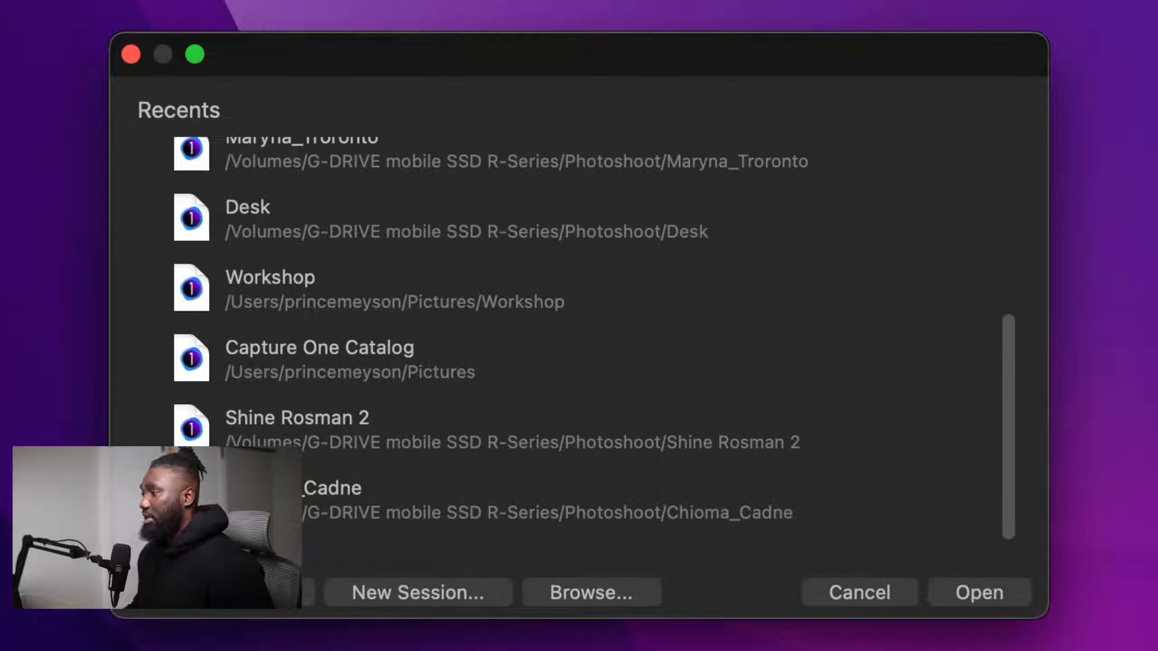
left_click(448, 68)
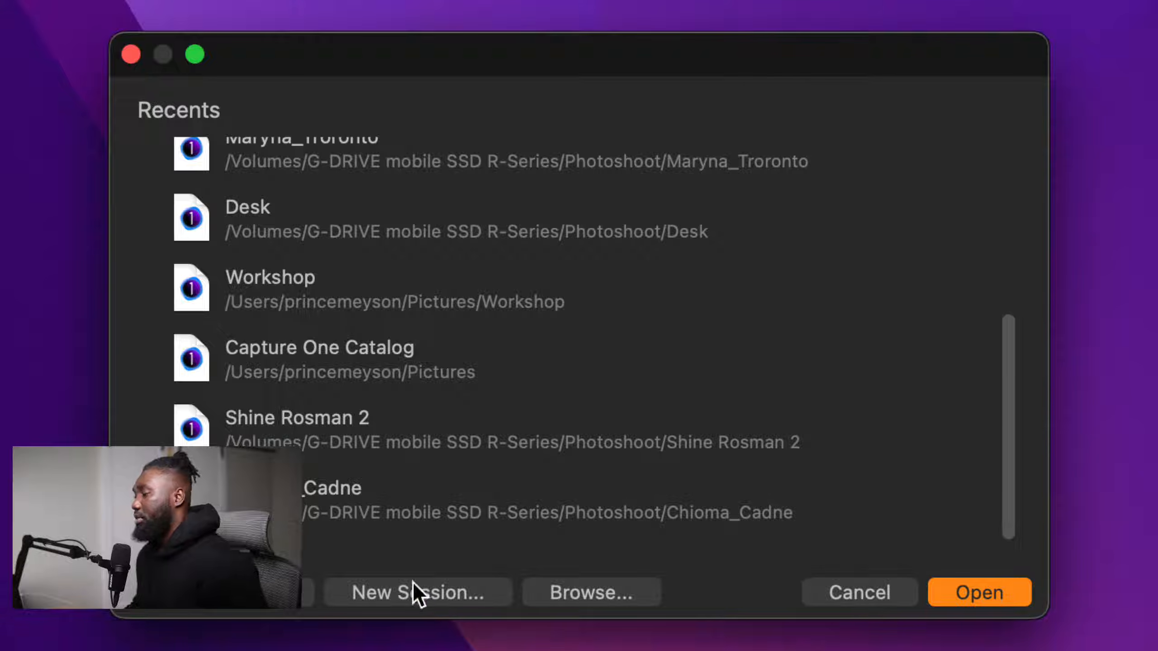
left_click_drag(158, 527, 988, 378)
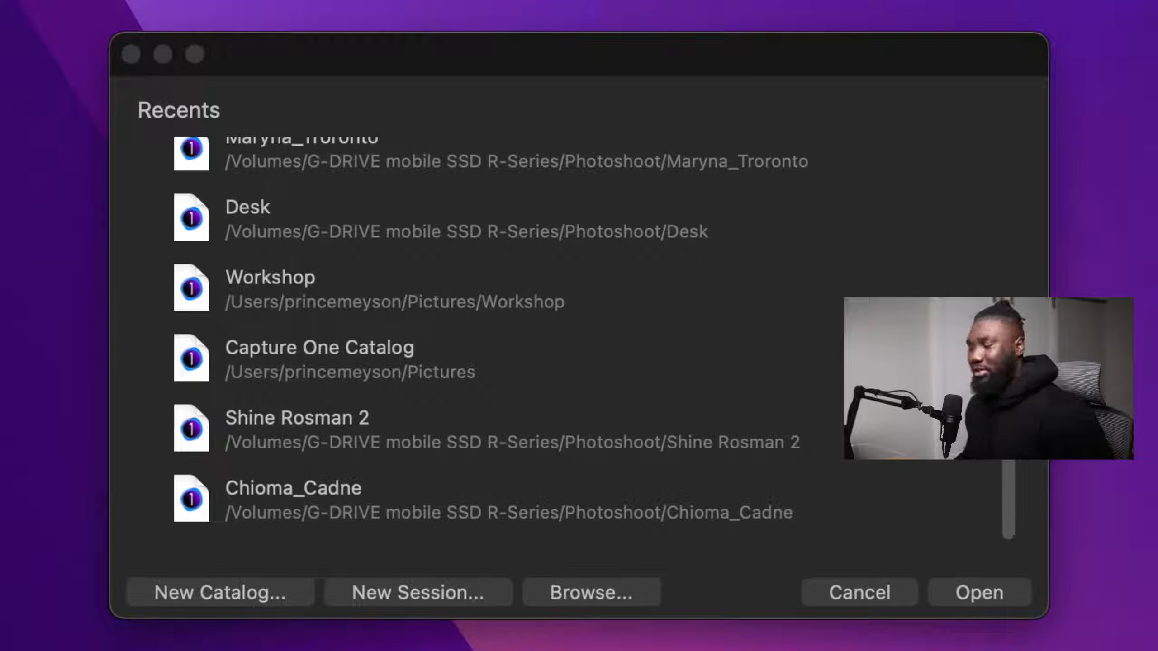
- Create a new session named Youtube_Live in the Photoshoot location with the Blank template
left_click(419, 593)
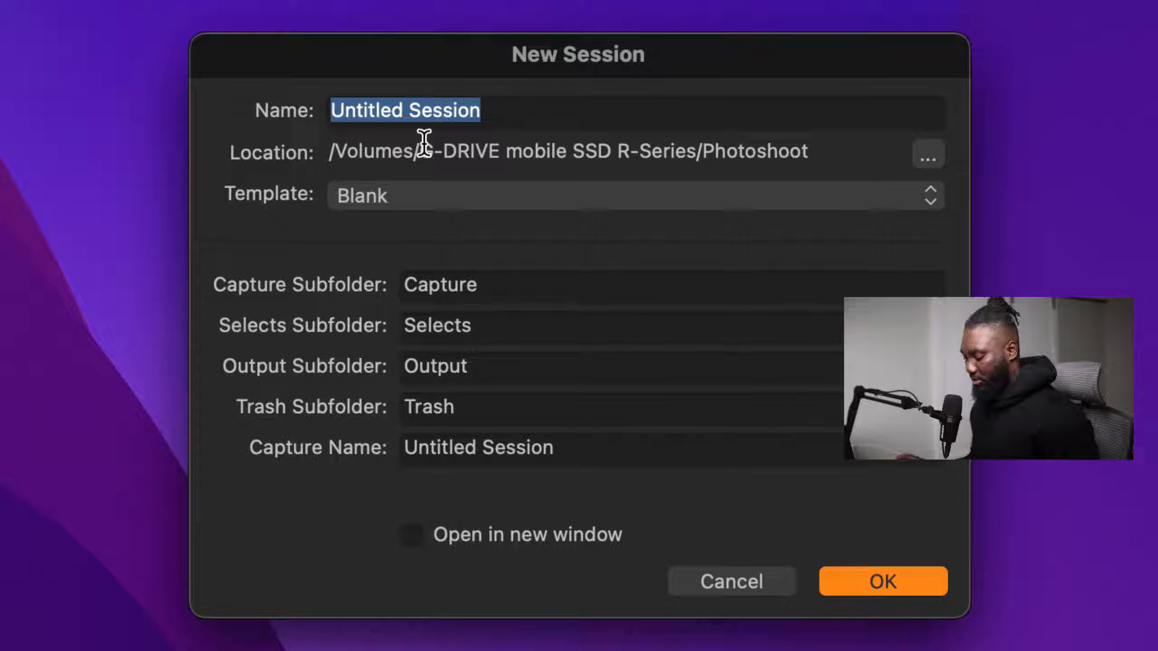
type("Yout")
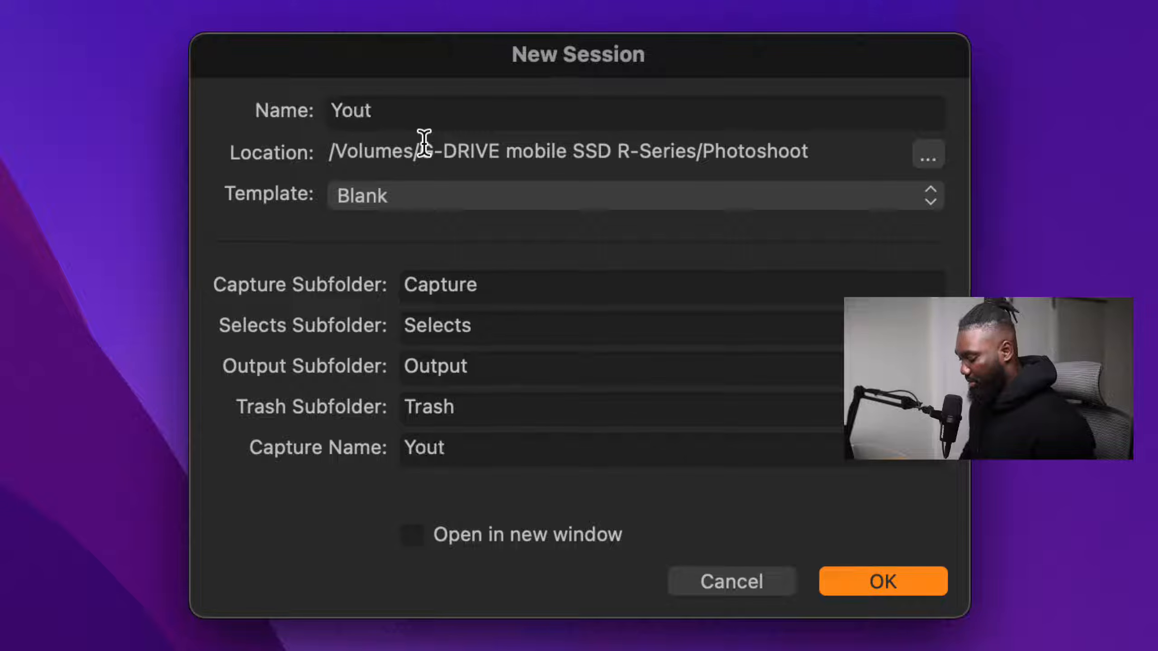
type("ube_Lo")
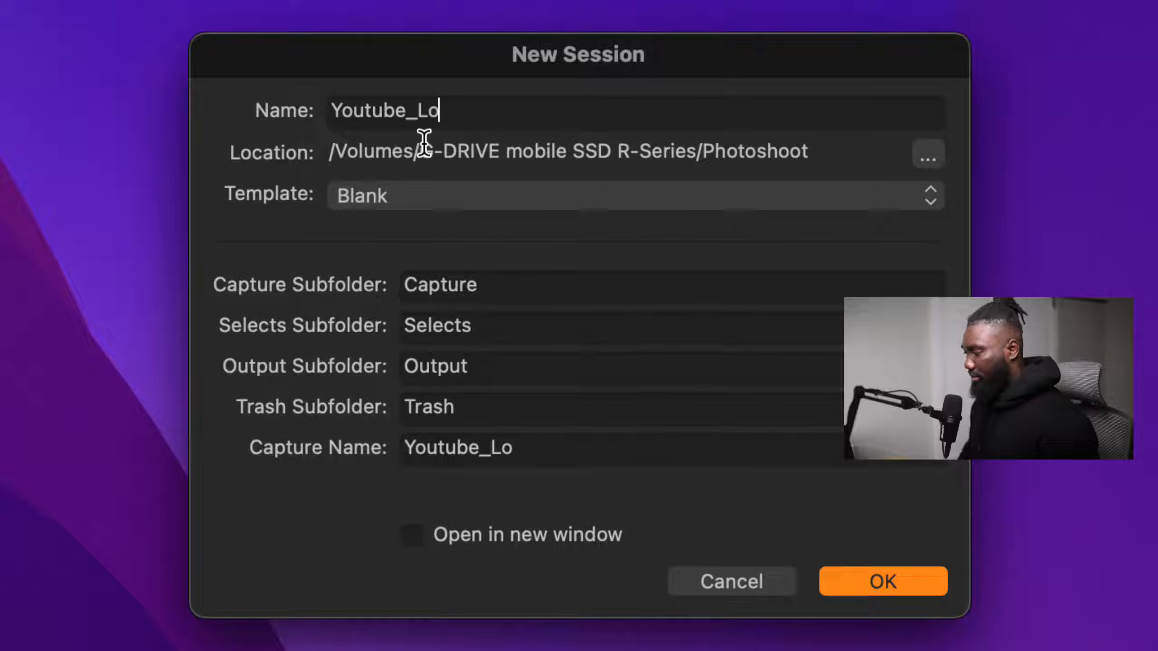
key("BackSpace")
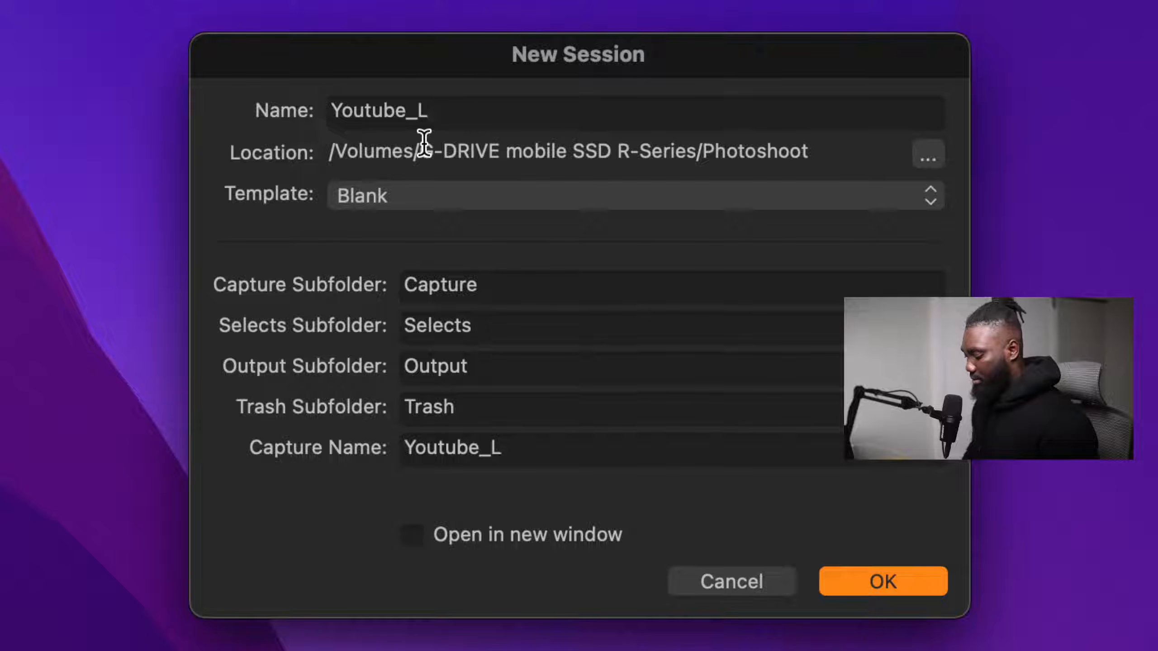
type("ive")
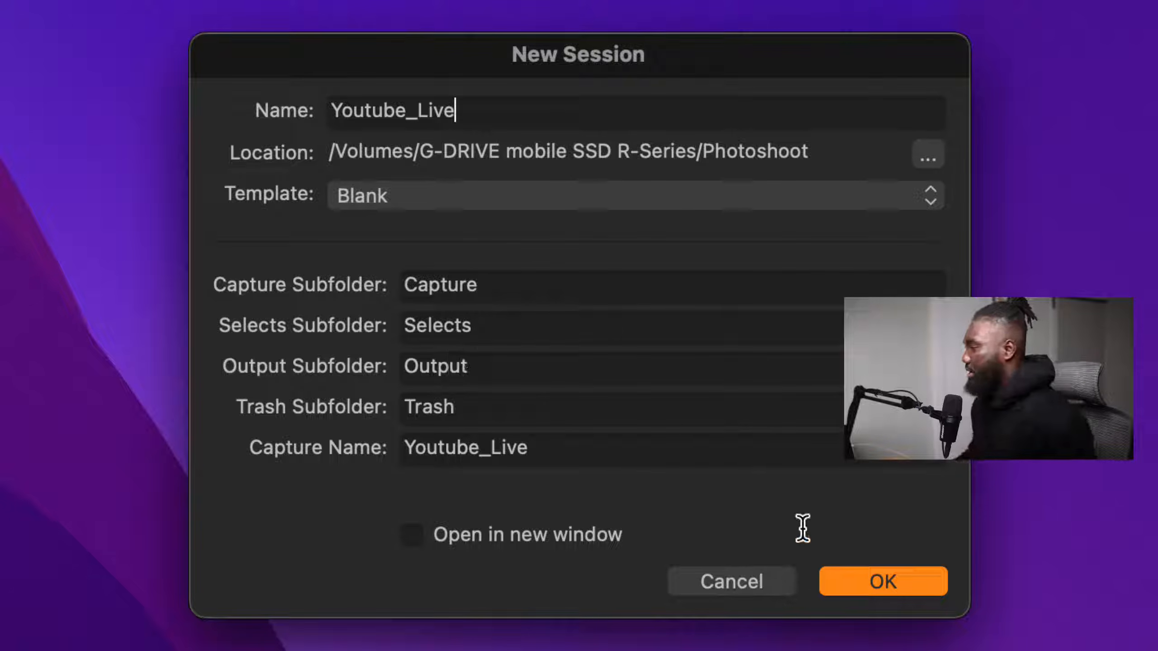
left_click(857, 575)
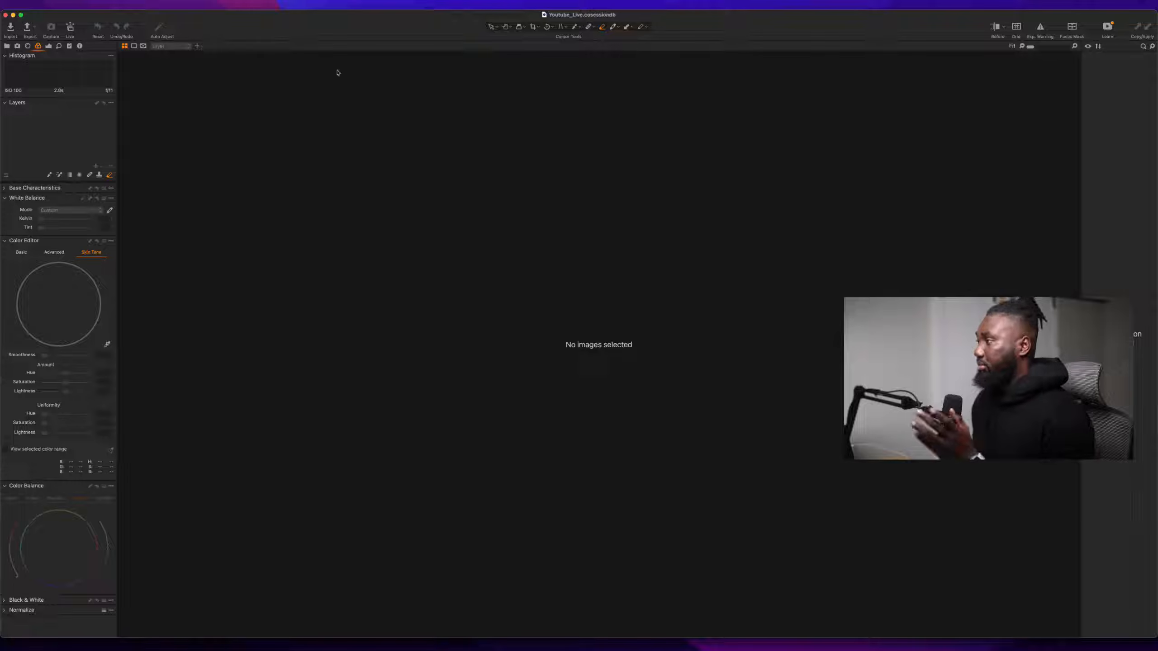
left_click(690, 640)
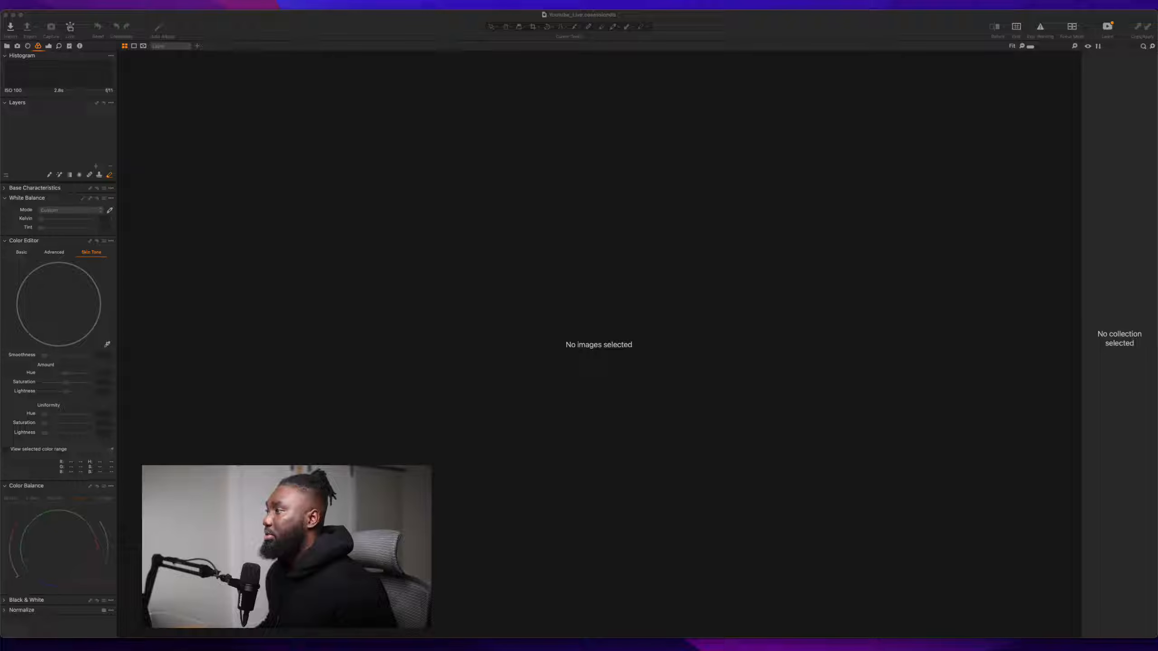
left_click(473, 62)
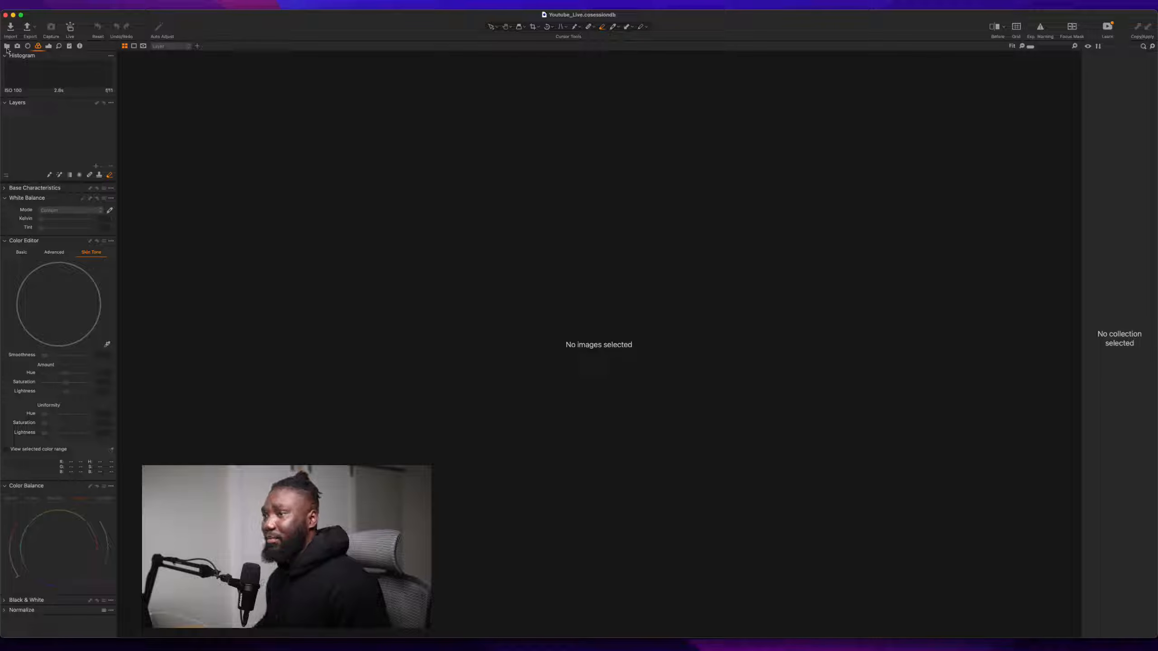
left_click(157, 26)
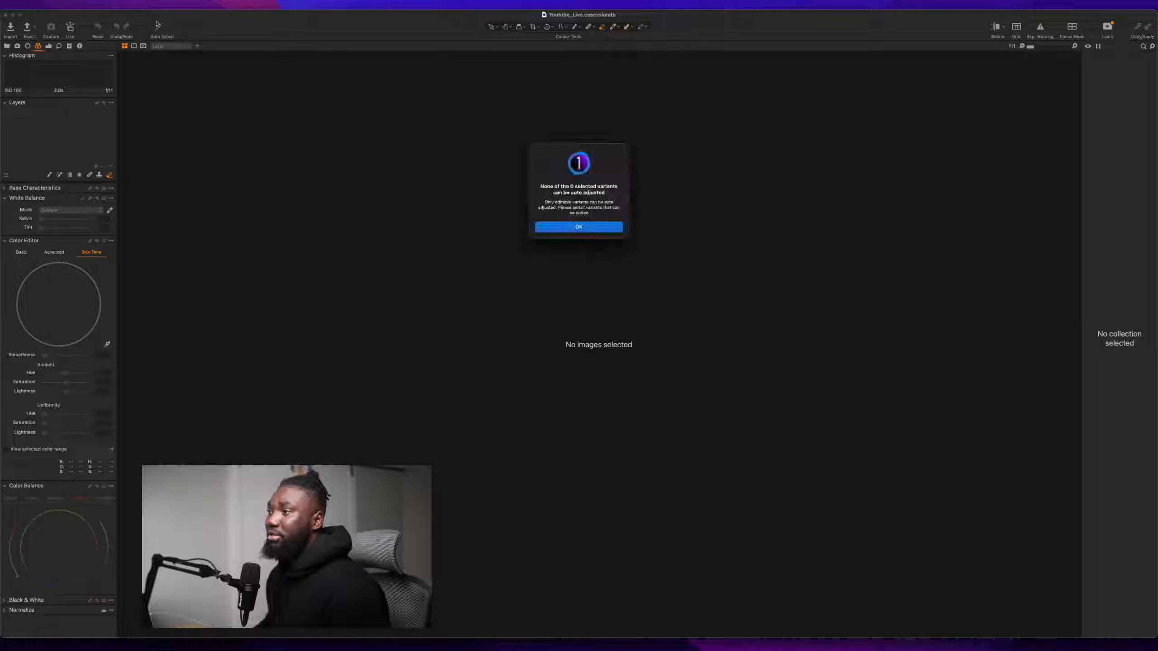
left_click(575, 227)
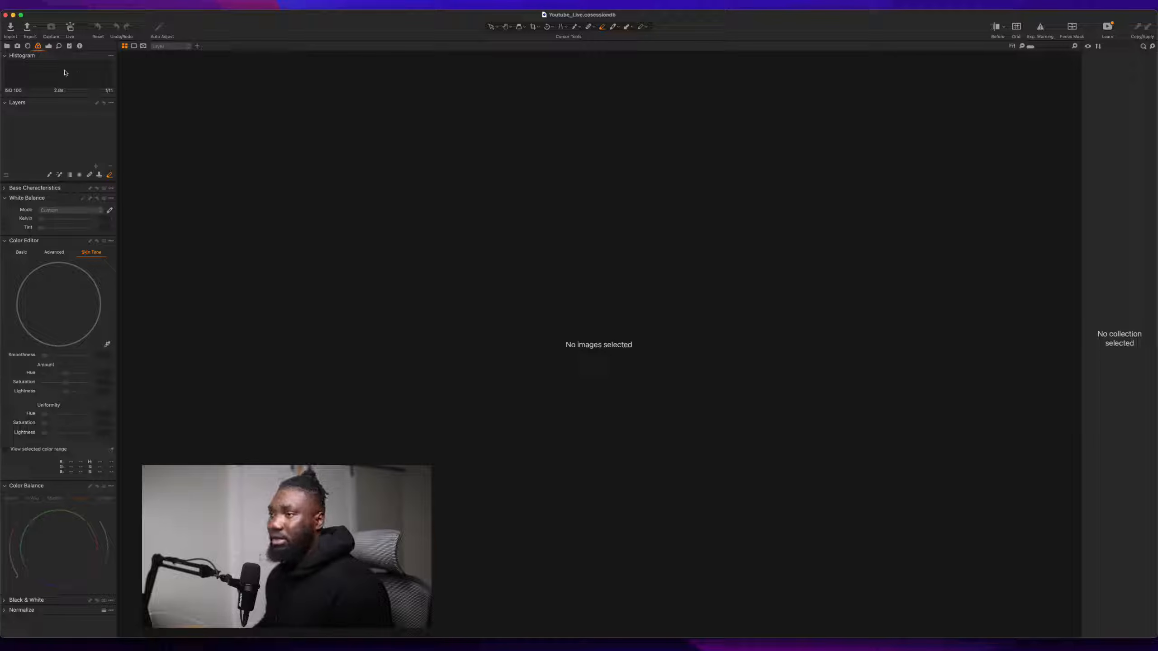
left_click(491, 27)
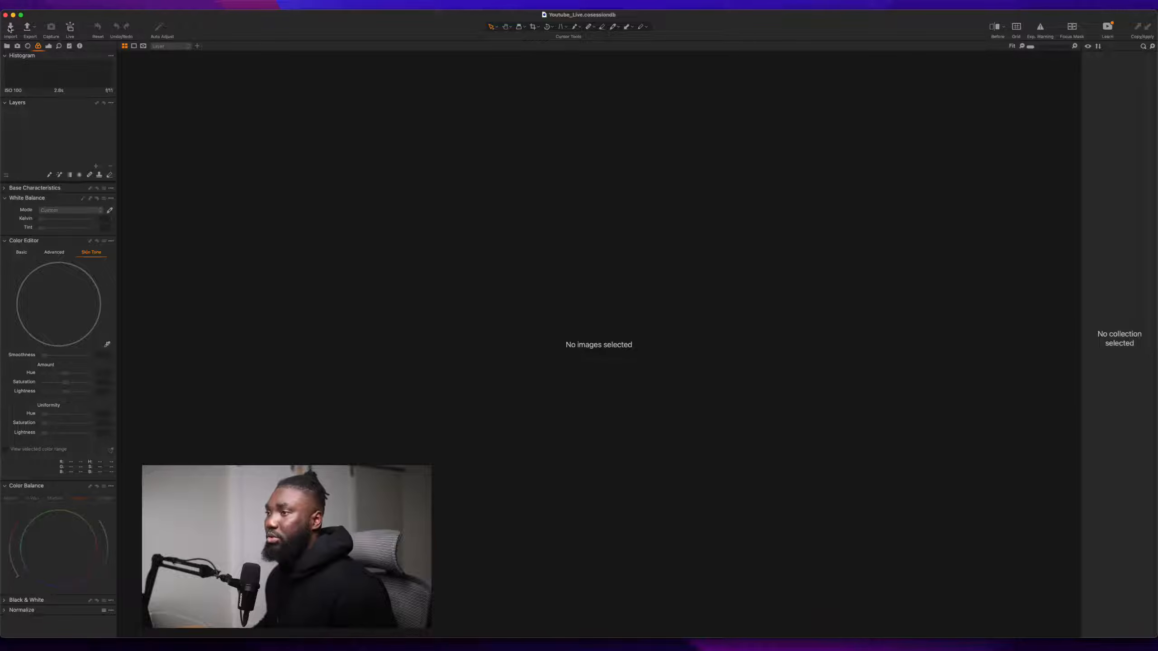
- Start an image import and load the two CR3 files from the first subfolder of Documents for review
left_click(10, 28)
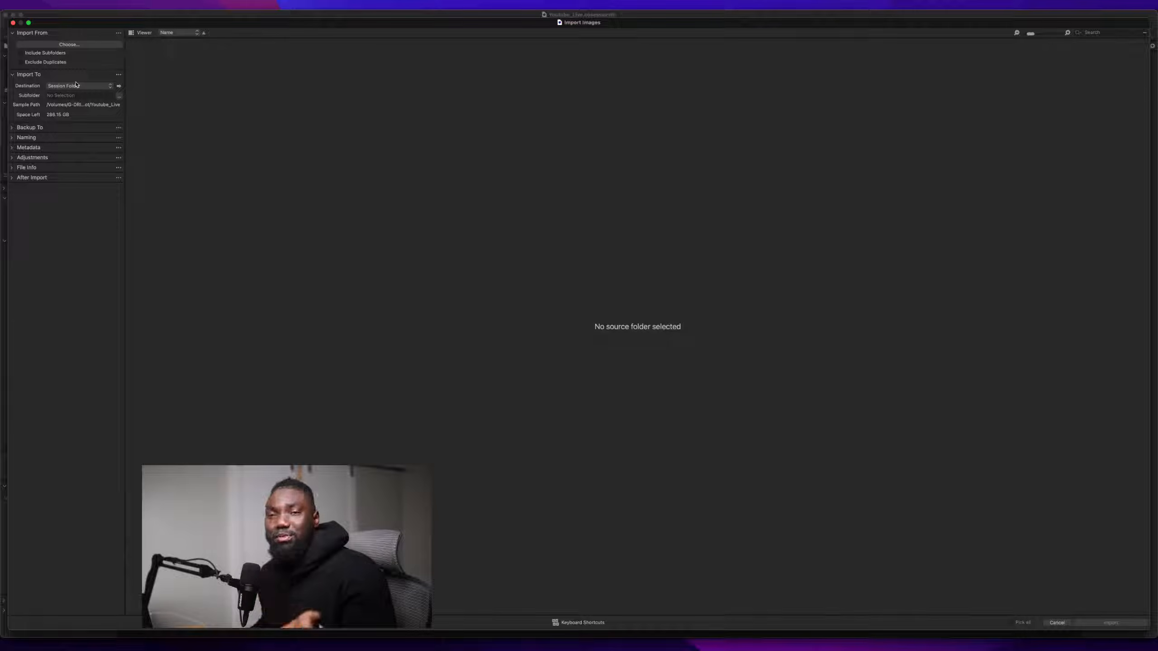
left_click(63, 46)
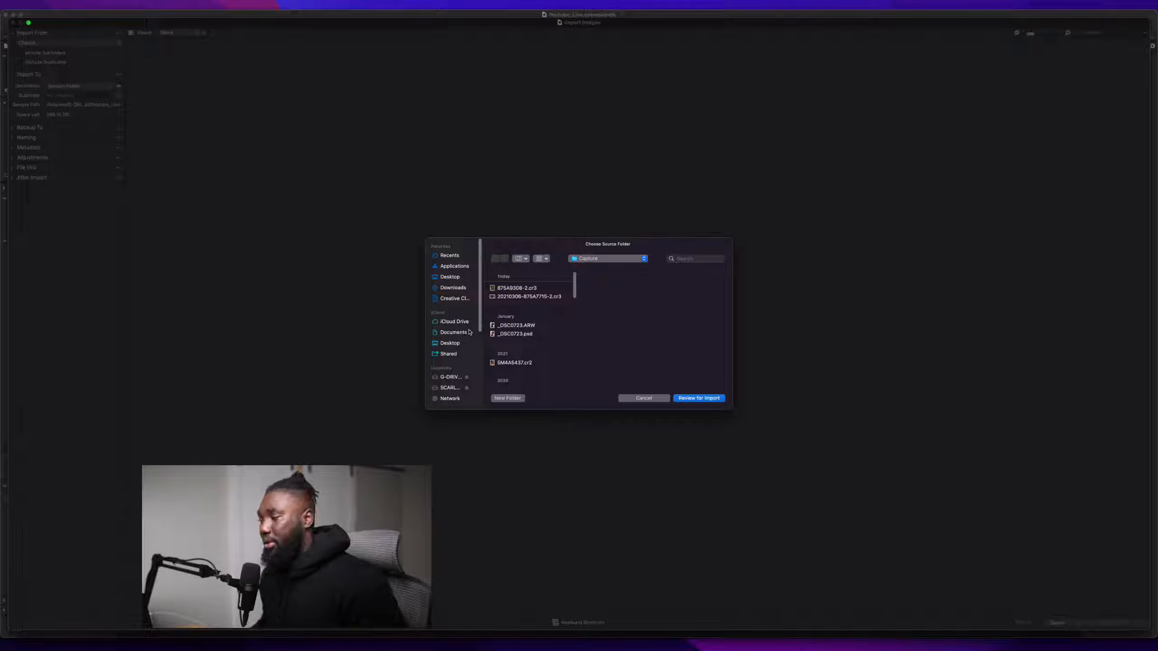
left_click(446, 377)
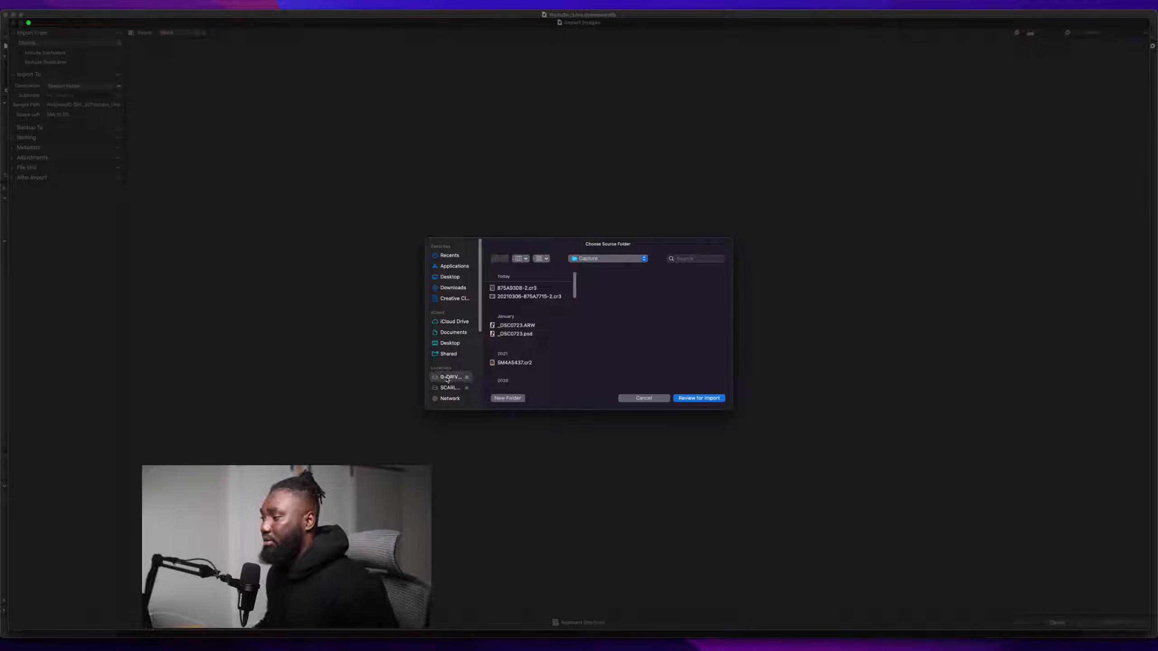
left_click(447, 388)
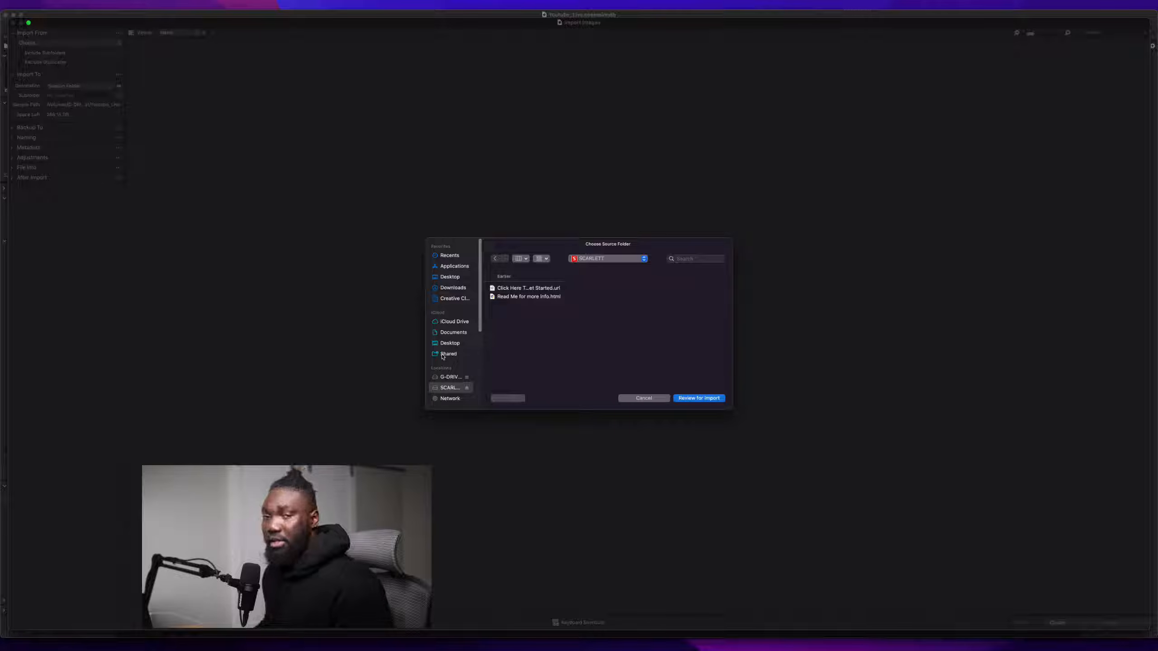
left_click(452, 332)
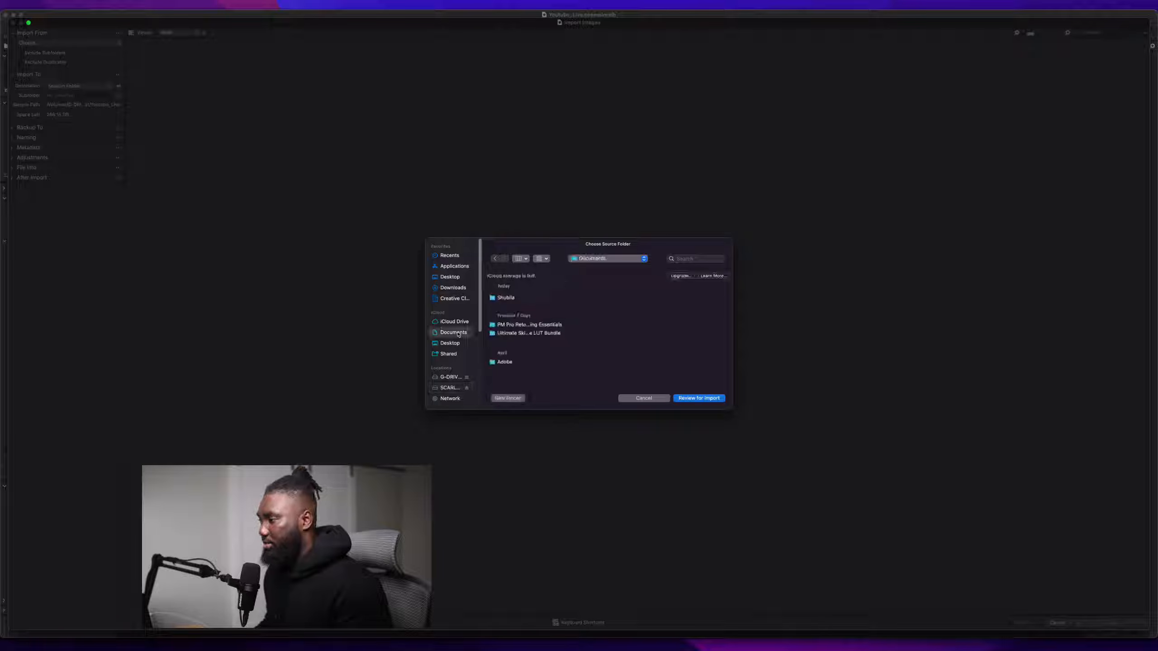
left_click(518, 302)
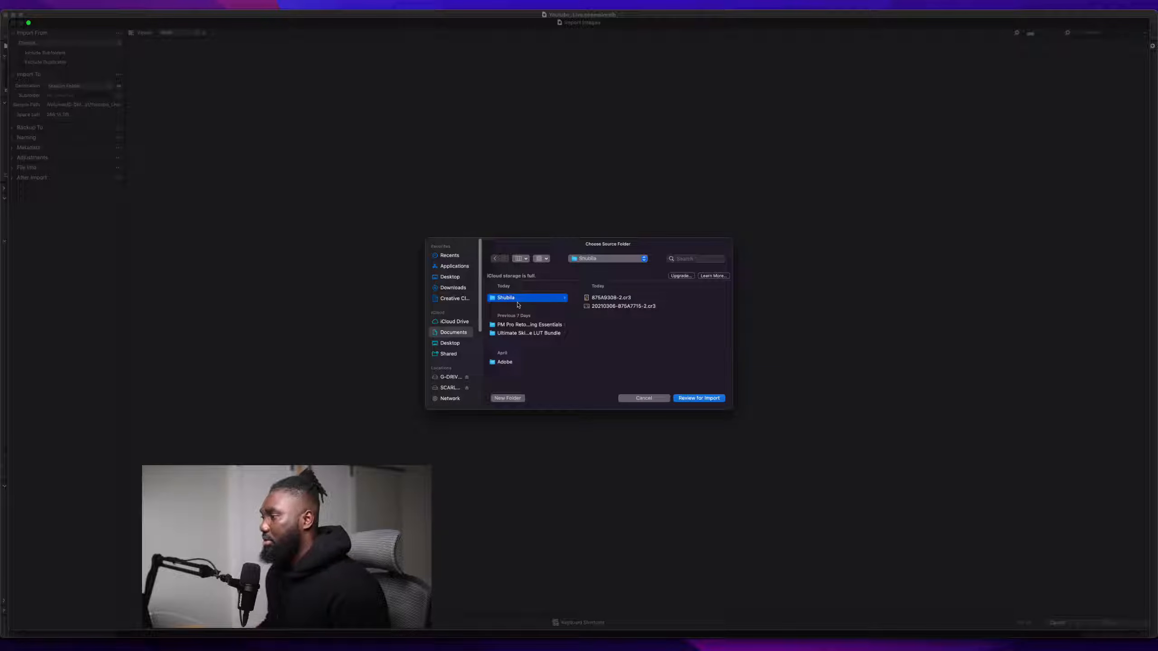
left_click(601, 306)
left_click(608, 297, "shift")
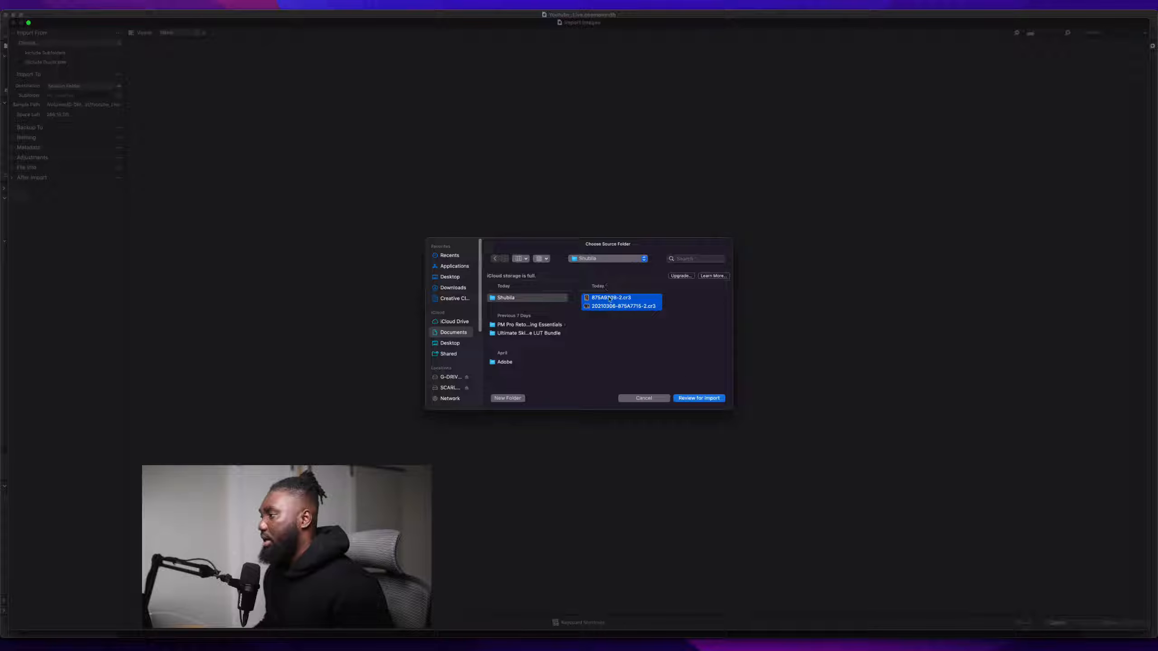
left_click(708, 400)
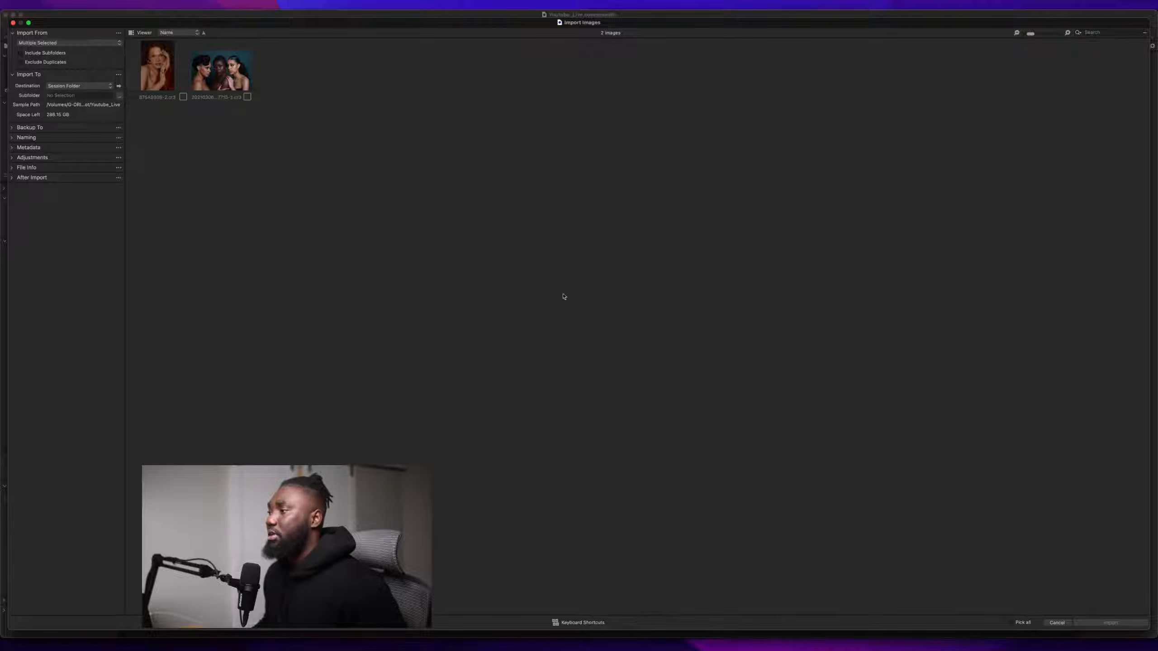
- Pick both images for import and set the import destination to Capture Folder
left_click(183, 97)
left_click(245, 97)
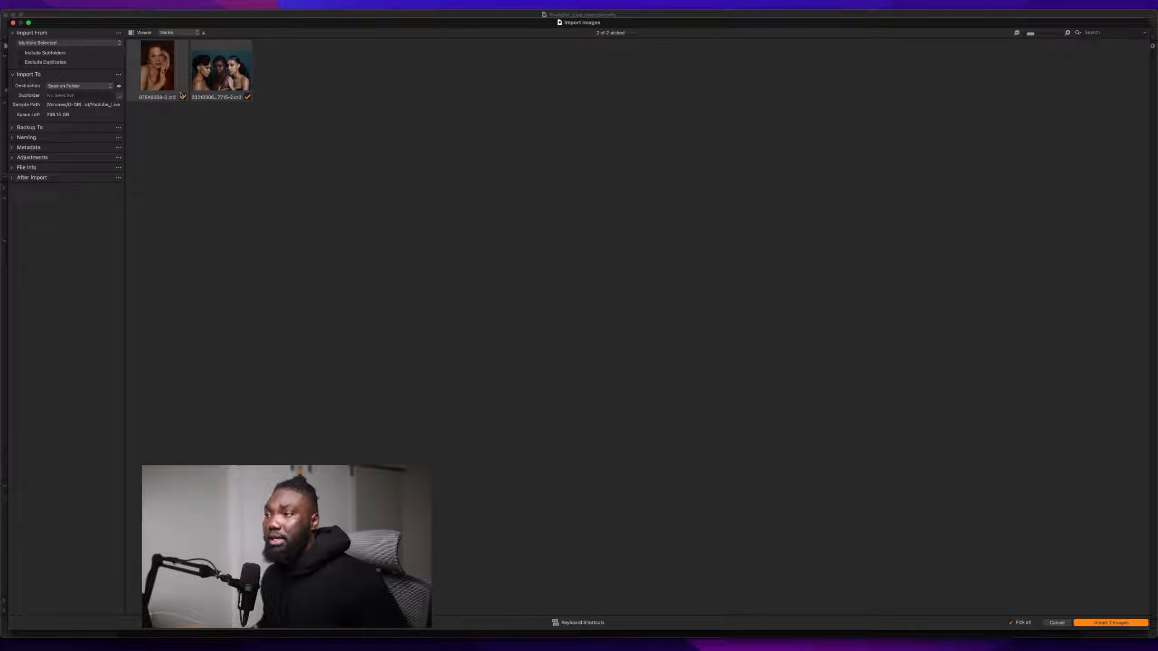
left_click(60, 87)
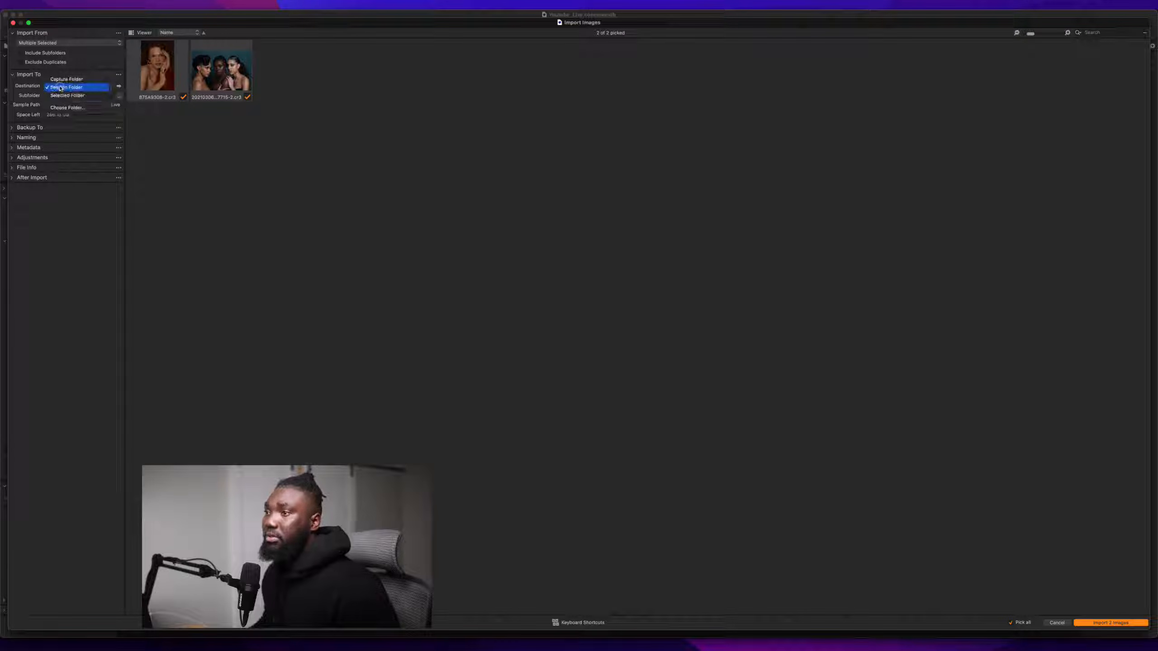
left_click(49, 87)
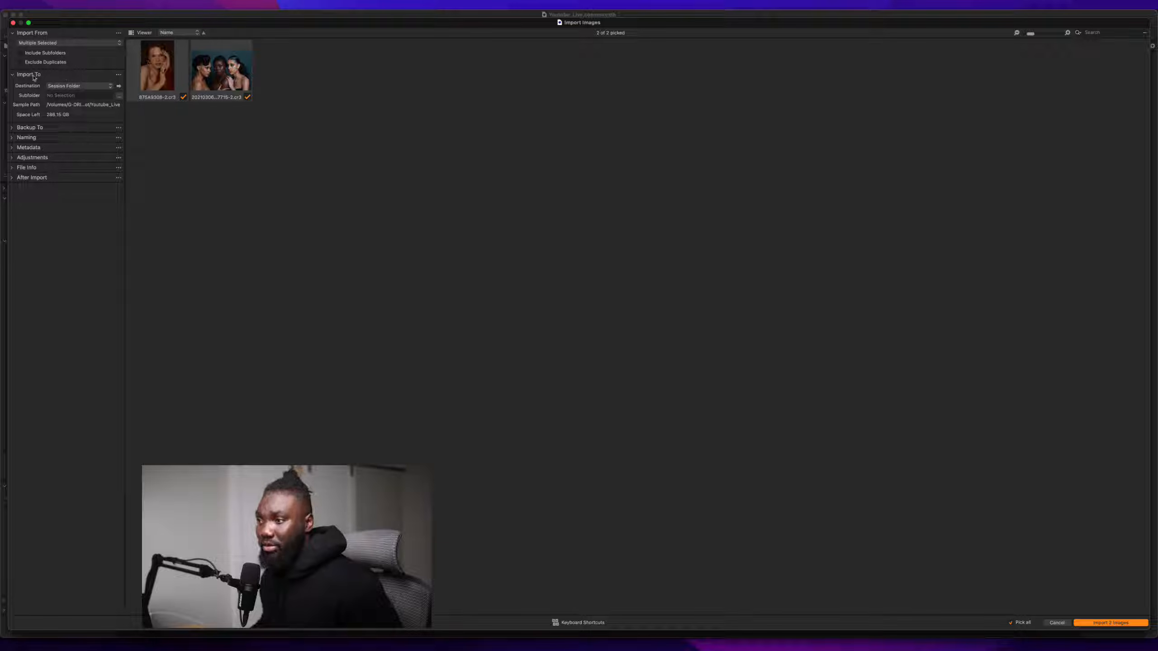
left_click(69, 86)
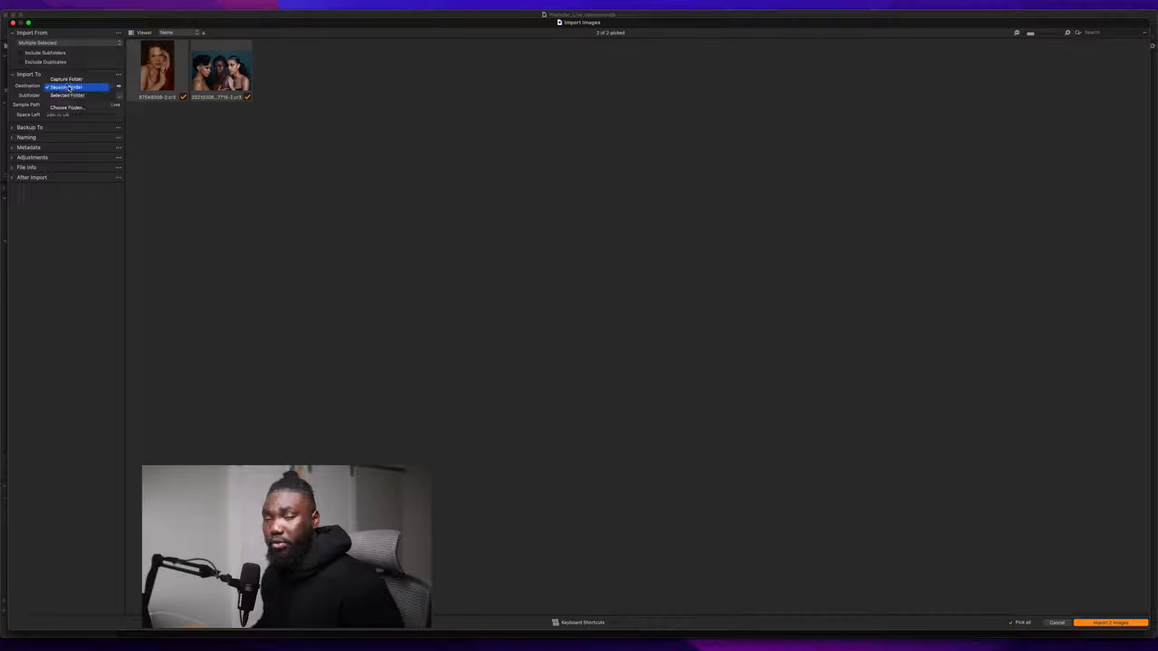
left_click(79, 85)
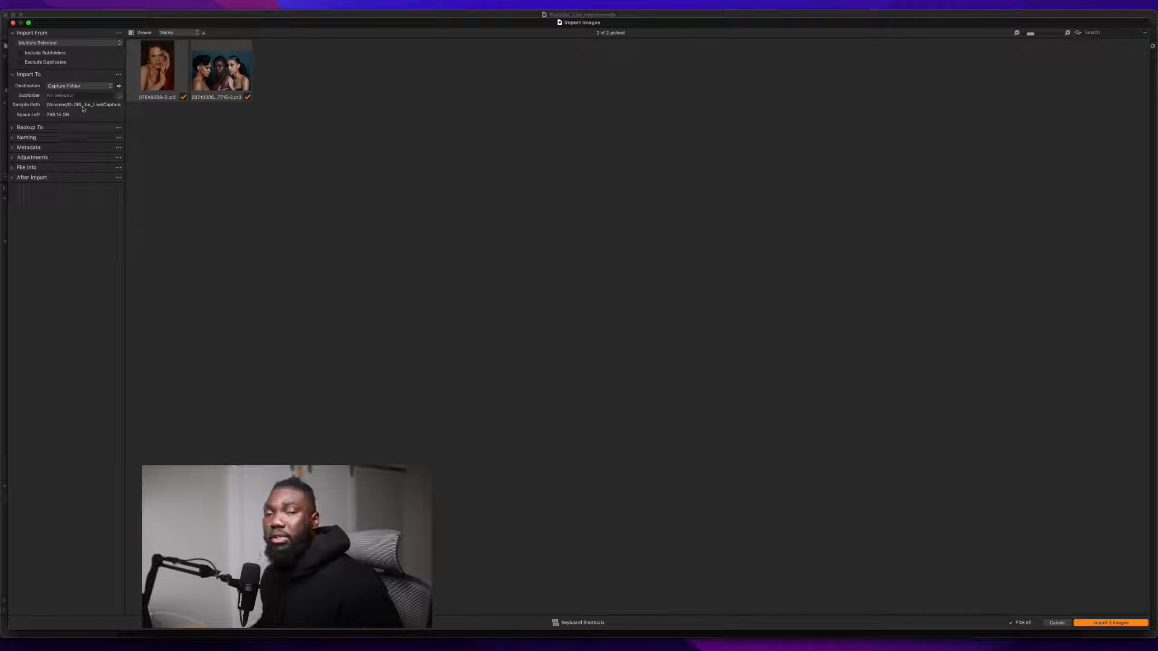
left_click(78, 86)
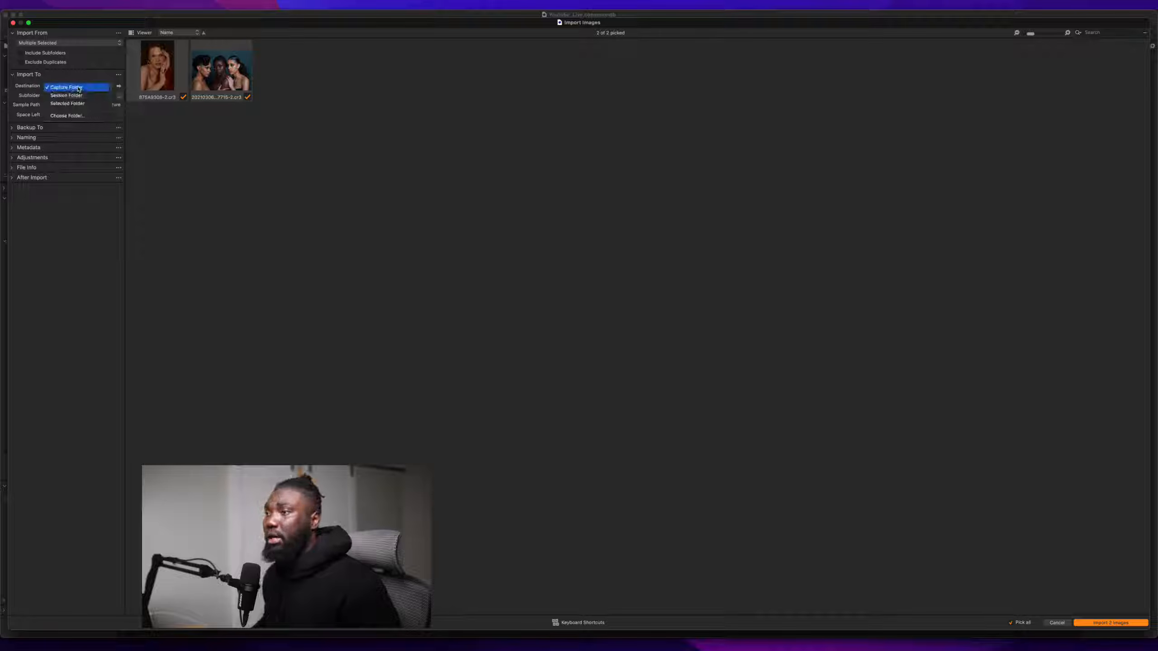
left_click(78, 88)
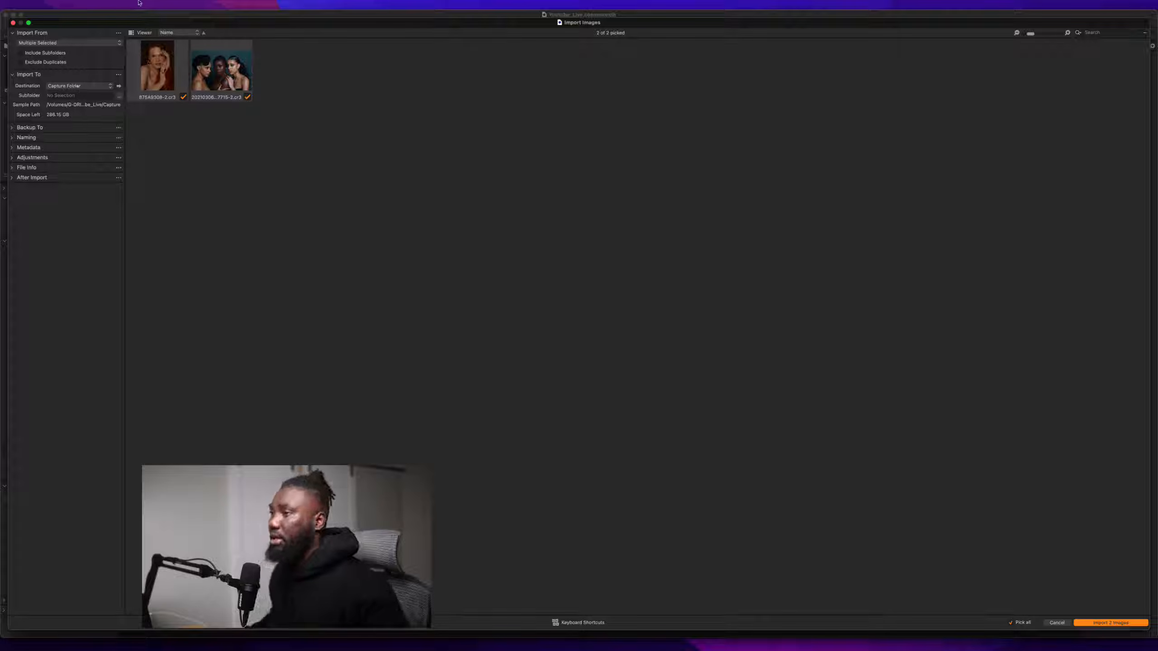
- Examine the backup, naming and adjustments options of the import
left_click(12, 128)
left_click(13, 128)
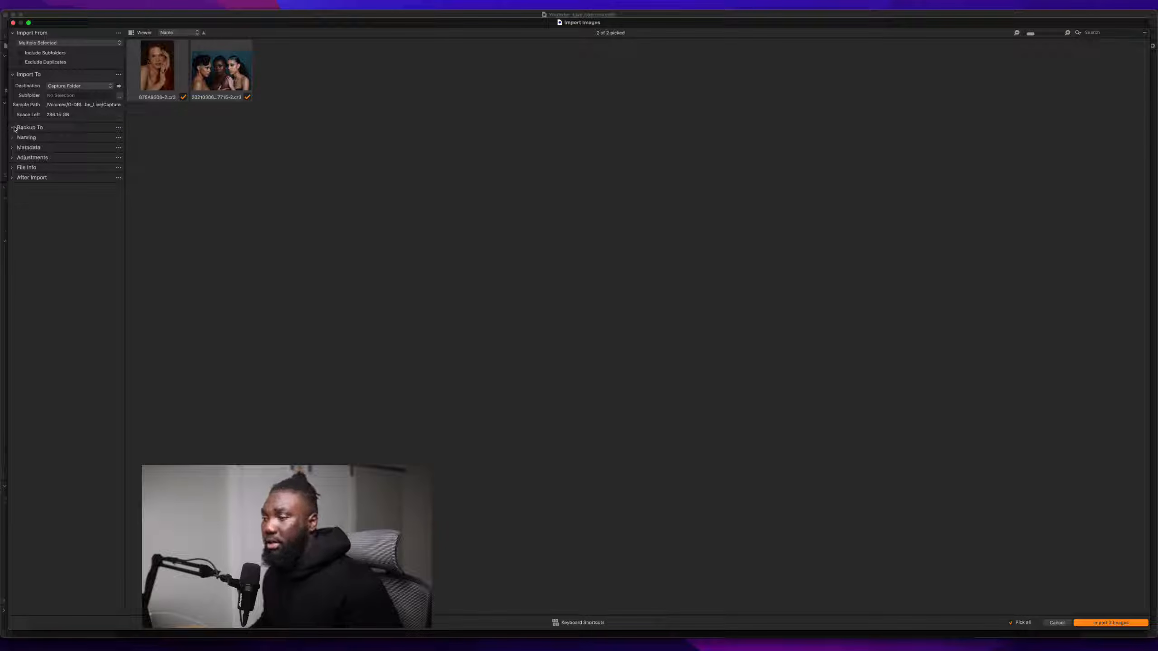
left_click(13, 138)
left_click(12, 138)
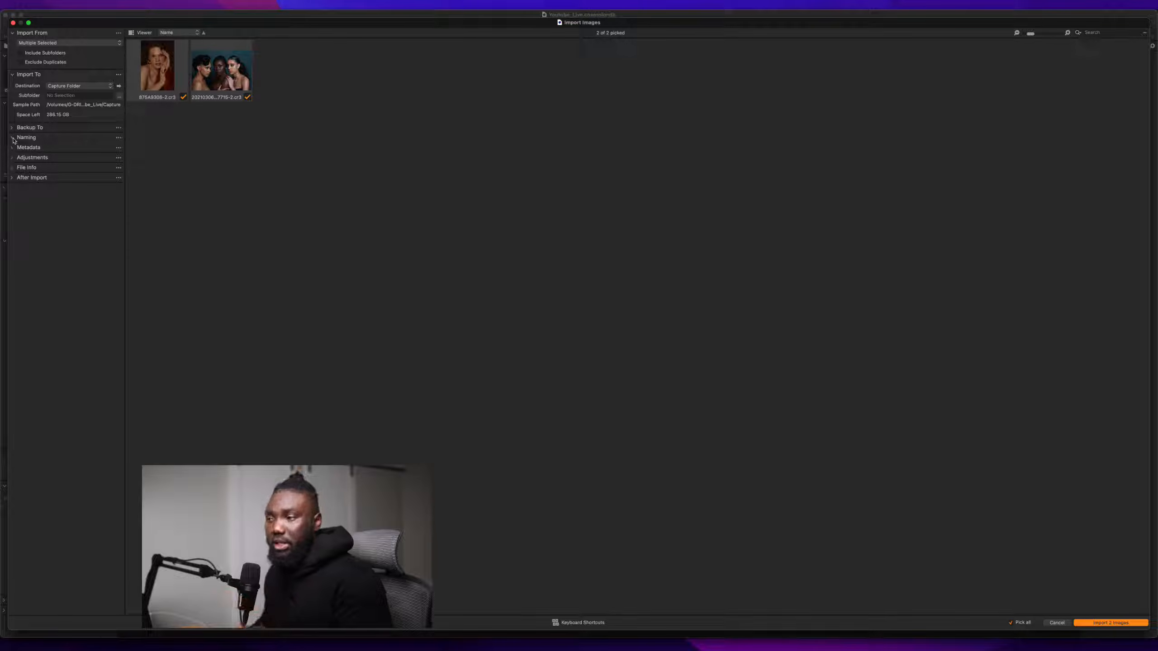
left_click(13, 157)
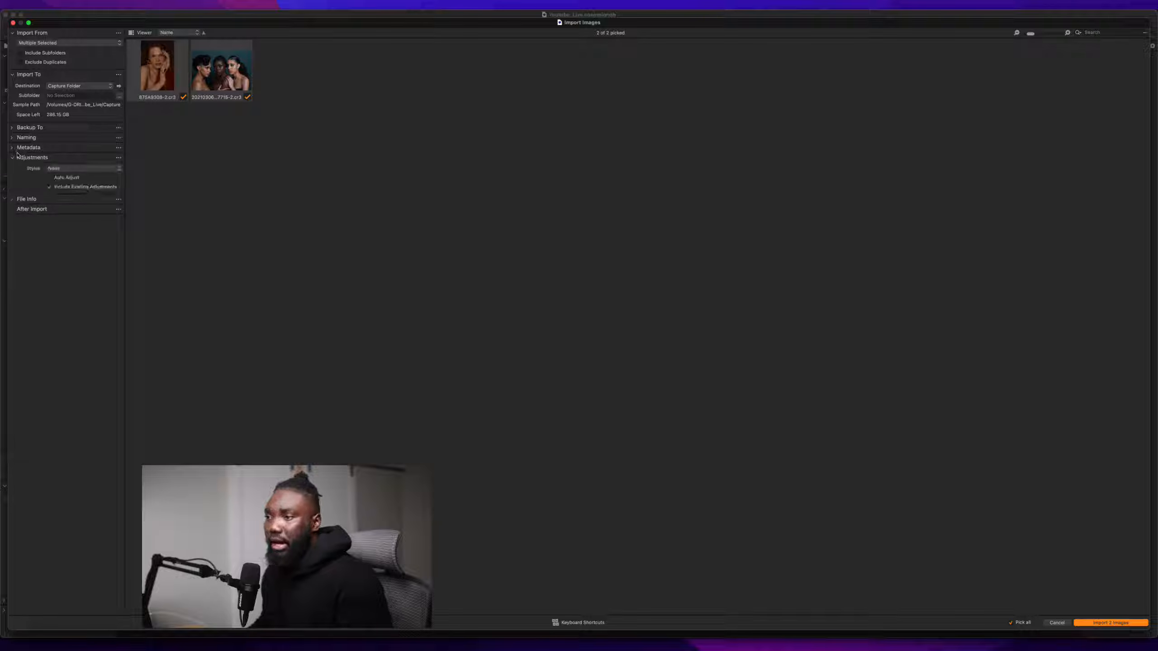
left_click(12, 157)
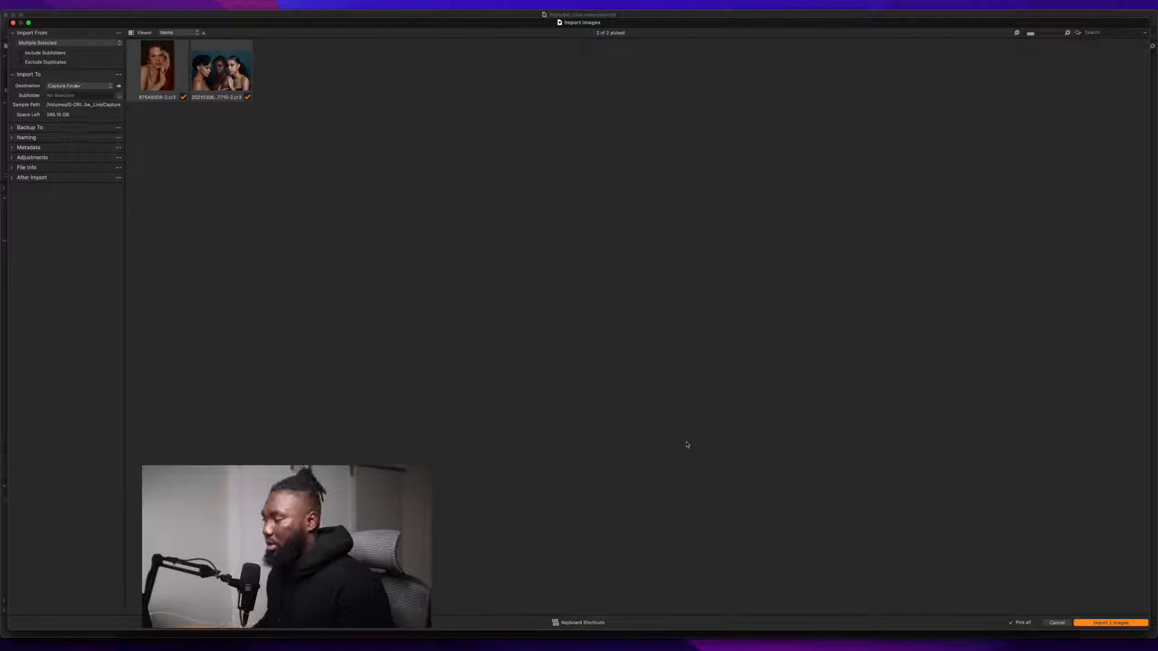
- Import the two picked images and display the portrait of the red-haired model in the viewer
left_click(1111, 622)
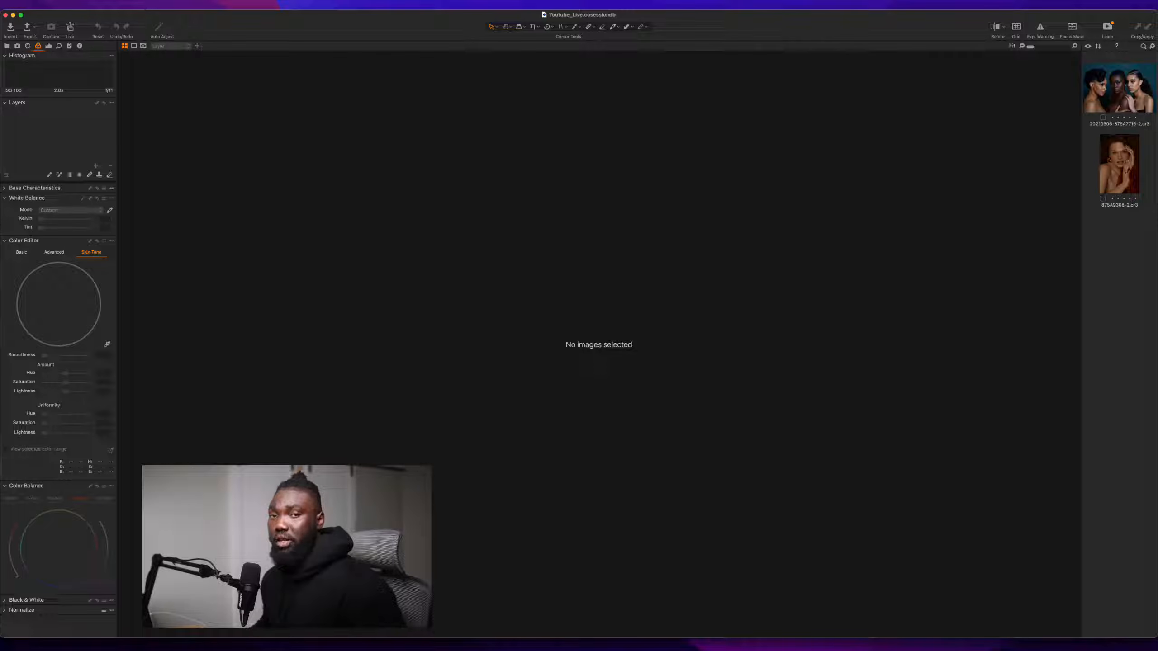
left_click(1112, 106)
left_click(1116, 168)
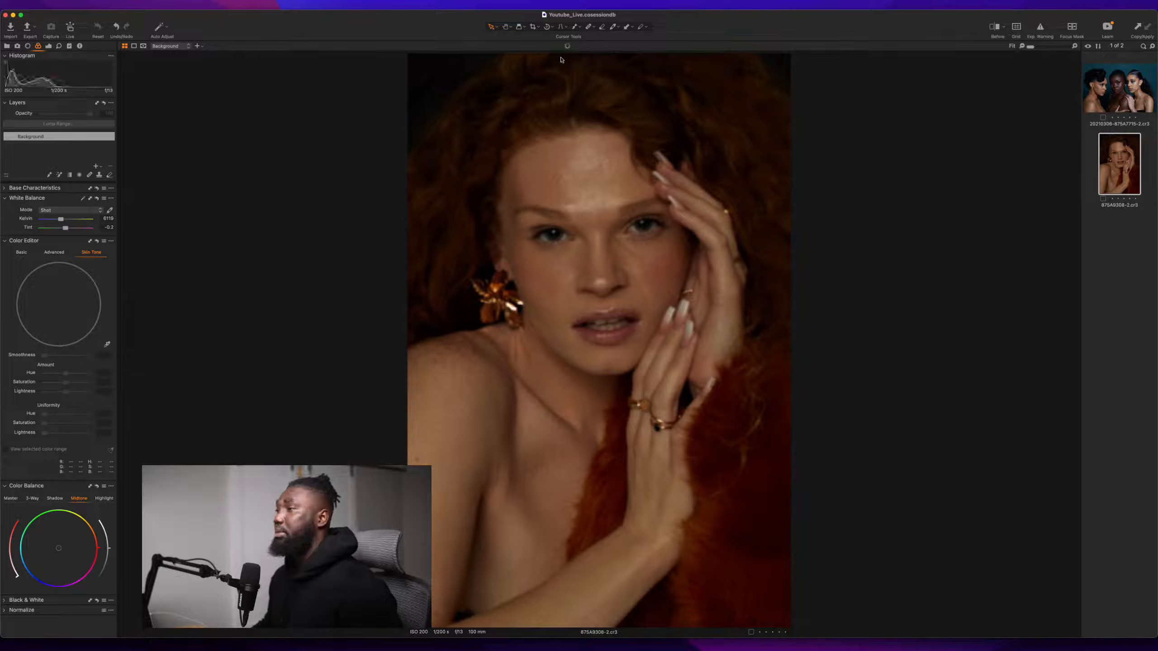
- Review the available workspace layouts without switching, and display the session library
left_click(260, 5)
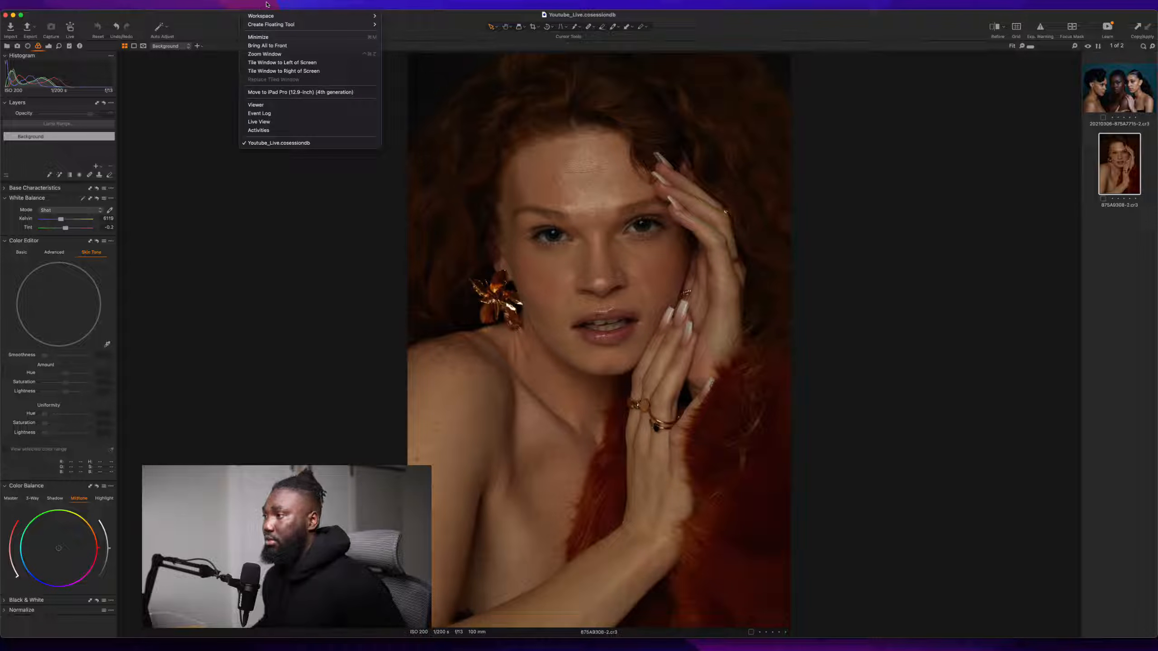
mouse_move(266, 17)
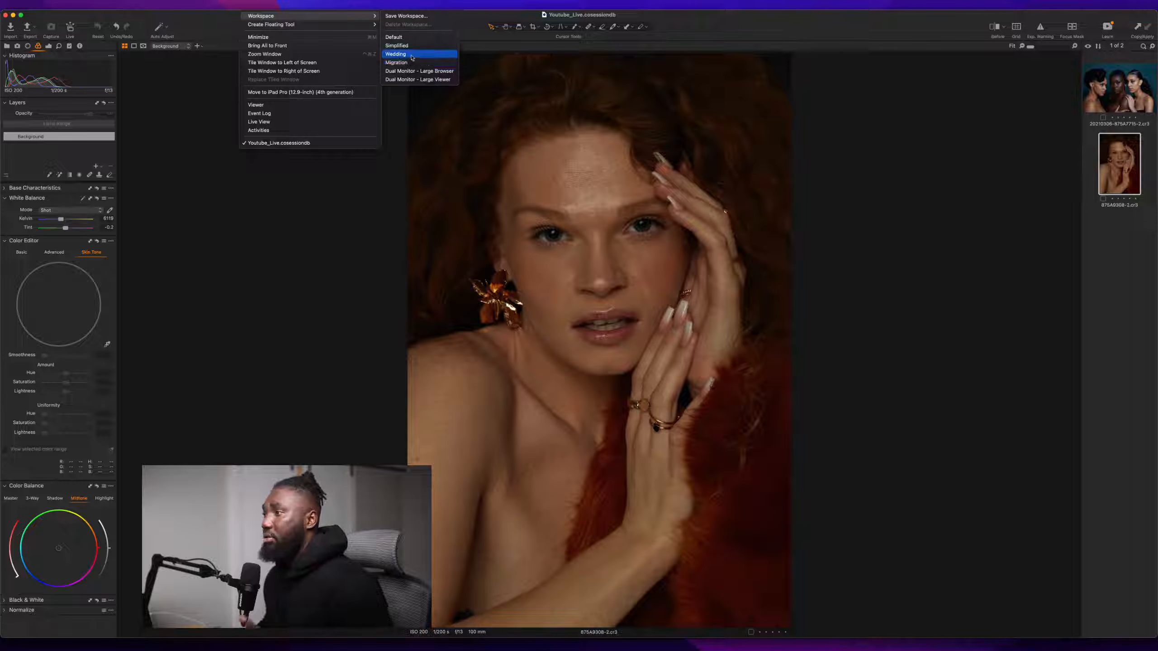
left_click(464, 7)
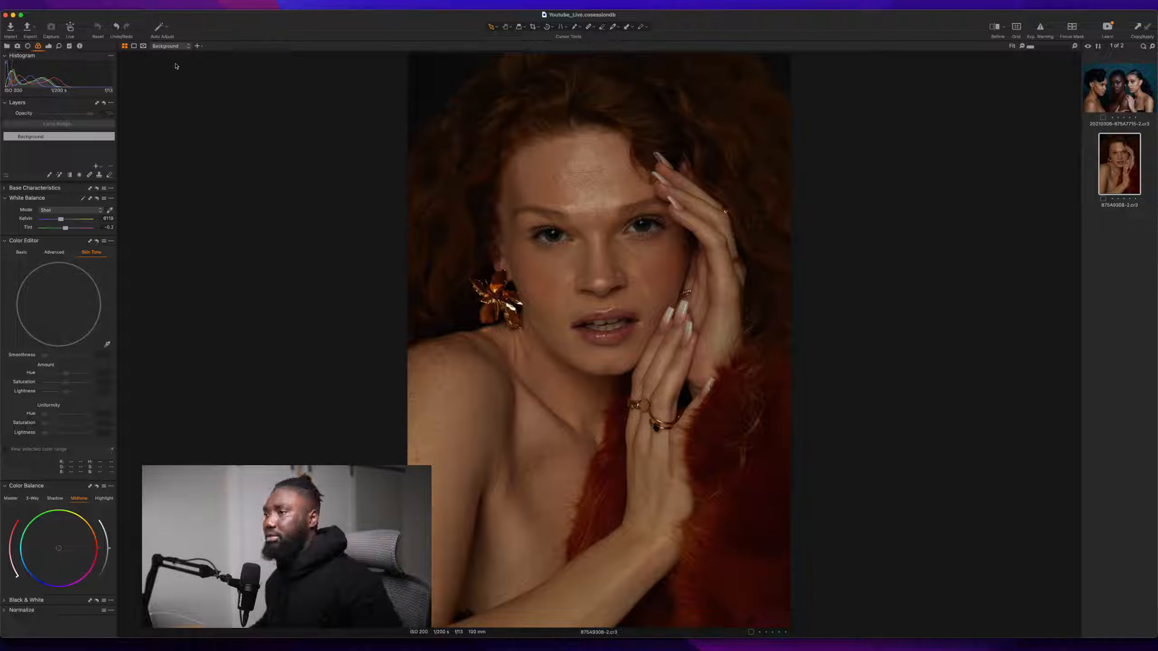
left_click(6, 46)
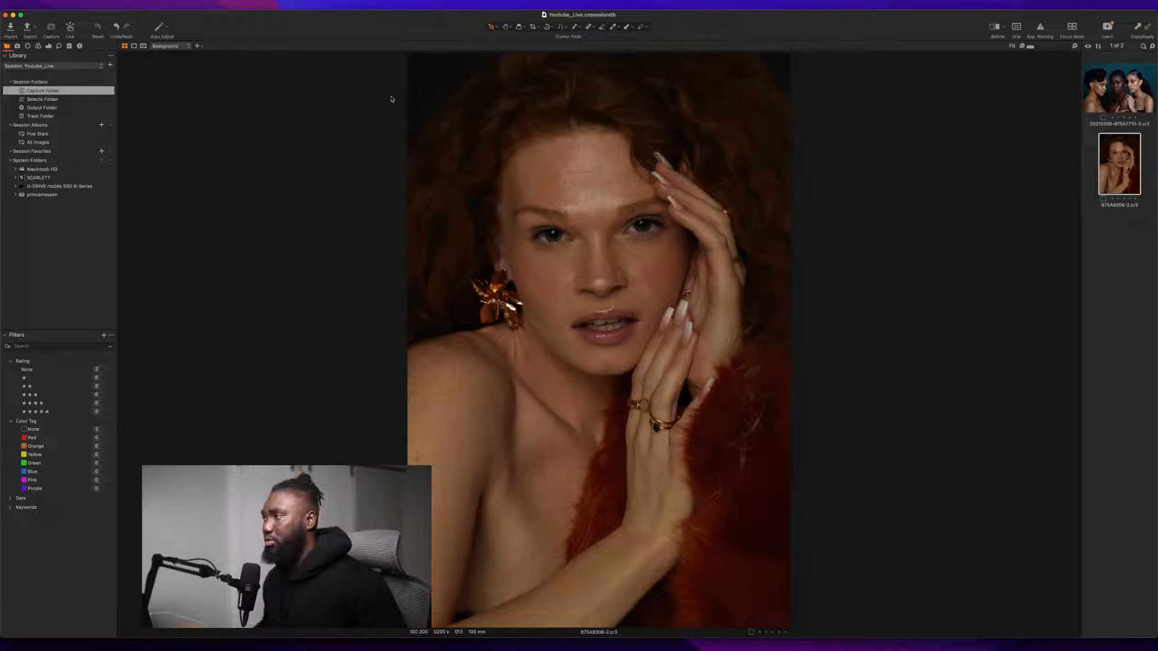
- Examine the options of the Select, Pan and Loupe cursor tools
left_click(493, 29)
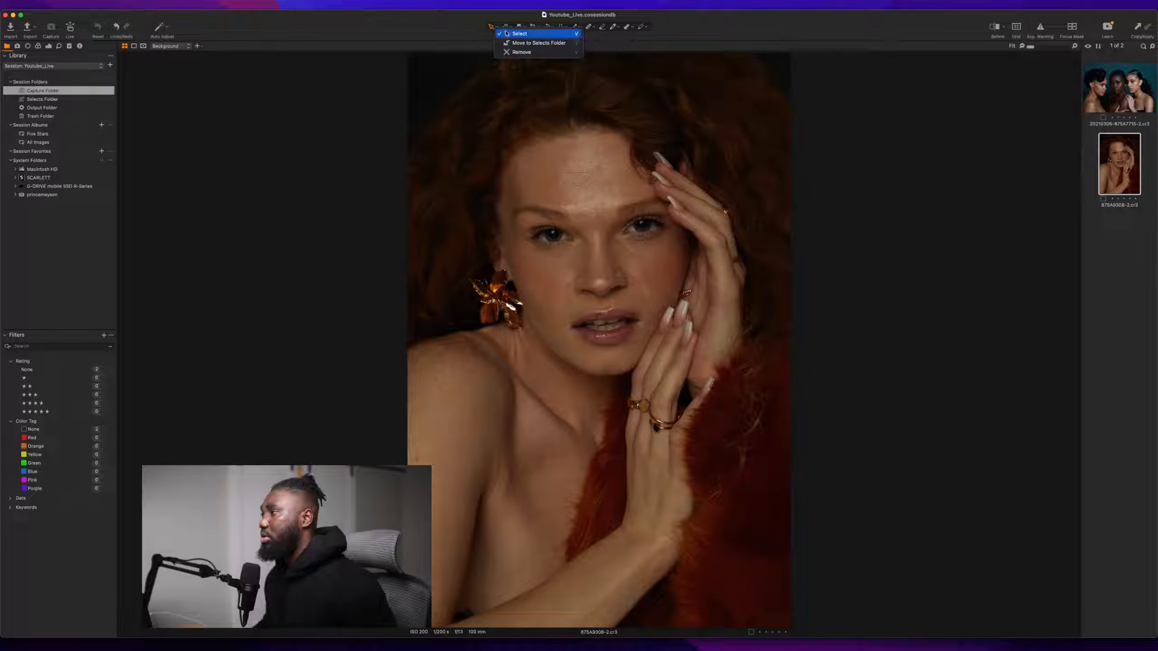
left_click(507, 34)
left_click(495, 29)
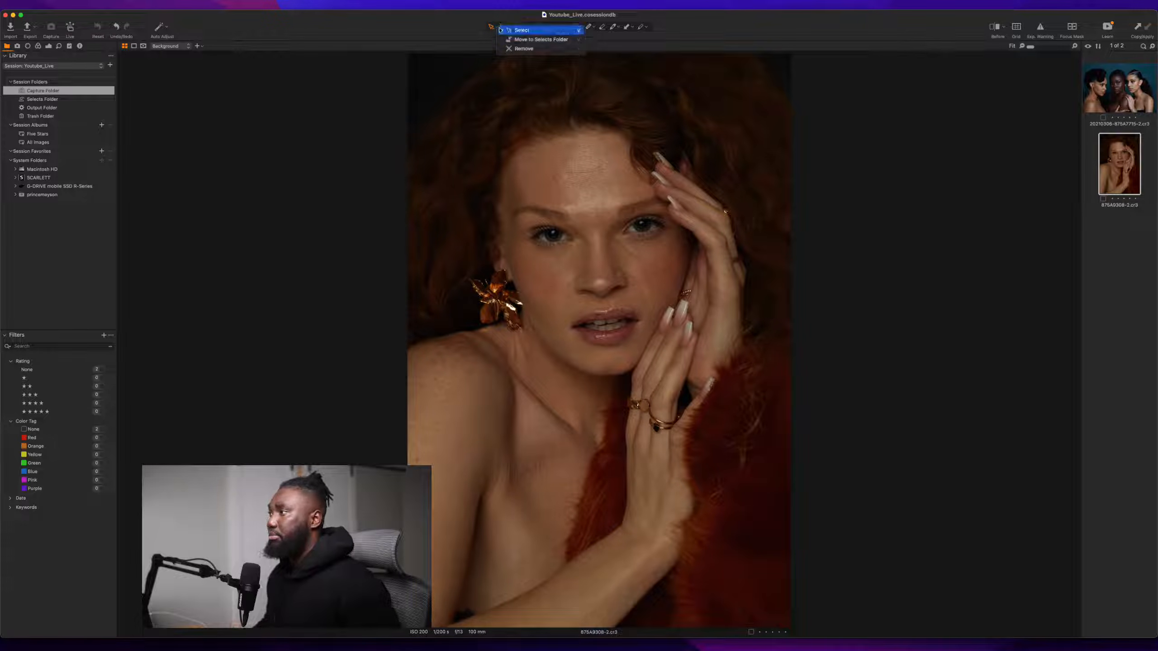
left_click(523, 43)
left_click(510, 29)
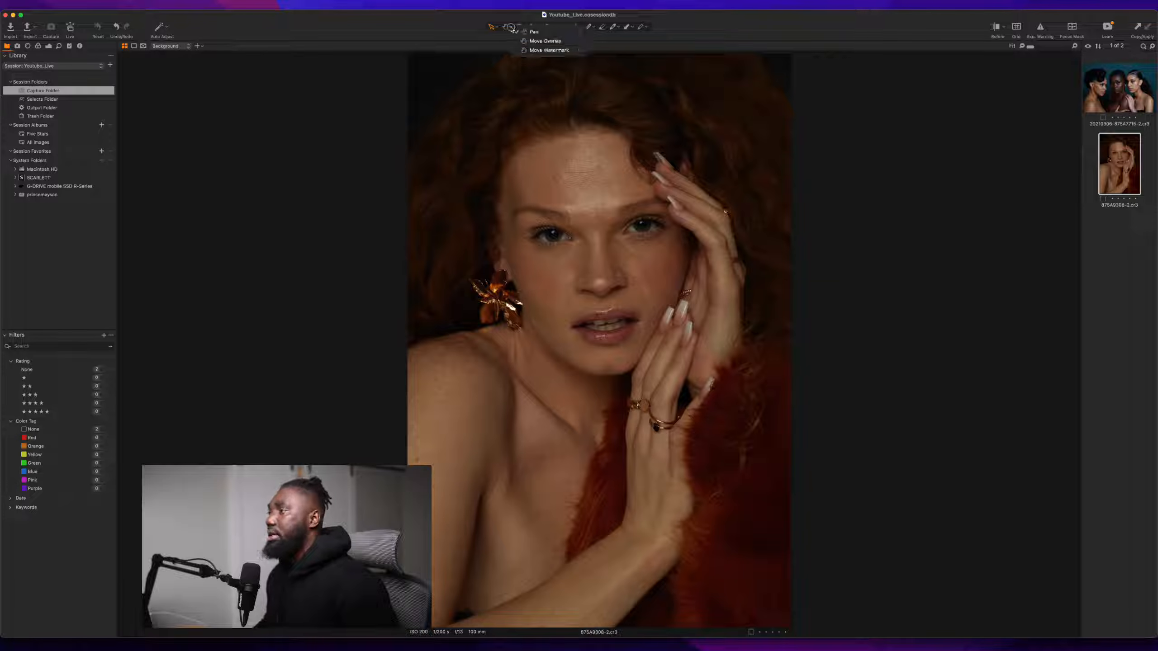
left_click(510, 28)
left_click(510, 27)
left_click(509, 28)
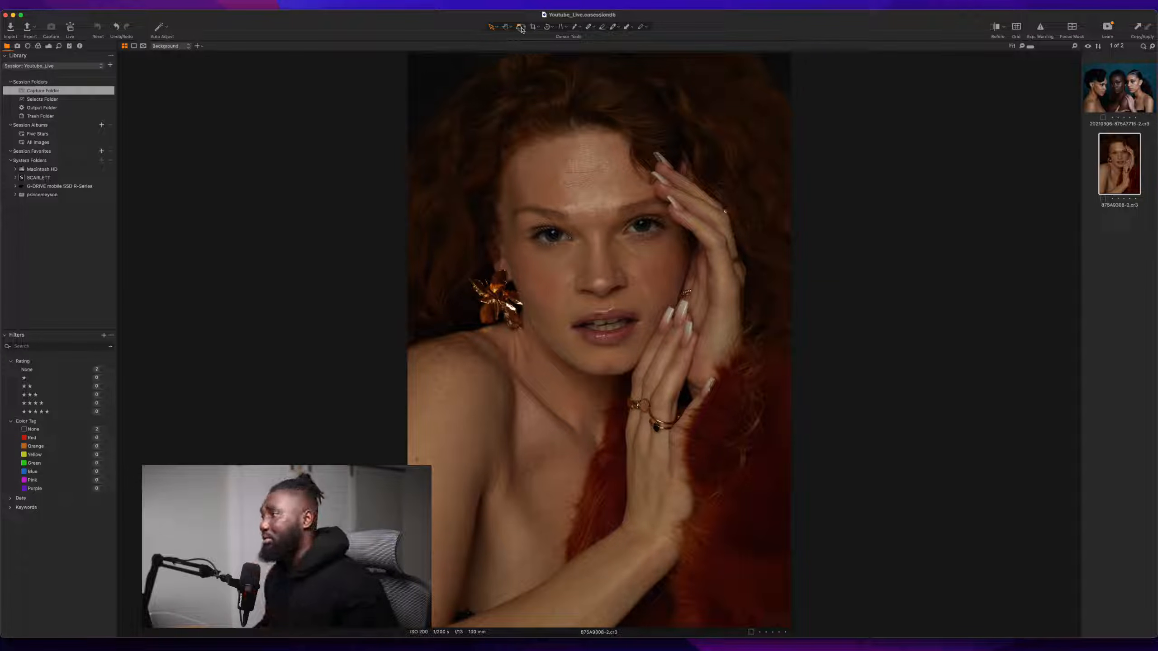
left_click(521, 29)
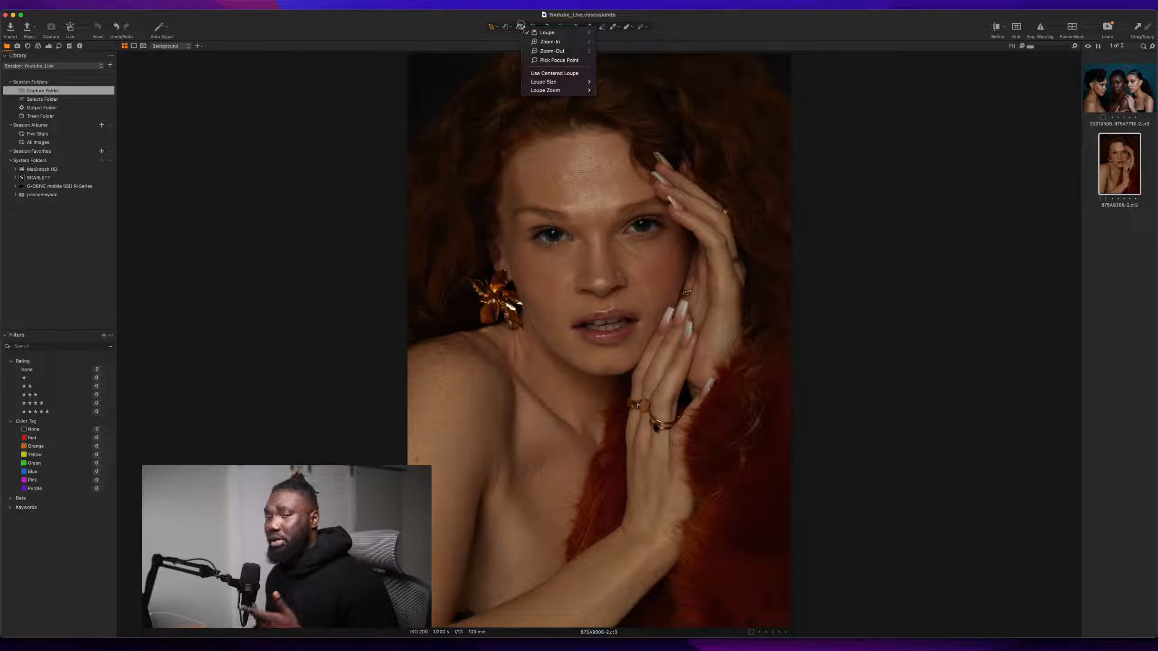
left_click(522, 27)
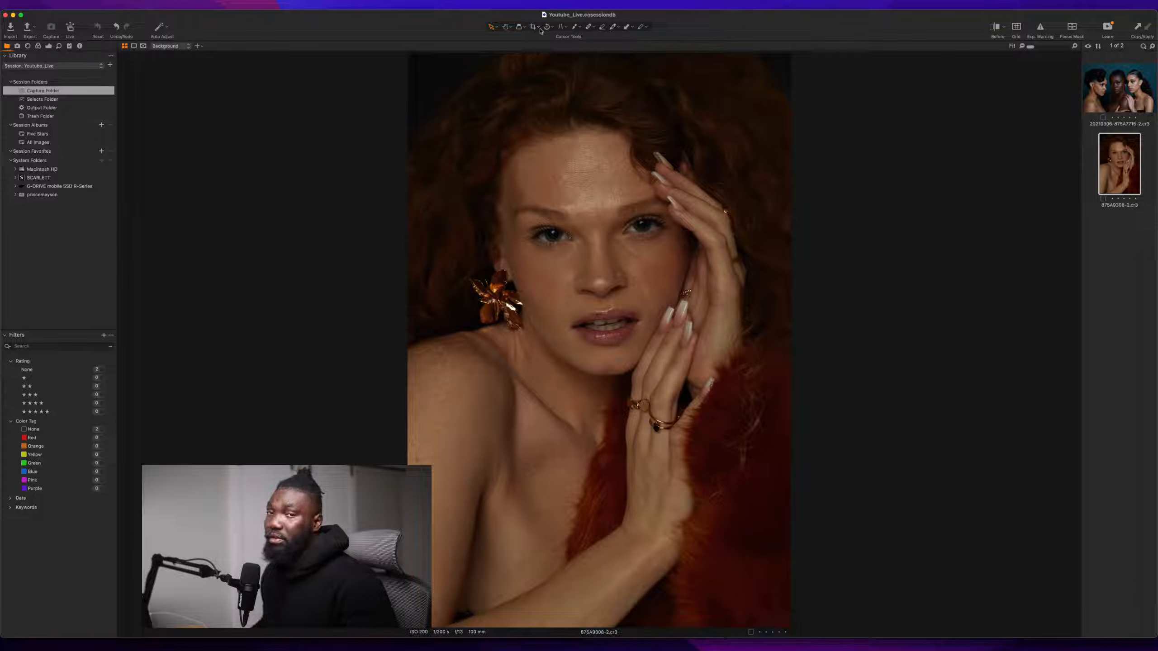
- Examine the Crop, Rotate, Keystone and Draw Mask cursor tools and their options
left_click(533, 26)
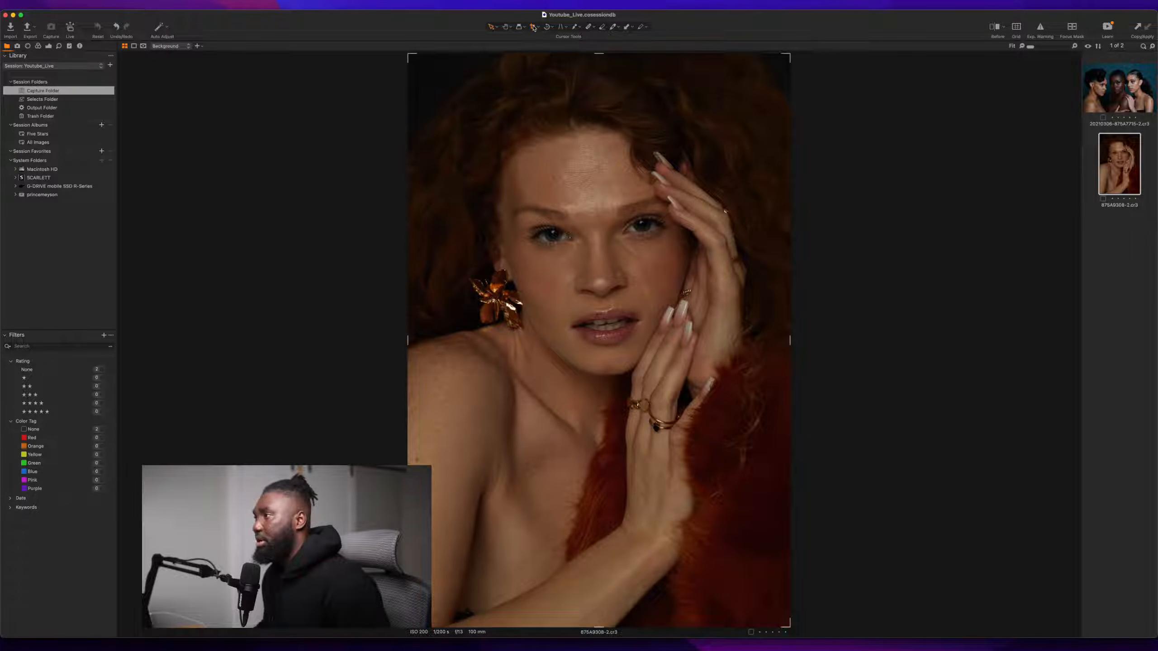
left_click(548, 27)
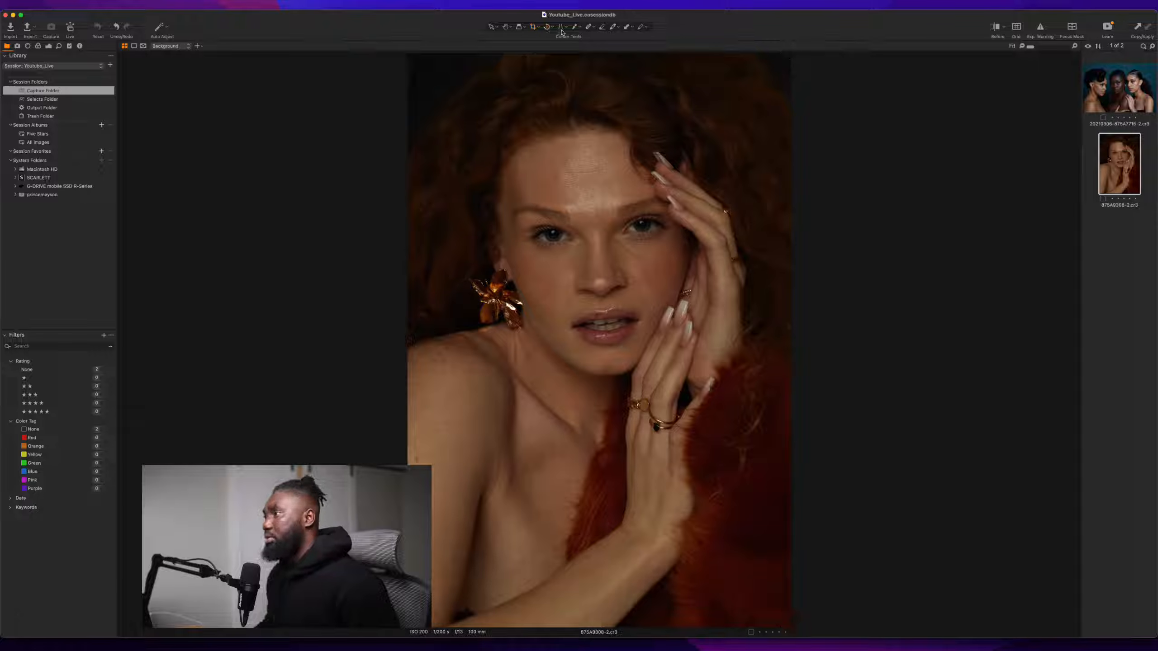
left_click(562, 28)
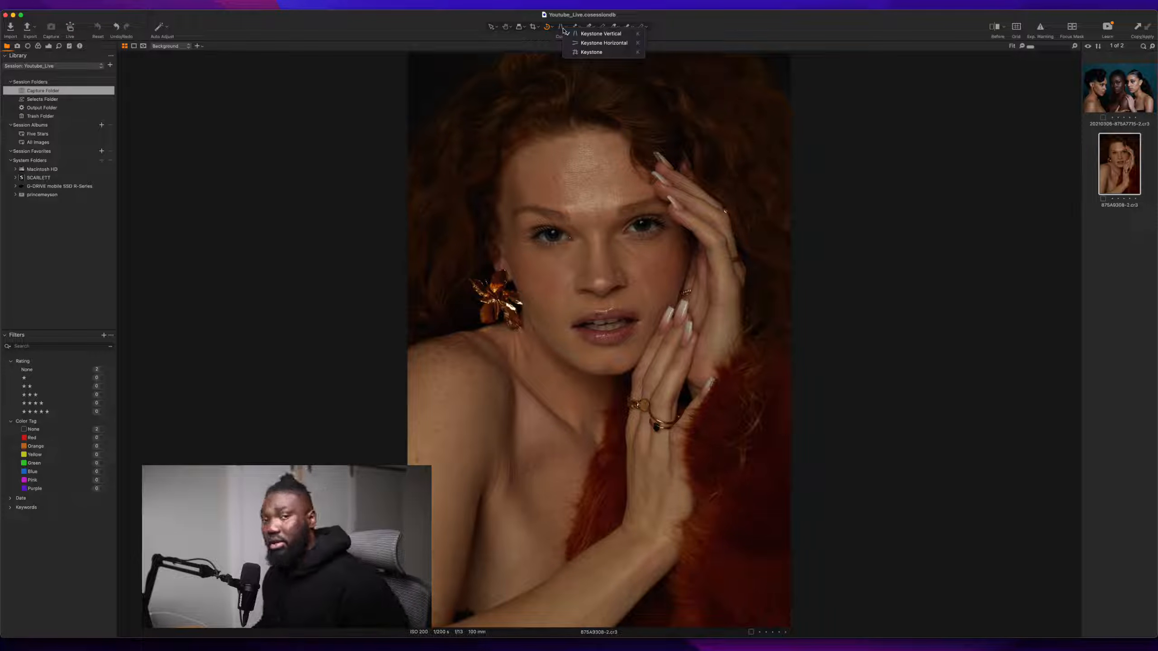
left_click(577, 28)
left_click(577, 28)
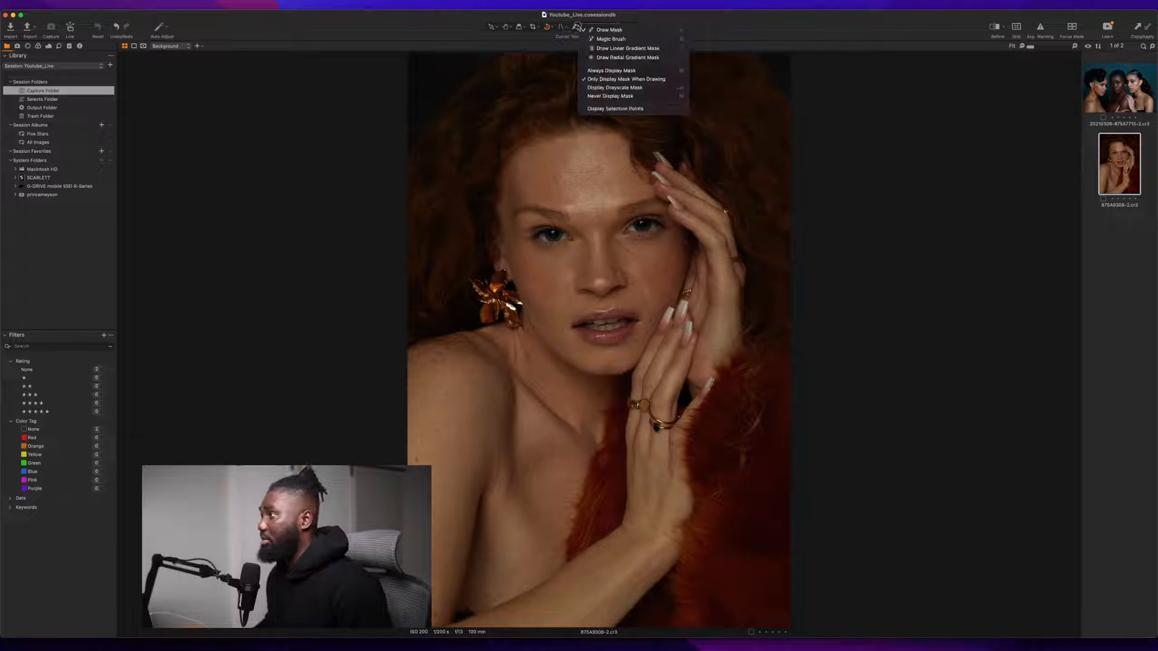
left_click(577, 28)
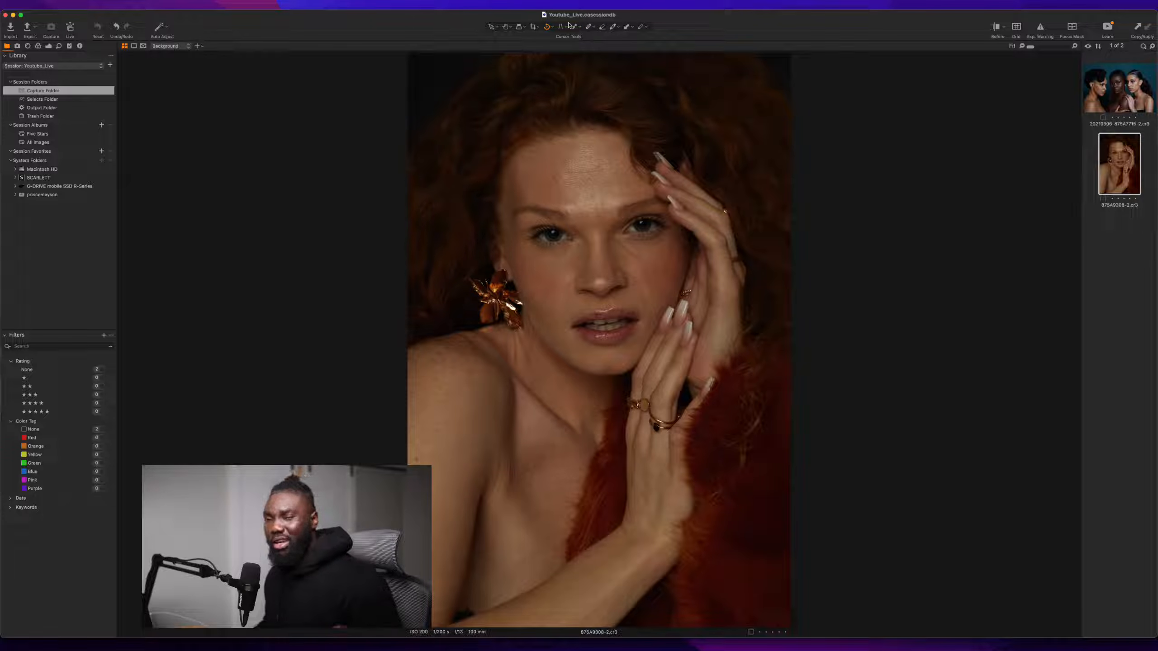
- Examine the healing, color picker and annotation cursor tools, and return to the Select cursor
left_click(590, 28)
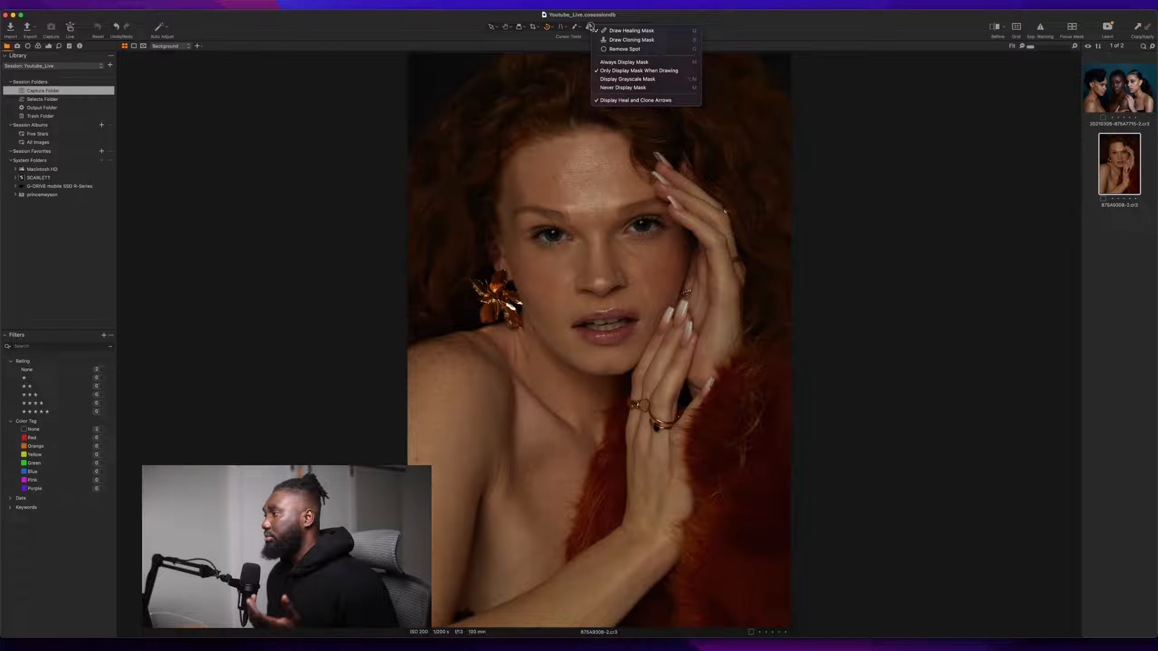
left_click(591, 28)
left_click(601, 29)
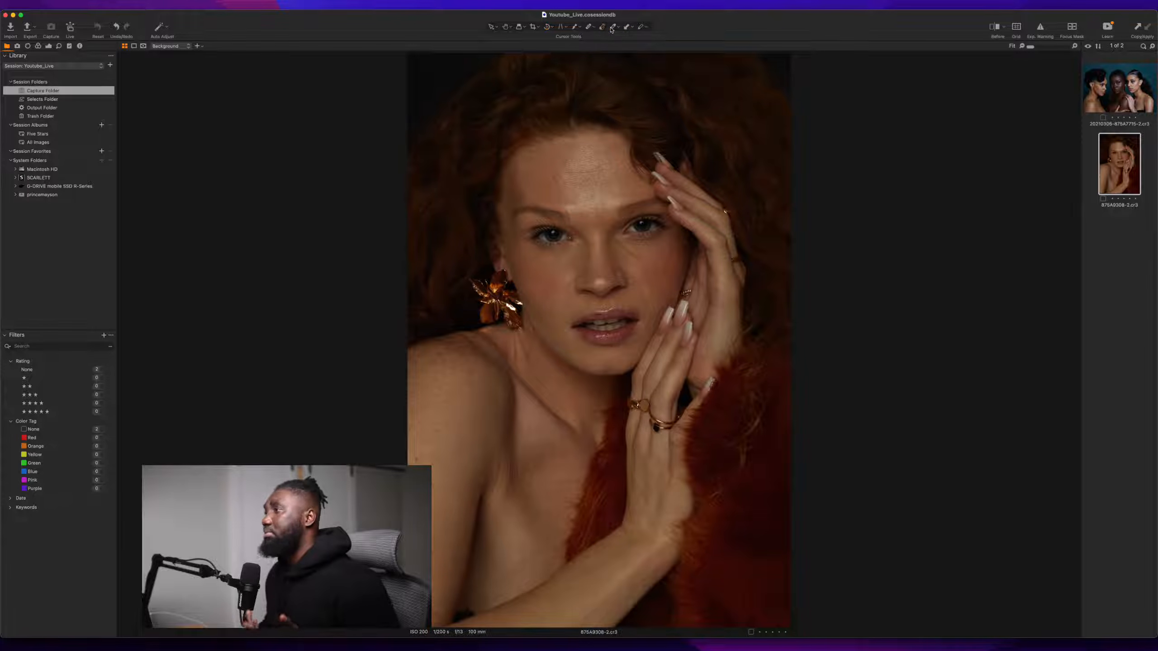
left_click(612, 28)
left_click(612, 29)
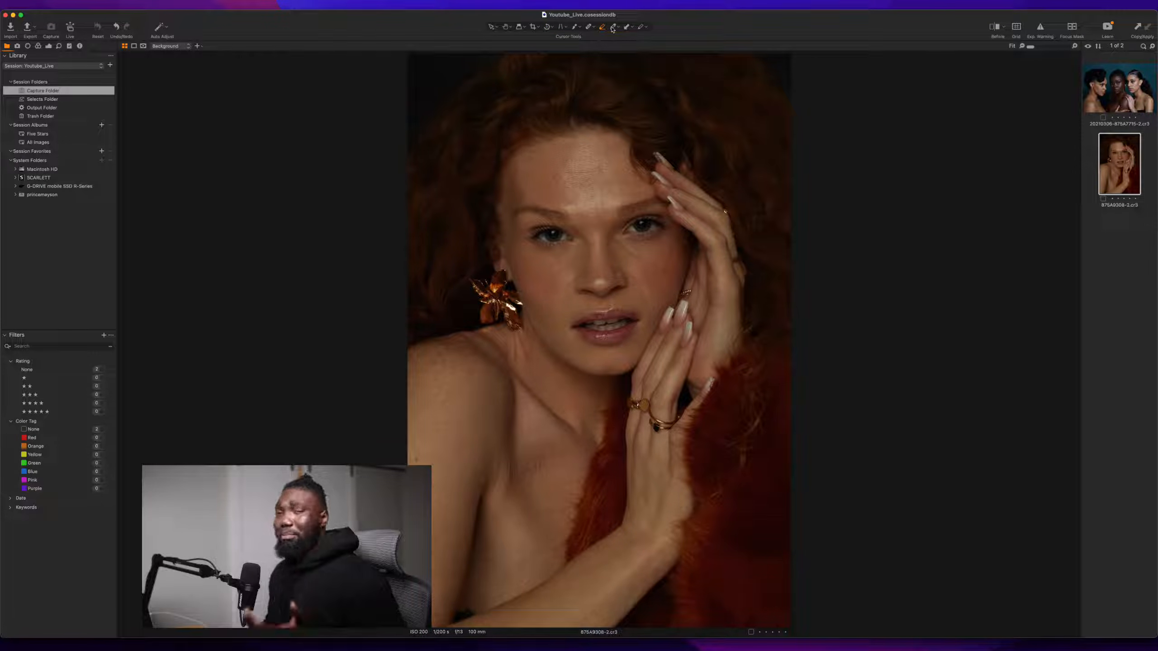
left_click(626, 28)
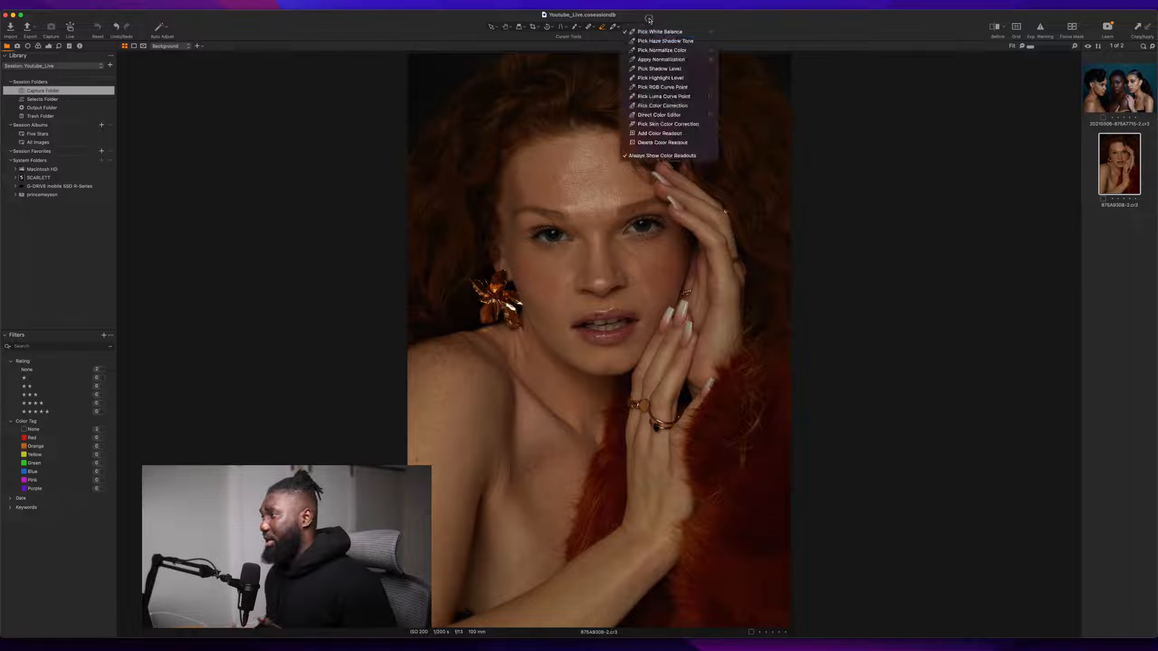
left_click(625, 29)
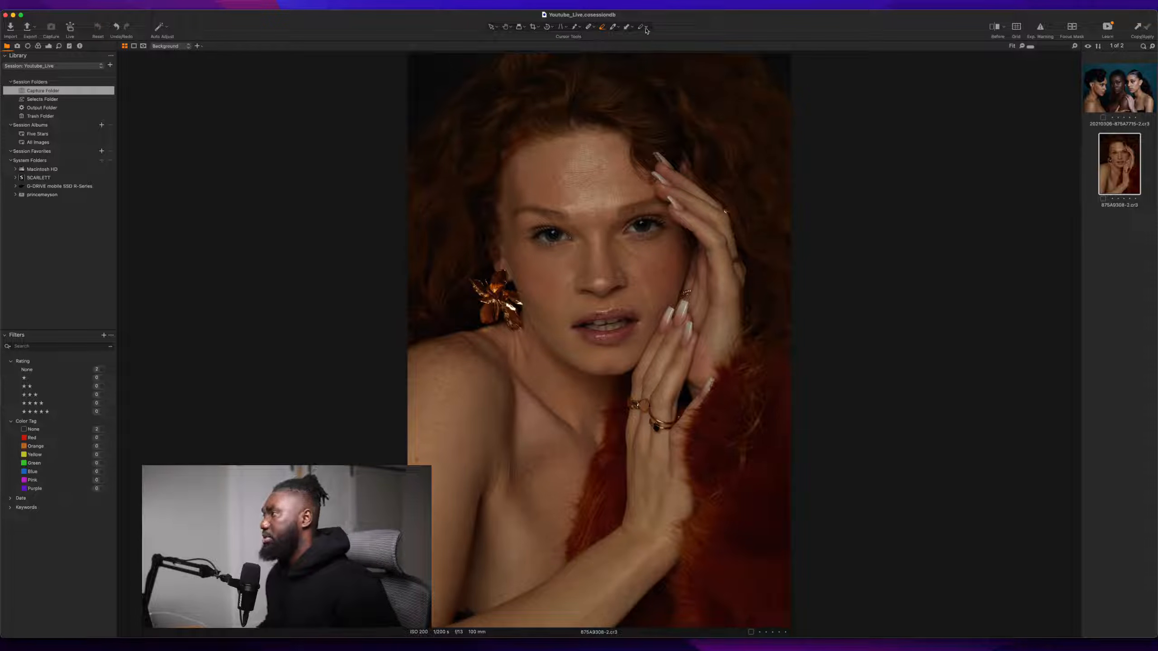
left_click(644, 28)
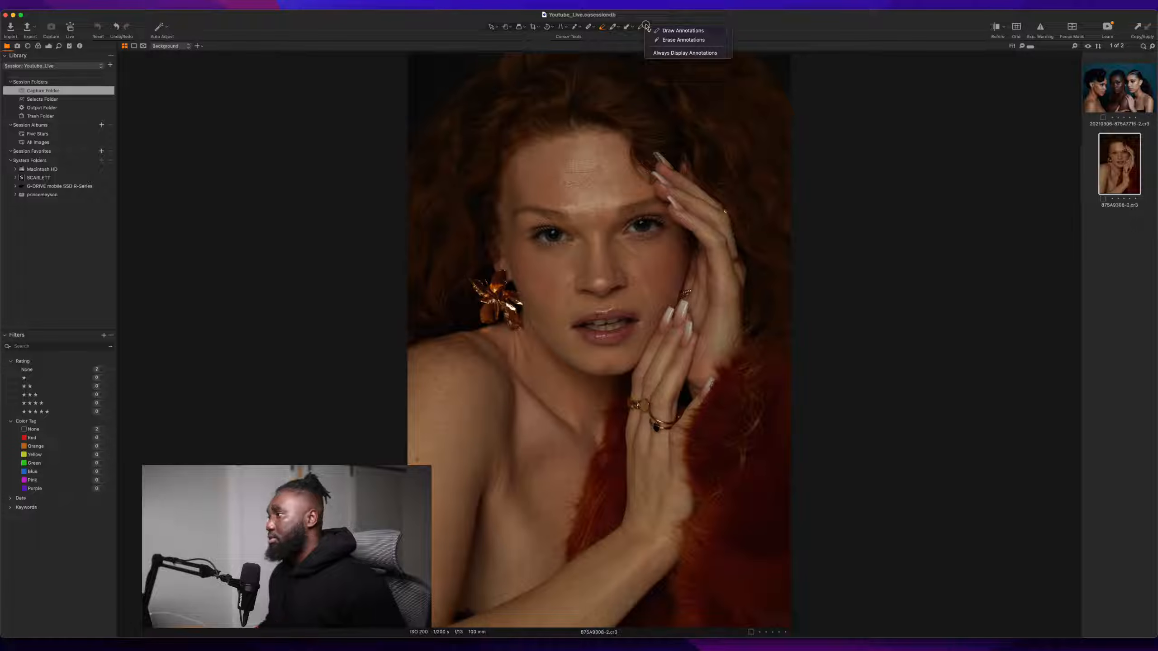
left_click(646, 26)
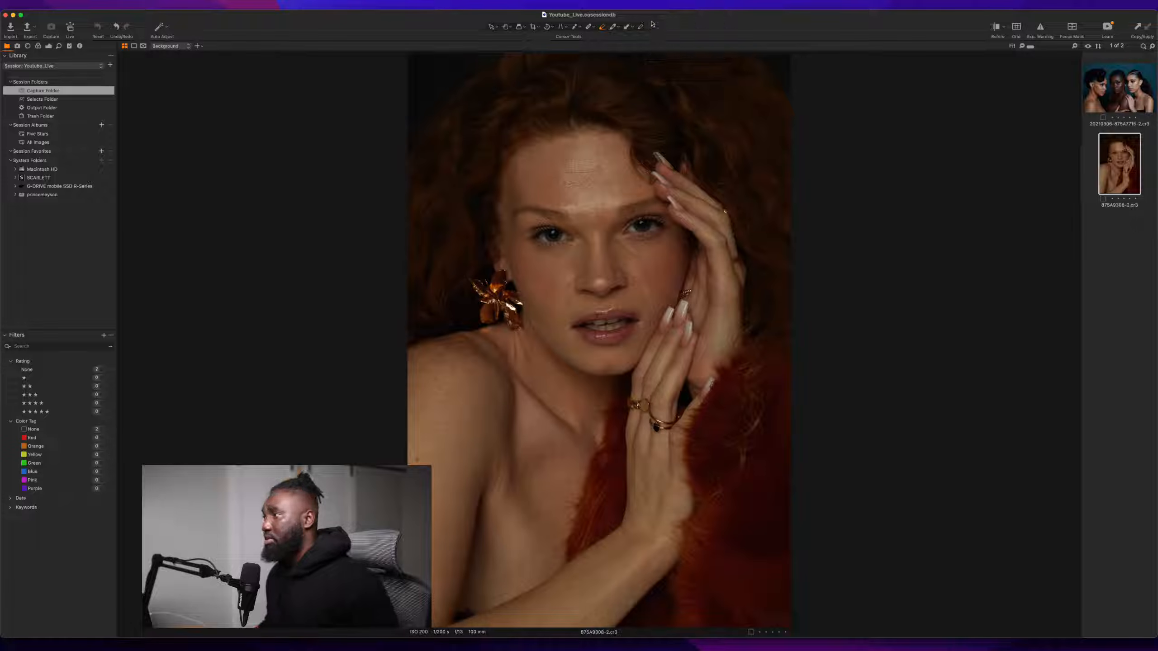
left_click(491, 26)
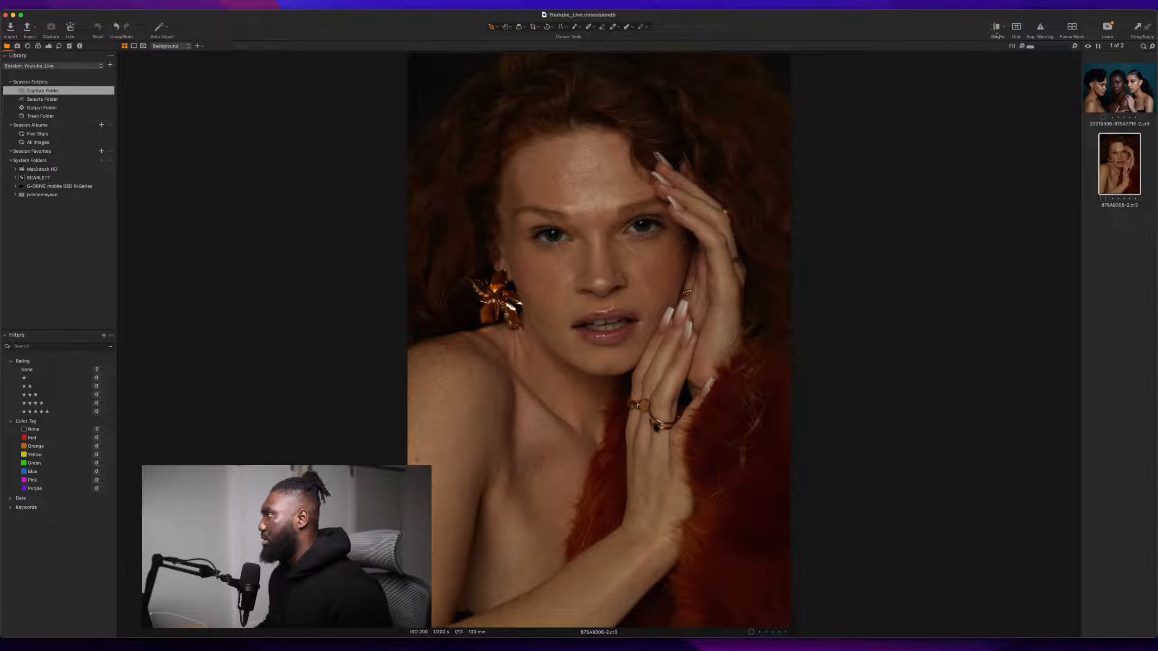
- Check the red-haired model's portrait with Exposure Warning and with Focus Mask, and leave both overlays off
left_click(1041, 31)
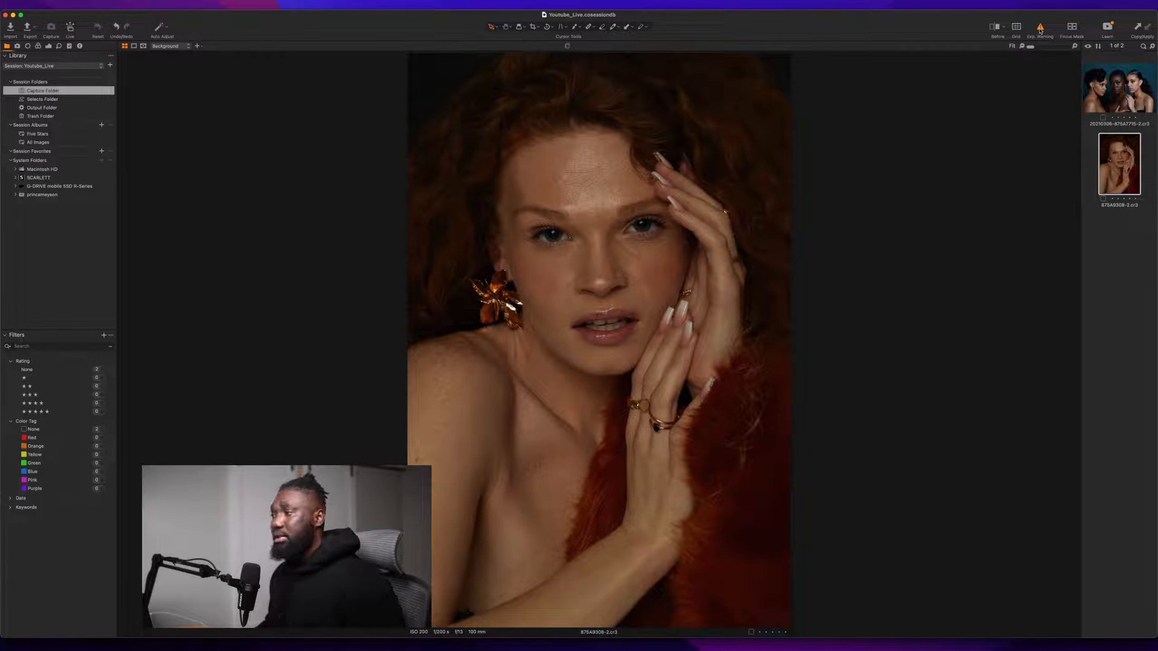
left_click(1071, 29)
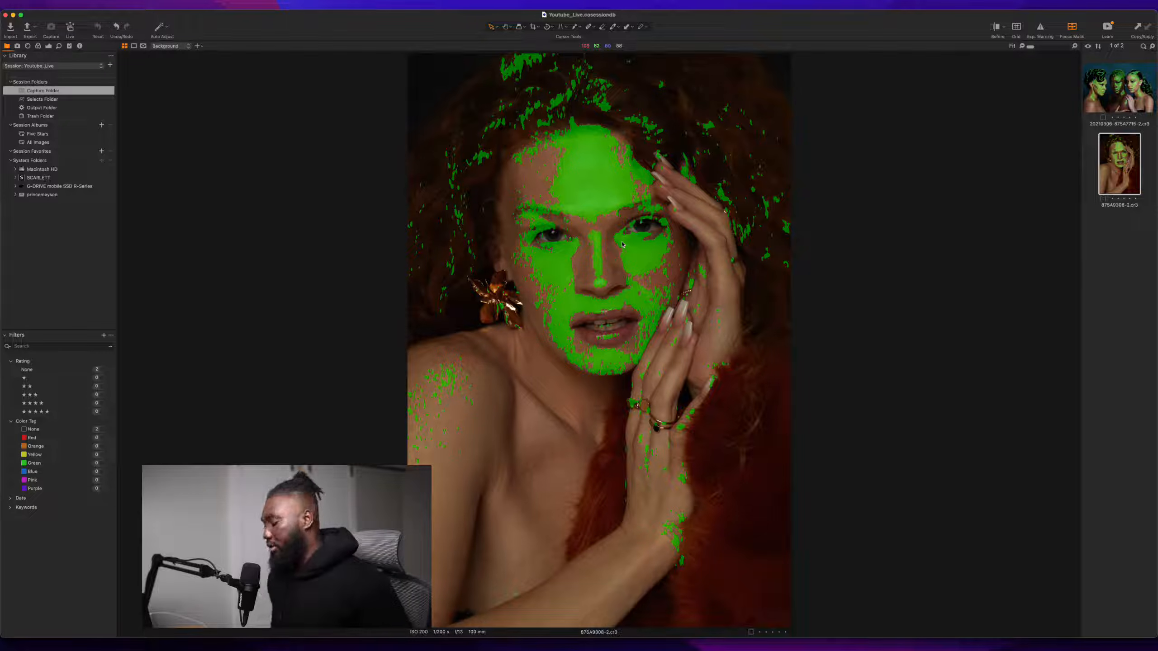
left_click(1068, 29)
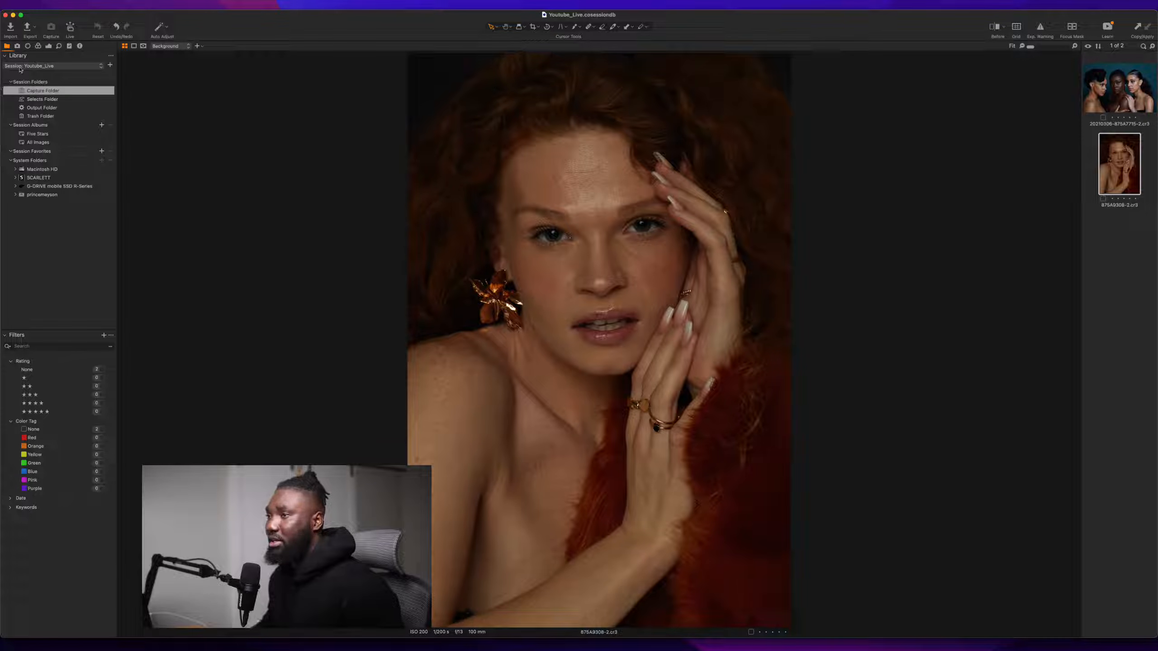
- Look through the session's Selects, Output and Trash folders, and return to the Capture Folder
left_click(39, 91)
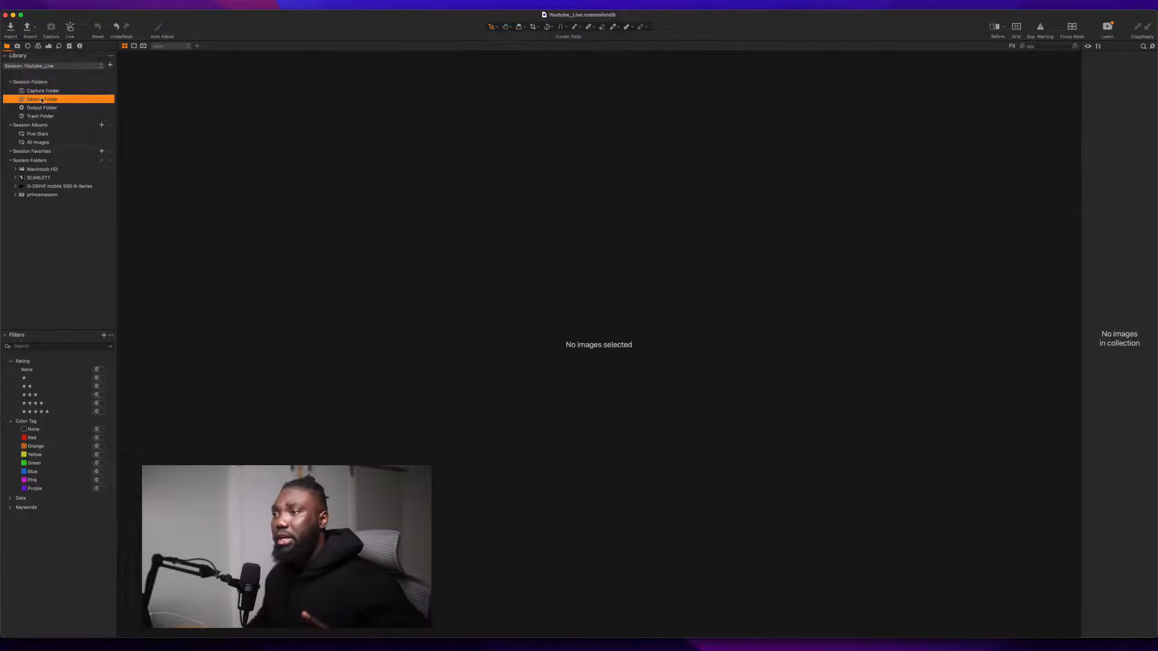
left_click(44, 99)
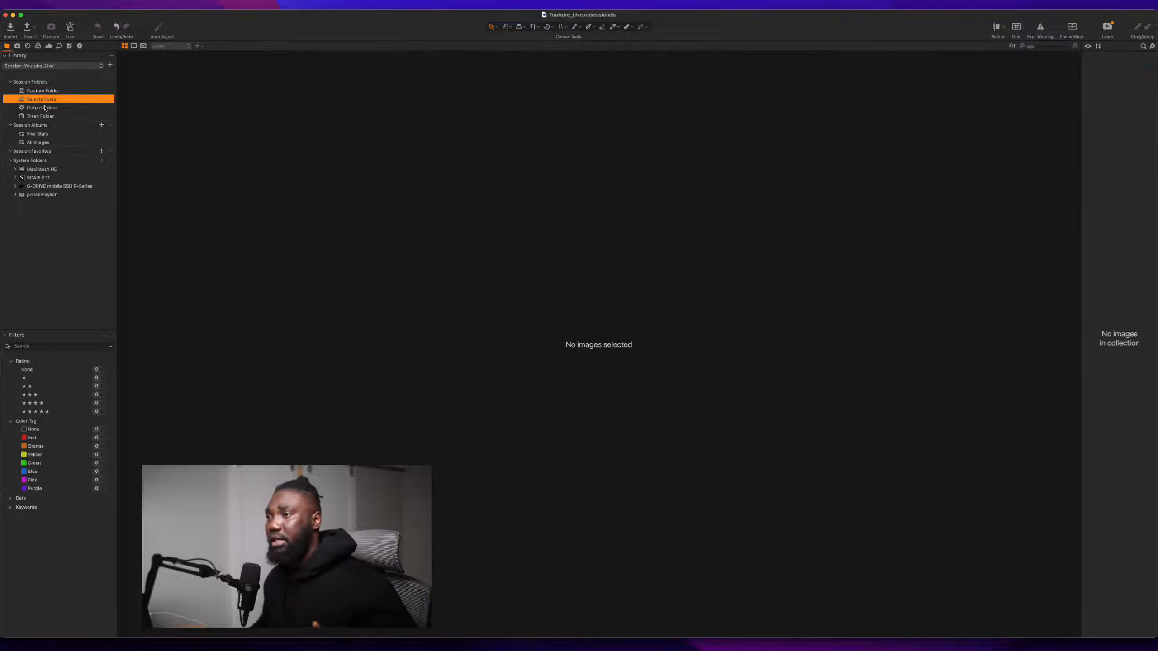
left_click(46, 108)
left_click(47, 116)
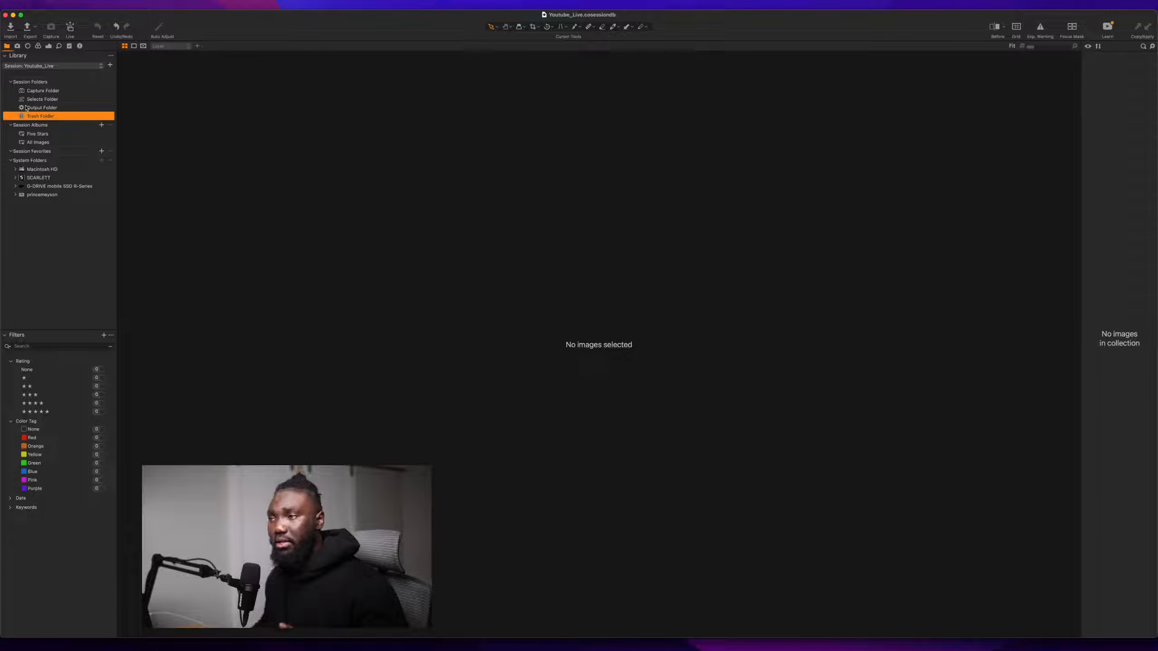
left_click(25, 92)
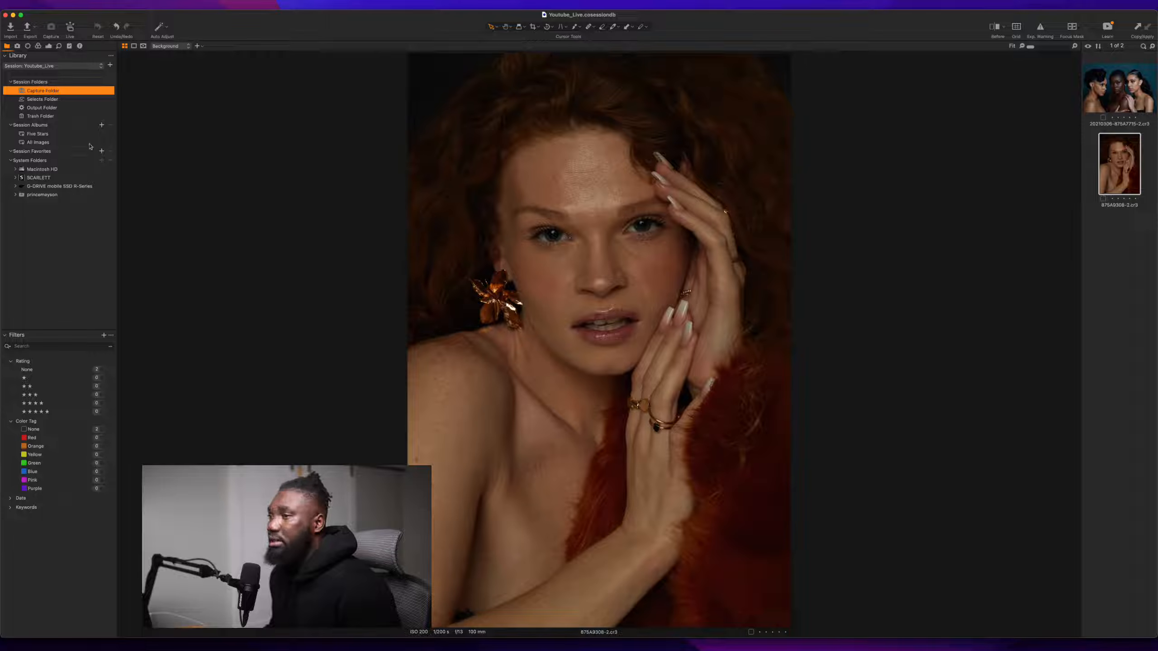
- View both imported images in turn and give the portrait of the three models a one-star rating
left_click(1109, 96)
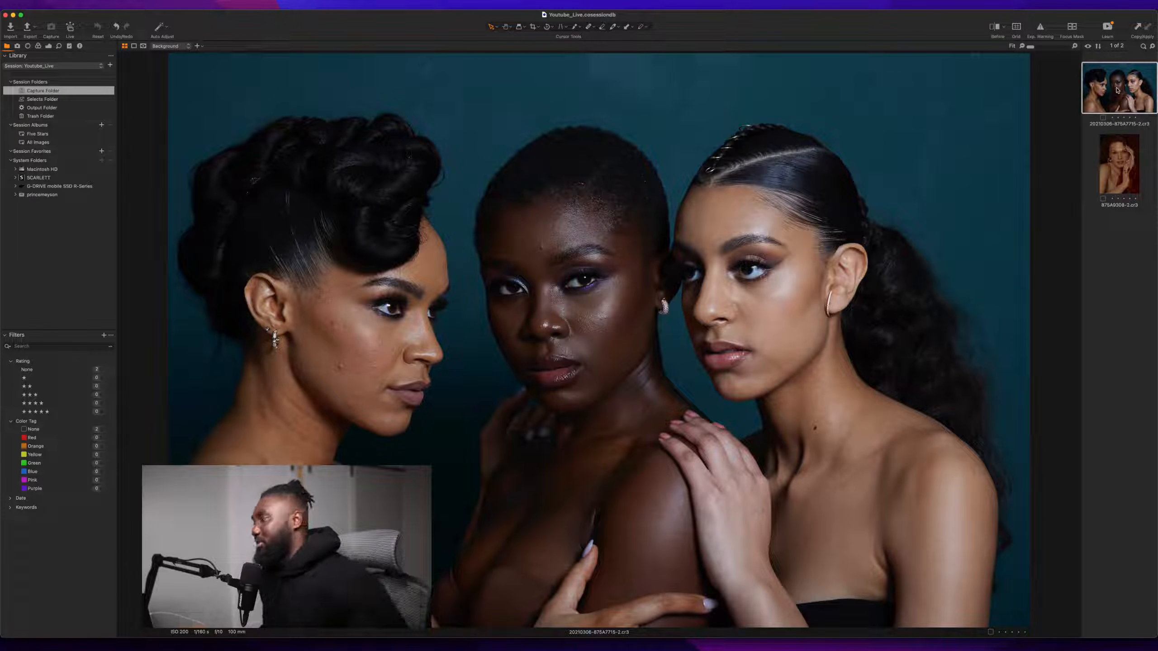
left_click(1125, 168)
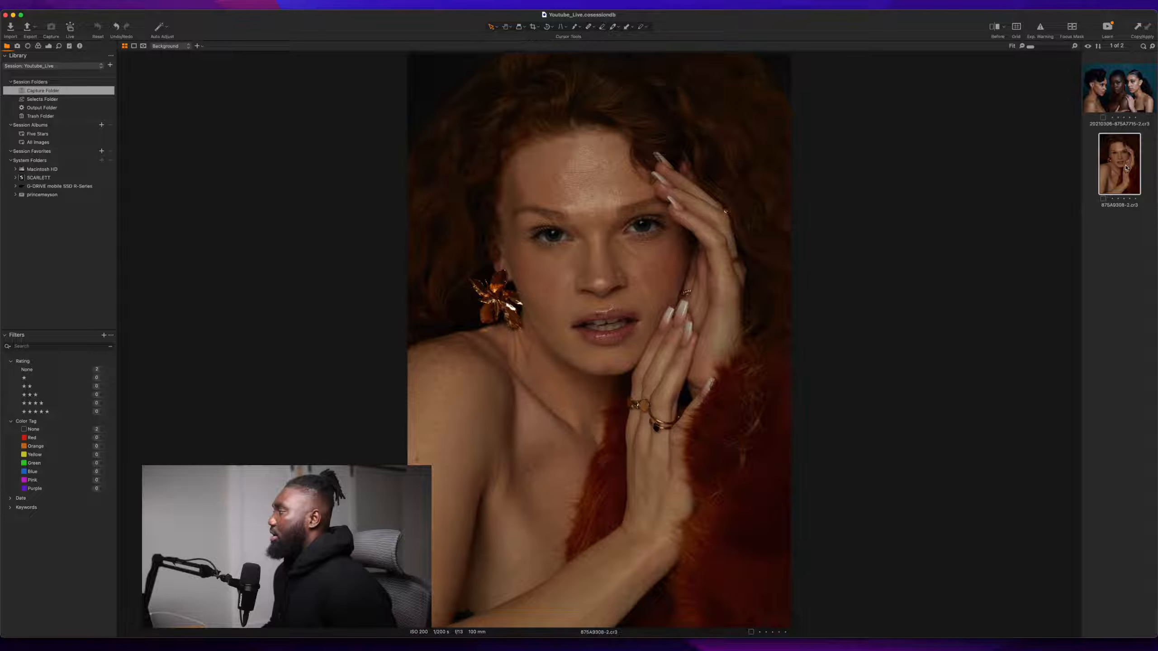
left_click(1116, 109)
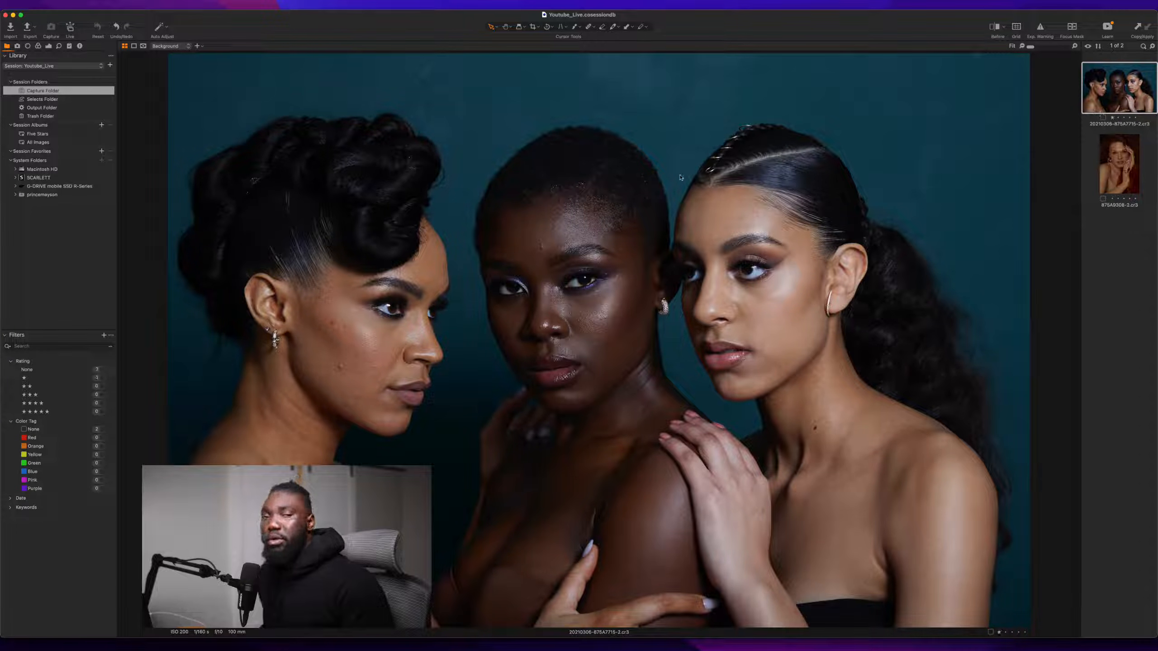
- Filter the Capture Folder images by a one-star rating, and by no rating instead
left_click(101, 379)
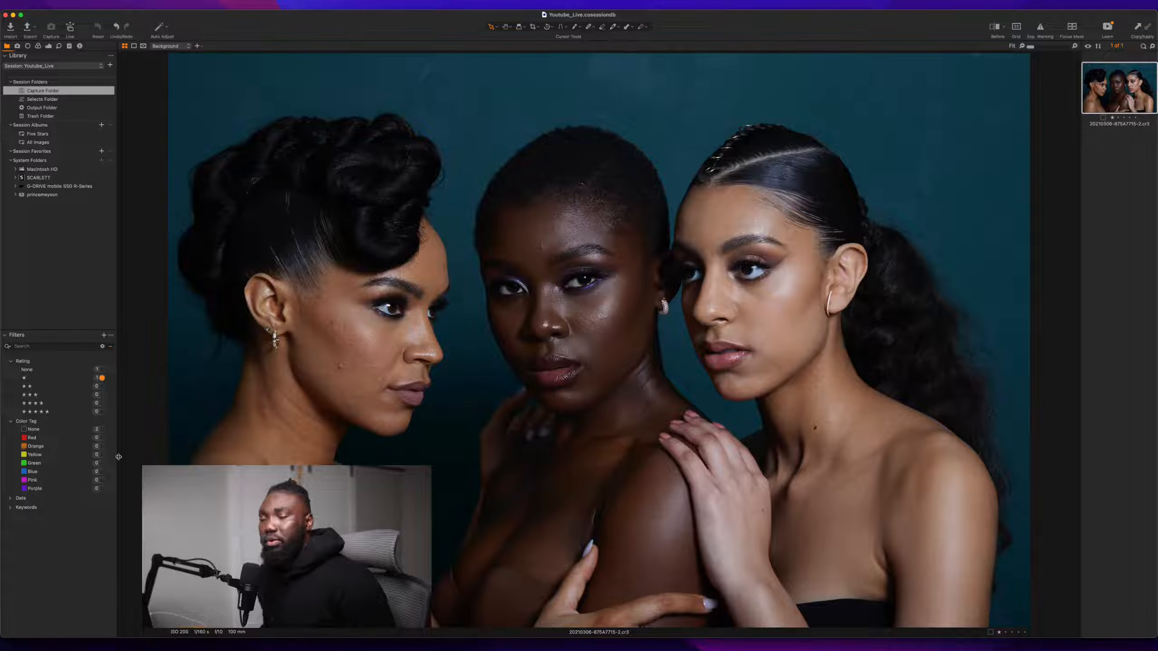
left_click(101, 369)
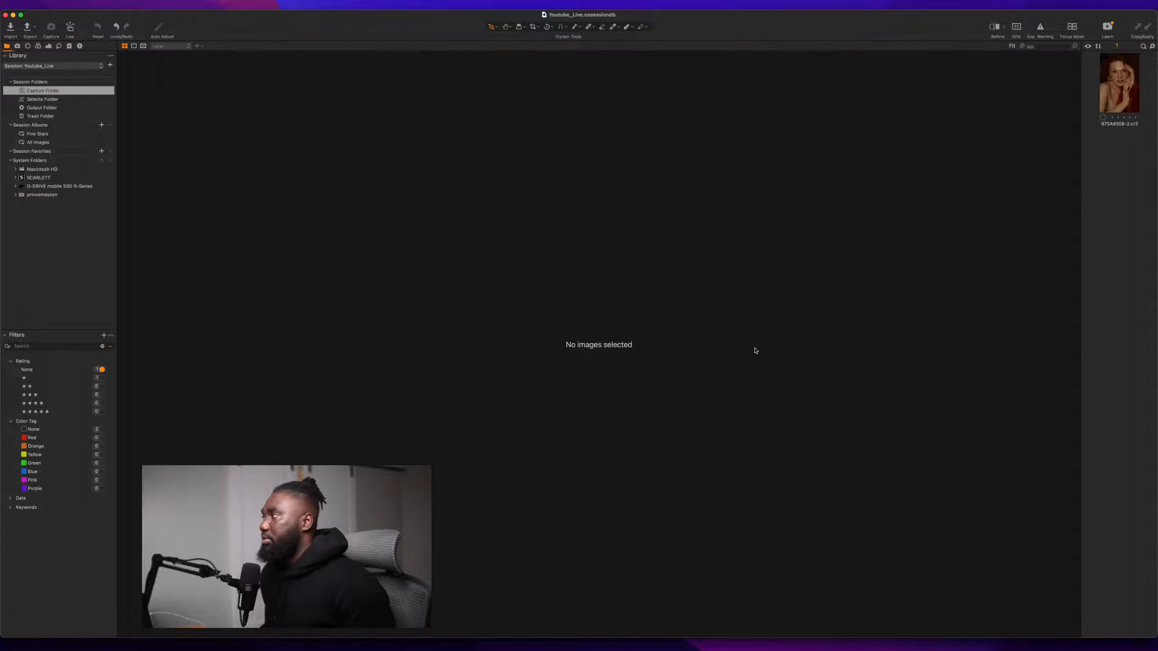
- Give the red-haired model's portrait a four-star rating and filter the Capture Folder by four stars
left_click(1113, 93)
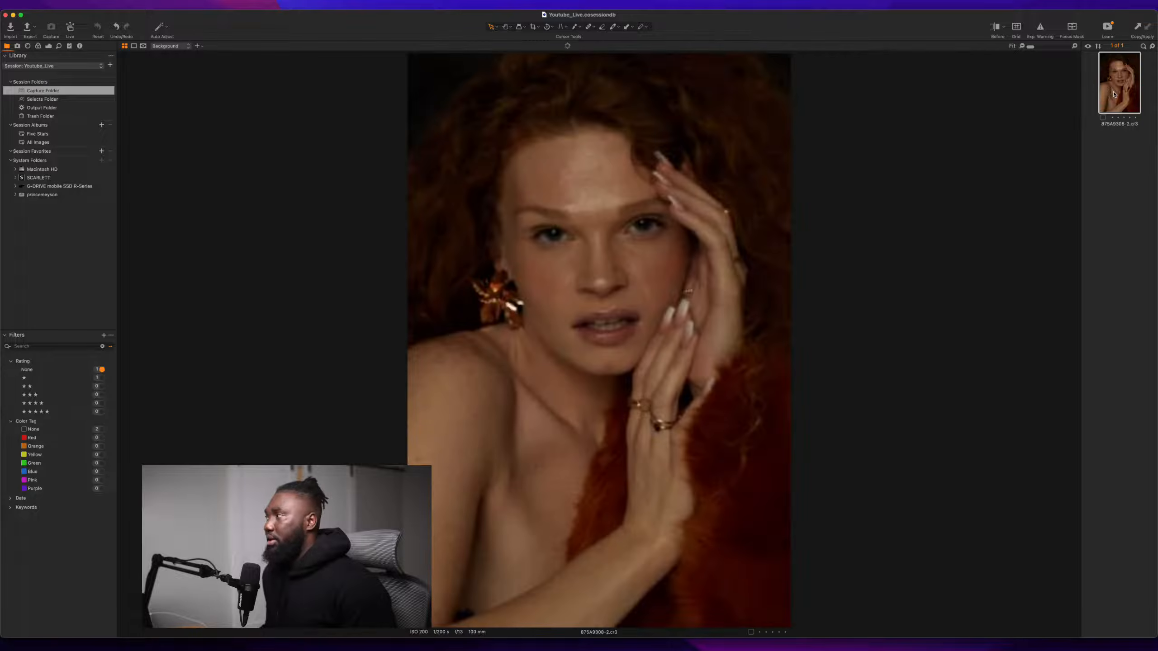
key("4")
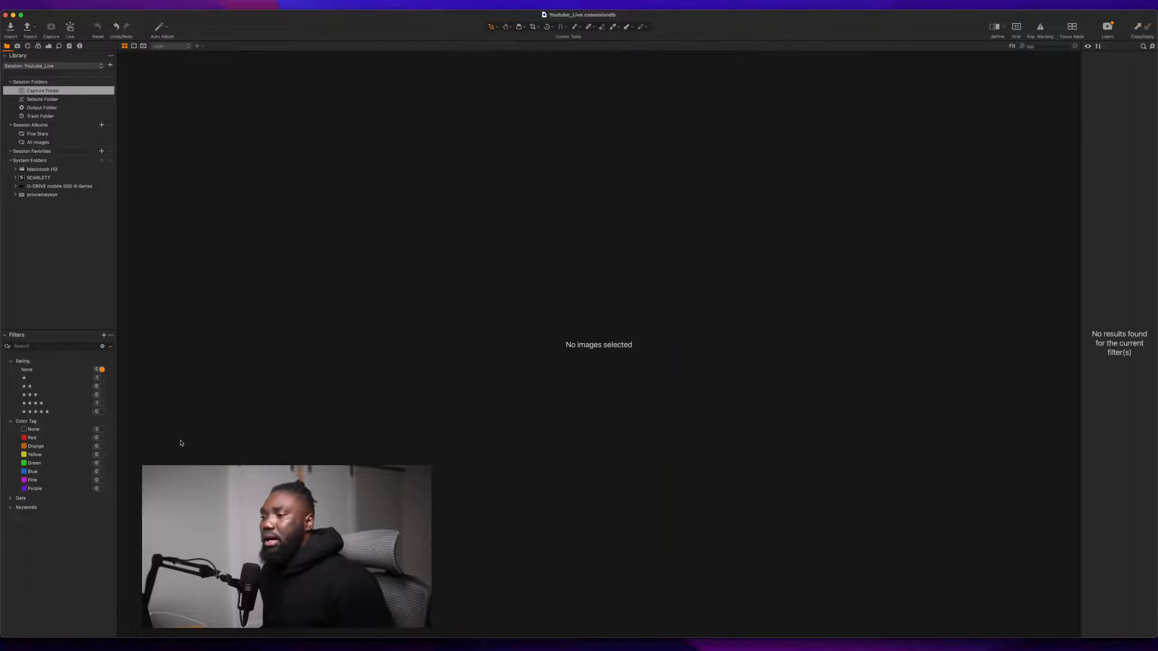
left_click(102, 403)
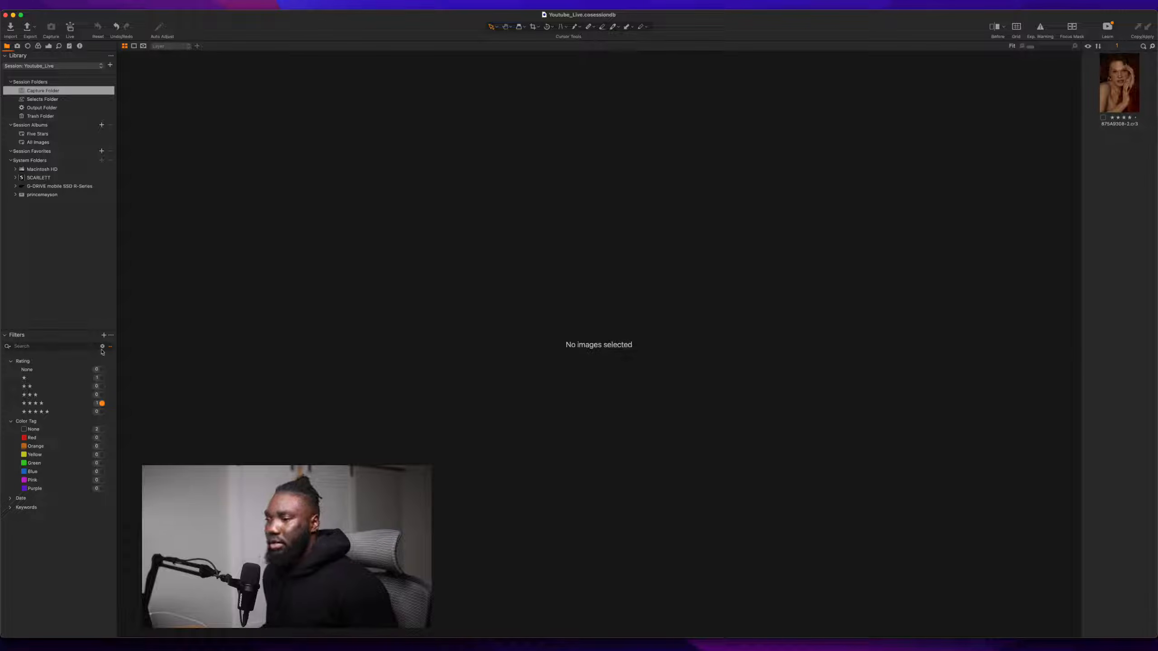
- Clear the rating filter and view both portraits in turn, ending on the image of the three models
left_click(26, 370)
left_click(26, 369)
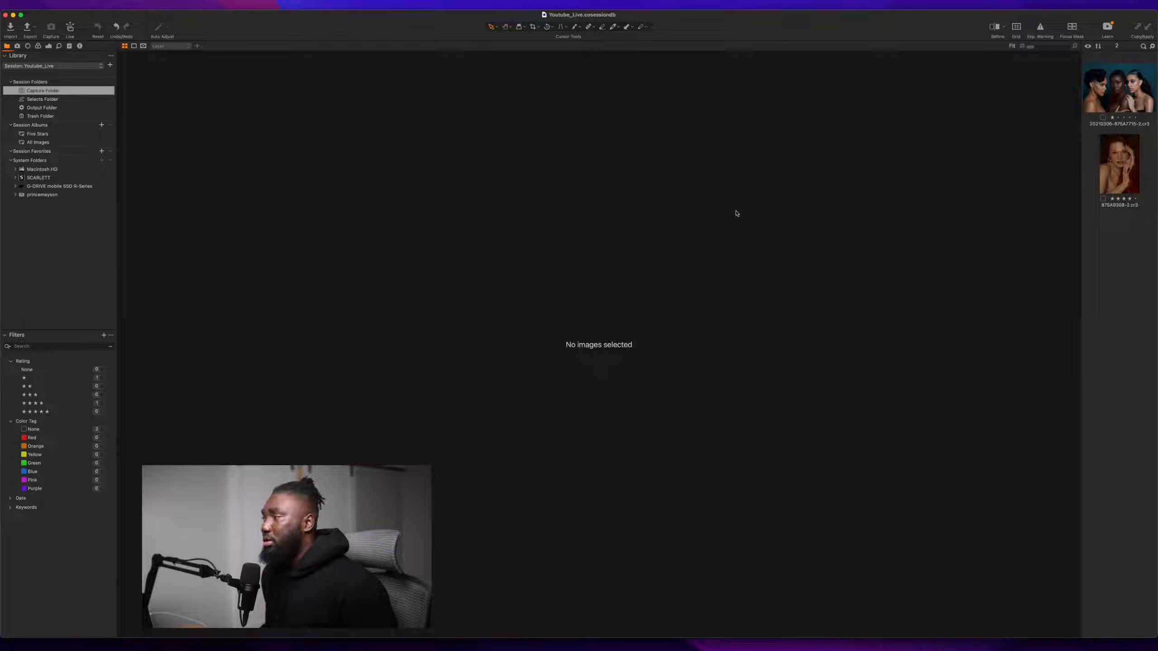
left_click(1104, 98)
key("Right")
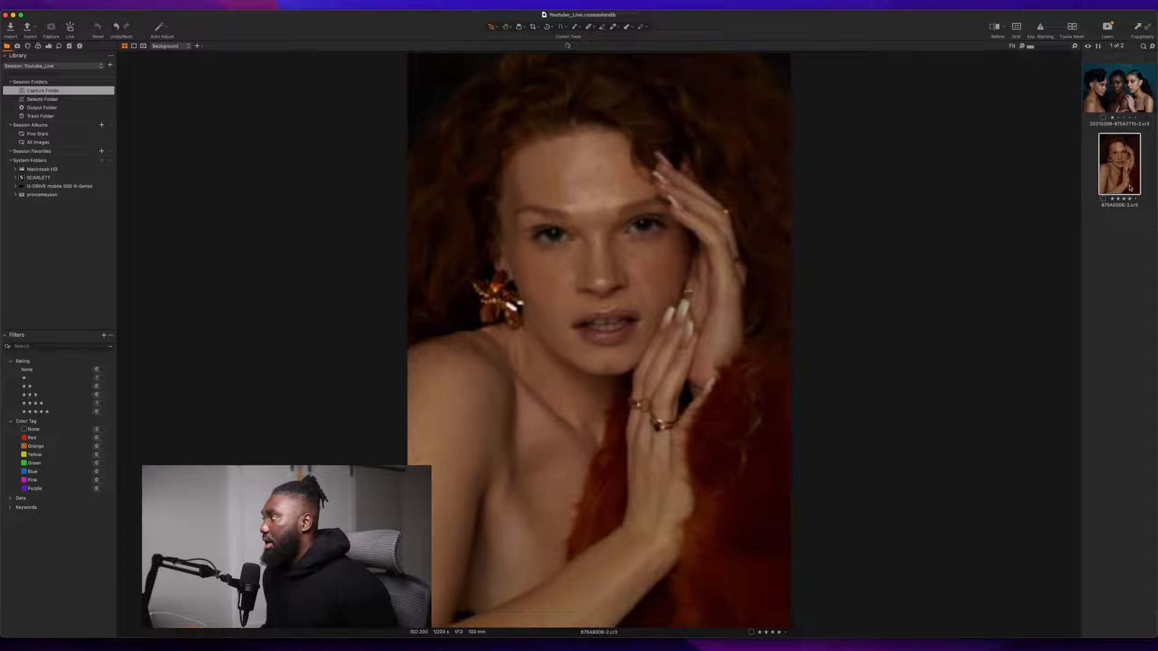
left_click(1105, 99)
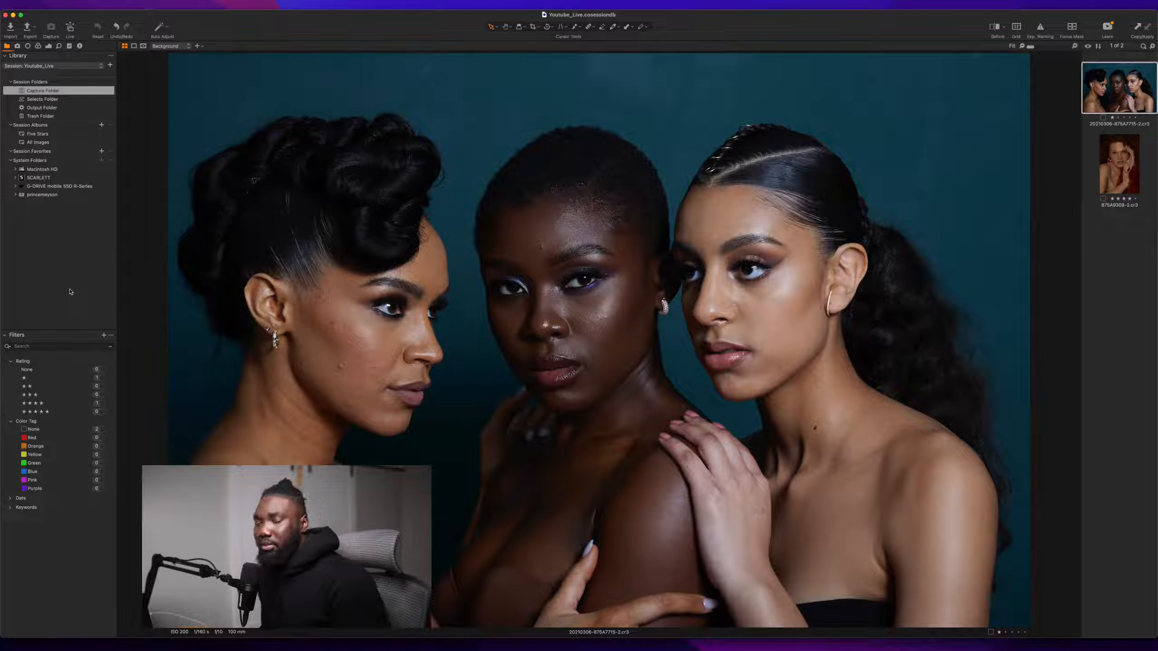
- Look through the tethered capture tools, including Camera Settings and Camera Focus, and the Lens Correction and Crop tools
left_click(18, 47)
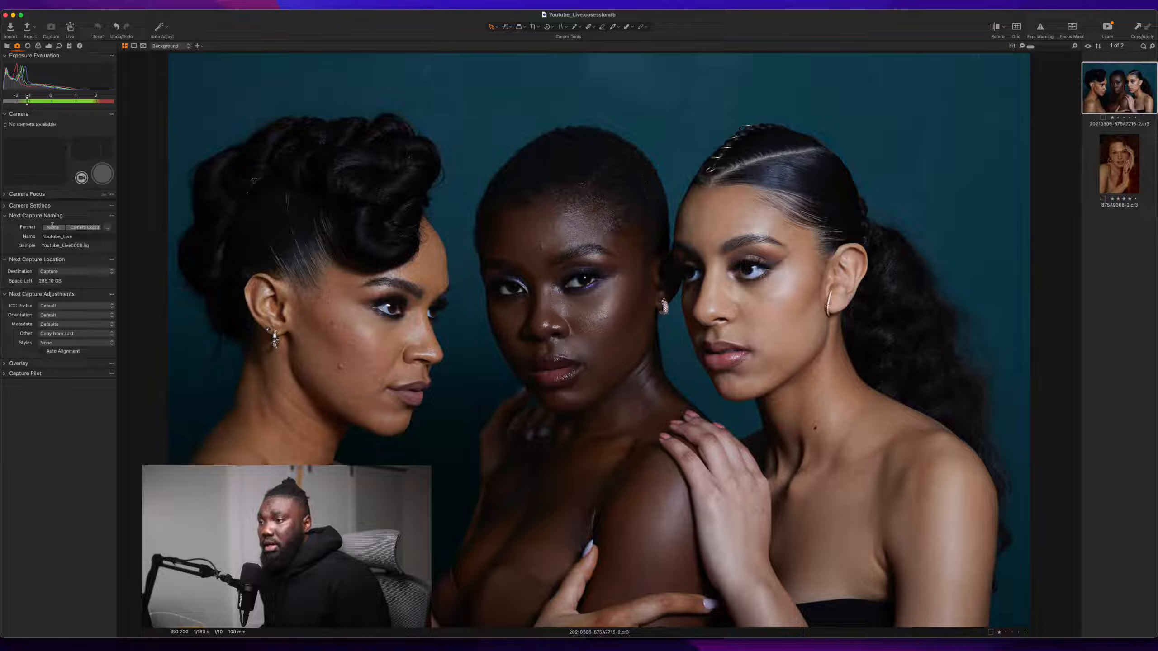
left_click(6, 207)
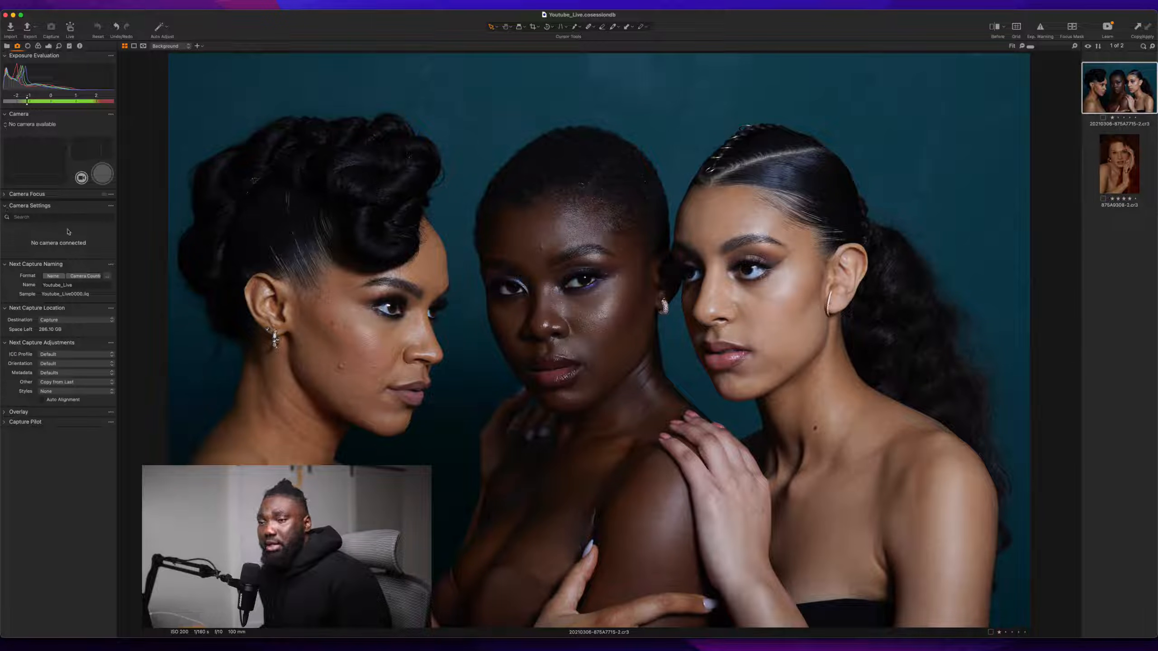
left_click(5, 195)
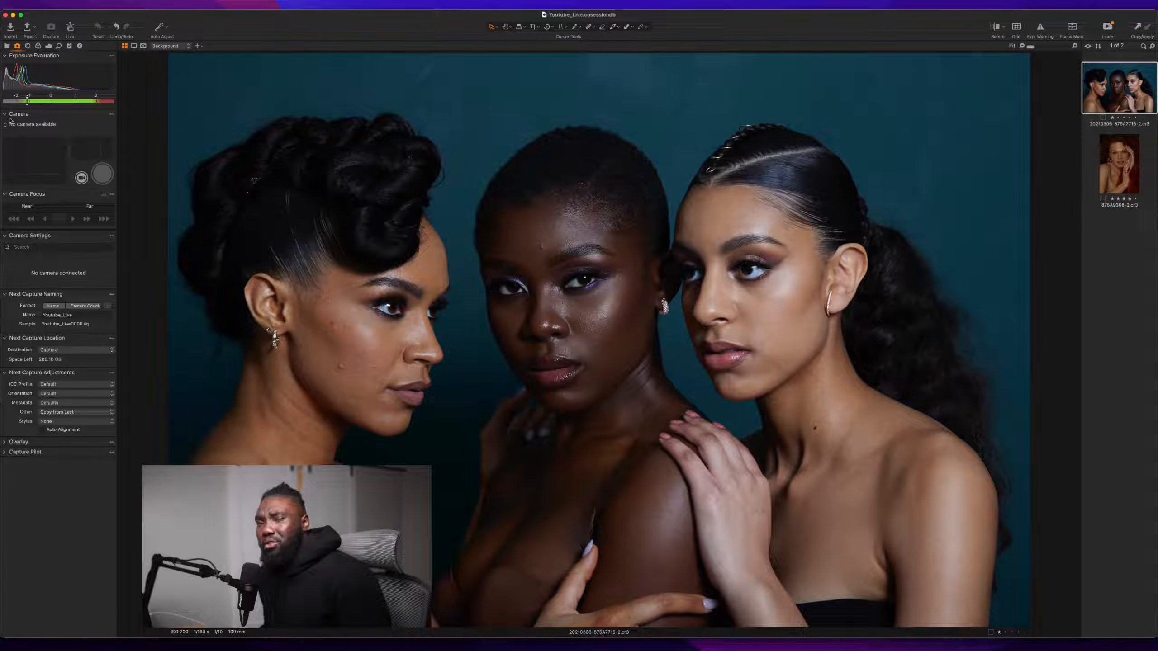
left_click(27, 47)
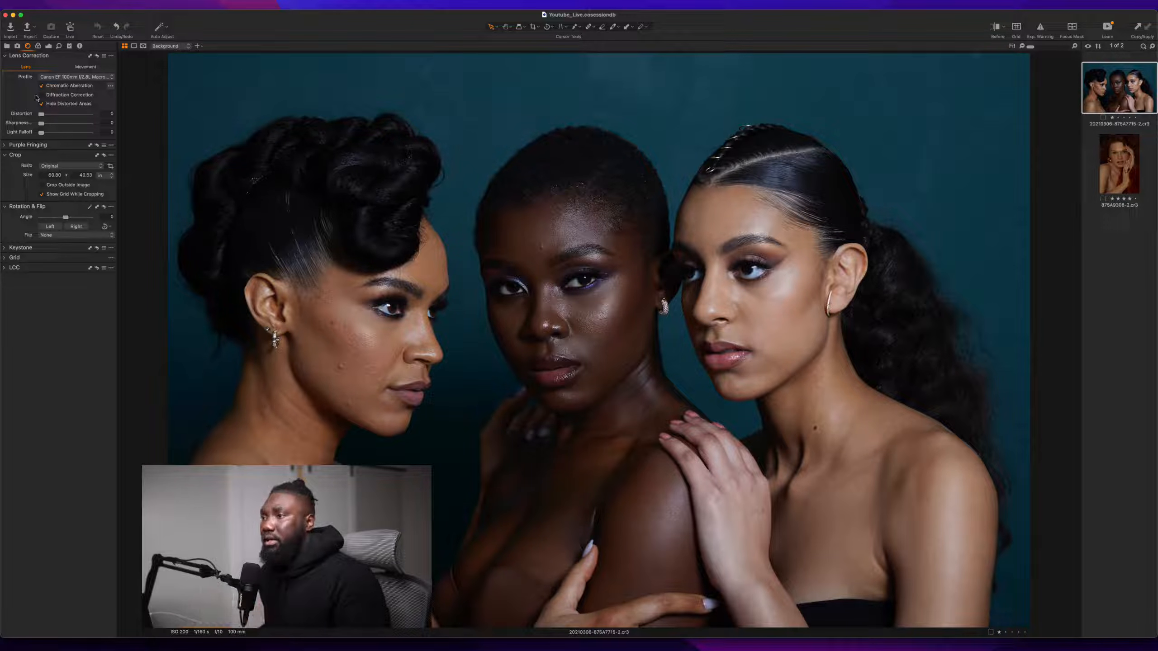
- Examine the color tools: Base Characteristics, the Basic Color Editor, the Master Color Balance wheel and Black & White
left_click(39, 46)
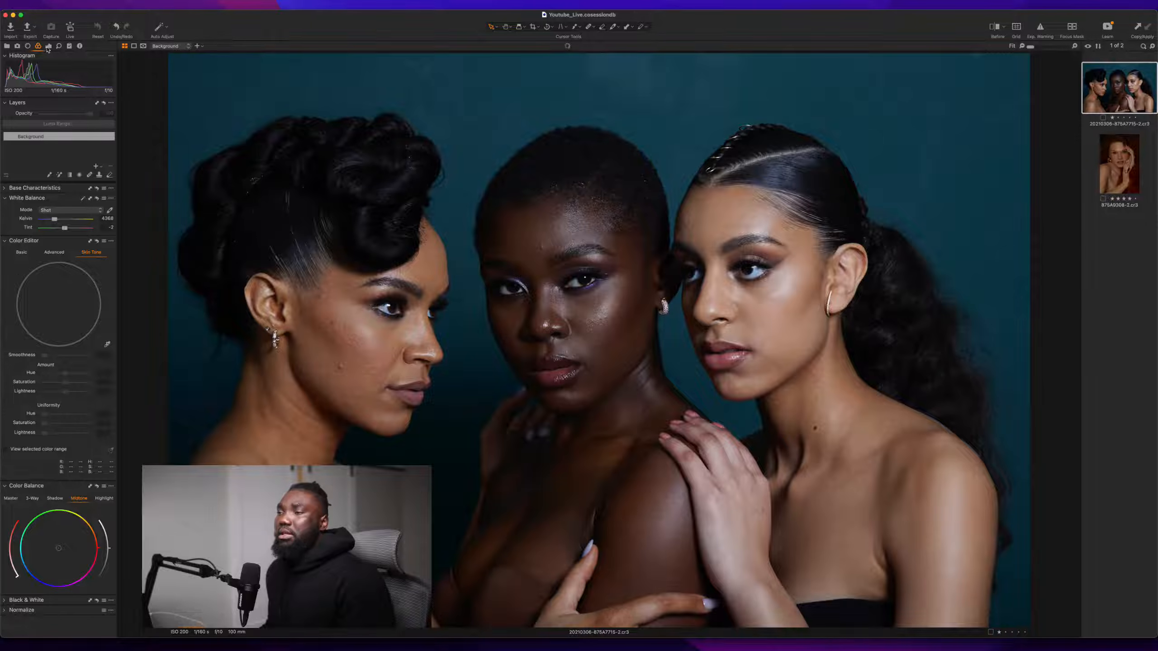
left_click(49, 47)
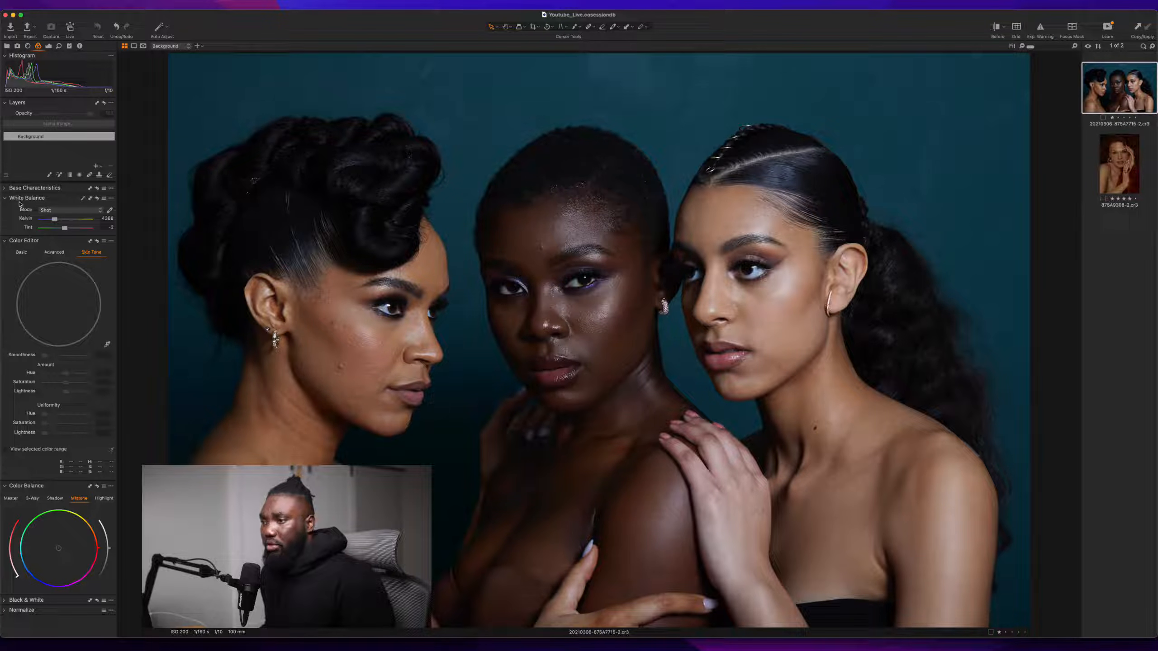
left_click(5, 188)
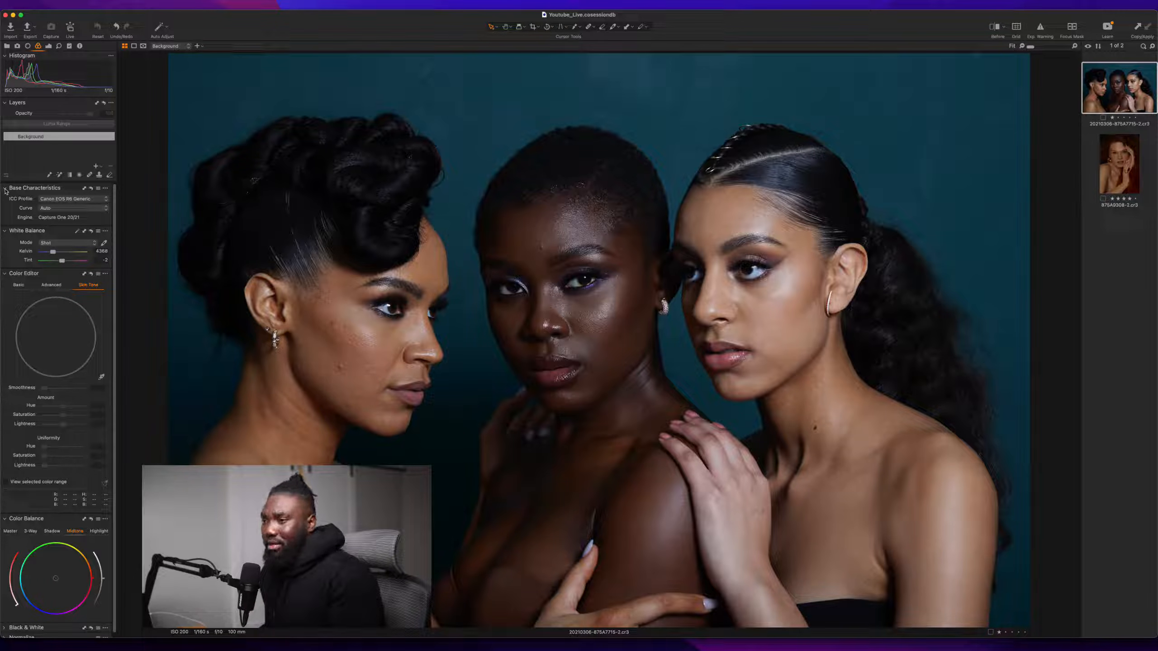
left_click(5, 188)
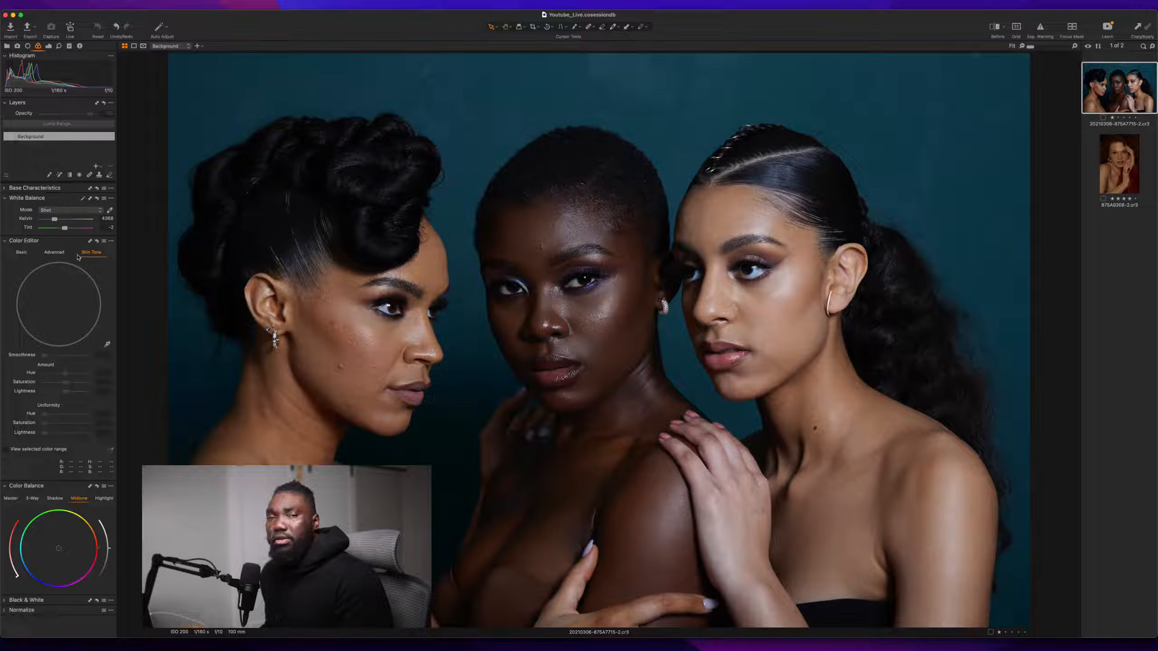
left_click(17, 253)
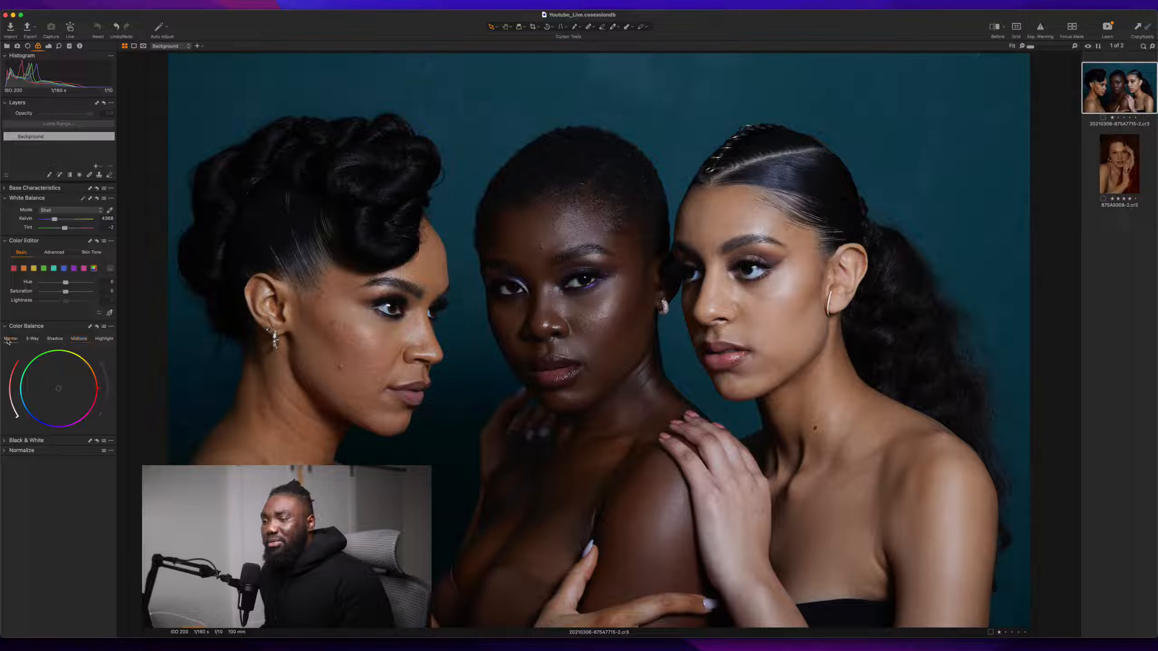
left_click(8, 340)
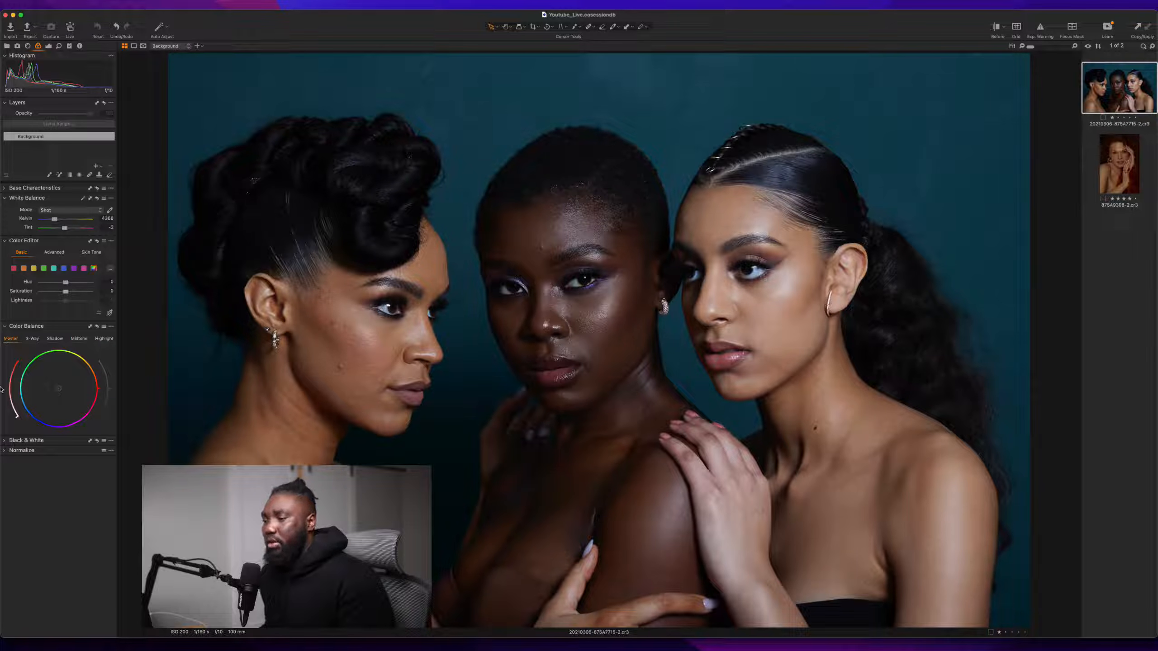
left_click(5, 440)
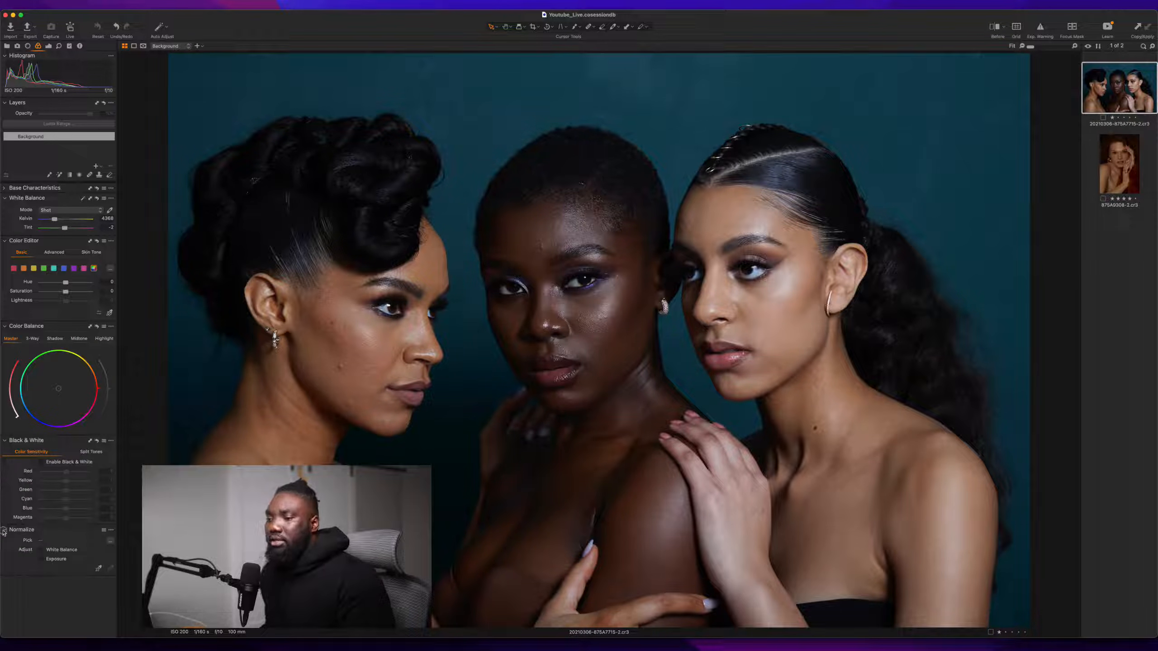
left_click(5, 441)
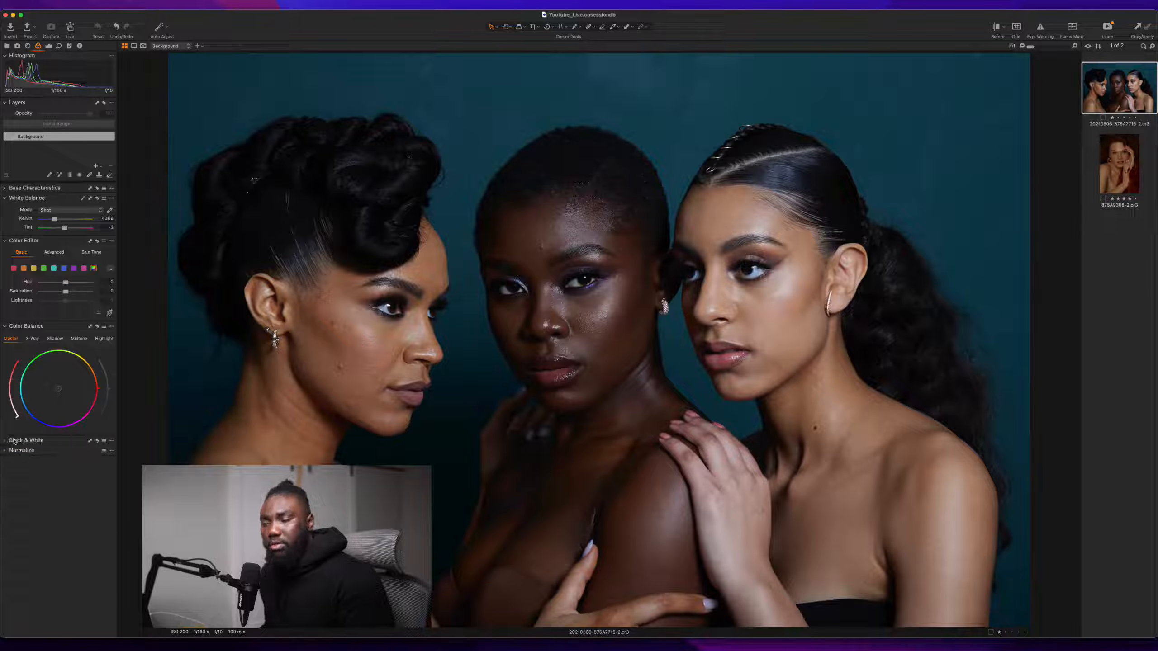
- Examine the exposure tools with the Histogram expanded, including Style Brushes, Clarity, and the RGB and Luma curves
left_click(49, 46)
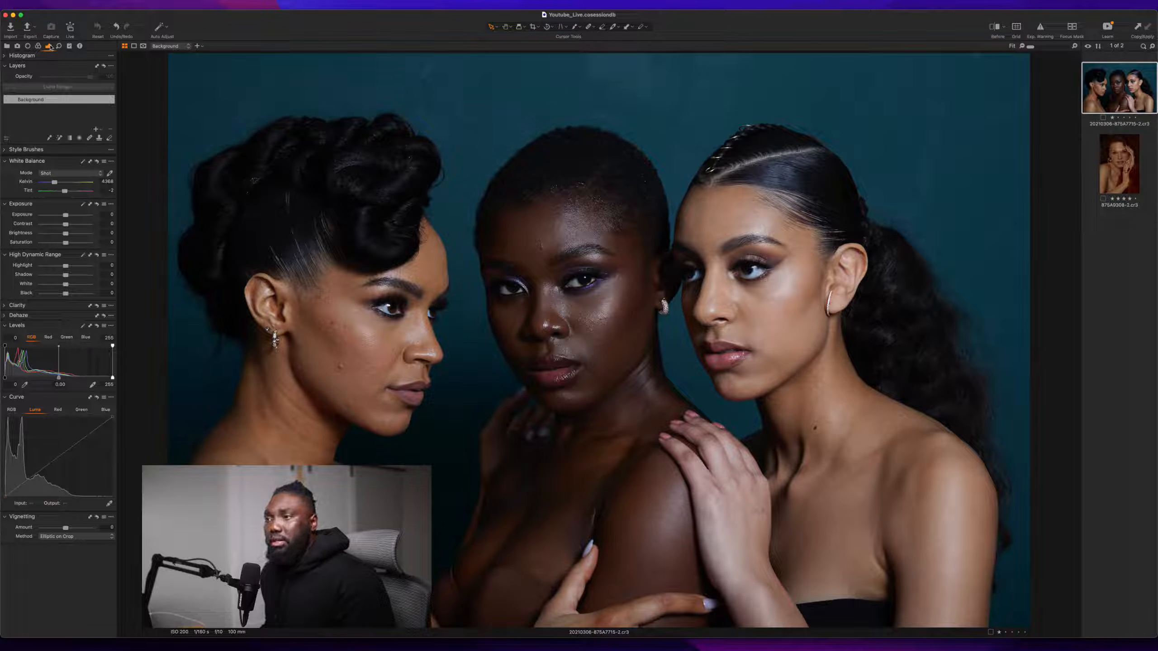
left_click(14, 55)
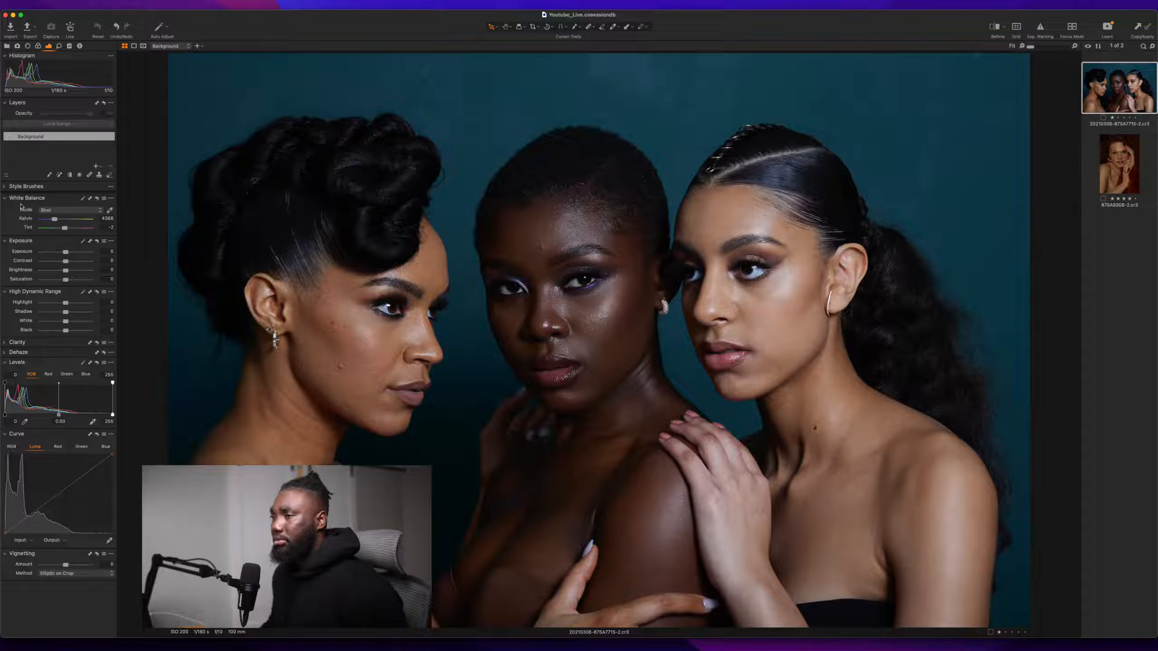
left_click(6, 187)
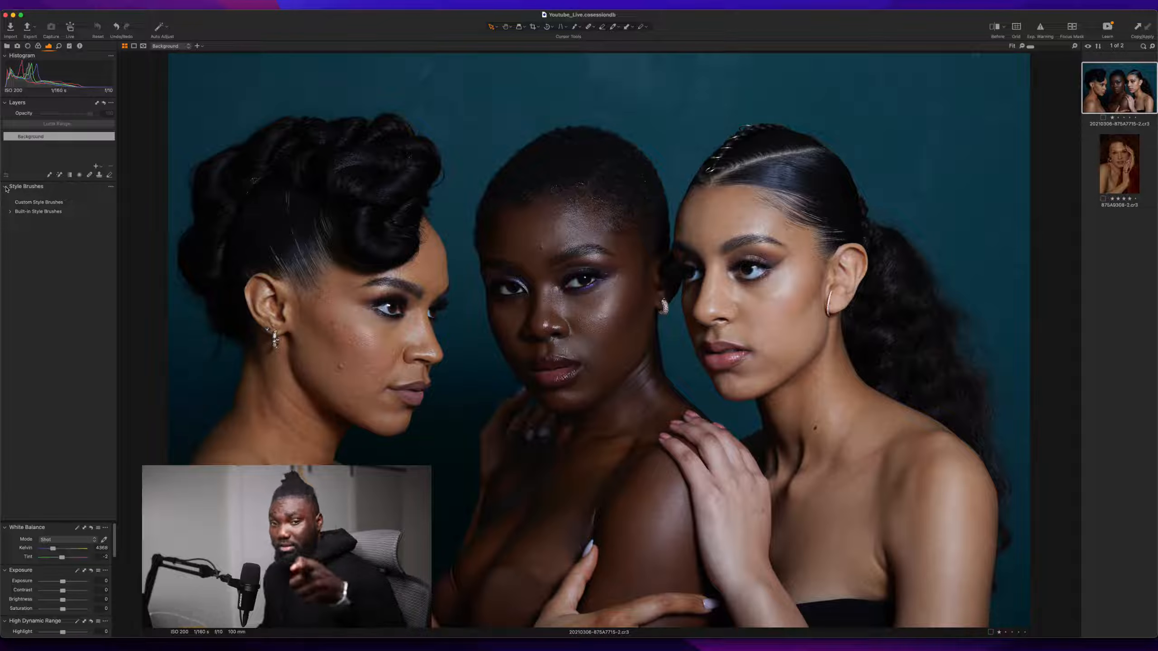
left_click(5, 187)
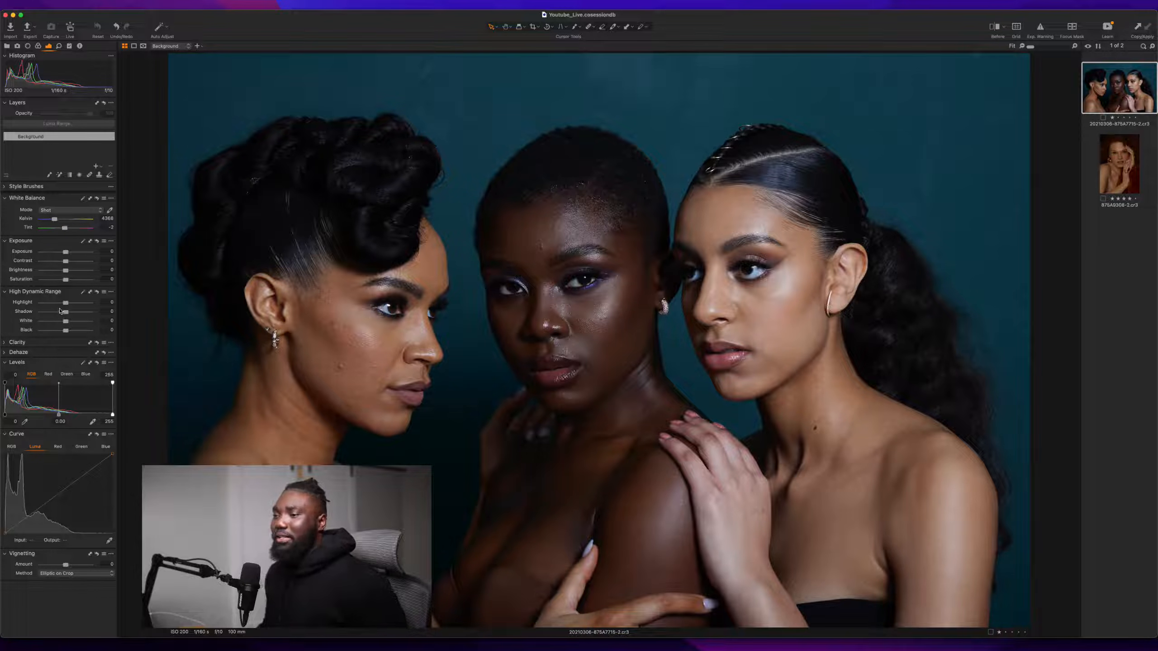
left_click(5, 343)
left_click(5, 342)
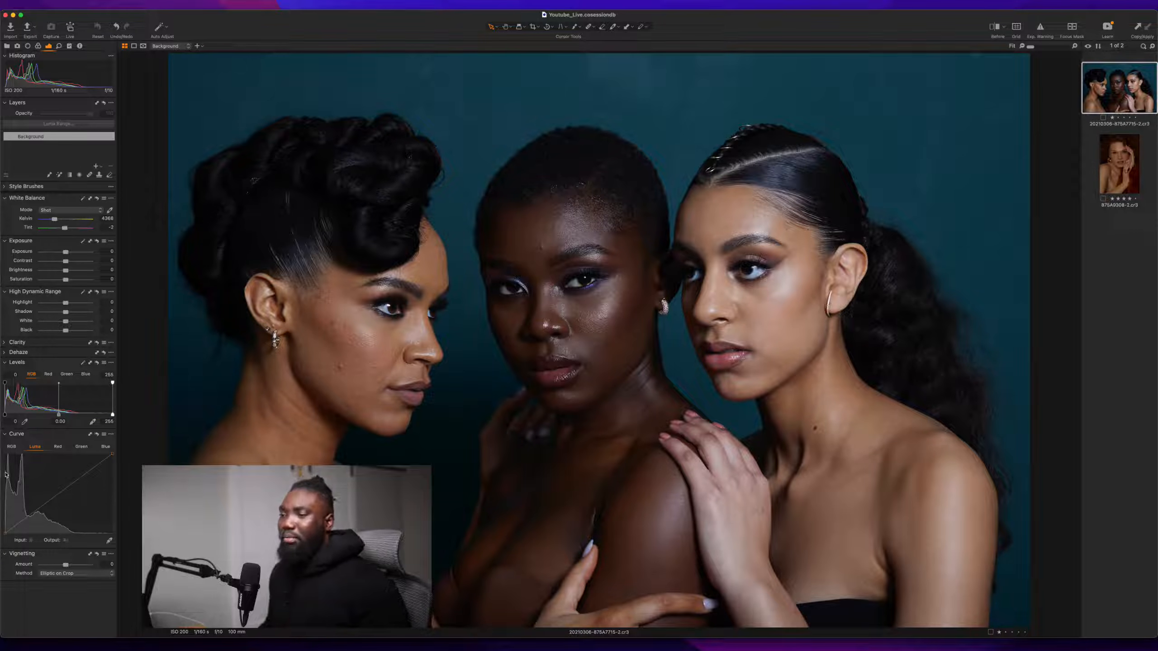
left_click(16, 449)
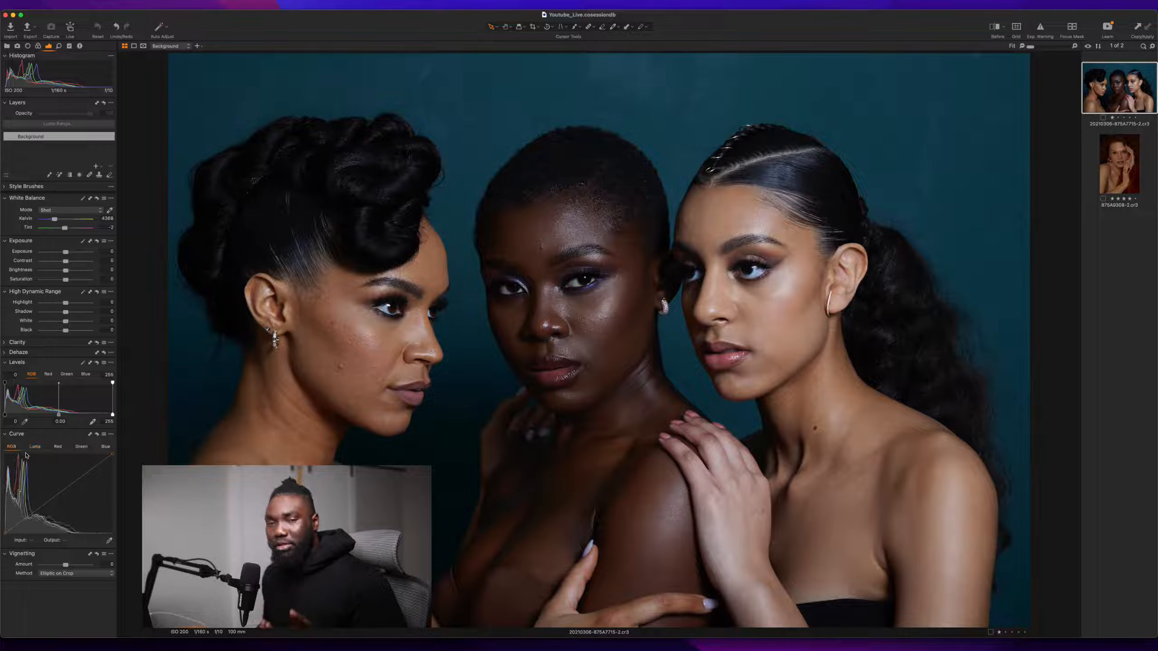
left_click(35, 447)
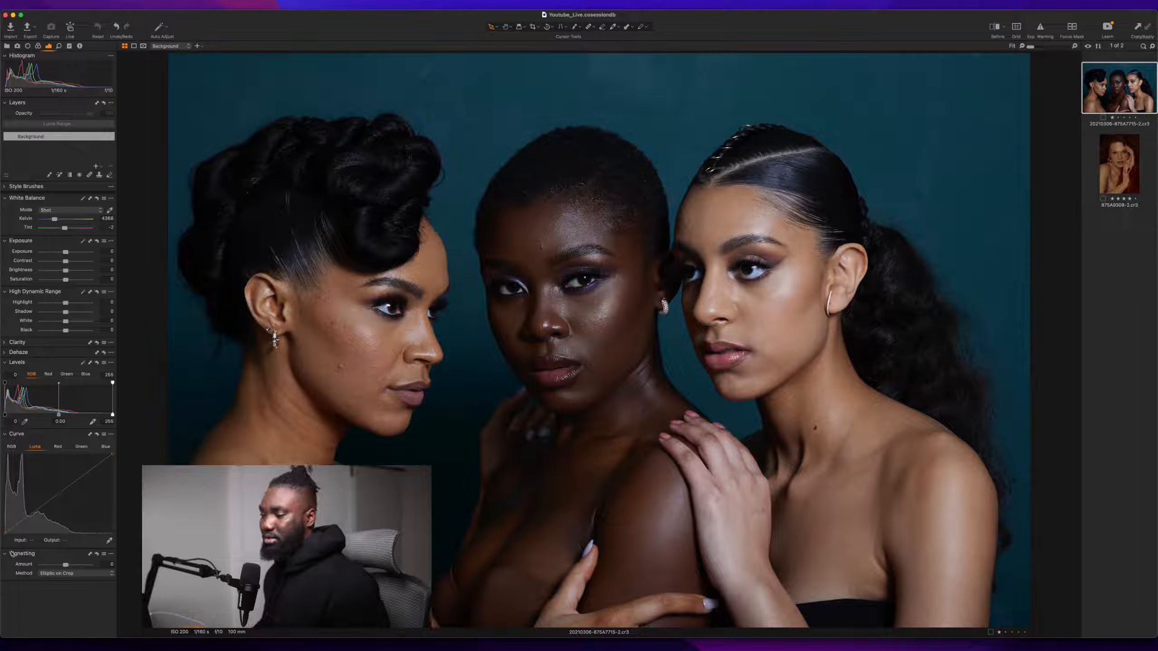
- Look through the sharpening and noise reduction tools, the image metadata, and the Styles and Presets
left_click(60, 45)
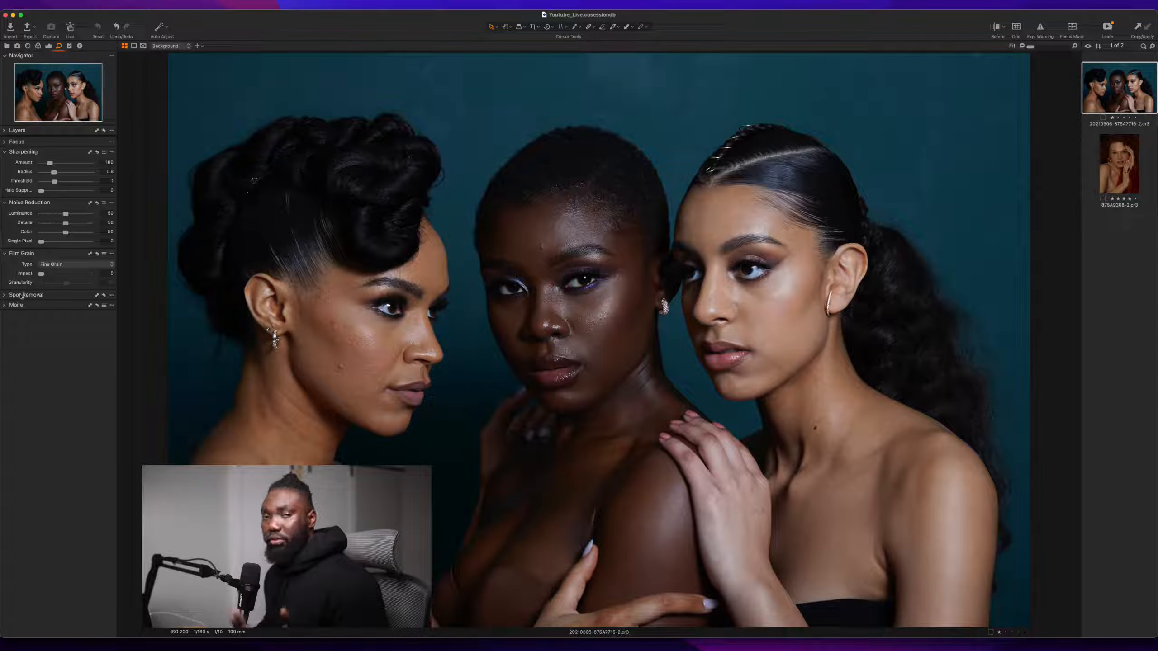
left_click(69, 46)
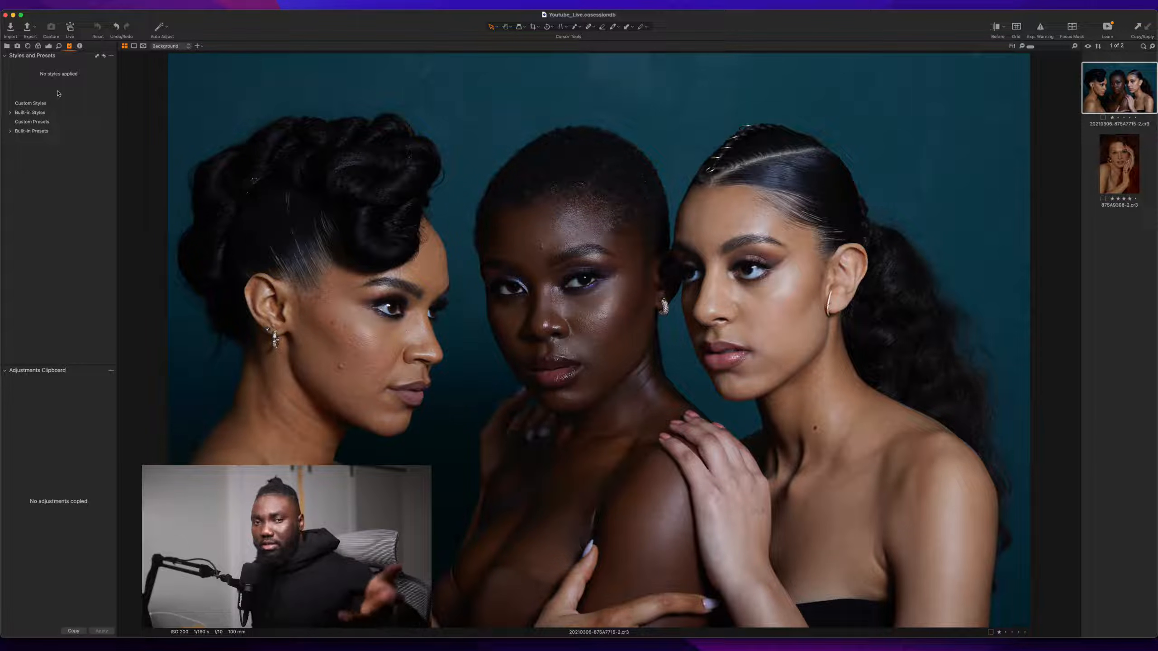
left_click(80, 46)
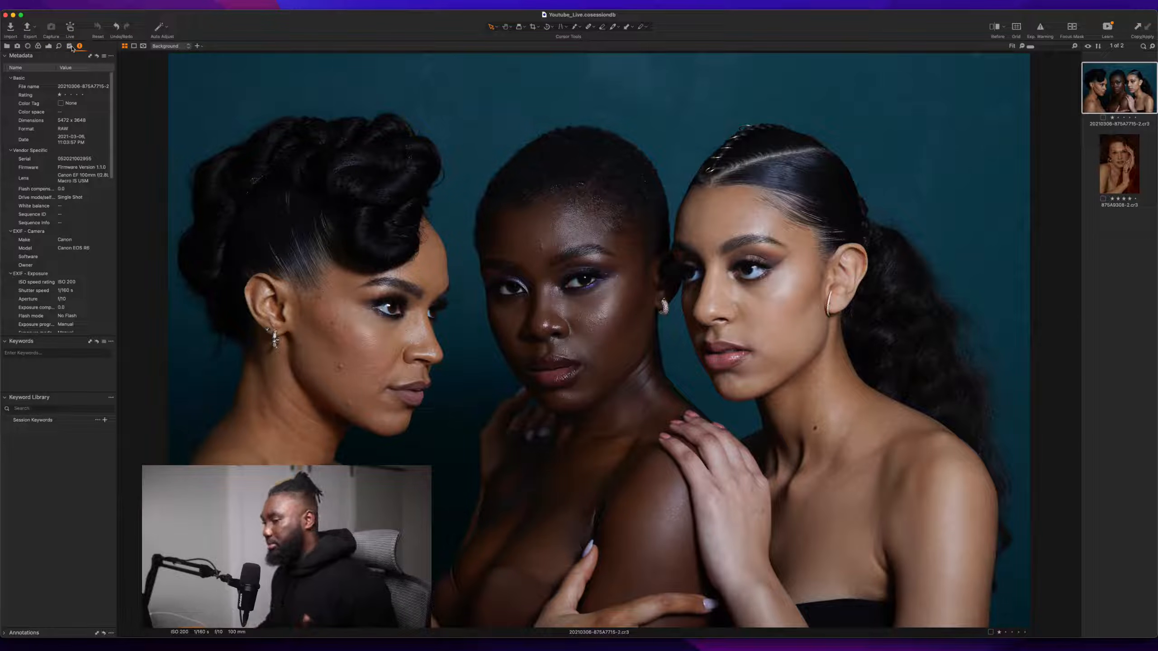
left_click(70, 47)
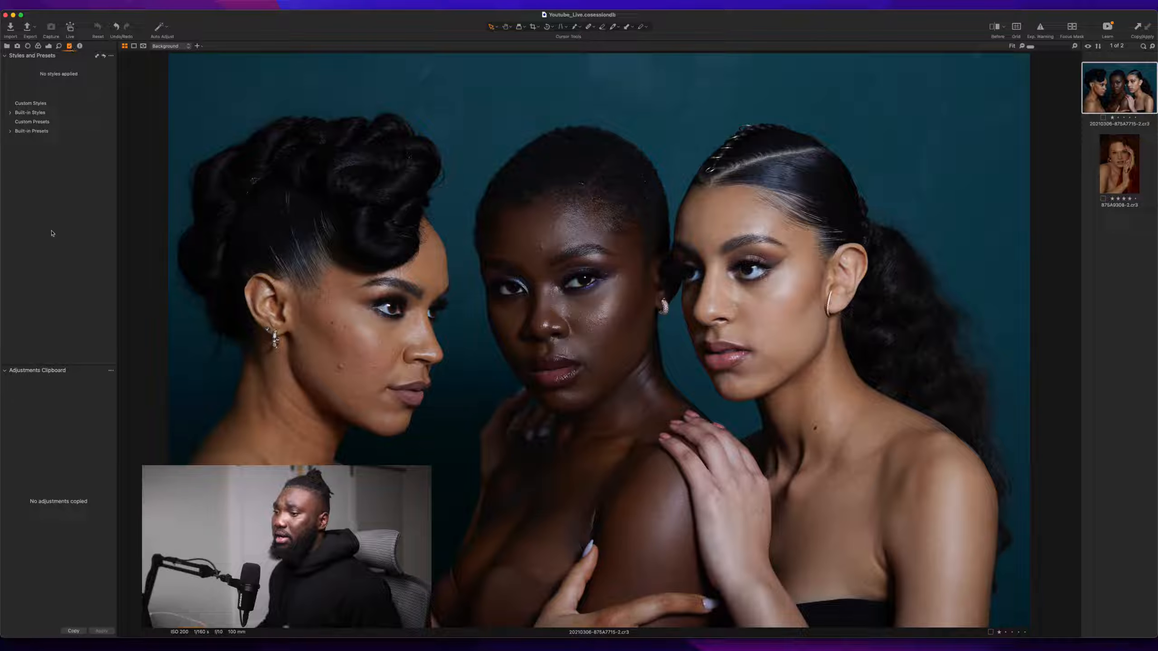
- Revisit the exposure, lens and color tools, zoom the three models' portrait to 100%, and return to the session library
left_click(49, 46)
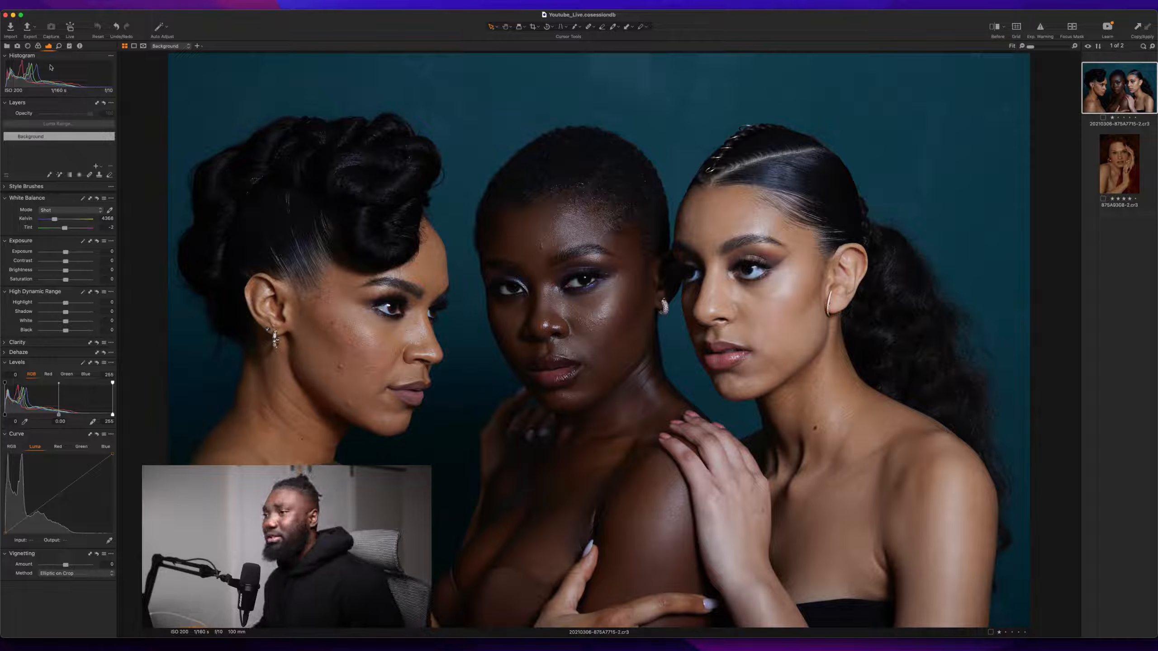
left_click(27, 46)
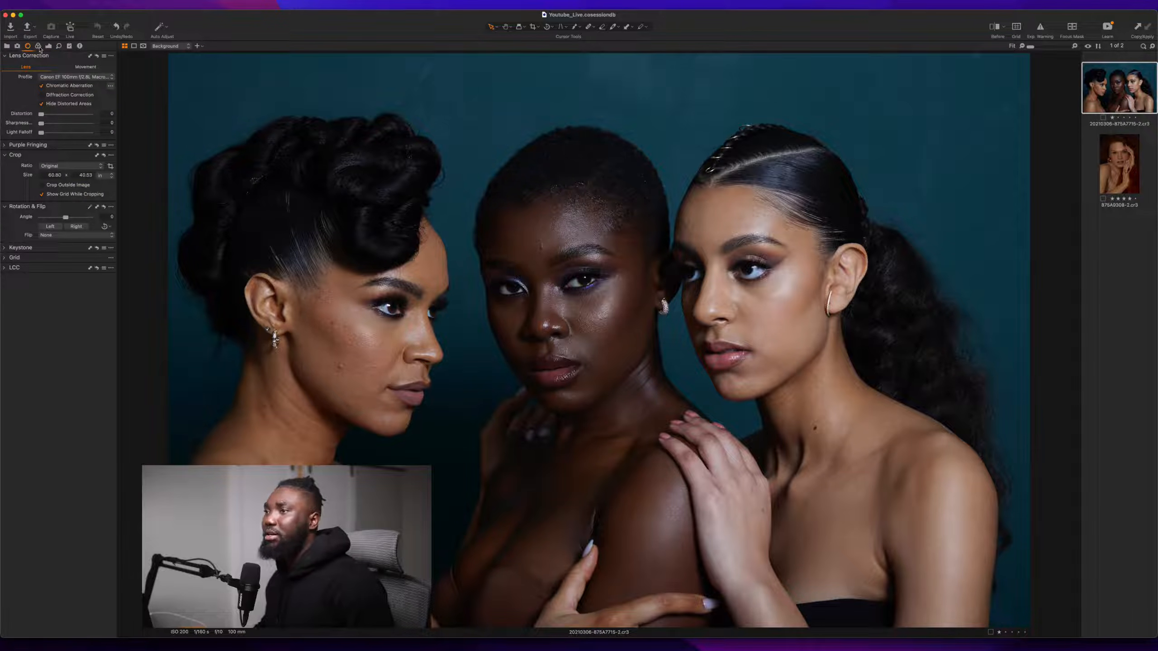
left_click(38, 46)
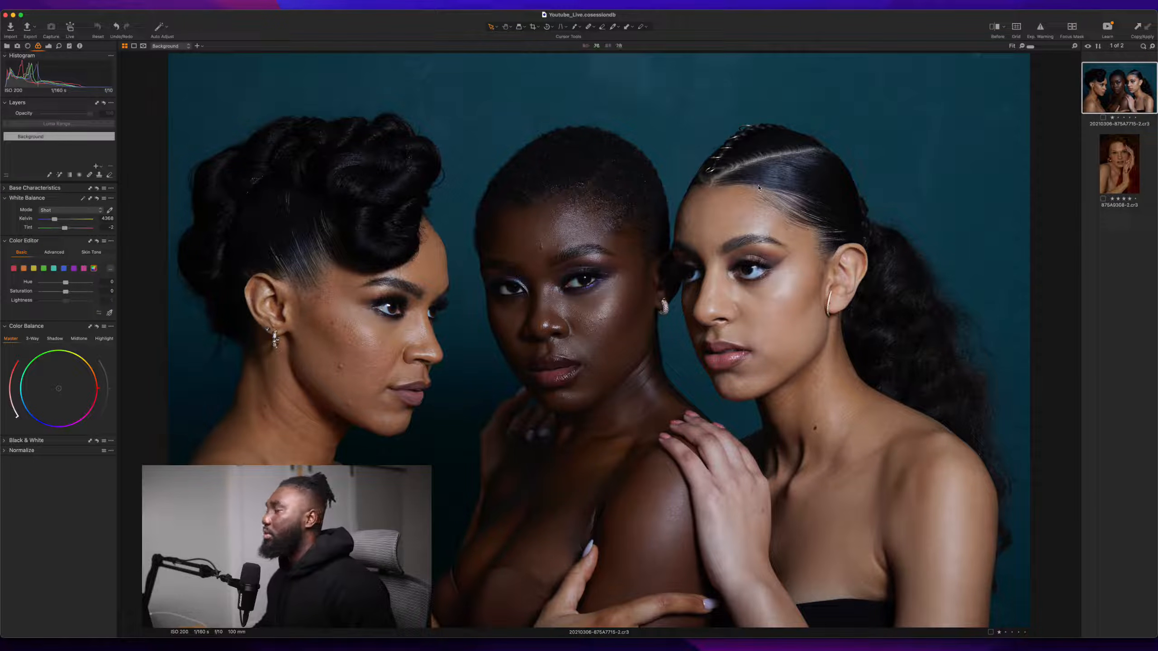
double_click(636, 122)
left_click(6, 46)
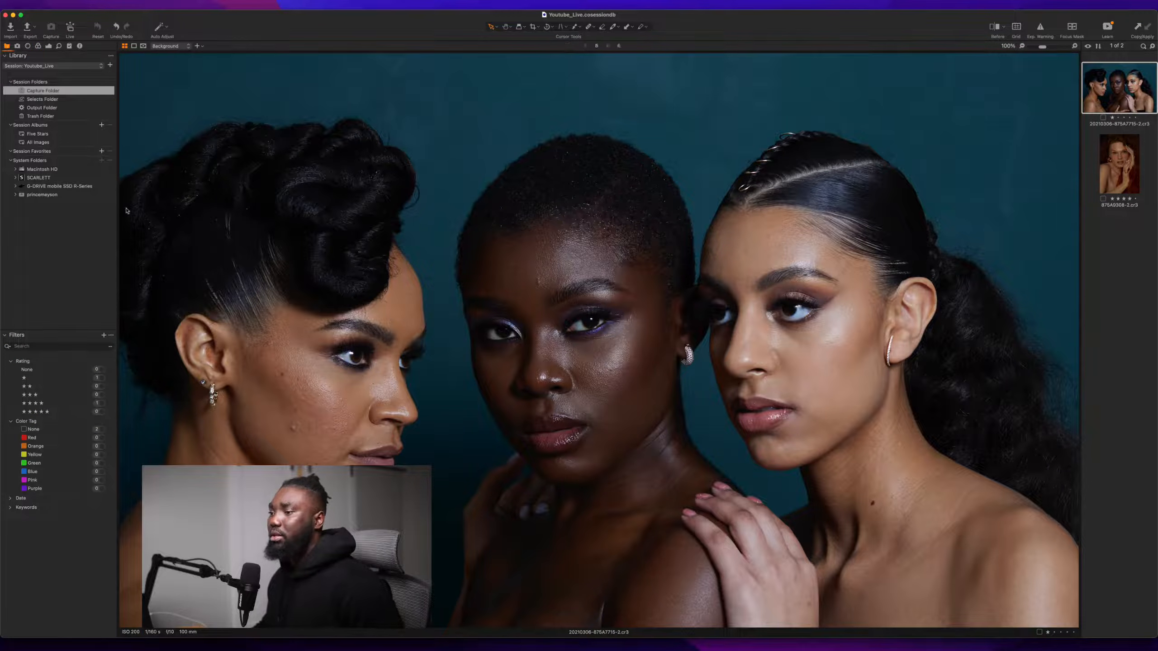
- Filter the Capture Folder by four stars and inspect the red-haired model's portrait at 100%
left_click(104, 402)
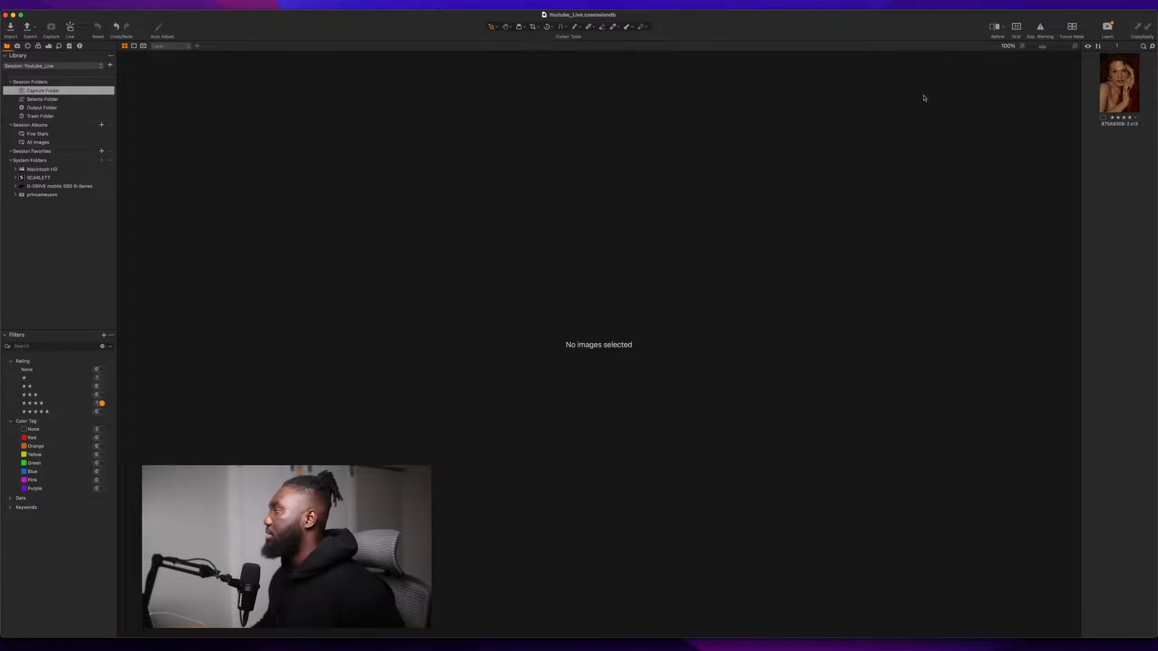
left_click(1134, 73)
scroll(752, 215, "up", 3)
scroll(751, 215, "down", 5)
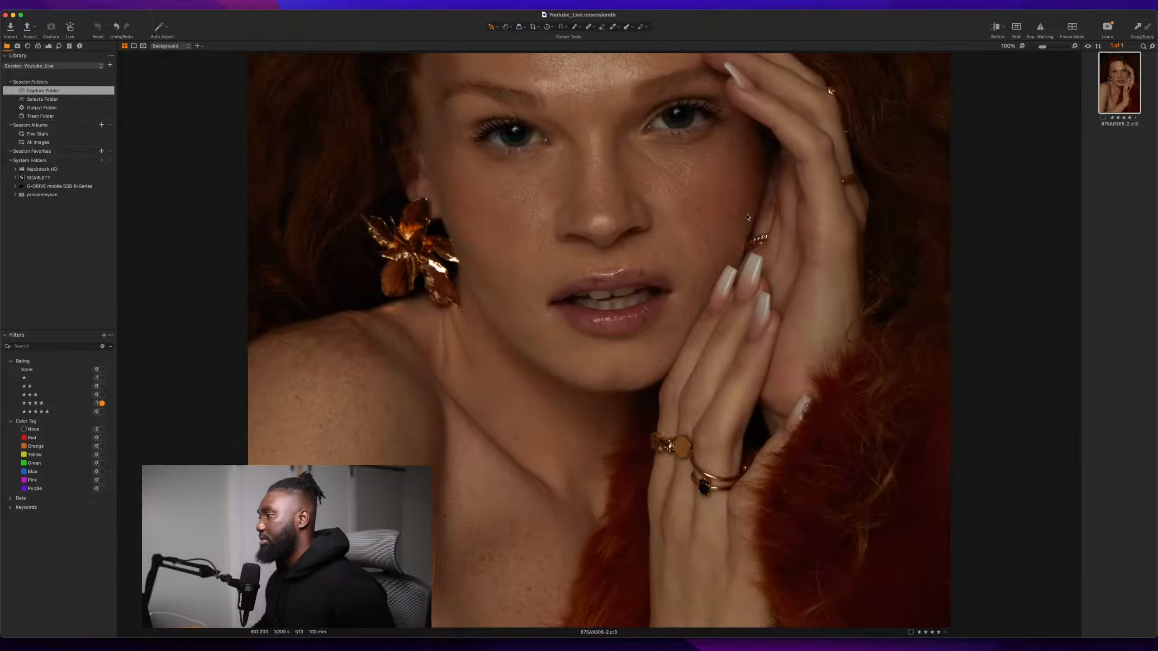
- Turn on the exposure warning and lower the RGB Levels white point of the portrait's Background layer to about 183
scroll(725, 399, "up", 3)
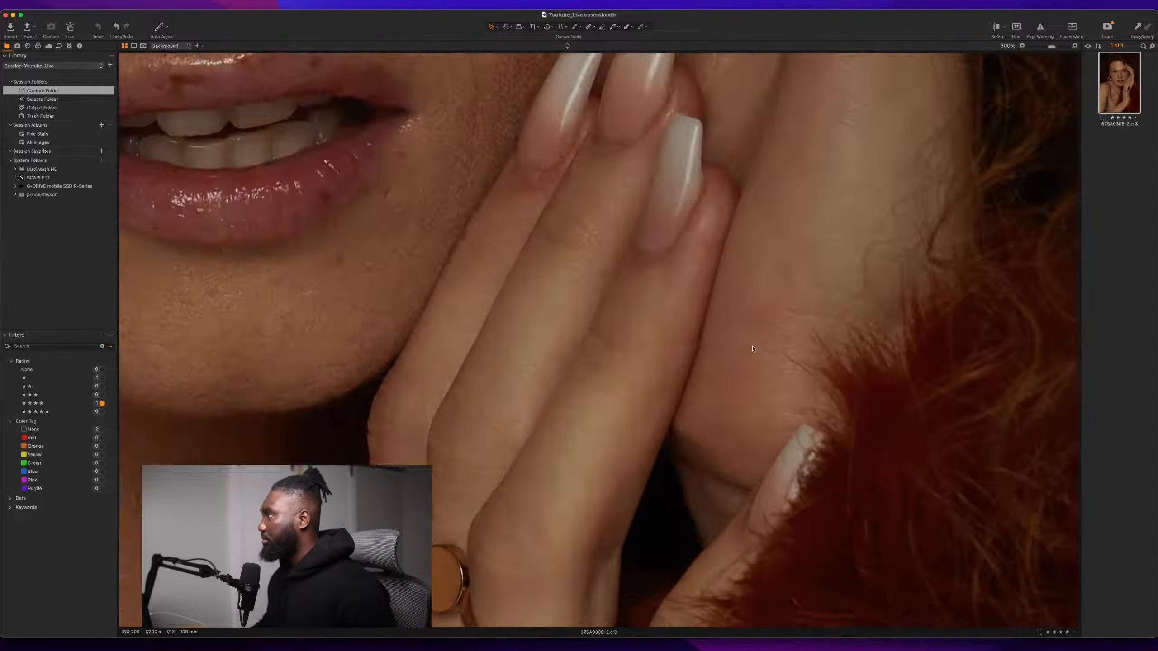
scroll(754, 363, "down", 3)
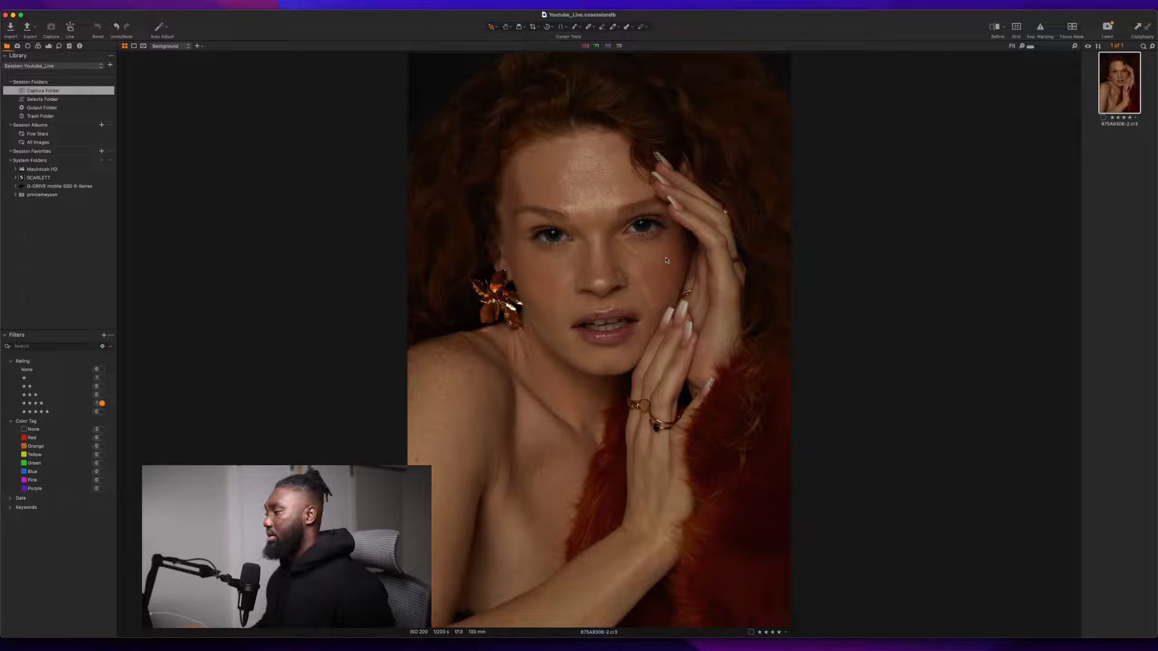
left_click(48, 46)
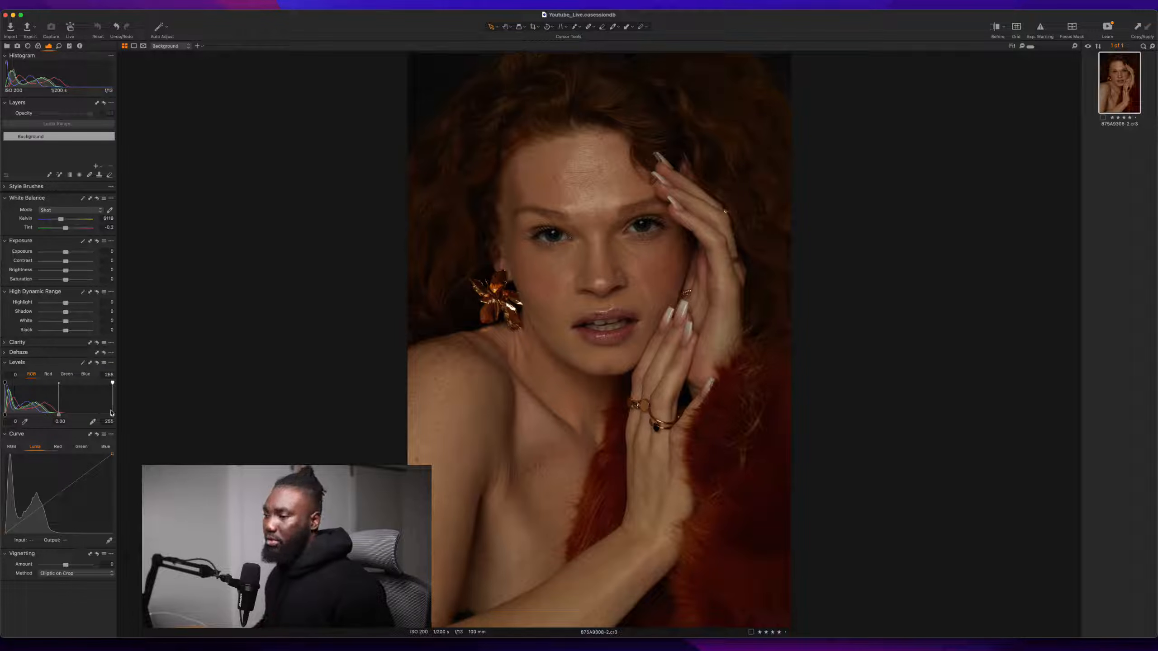
left_click_drag(111, 412, 80, 415)
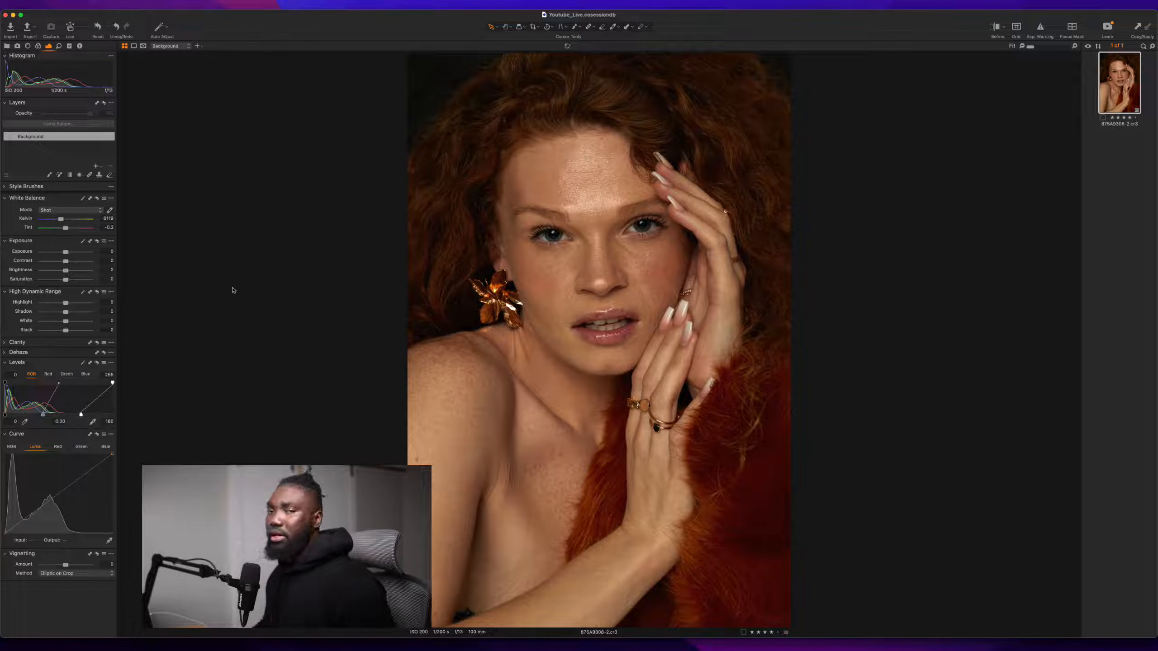
left_click(1039, 28)
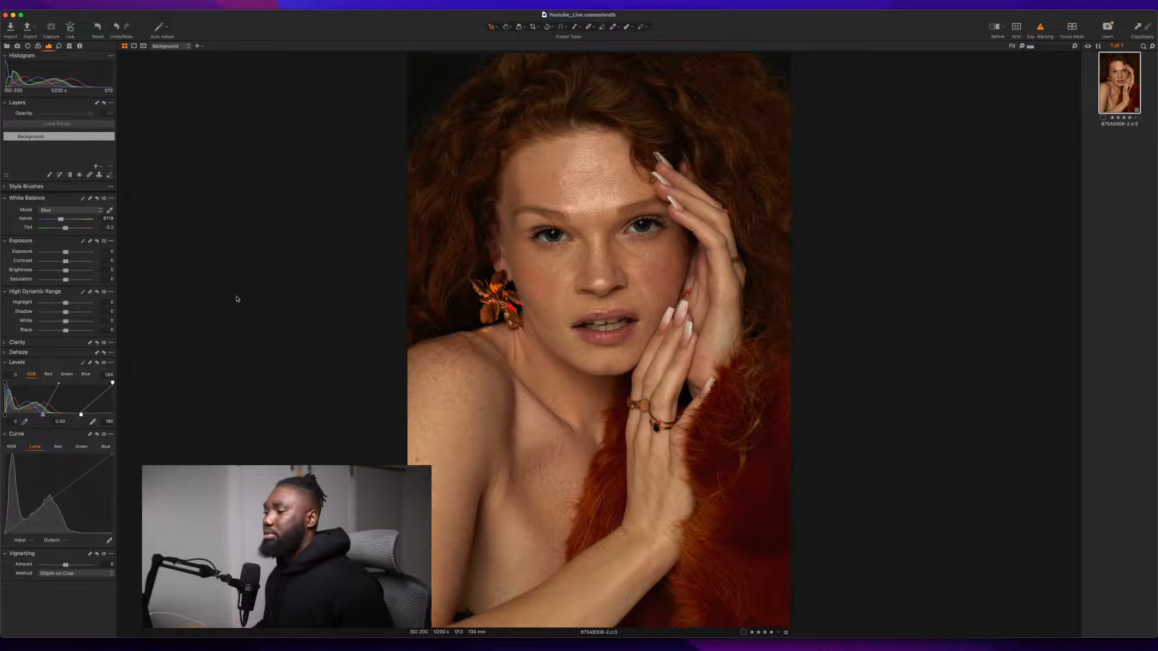
left_click_drag(81, 414, 61, 414)
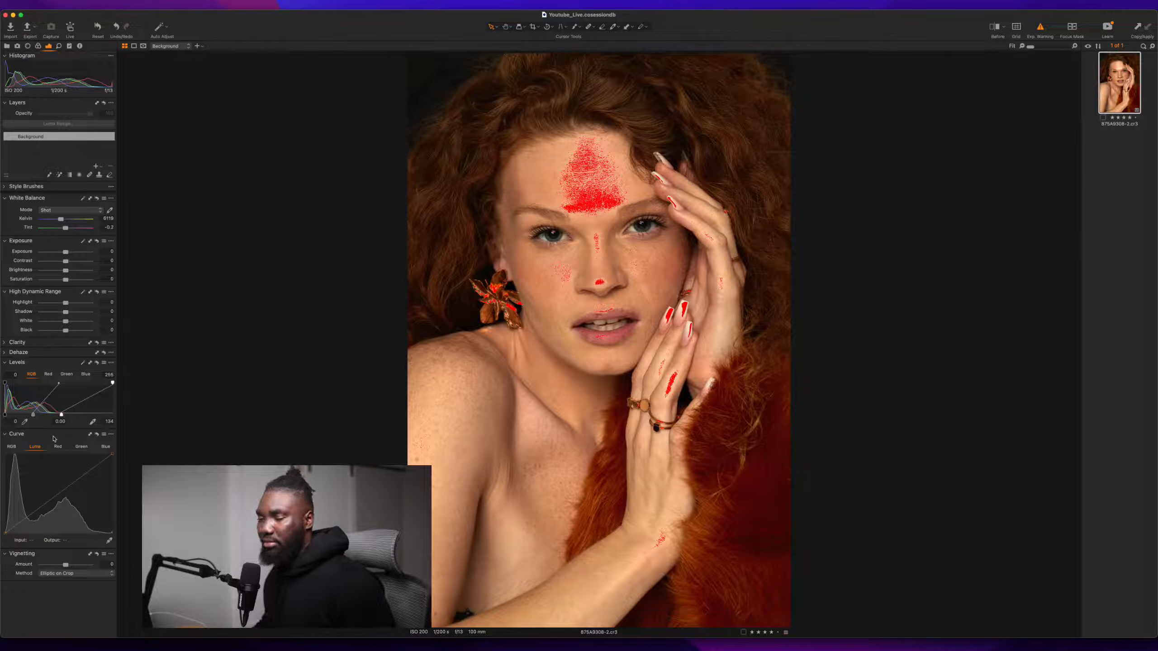
left_click_drag(61, 415, 80, 419)
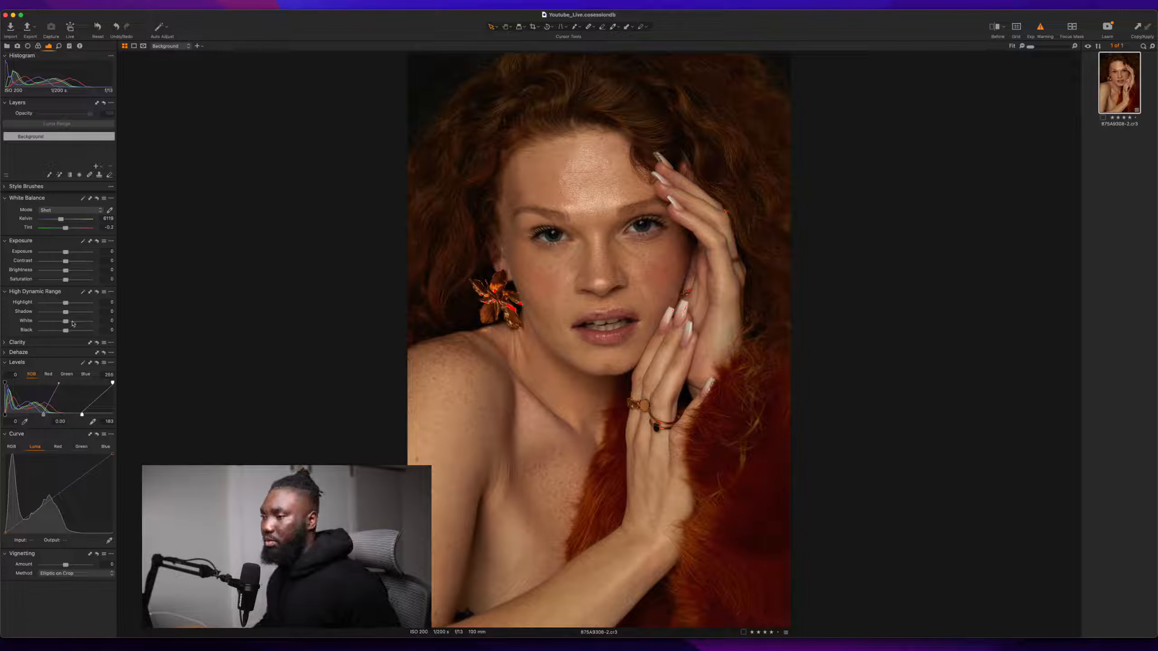
- Lift the portrait's Shadow to 7 and raise its Exposure to 0.16
left_click_drag(64, 313, 71, 316)
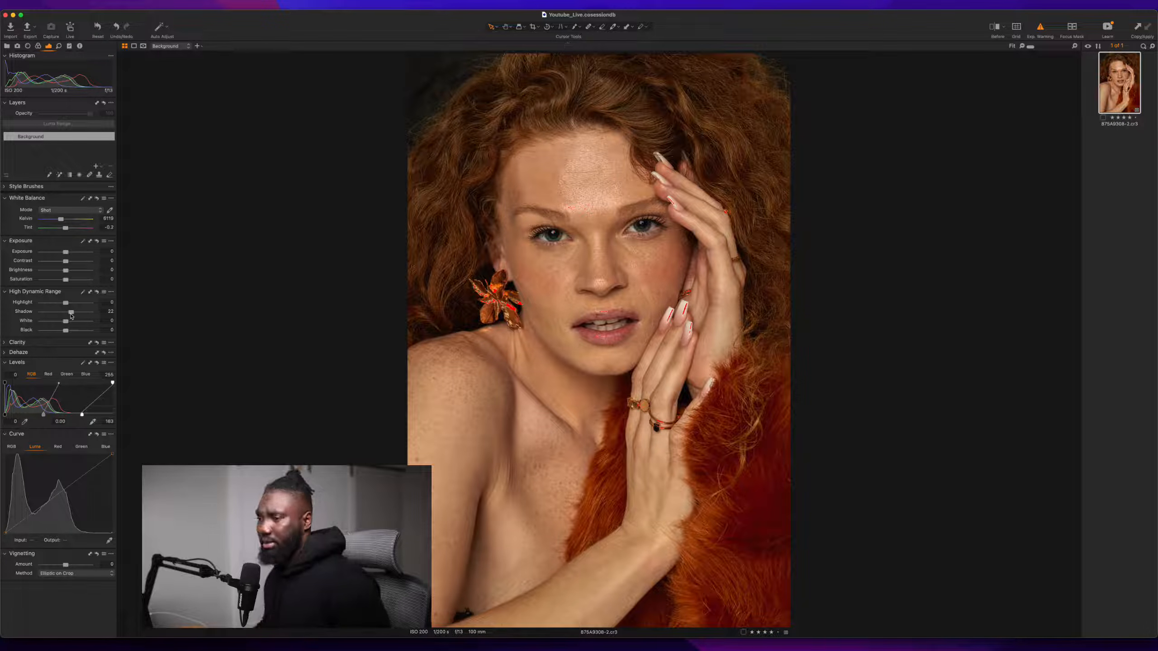
left_click_drag(71, 316, 67, 314)
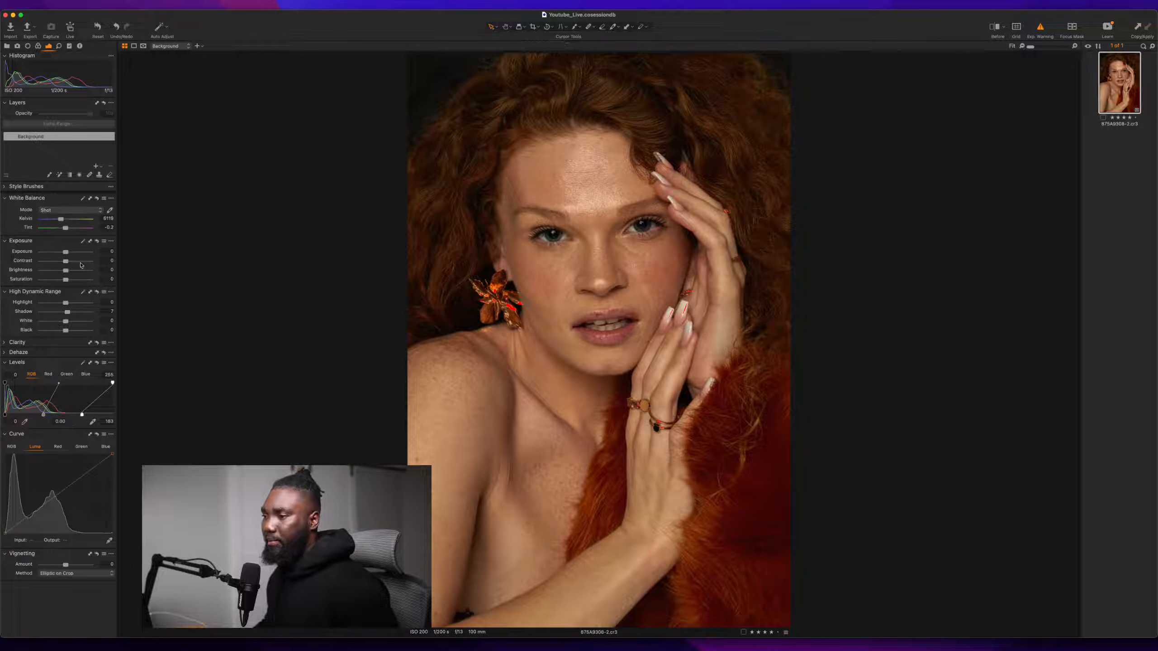
left_click_drag(66, 252, 67, 254)
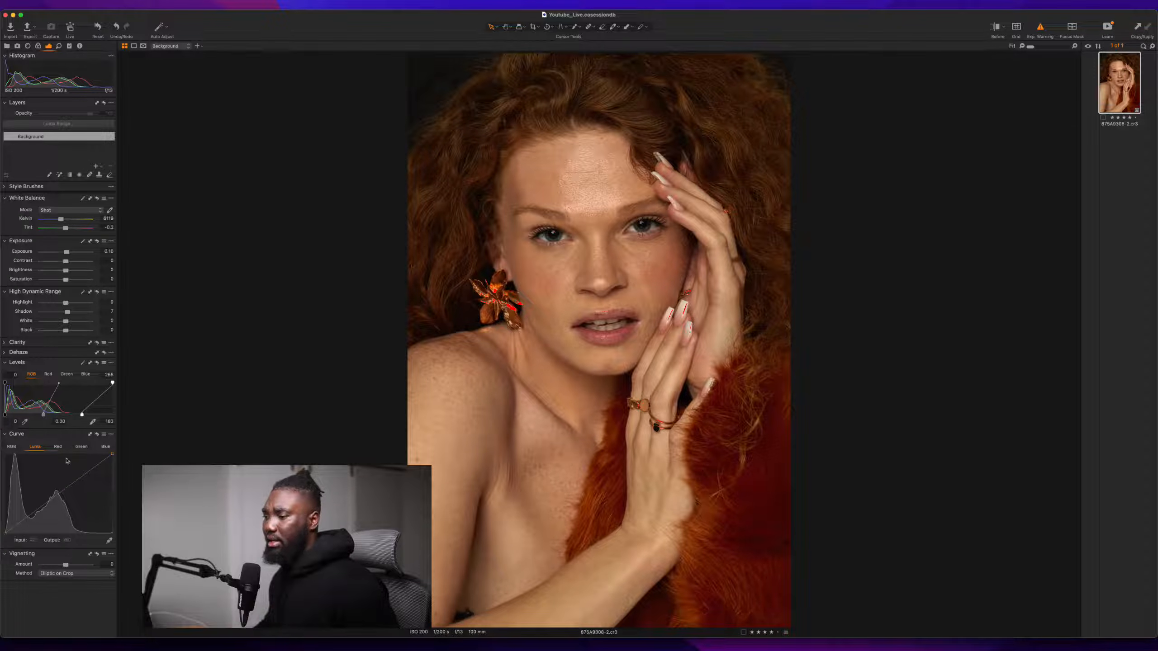
- Add a new adjustment layer named "SKin tone" for use with the Color Editor's Skin Tone mode
left_click(38, 47)
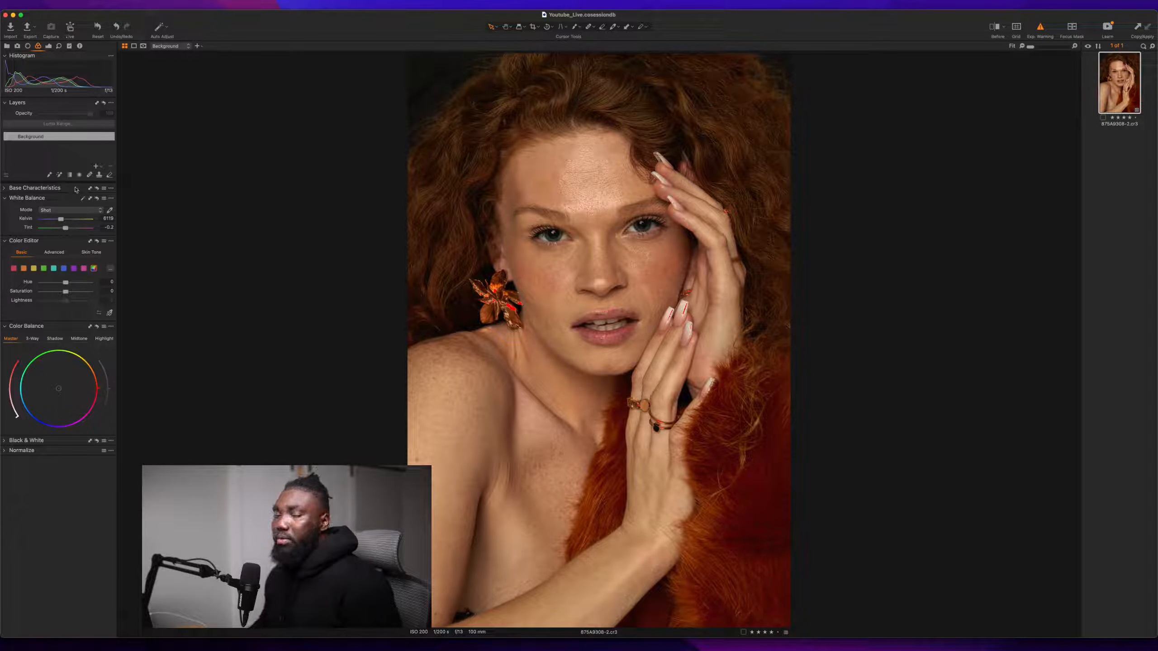
left_click(86, 252)
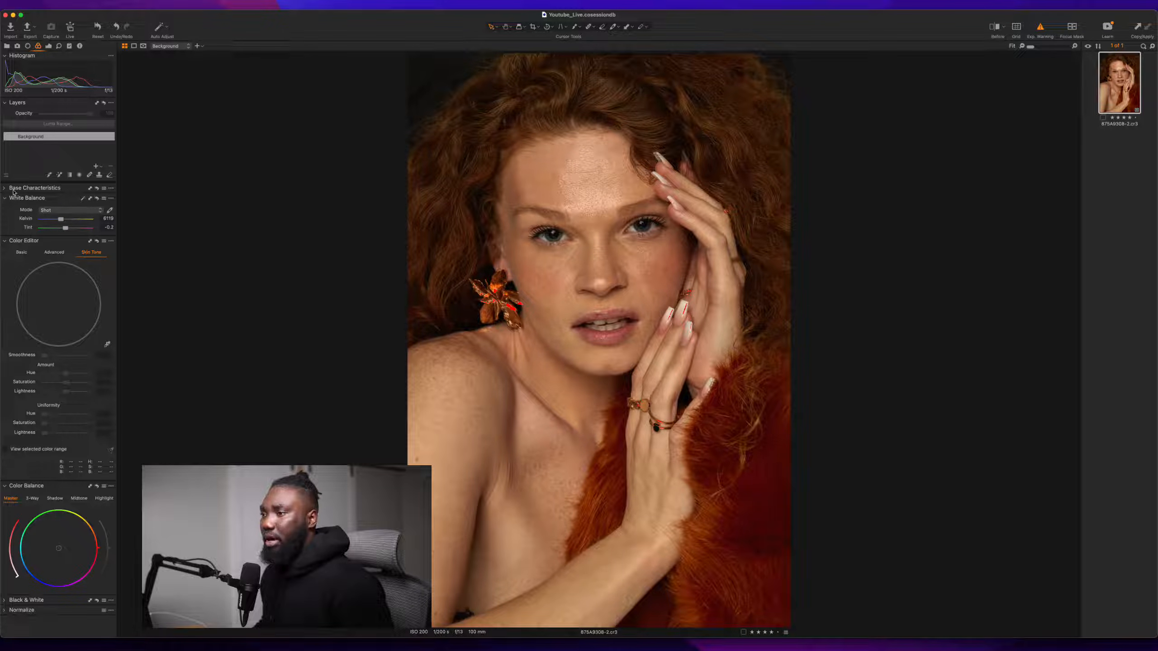
left_click(96, 166)
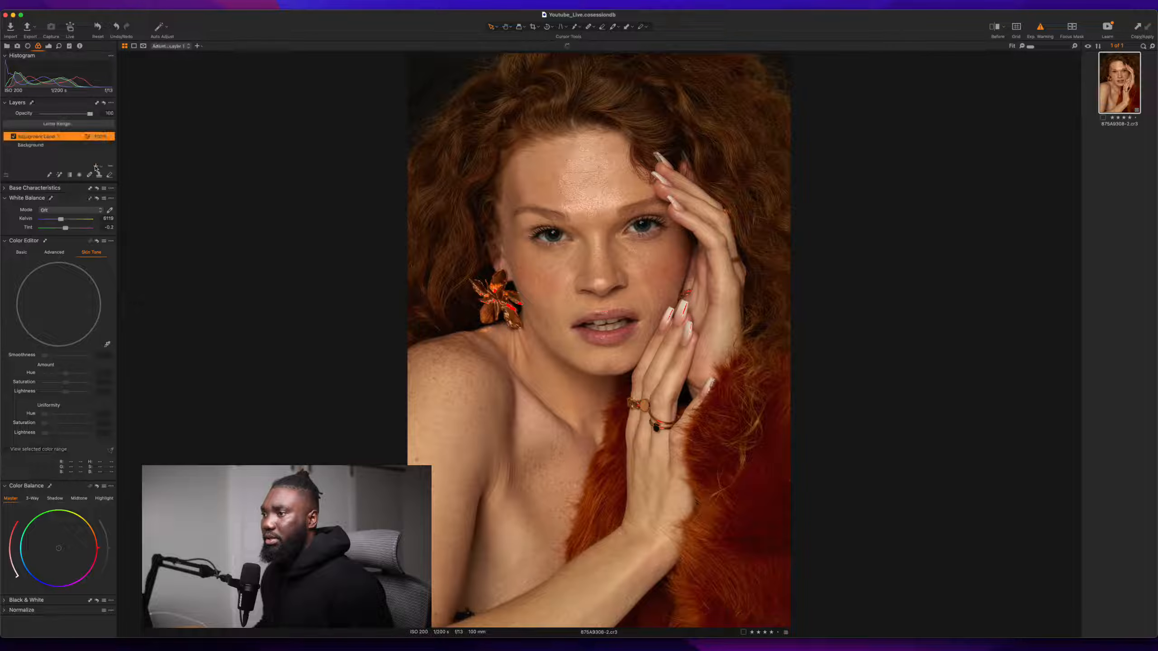
double_click(48, 137)
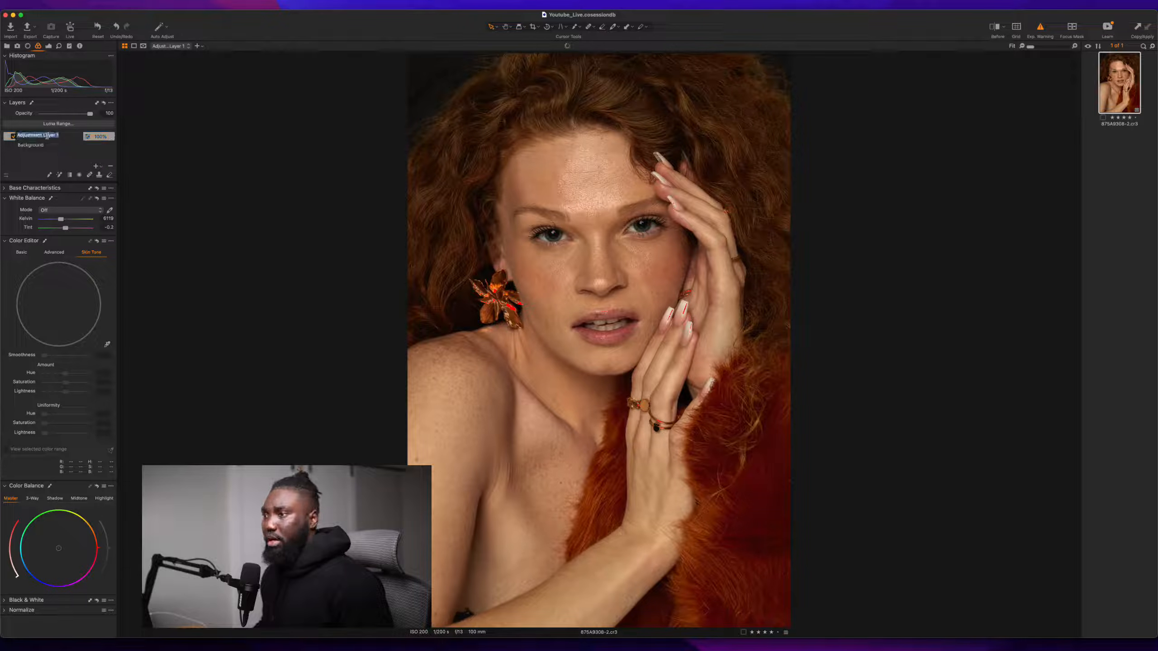
type("s")
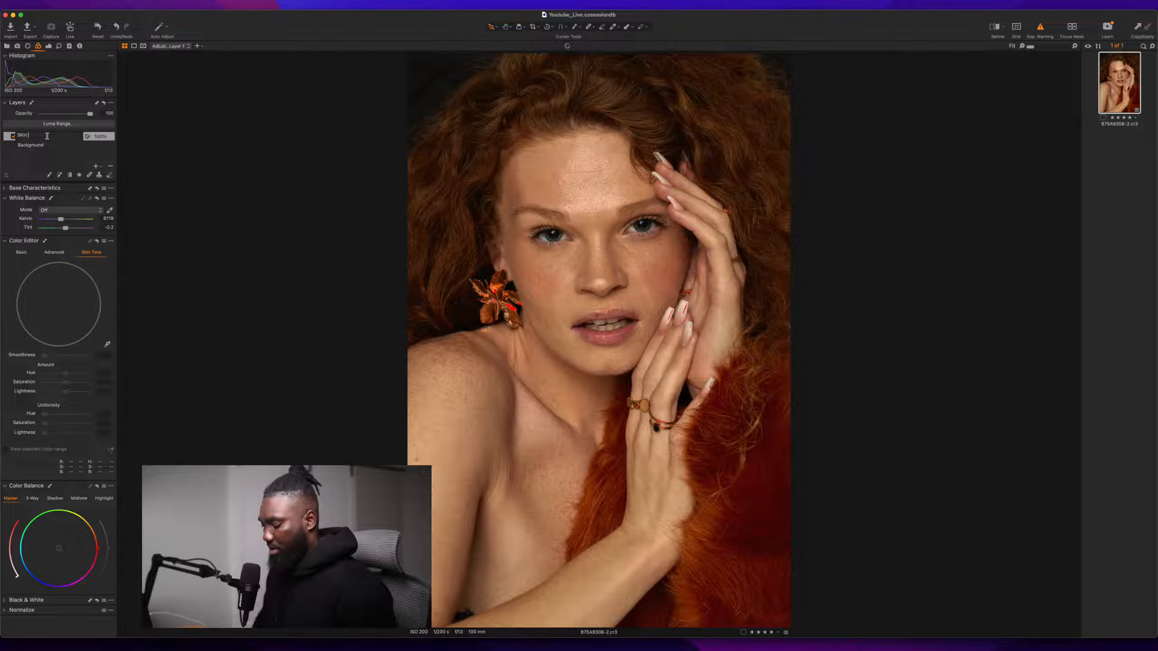
type("Kin tone")
key("Return")
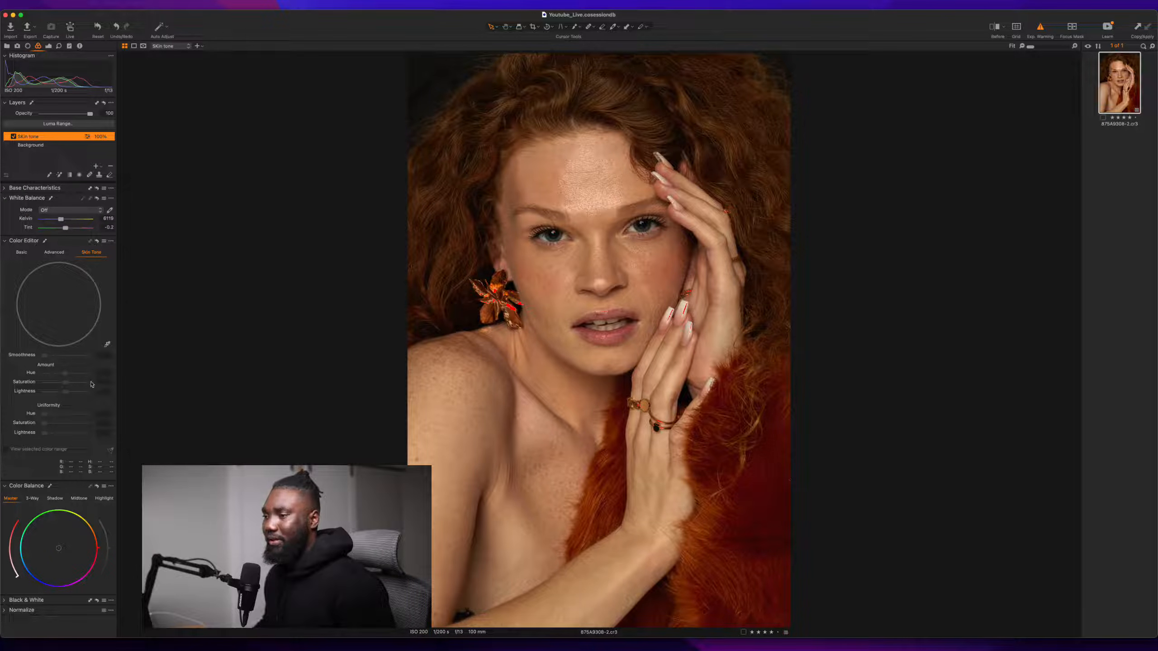
- Sample the forehead's skin color for the Skin Tone correction and set Uniformity Hue to 30.4 and Saturation to 30.1
left_click(6, 242)
left_click(6, 242)
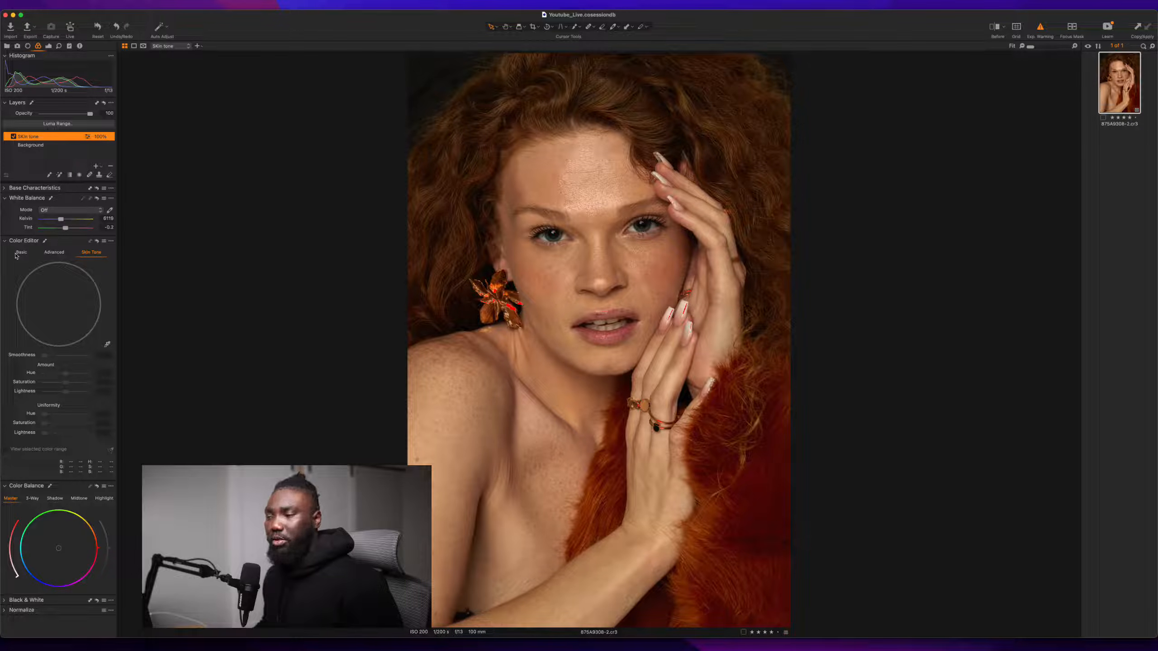
left_click(20, 253)
left_click(89, 253)
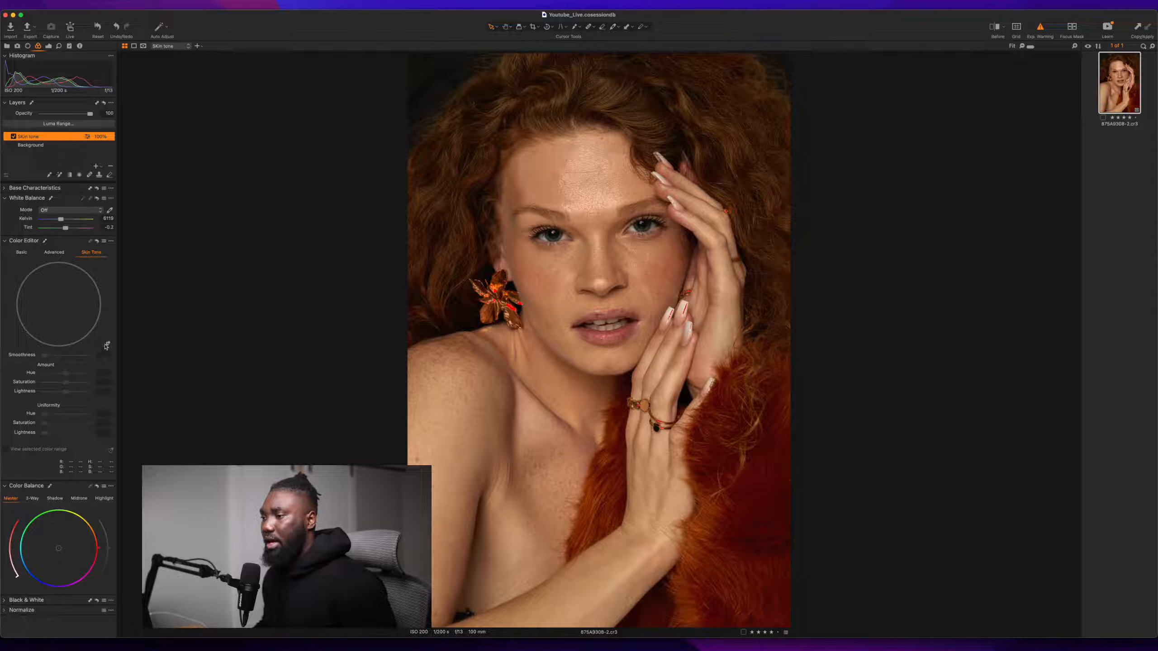
left_click(106, 345)
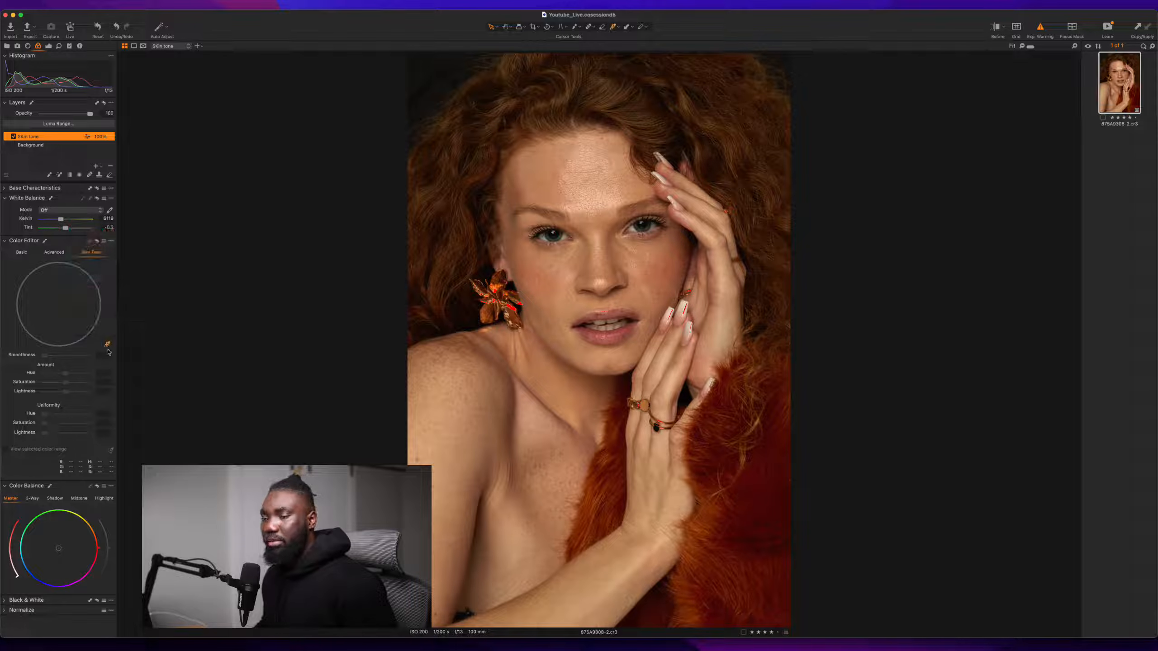
left_click(556, 182)
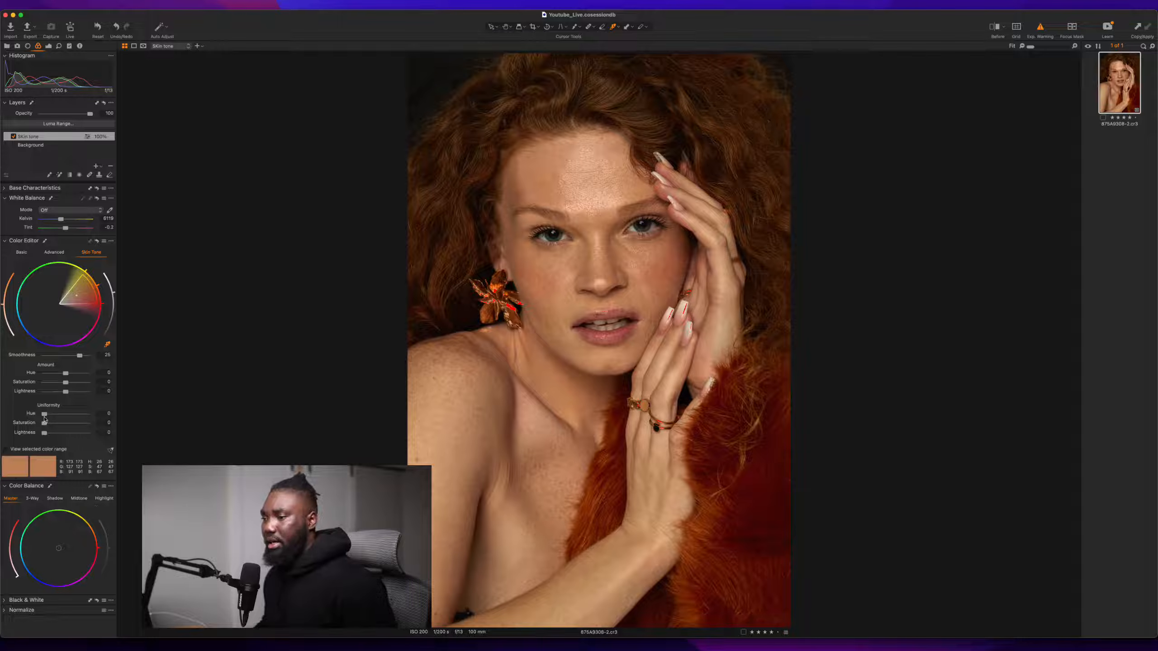
left_click_drag(44, 414, 58, 427)
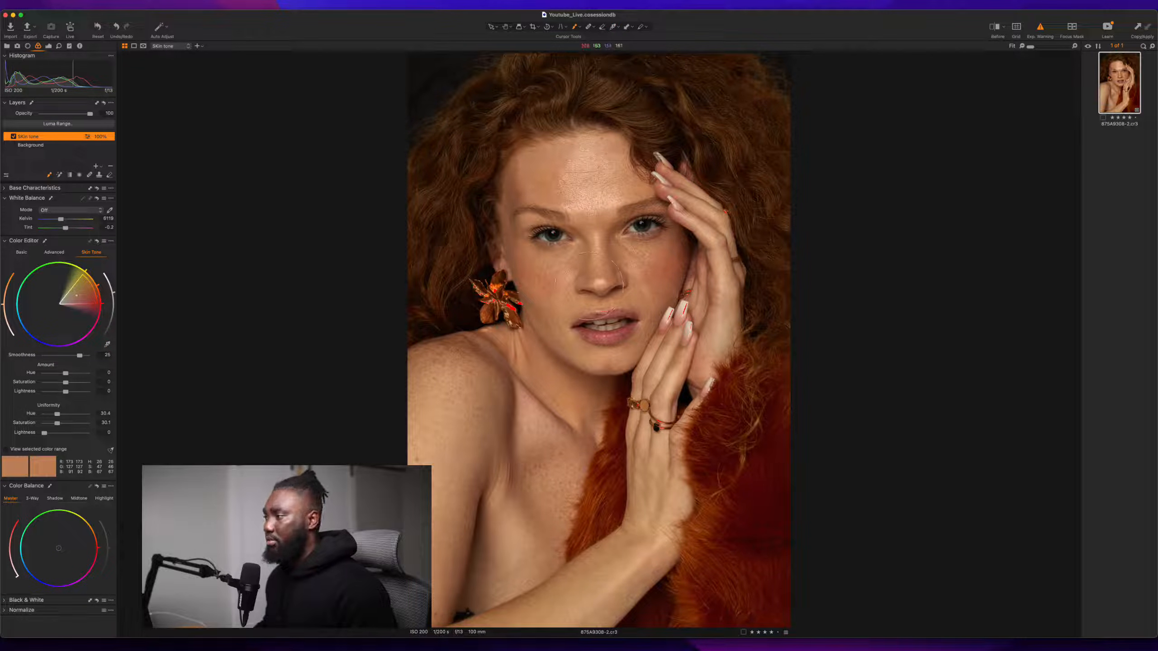
- Brush the skin tone layer's mask over the face, hands, arm, shoulder and chest, and compare the portrait with and without the layer
mouse_move(547, 276)
left_mouse_down()
mouse_move(566, 273)
mouse_move(520, 283)
mouse_move(592, 274)
mouse_move(686, 294)
left_mouse_up()
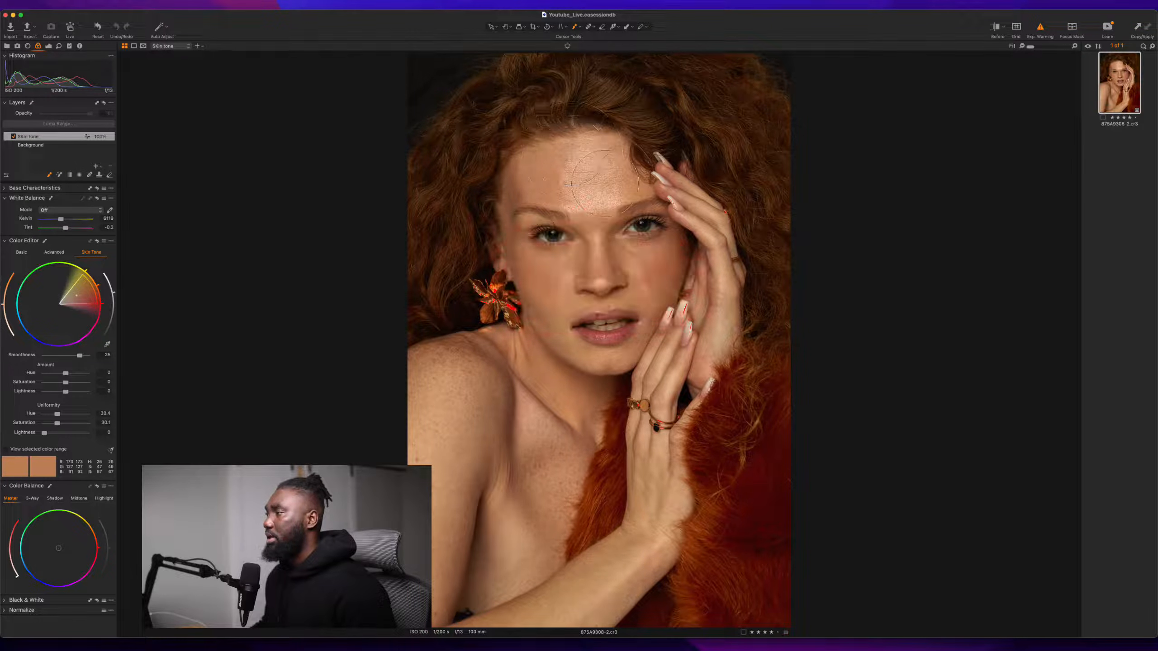
mouse_move(587, 155)
left_mouse_down()
mouse_move(634, 171)
mouse_move(705, 279)
mouse_move(702, 230)
mouse_move(711, 336)
mouse_move(664, 482)
mouse_move(657, 434)
mouse_move(670, 409)
mouse_move(638, 599)
mouse_move(559, 628)
mouse_move(578, 582)
mouse_move(570, 574)
mouse_move(516, 608)
mouse_move(508, 414)
mouse_move(525, 461)
mouse_move(556, 459)
mouse_move(590, 381)
mouse_move(577, 378)
mouse_move(621, 367)
mouse_move(503, 329)
mouse_move(383, 391)
mouse_move(458, 417)
mouse_move(465, 466)
mouse_move(449, 526)
mouse_move(420, 551)
mouse_move(411, 502)
mouse_move(420, 572)
mouse_move(519, 564)
mouse_move(432, 603)
mouse_move(458, 538)
mouse_move(446, 480)
mouse_move(504, 411)
mouse_move(512, 200)
mouse_move(561, 203)
left_mouse_up()
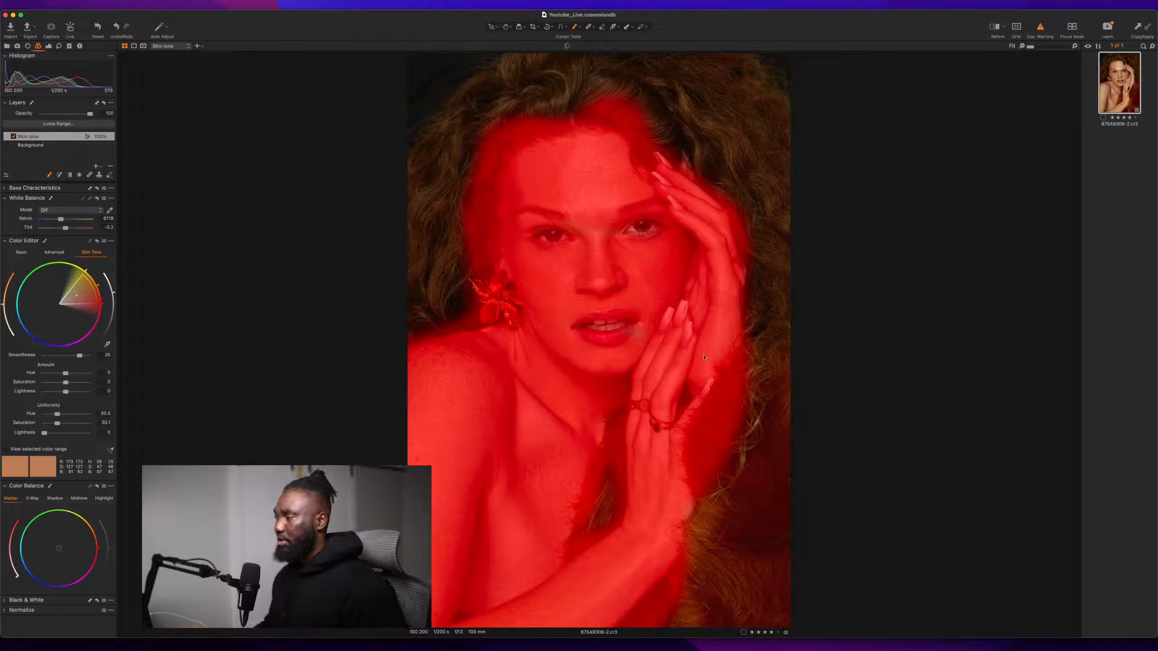
key("m")
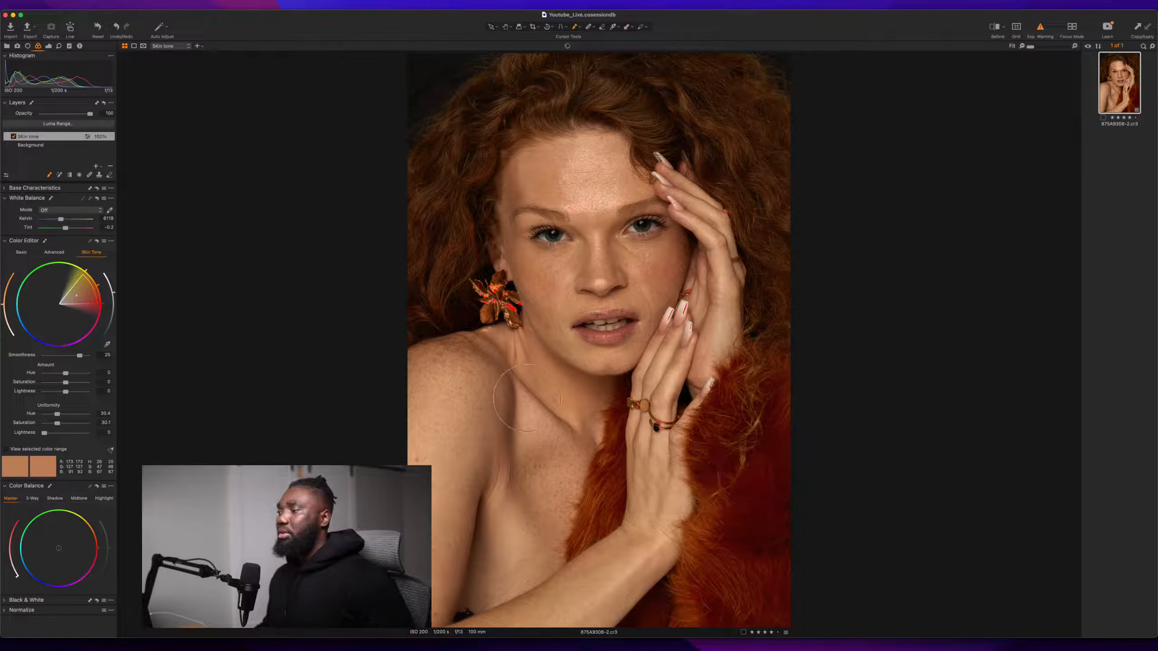
left_click(14, 137)
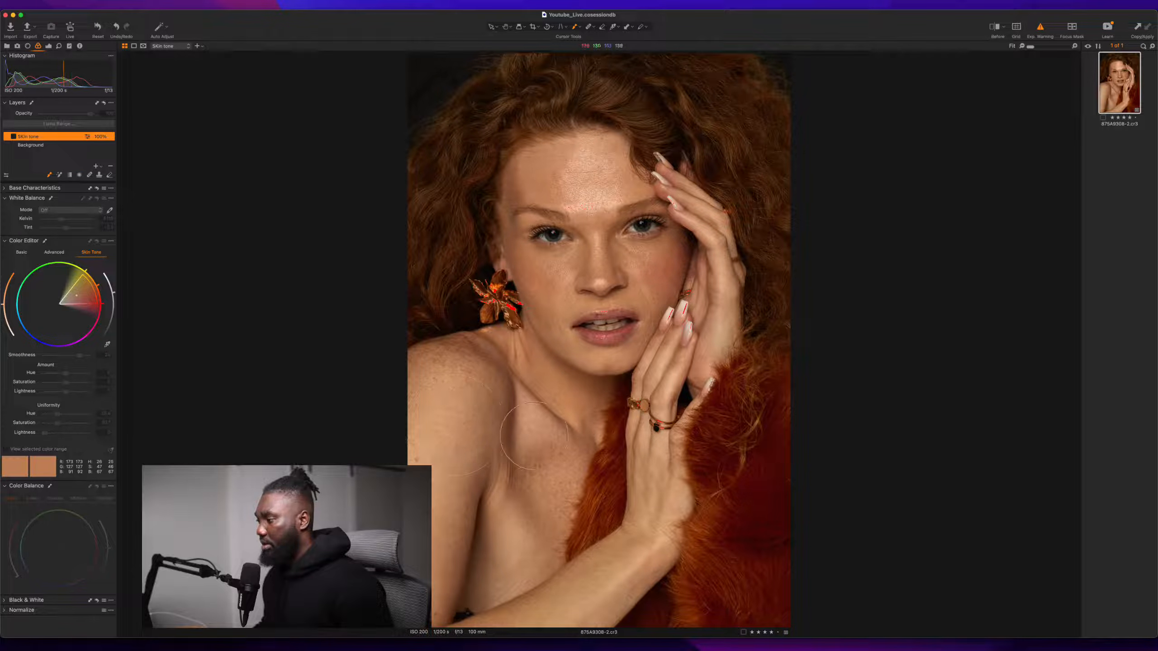
left_click(13, 137)
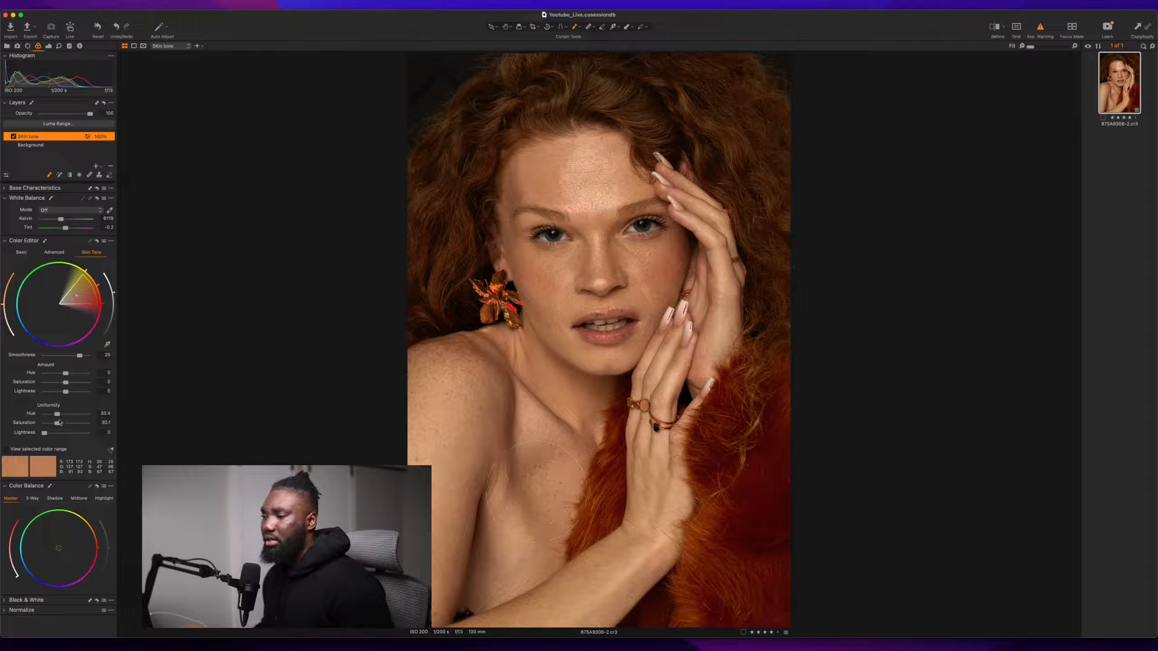
- Raise the skin tone layer's Uniformity Hue to about 44 and Saturation to about 43, and lower its opacity to about 48%
mouse_move(56, 415)
left_mouse_down()
mouse_move(66, 426)
mouse_move(48, 427)
mouse_move(63, 417)
left_mouse_up()
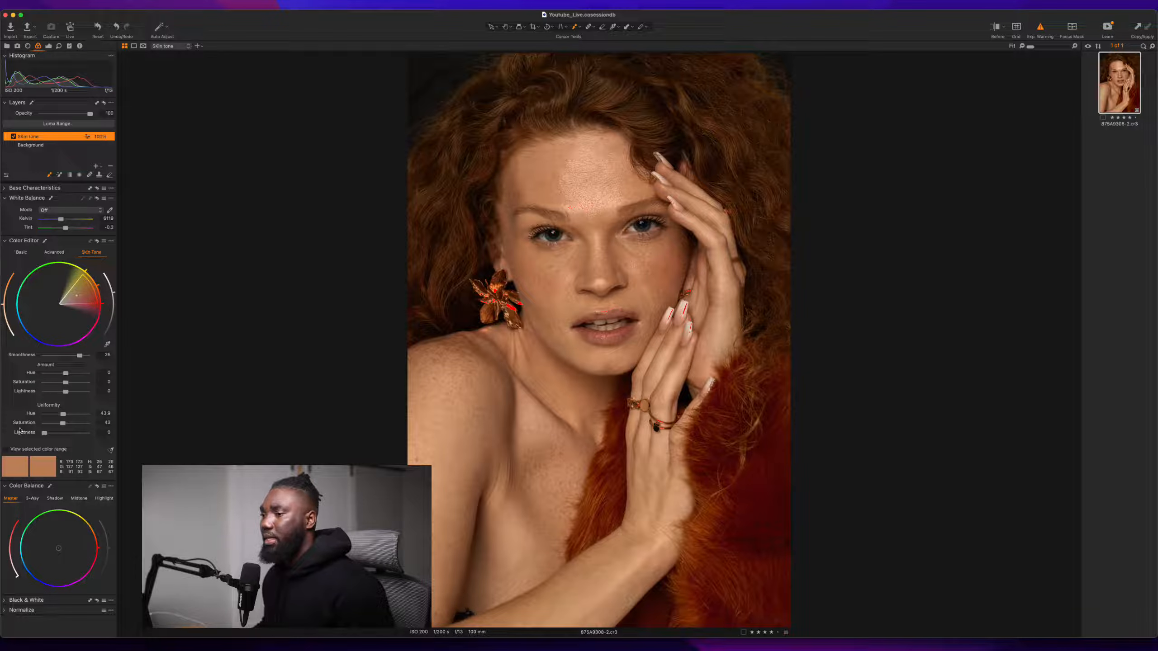
left_click(13, 137)
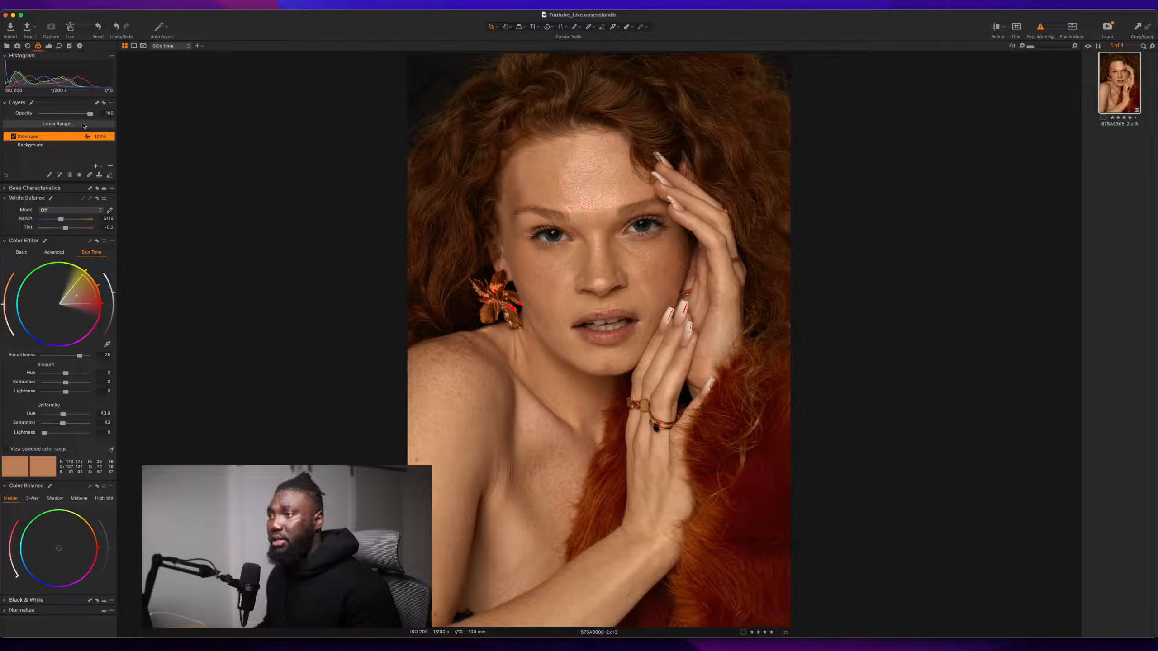
left_click_drag(90, 118, 65, 119)
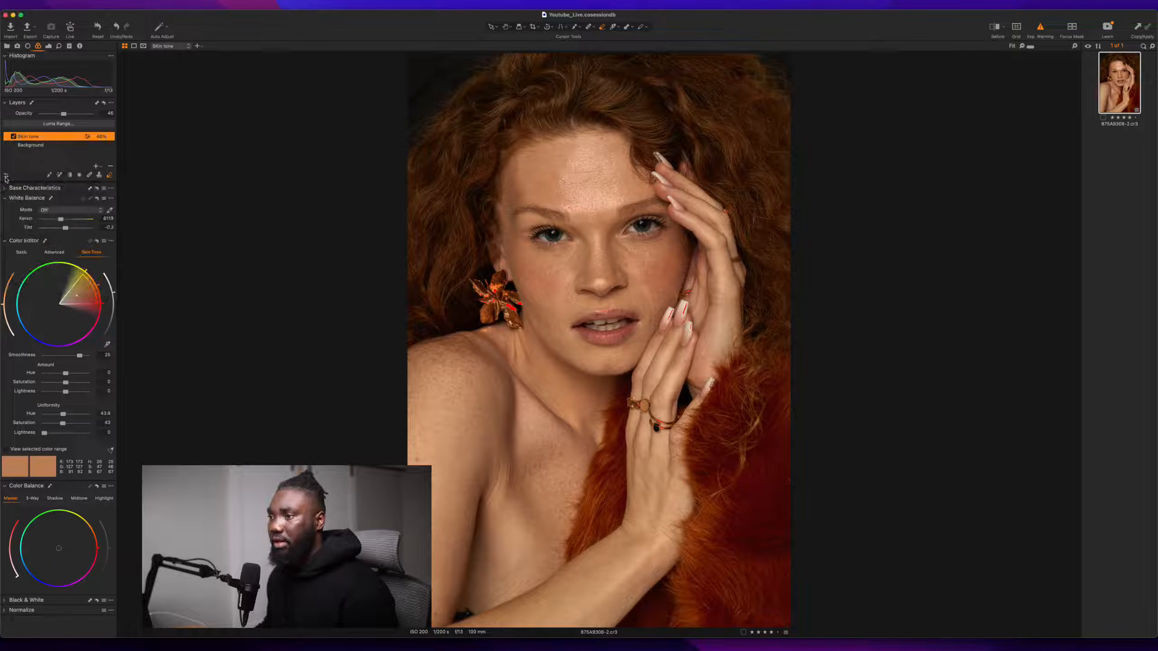
- Check the eraser's settings and softly erase the skin tone layer's mask on both cheeks with the mask shown
left_click(6, 176)
left_click(5, 176)
left_click(6, 176)
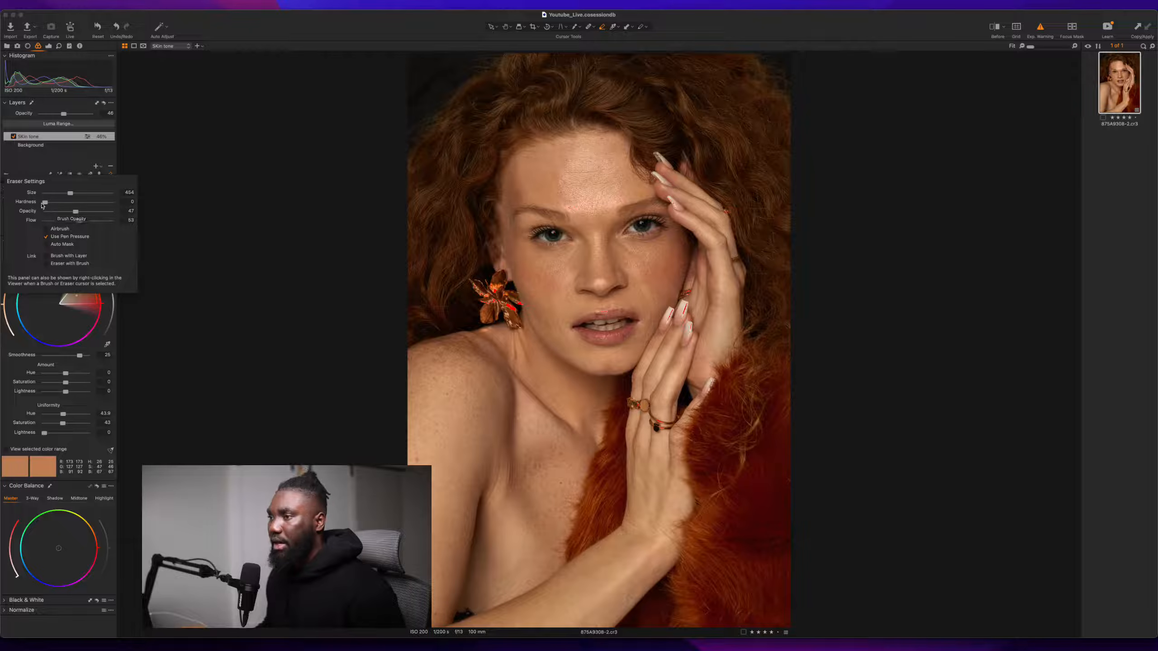
mouse_move(45, 202)
left_mouse_down()
mouse_move(108, 203)
mouse_move(32, 206)
mouse_move(114, 193)
mouse_move(69, 193)
left_mouse_up()
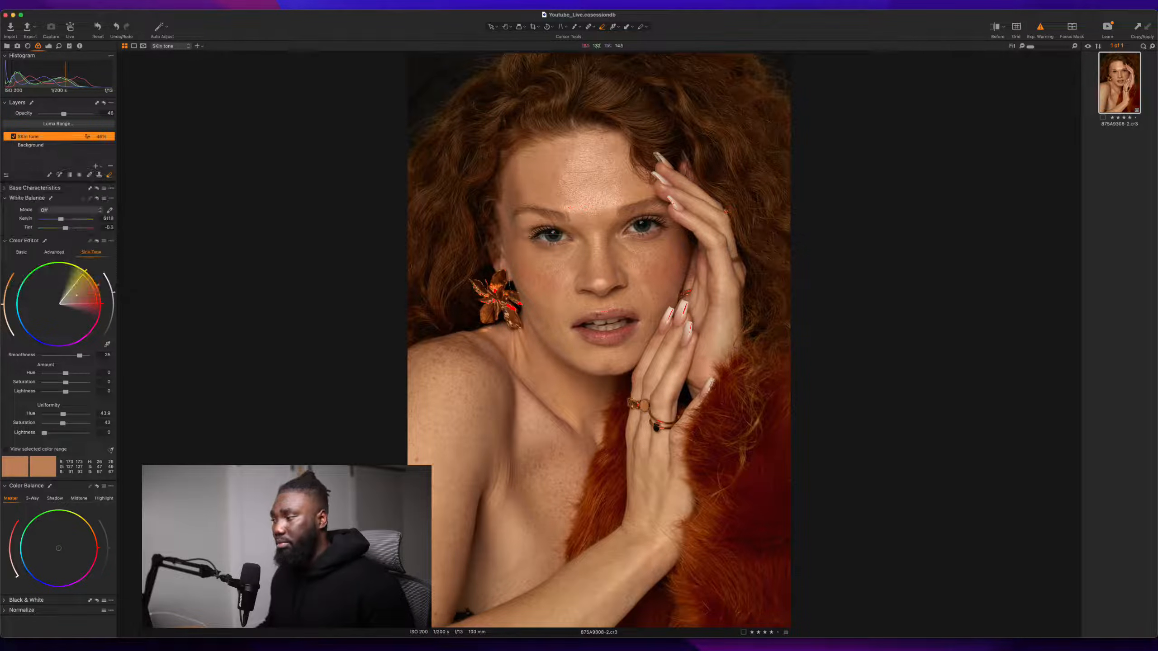
left_click_drag(549, 287, 529, 285)
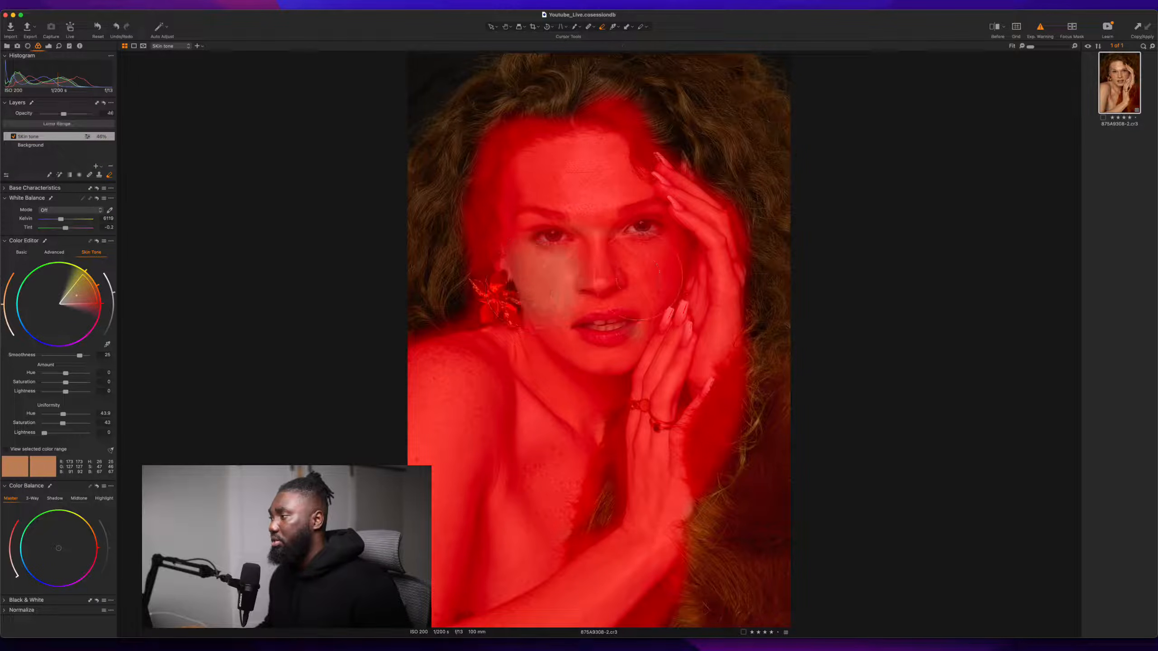
left_click_drag(650, 279, 651, 274)
left_click_drag(653, 273, 651, 275)
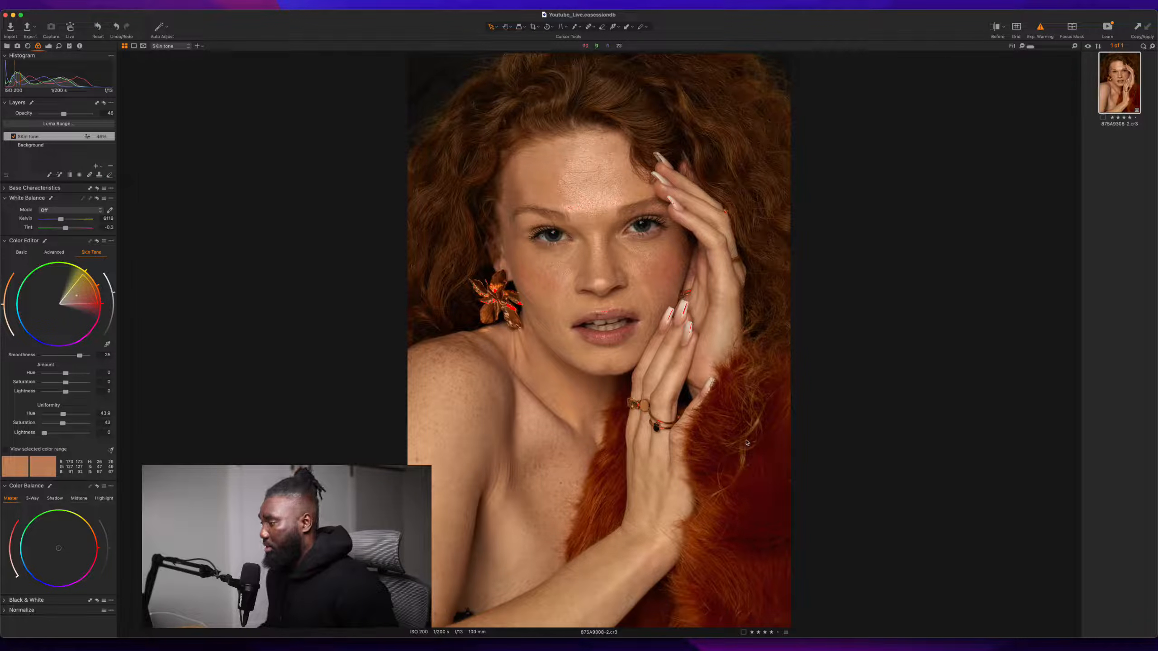
- Add an adjustment layer, sample the coat's dark red in the advanced Color Editor, and widen its hue range toward orange
left_click(54, 254)
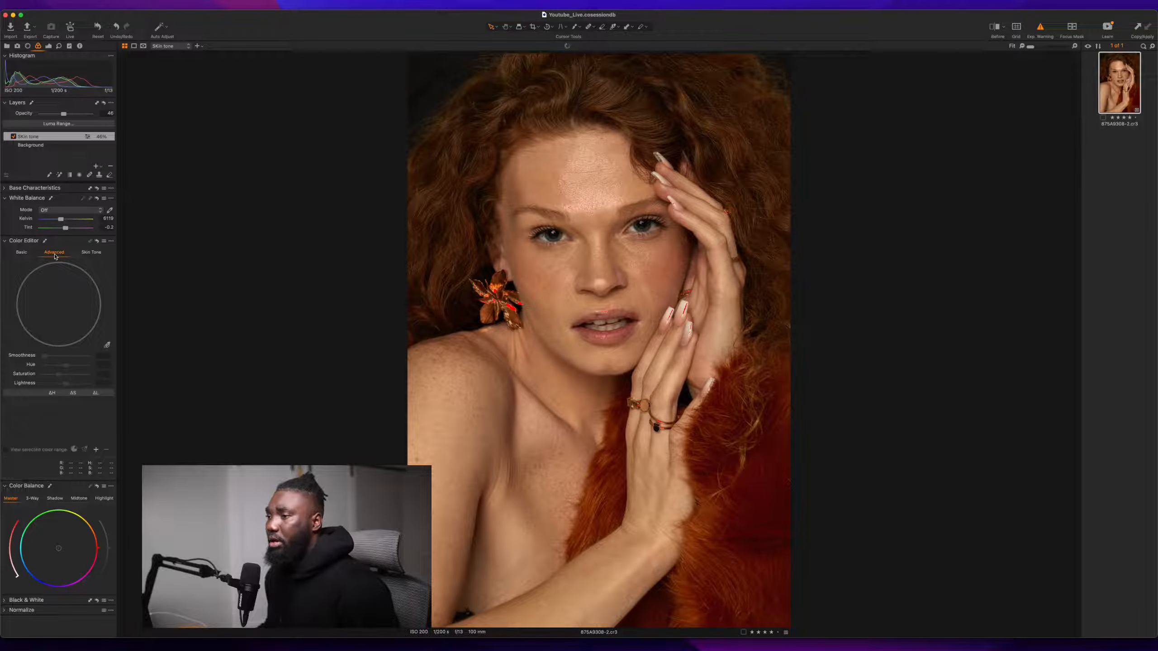
left_click(96, 166)
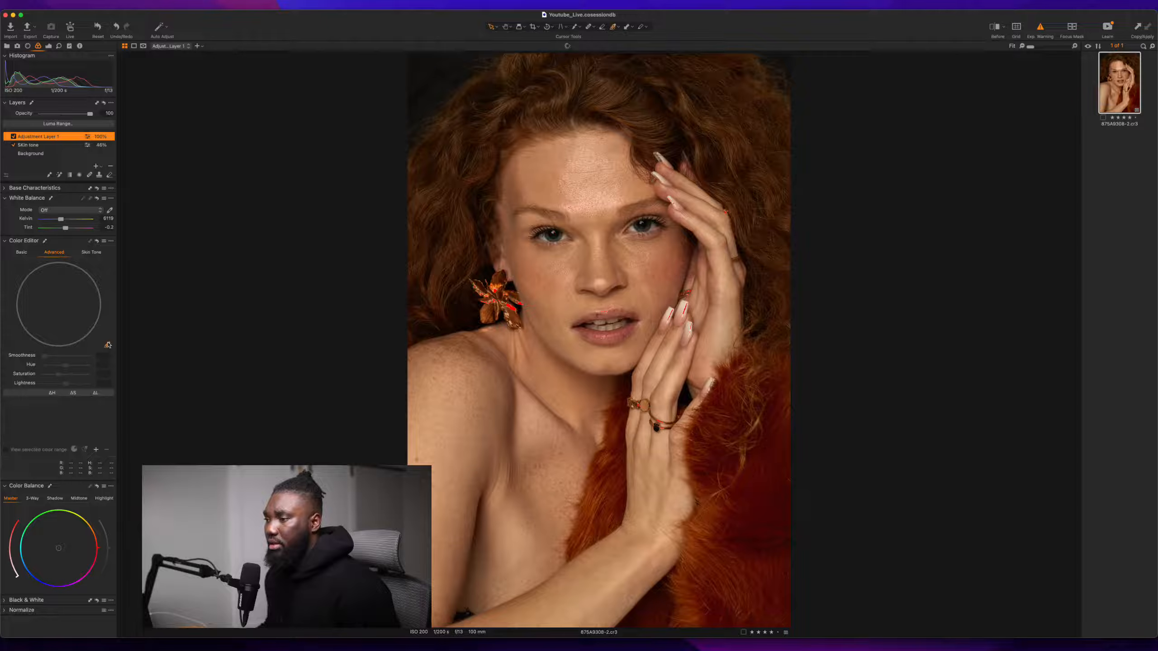
left_click(763, 501)
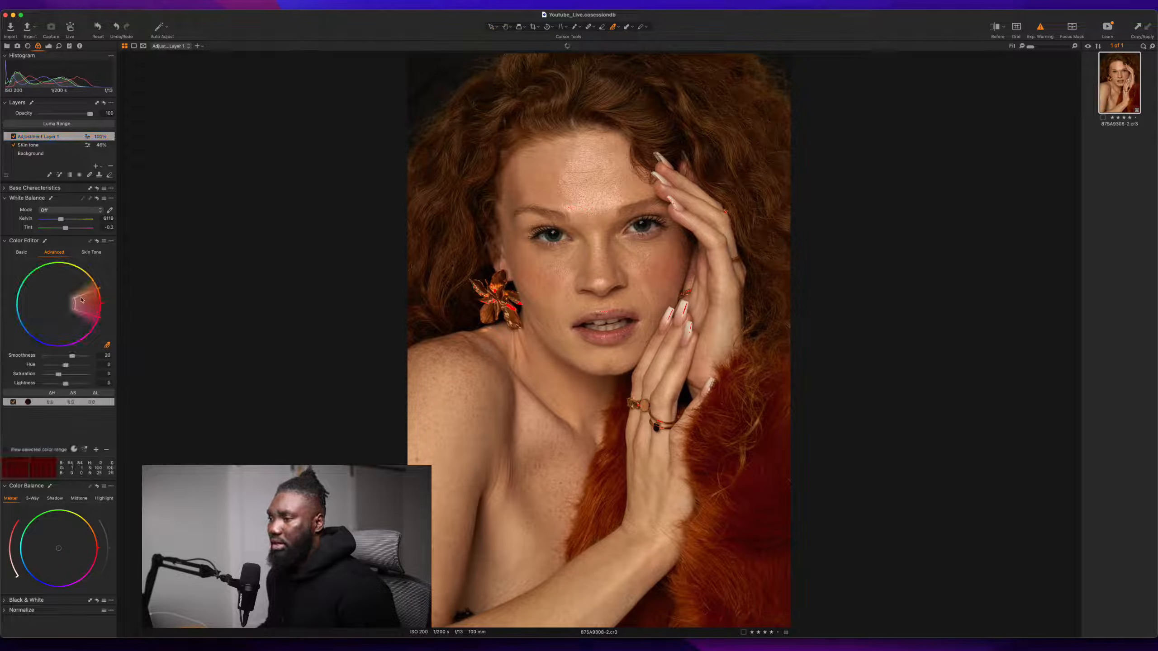
mouse_move(95, 294)
left_mouse_down()
mouse_move(82, 270)
mouse_move(57, 264)
mouse_move(82, 272)
mouse_move(95, 295)
mouse_move(94, 279)
left_mouse_up()
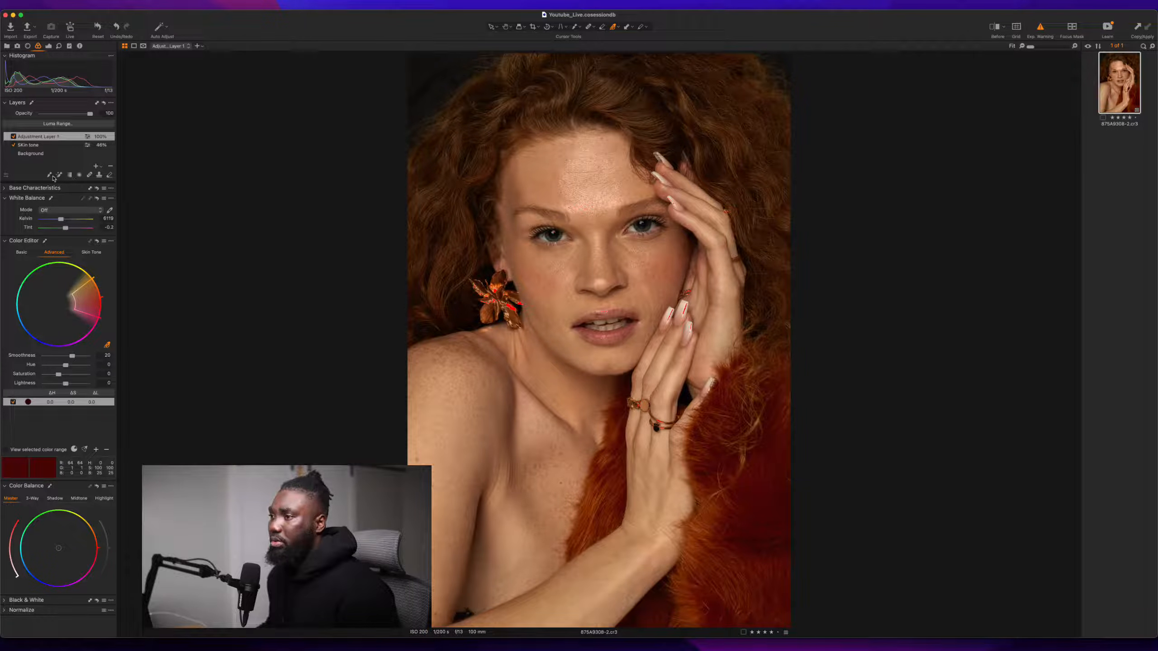
- Brush the new layer's mask over the fur coat, using a smaller brush for the narrow area between chest and hand
left_click(6, 176)
mouse_move(110, 212)
left_mouse_down()
mouse_move(76, 211)
mouse_move(97, 220)
mouse_move(86, 220)
mouse_move(96, 212)
mouse_move(46, 202)
left_mouse_up()
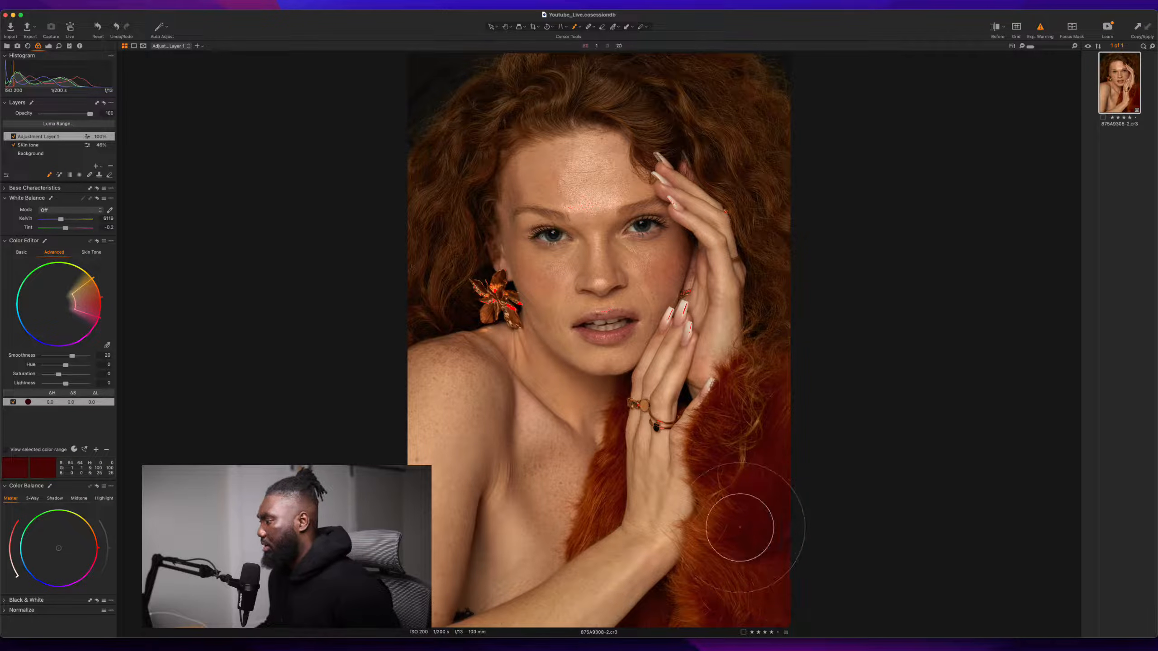
mouse_move(738, 530)
left_mouse_down()
mouse_move(753, 553)
mouse_move(742, 514)
mouse_move(757, 355)
mouse_move(736, 438)
mouse_move(741, 602)
mouse_move(729, 634)
mouse_move(680, 621)
mouse_move(693, 608)
mouse_move(681, 606)
mouse_move(705, 600)
mouse_move(791, 622)
left_mouse_up()
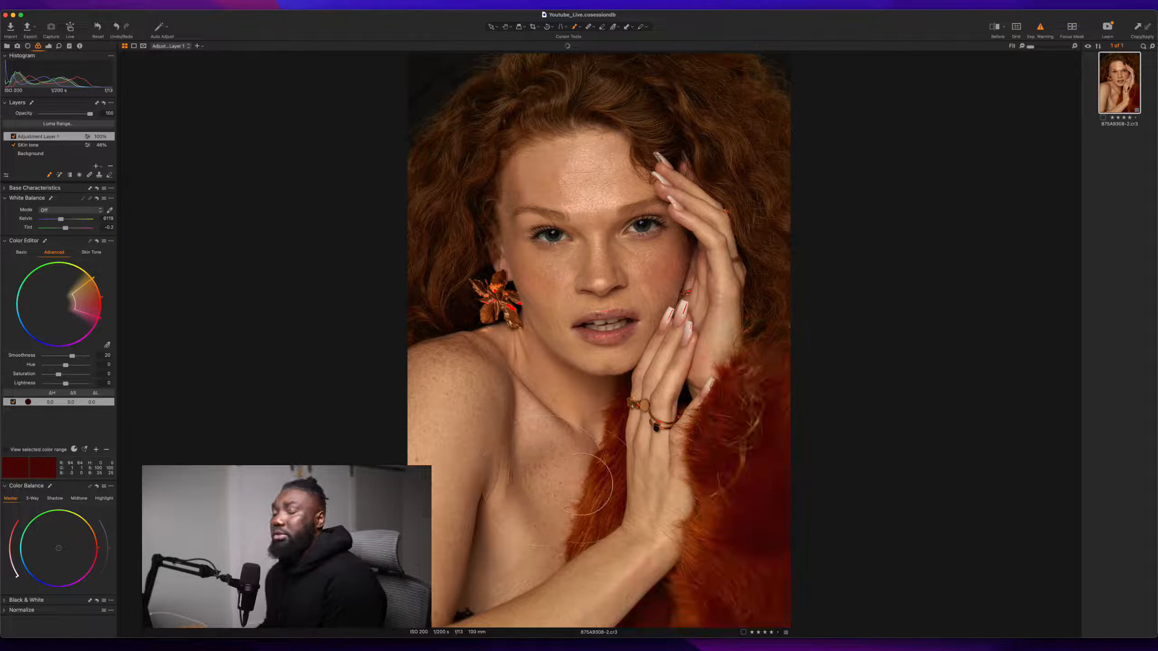
key("bracketleft")
key("bracketleft")
key("bracketleft")
key("bracketleft")
key("bracketleft")
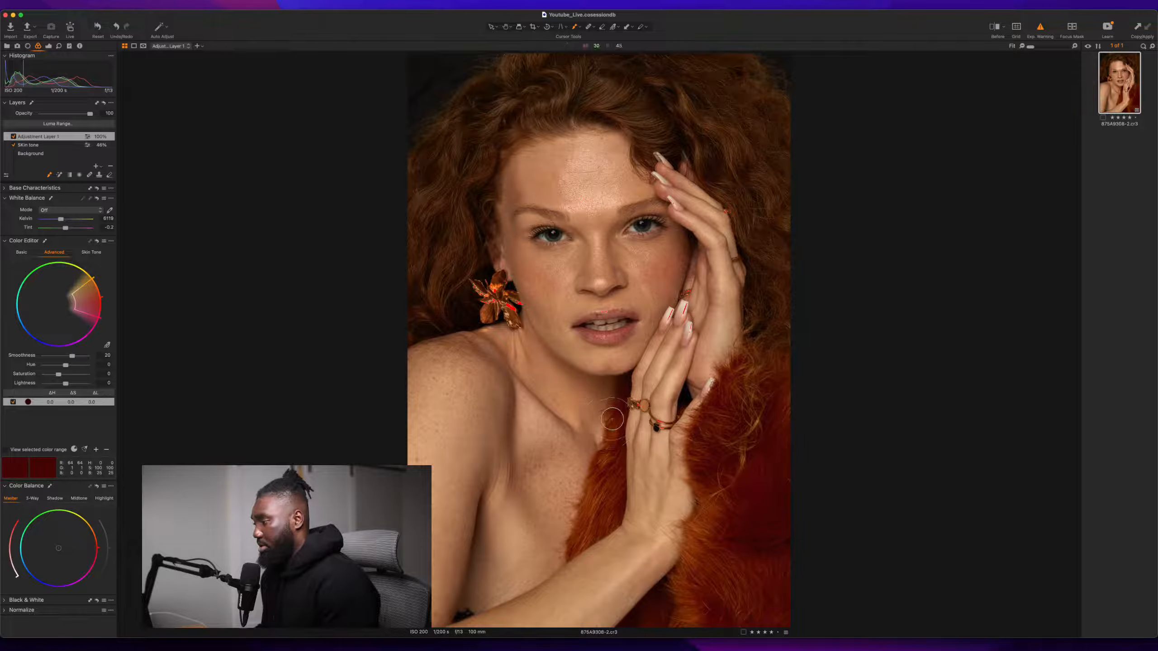
mouse_move(613, 442)
left_mouse_down()
mouse_move(586, 530)
mouse_move(611, 507)
mouse_move(583, 534)
mouse_move(610, 478)
left_mouse_up()
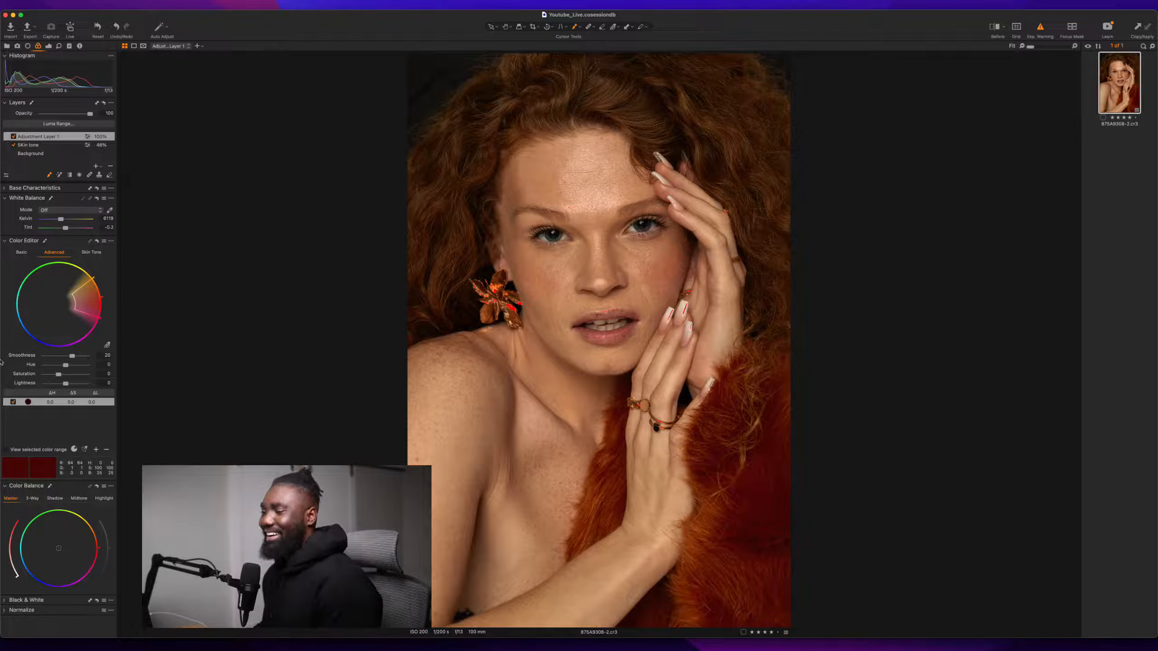
- Set the selected red's Hue to about -29 and extend the mask along the coat's edge beside the wrist
mouse_move(64, 365)
left_mouse_down()
mouse_move(42, 365)
mouse_move(96, 376)
mouse_move(36, 370)
mouse_move(124, 377)
mouse_move(47, 373)
left_mouse_up()
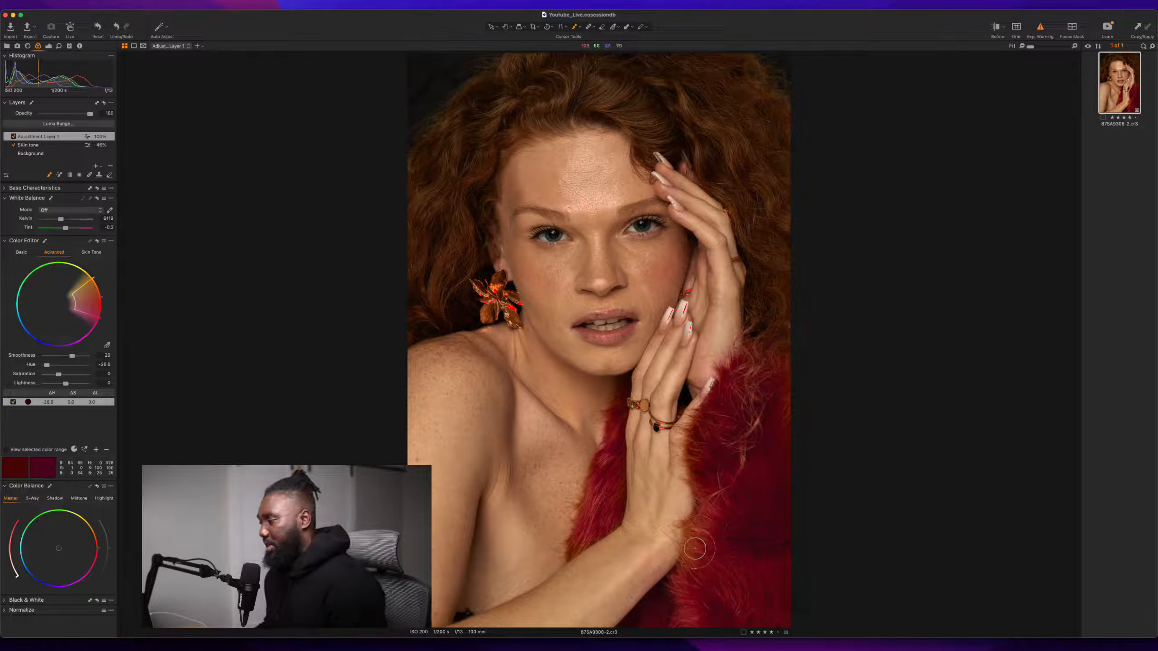
left_click_drag(693, 536, 670, 605)
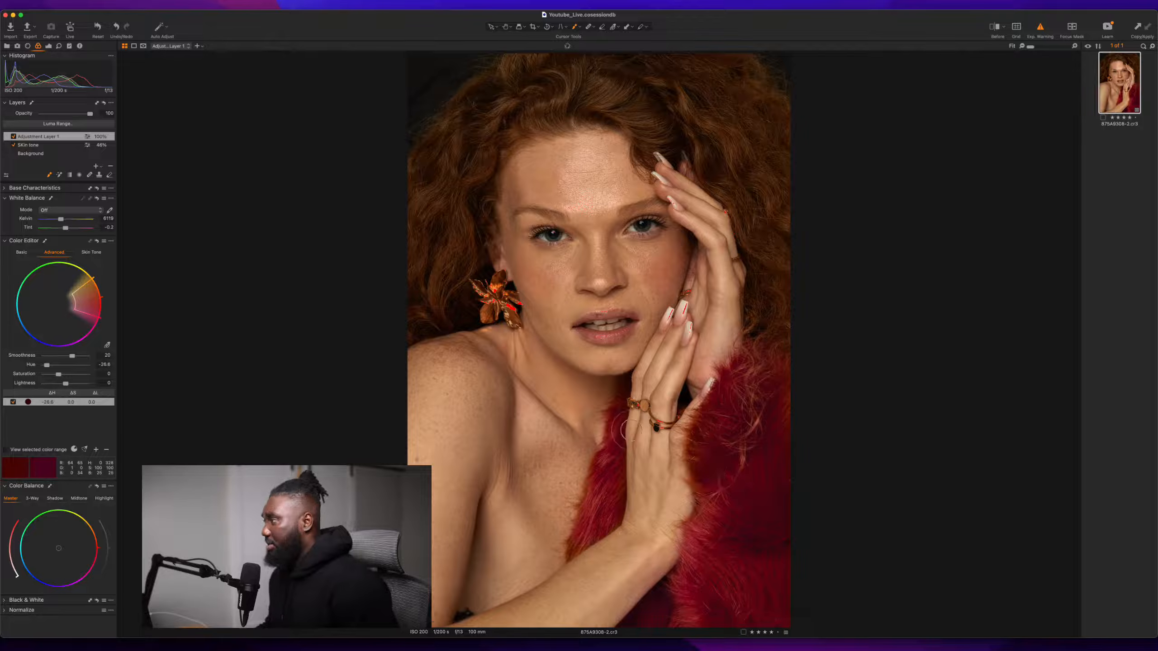
- Compare the portrait with and without the coat recoloring layer, and extend its mask over the hair
left_click(13, 137)
left_click(13, 138)
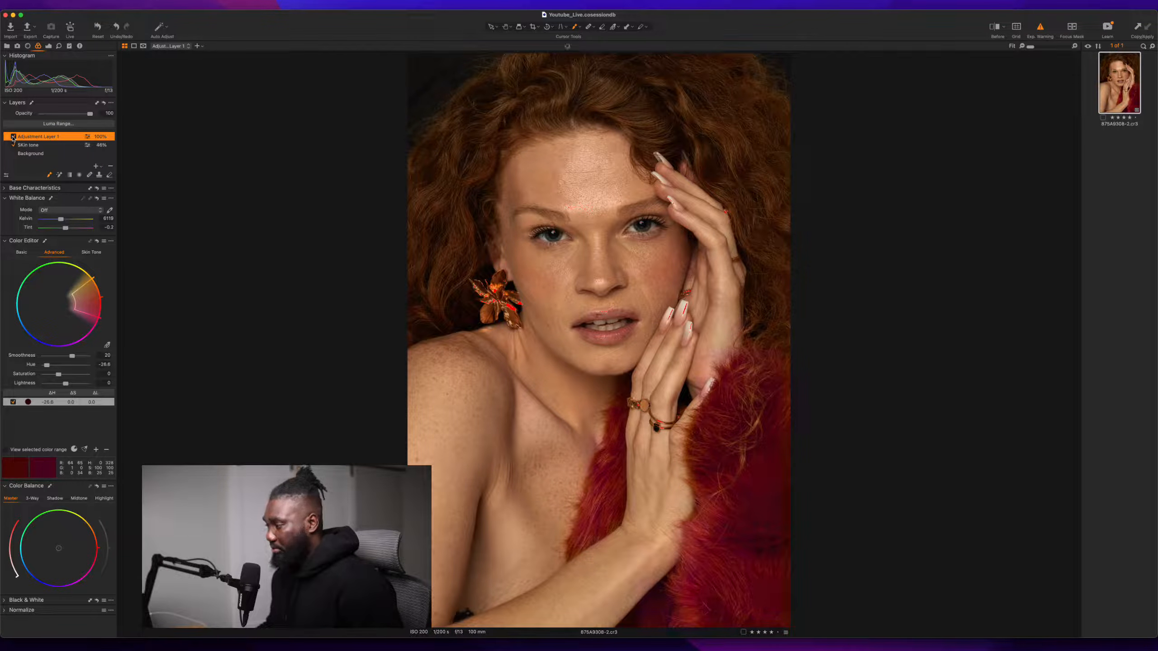
left_click(14, 138)
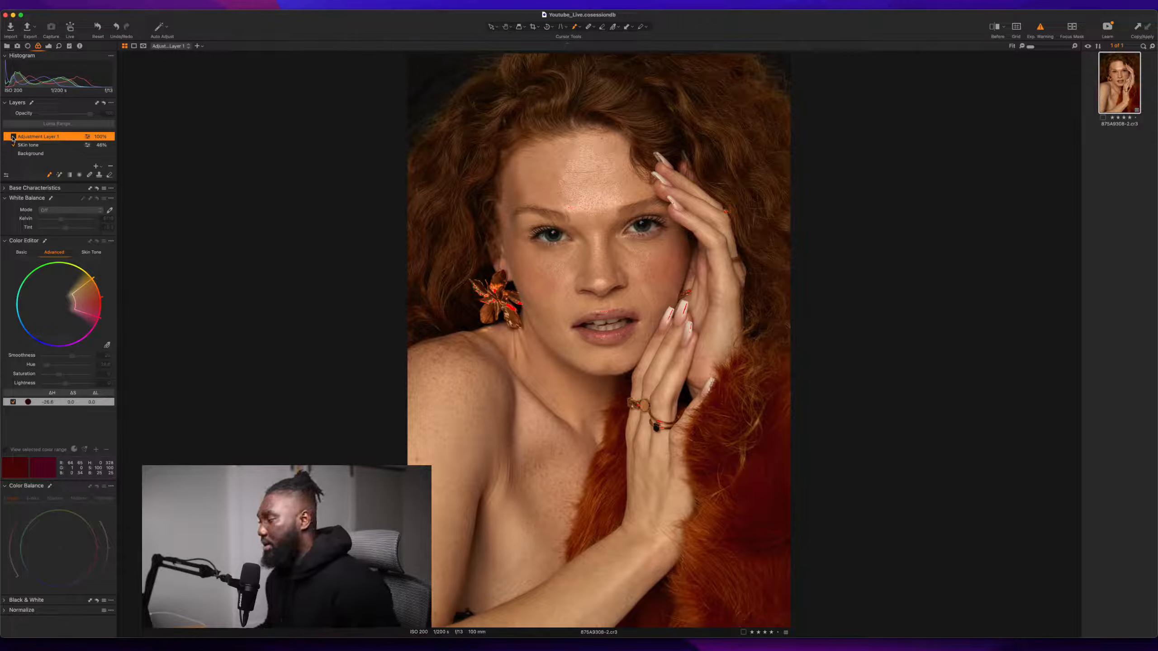
left_click(13, 137)
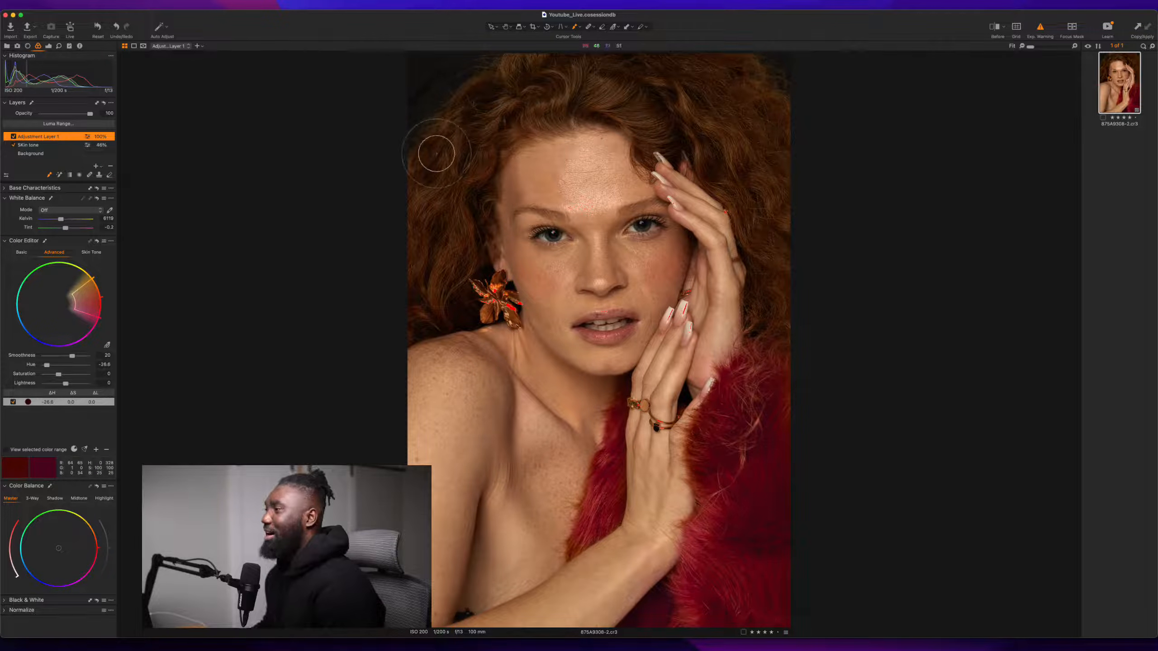
mouse_move(474, 122)
left_mouse_down()
mouse_move(430, 181)
mouse_move(431, 227)
mouse_move(469, 150)
mouse_move(428, 288)
mouse_move(486, 74)
mouse_move(513, 59)
mouse_move(832, 139)
mouse_move(655, 95)
mouse_move(727, 84)
mouse_move(772, 98)
mouse_move(663, 59)
mouse_move(826, 189)
mouse_move(789, 284)
mouse_move(758, 132)
mouse_move(774, 306)
mouse_move(746, 173)
mouse_move(626, 107)
mouse_move(470, 83)
mouse_move(414, 209)
mouse_move(411, 277)
mouse_move(427, 301)
mouse_move(440, 158)
left_mouse_up()
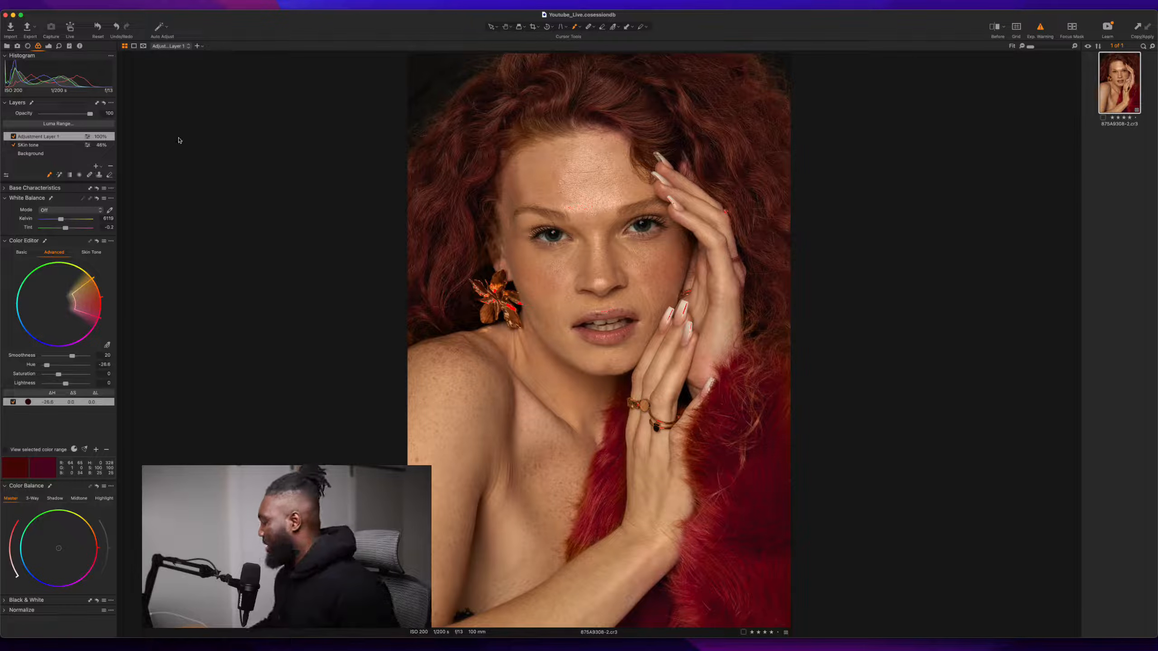
- Turn off the exposure warning and delete the coat and hair recoloring layer
left_click(1041, 28)
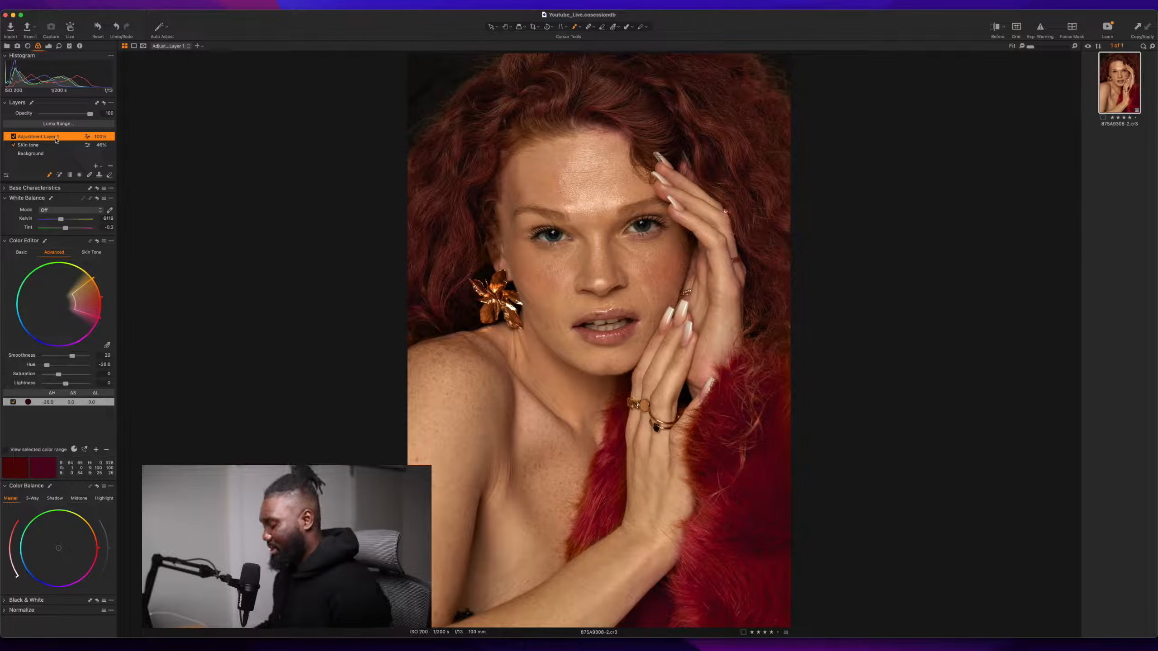
key("Delete")
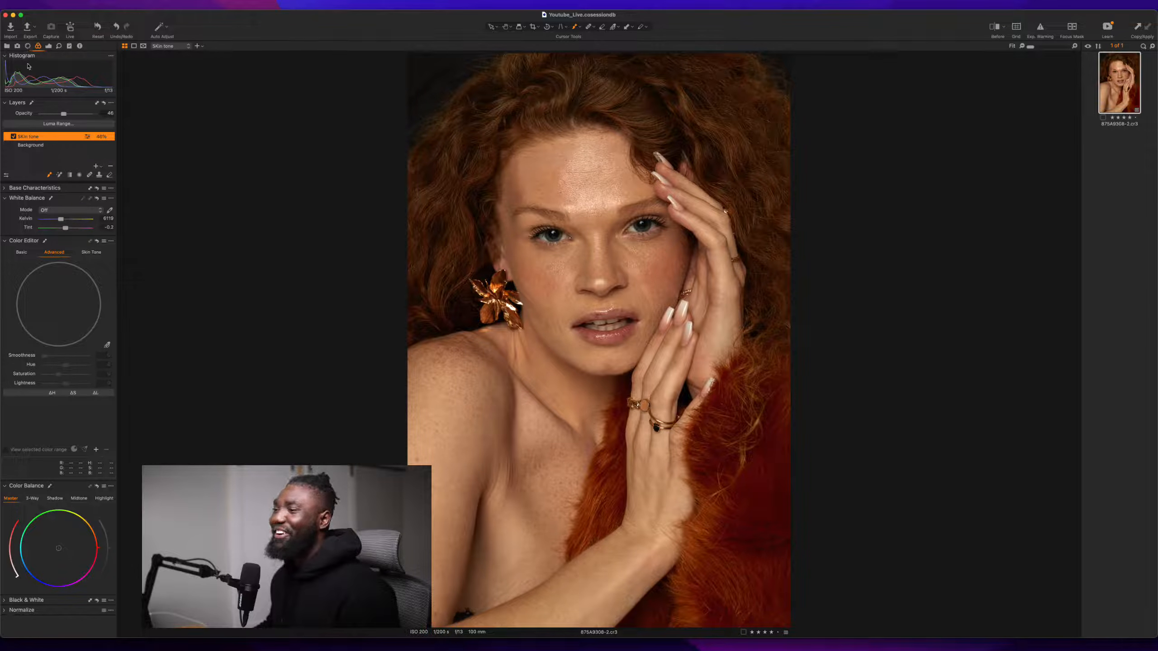
- Collapse the Color Editor, look through the Color Balance 3-Way and Midtone views, and show the Shadow wheel
left_click(7, 242)
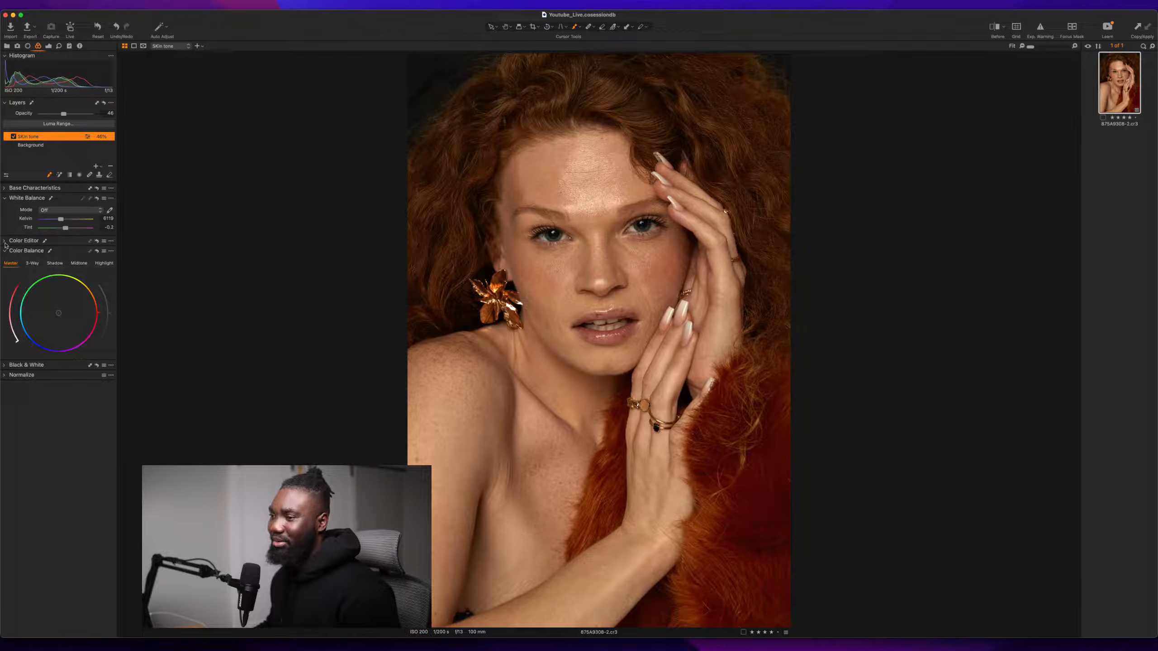
left_click(31, 263)
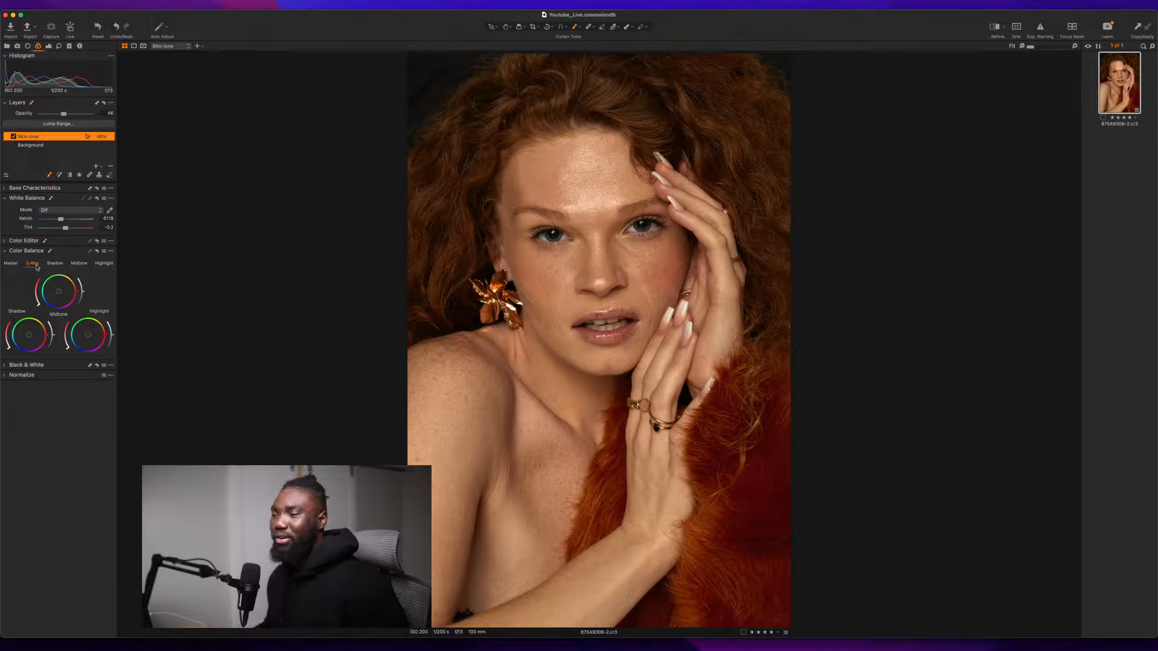
left_click(48, 264)
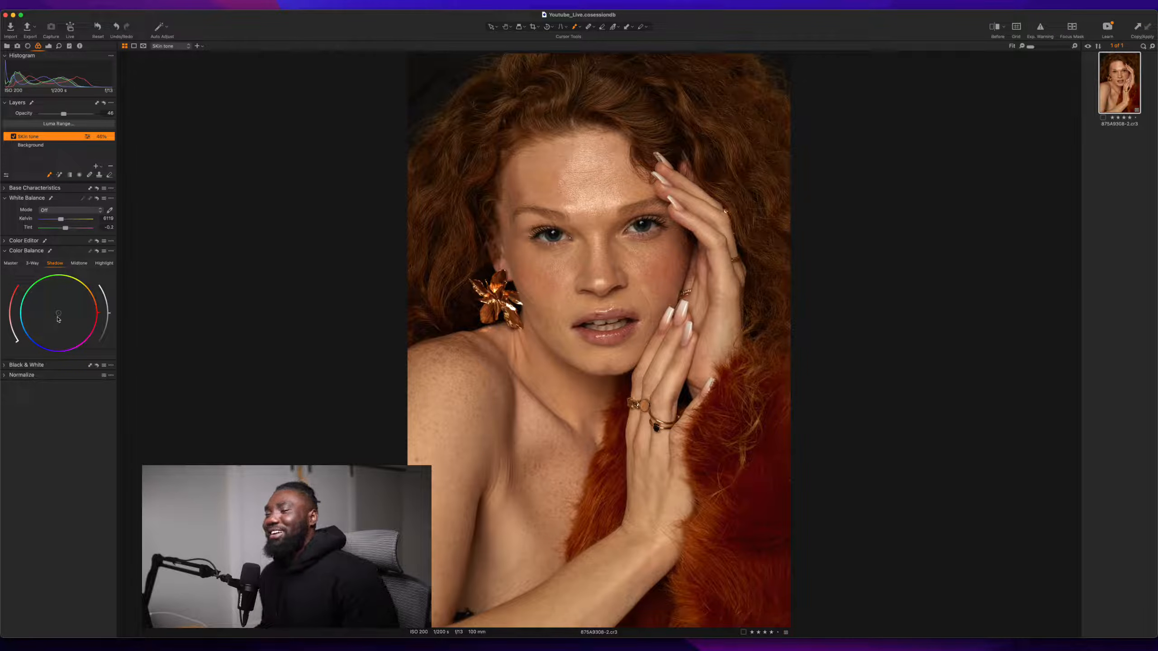
left_click(79, 264)
left_click(55, 264)
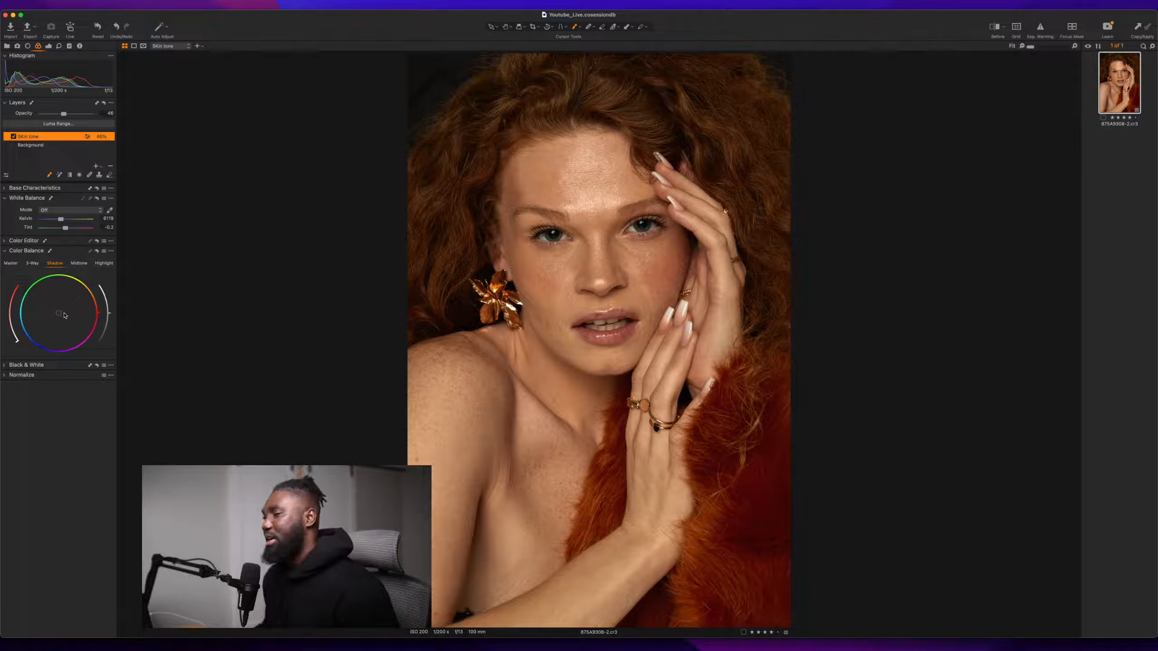
- Try tinting the shadows toward blue on the skin tone layer and undo the change
left_click_drag(60, 314, 53, 324)
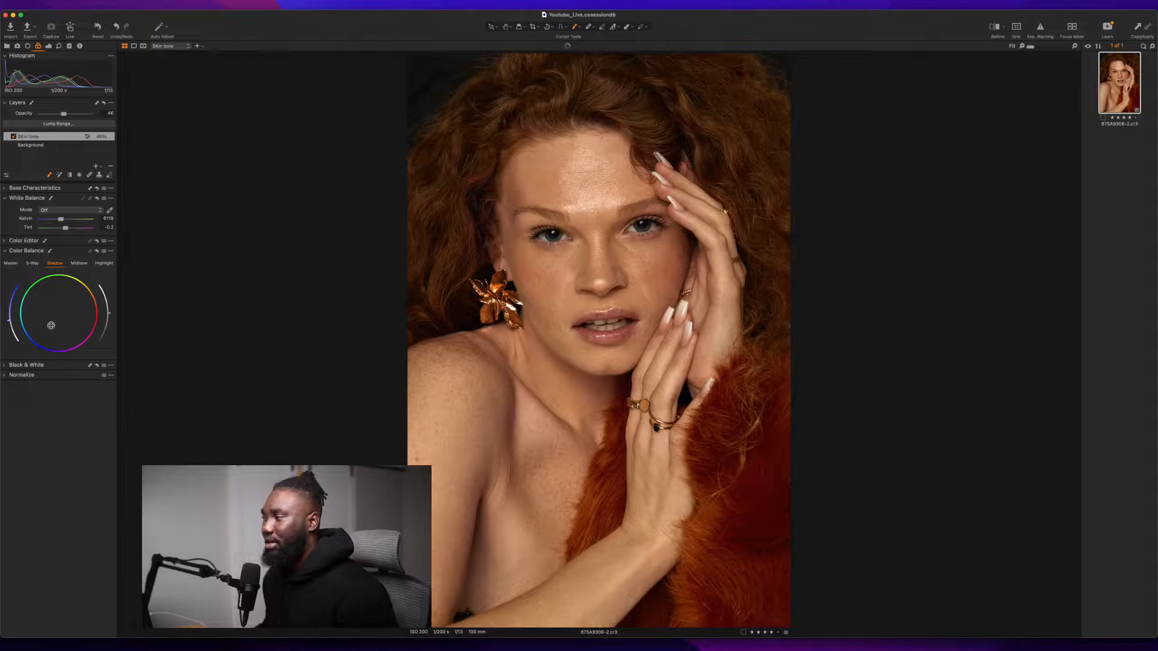
key("super+z")
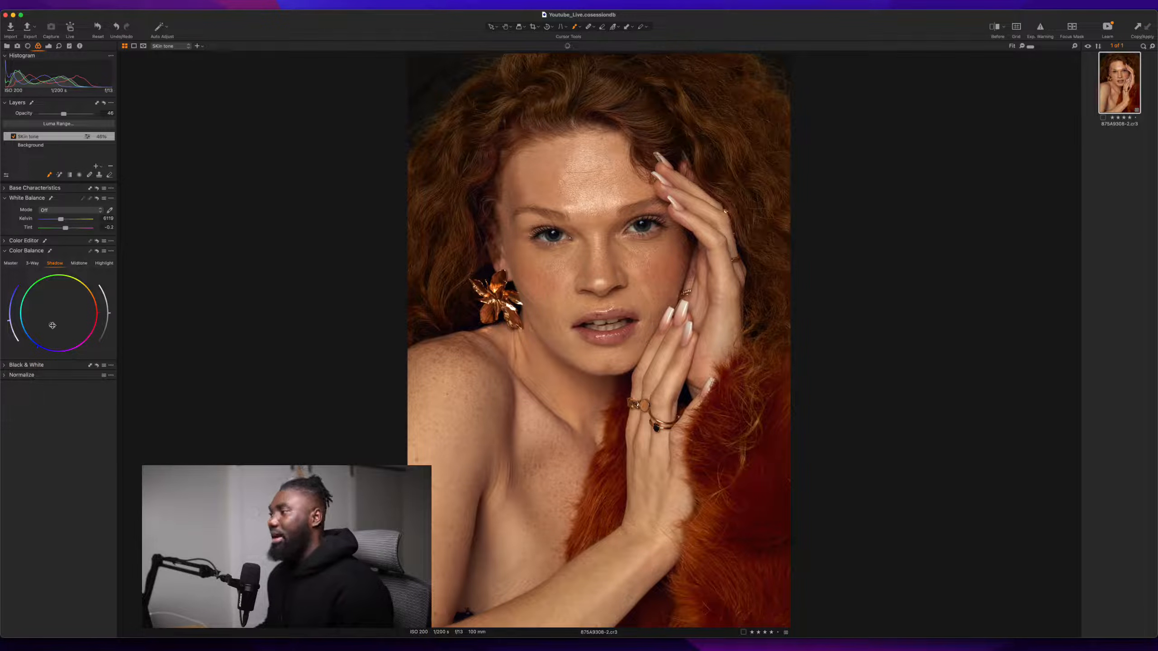
- On the Background layer, try a blue shadow tint and settle the Shadow color balance on a moderate red
left_click(25, 146)
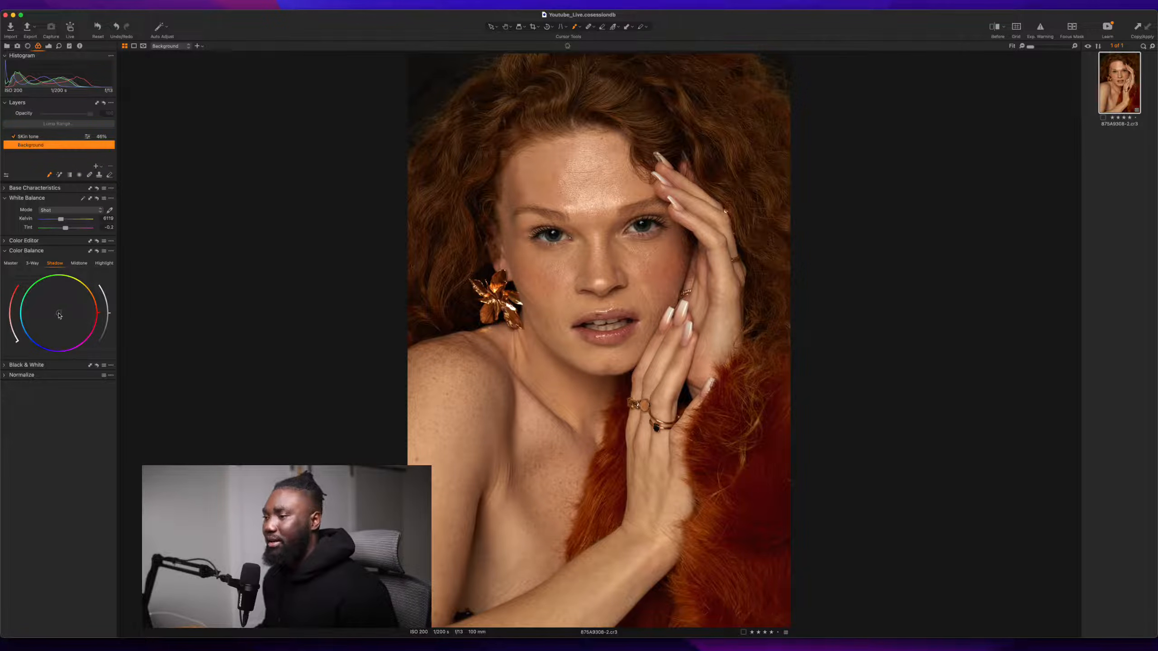
left_click_drag(59, 313, 23, 344)
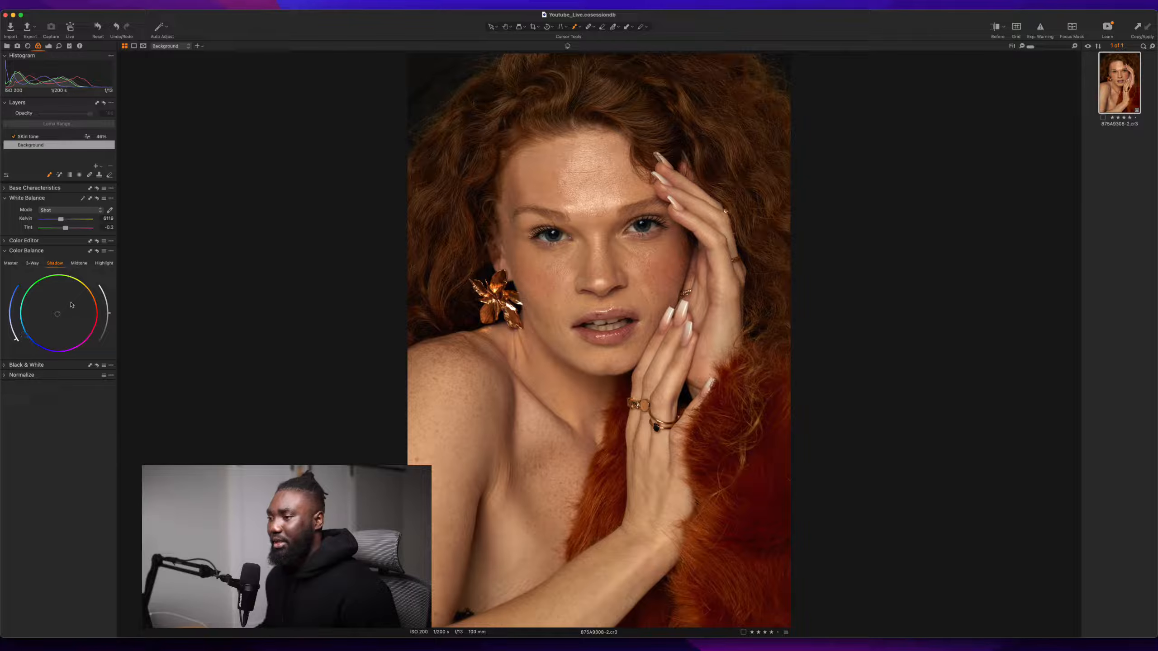
left_click_drag(71, 303, 10, 318)
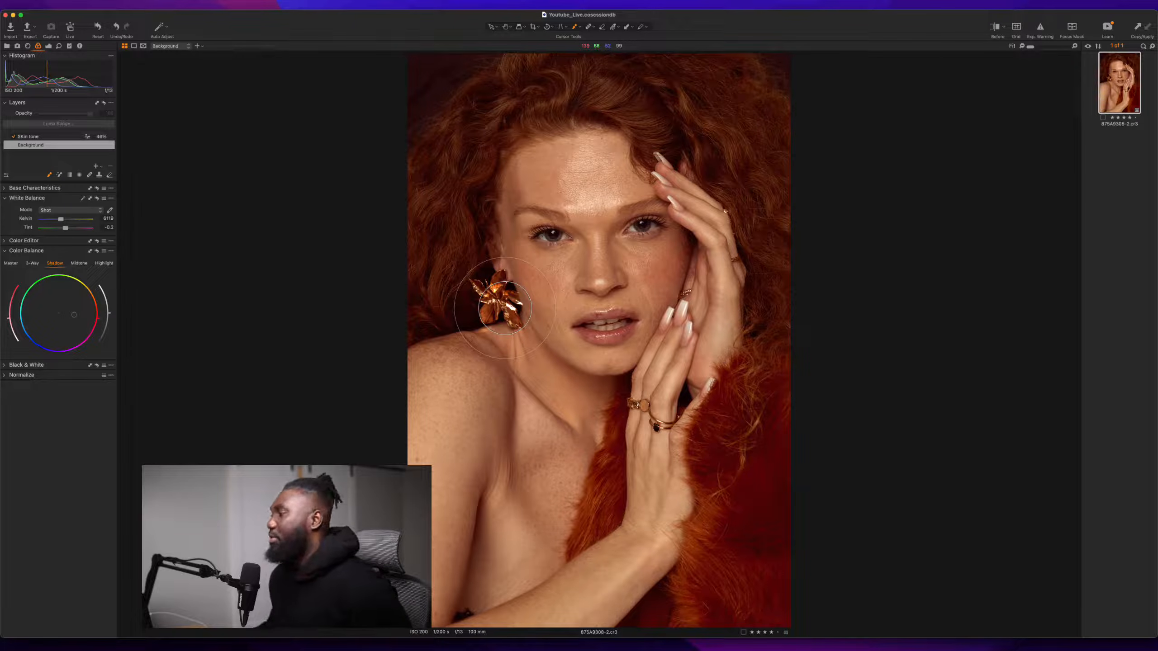
- Compare the edited portrait with the original in full view and with the split view slider, and return to the edited view
left_click(995, 28)
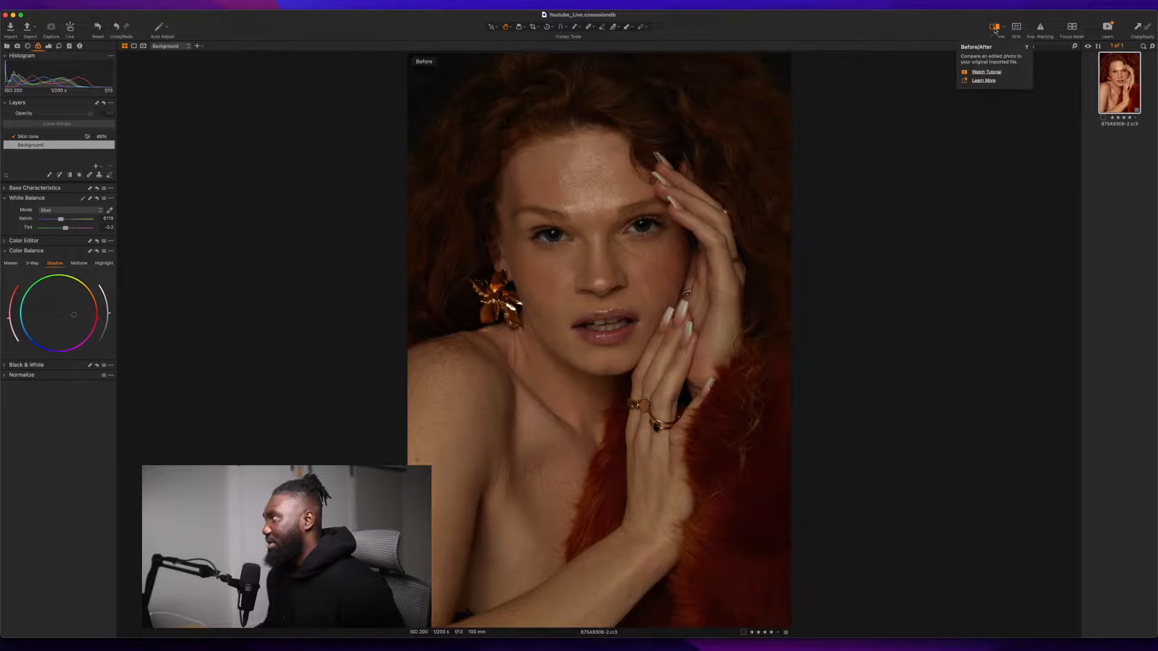
left_click(1004, 28)
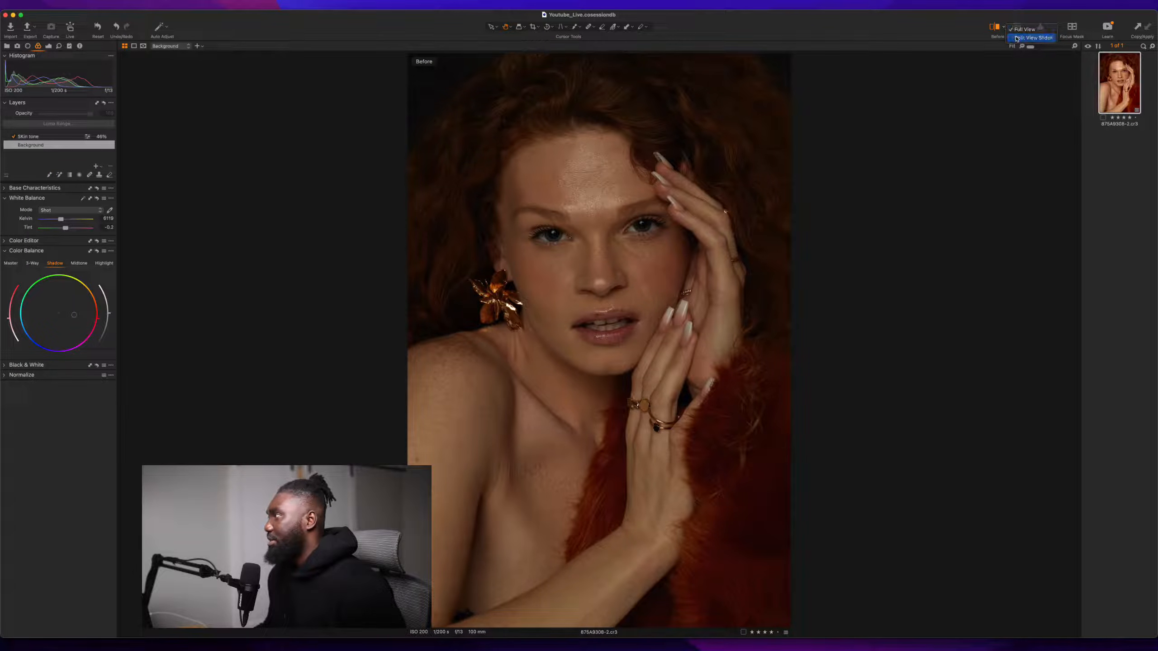
left_click(1016, 38)
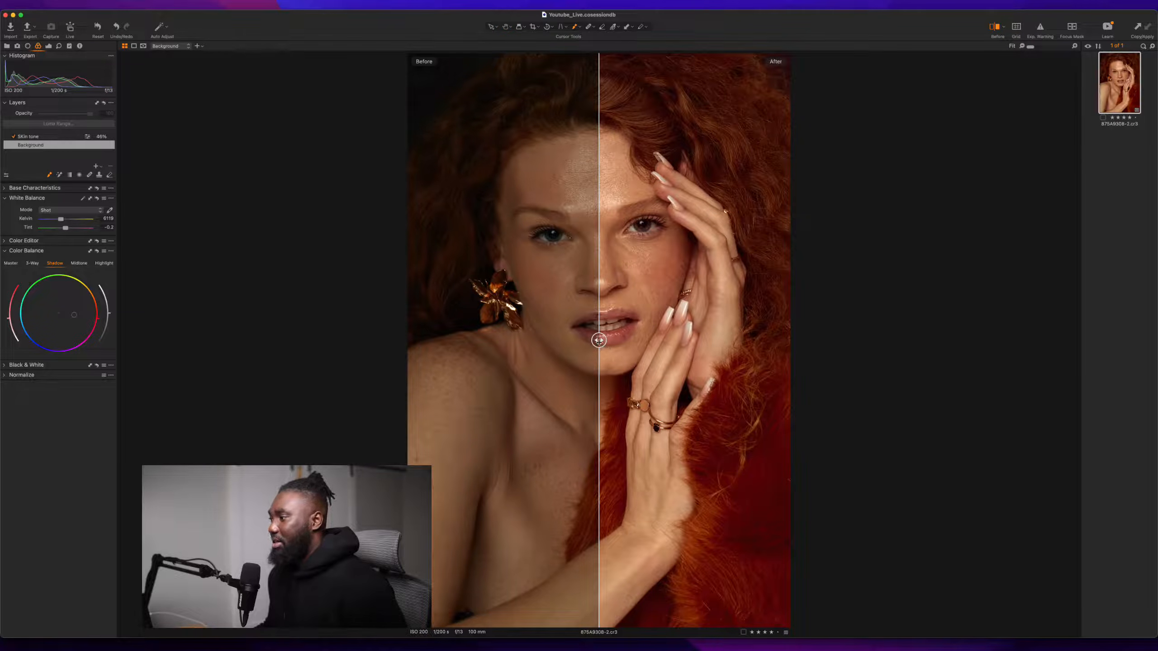
mouse_move(603, 344)
left_mouse_down()
mouse_move(445, 340)
mouse_move(692, 331)
mouse_move(432, 338)
mouse_move(641, 335)
mouse_move(430, 359)
mouse_move(808, 331)
mouse_move(421, 338)
mouse_move(750, 345)
mouse_move(427, 339)
mouse_move(675, 340)
mouse_move(618, 340)
left_mouse_up()
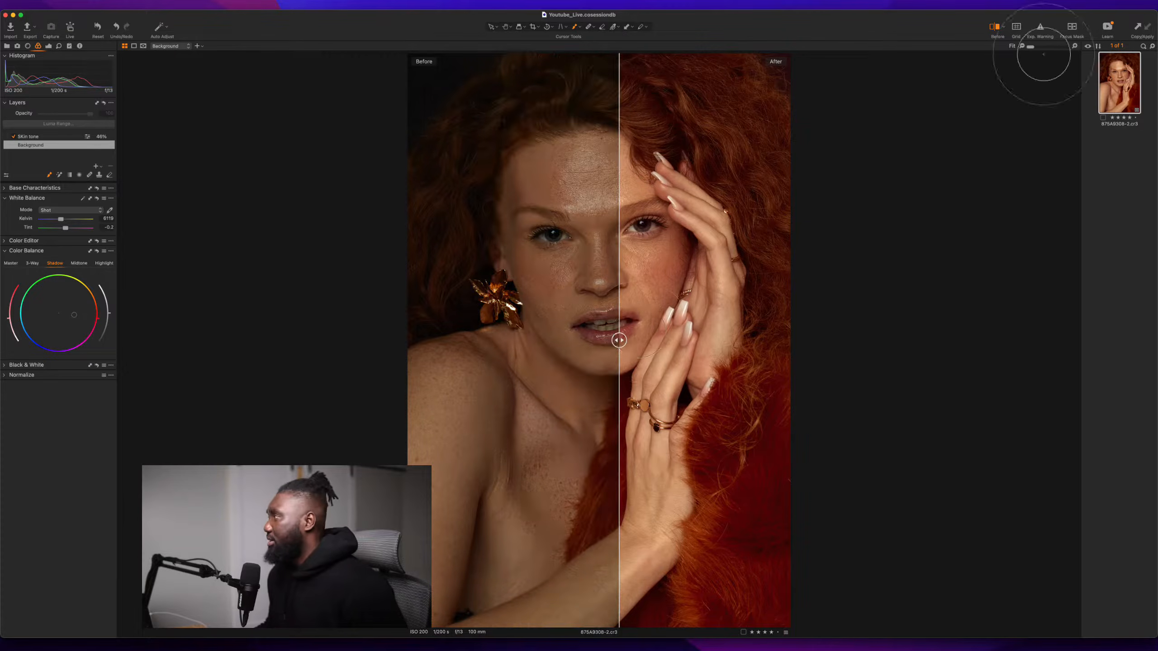
left_click(1003, 27)
left_click(1011, 32)
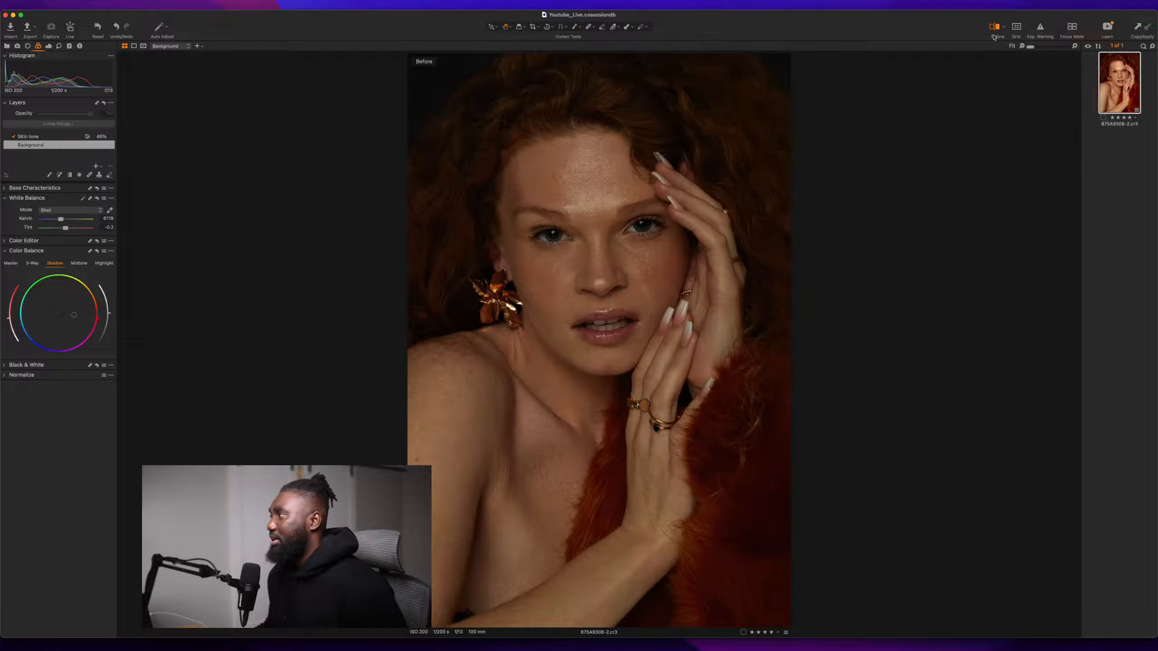
left_click(994, 28)
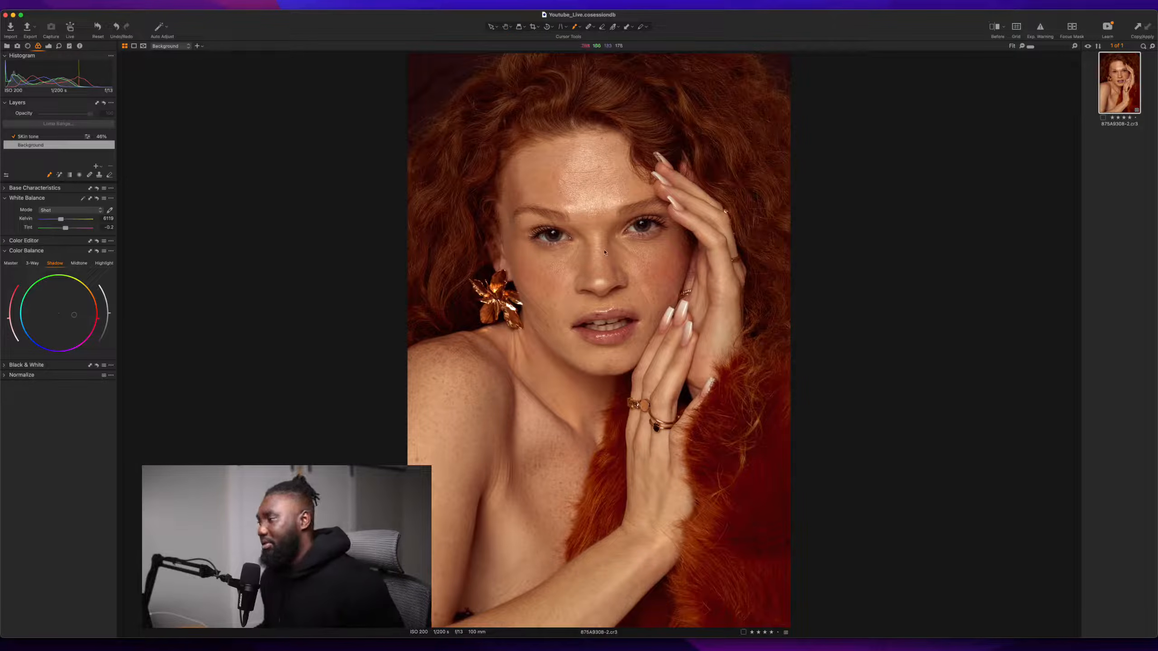
- Shift the Background layer's midtones slightly toward orange and its highlights slightly toward cyan in Color Balance
left_click(79, 263)
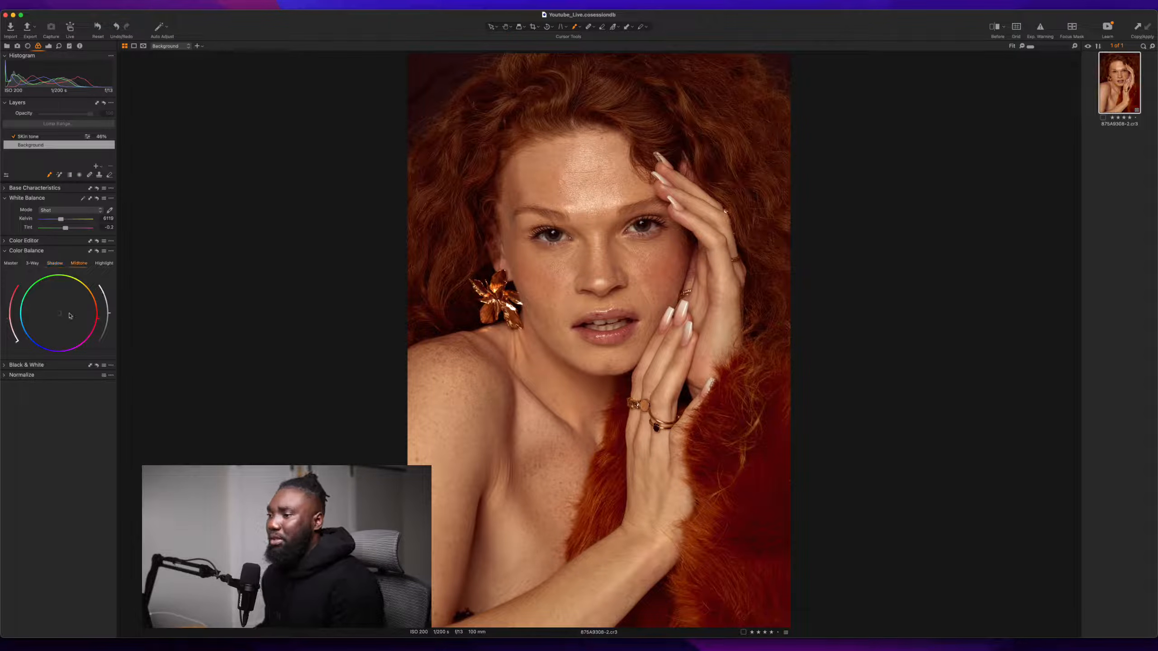
mouse_move(61, 315)
left_mouse_down()
mouse_move(34, 313)
mouse_move(65, 310)
left_mouse_up()
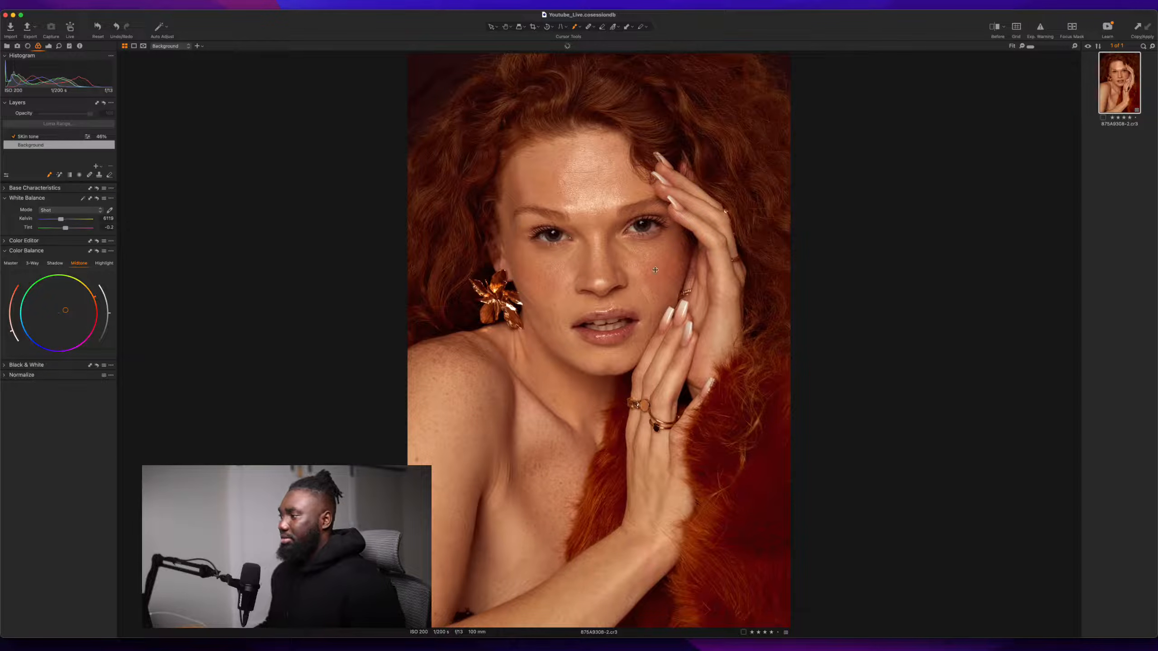
left_click(105, 264)
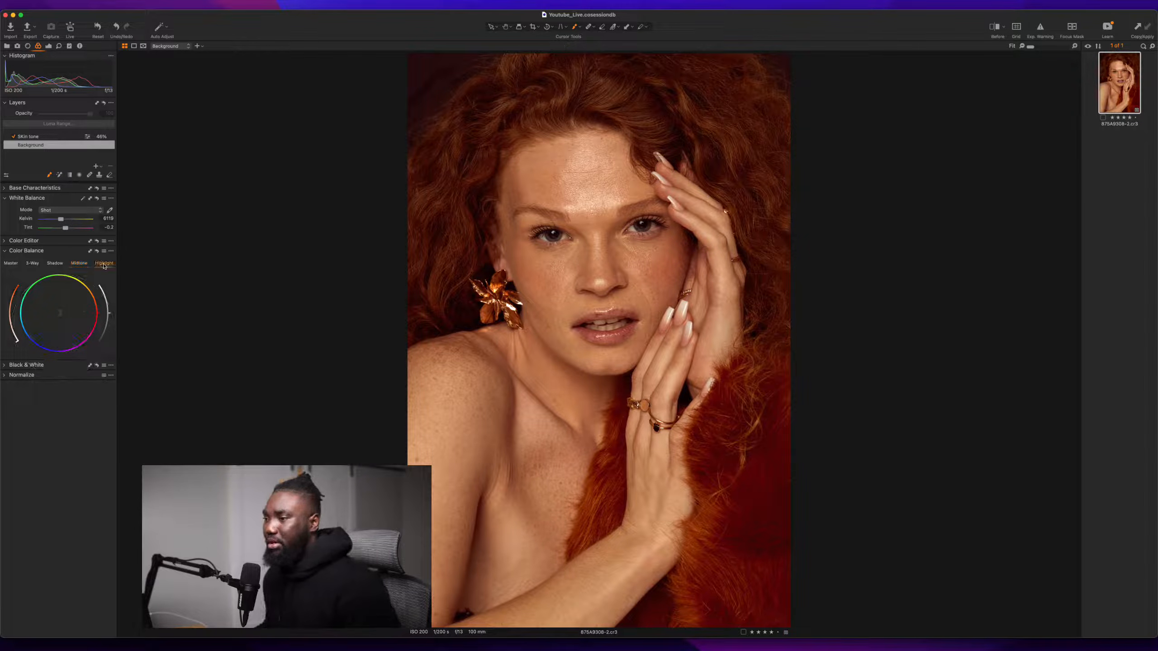
left_click_drag(60, 313, 53, 313)
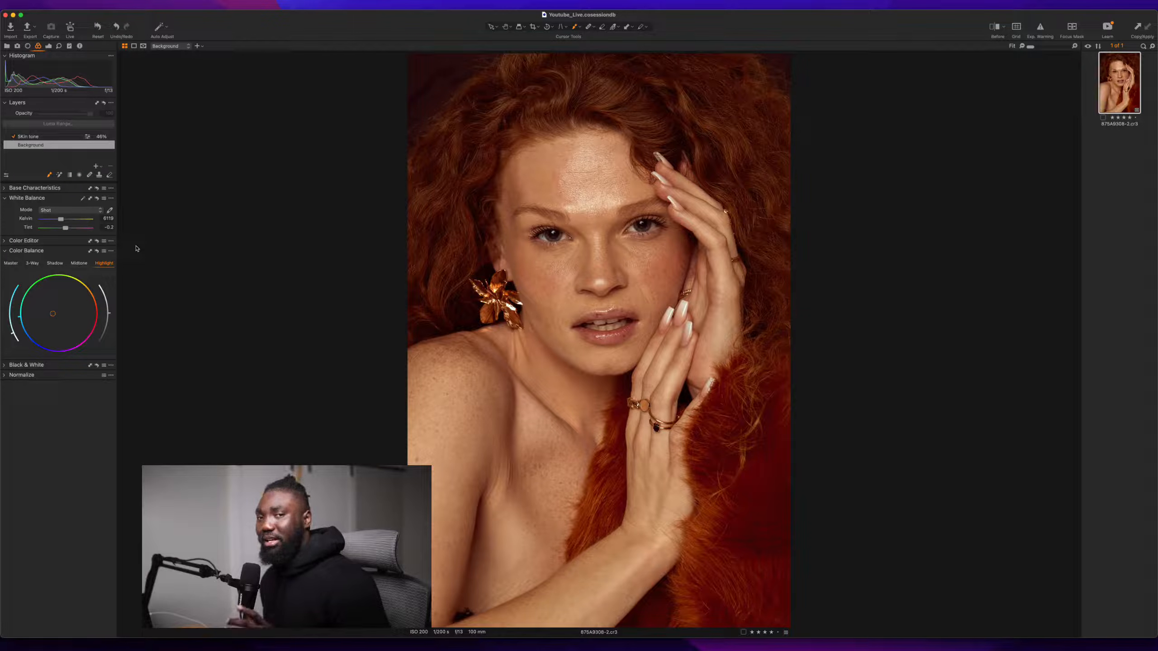
- Compare the portrait with the original and with the Background layer's Color Balance temporarily reset, keeping the color grade
left_click(994, 28)
left_click(994, 28)
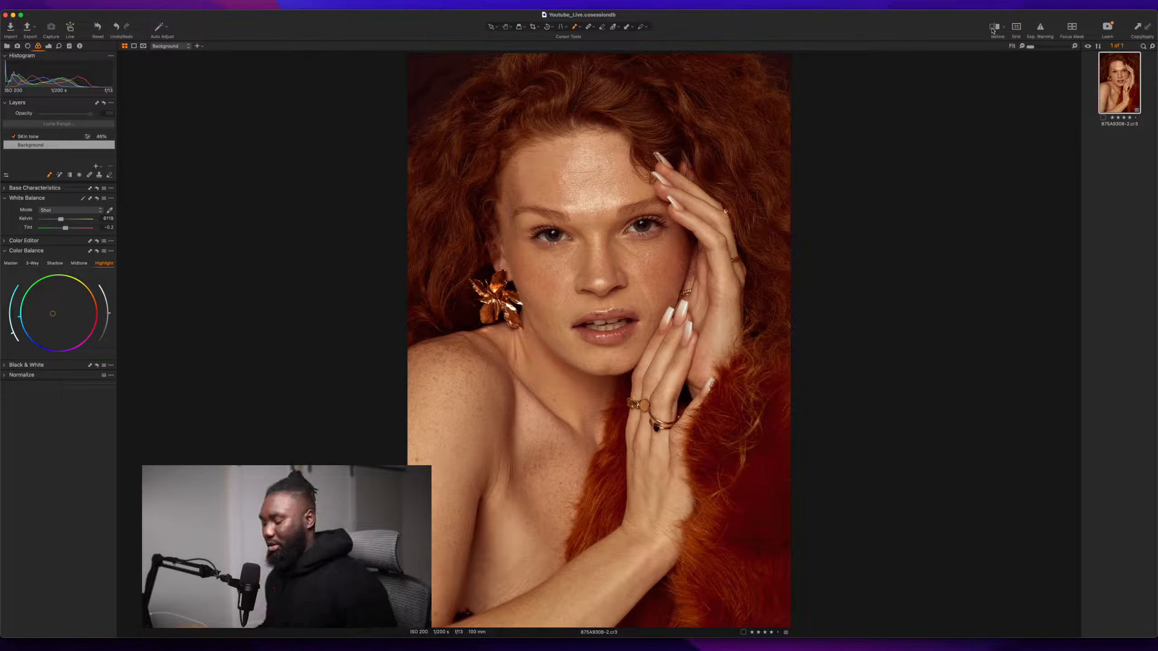
left_click(97, 251)
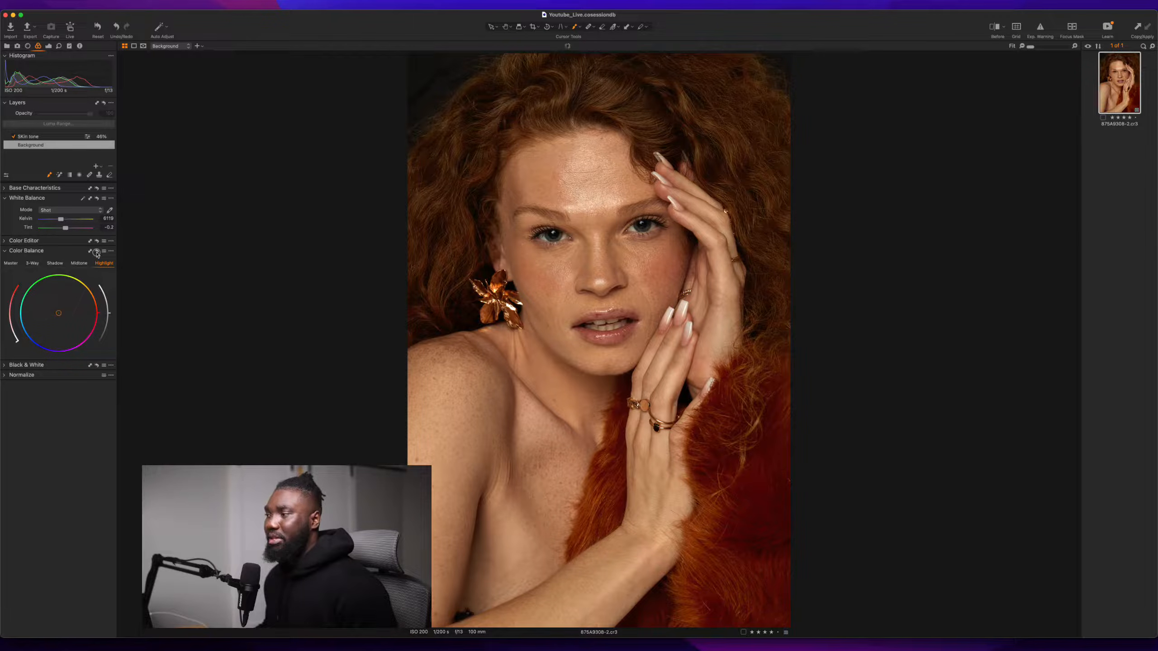
left_click(96, 251)
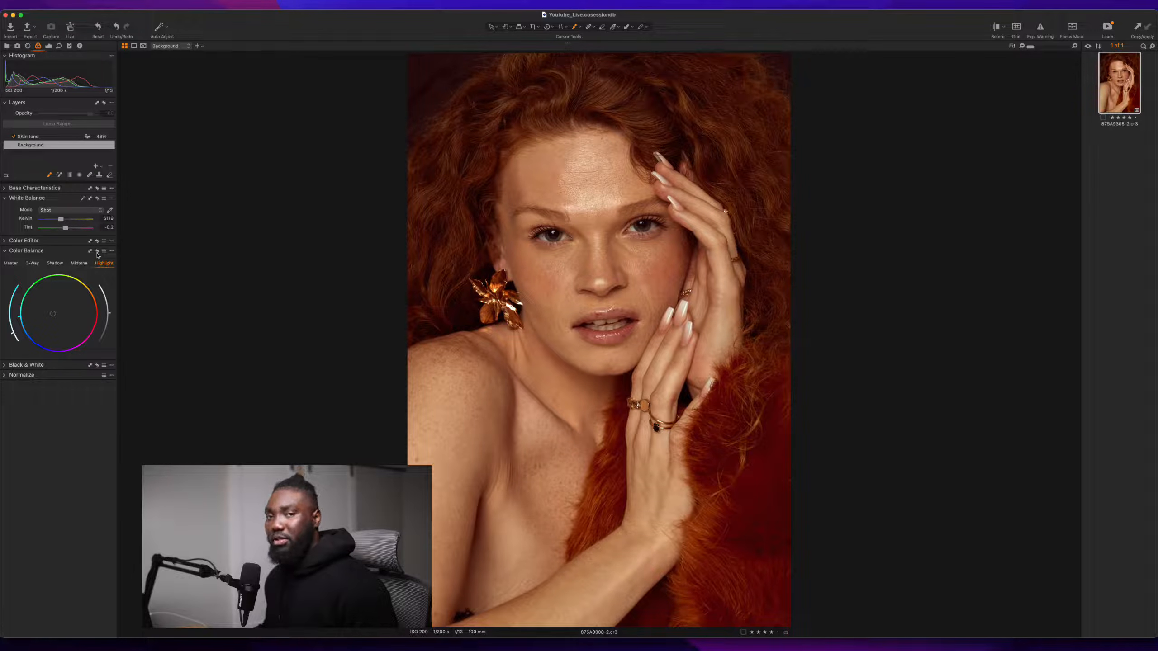
left_click(97, 251)
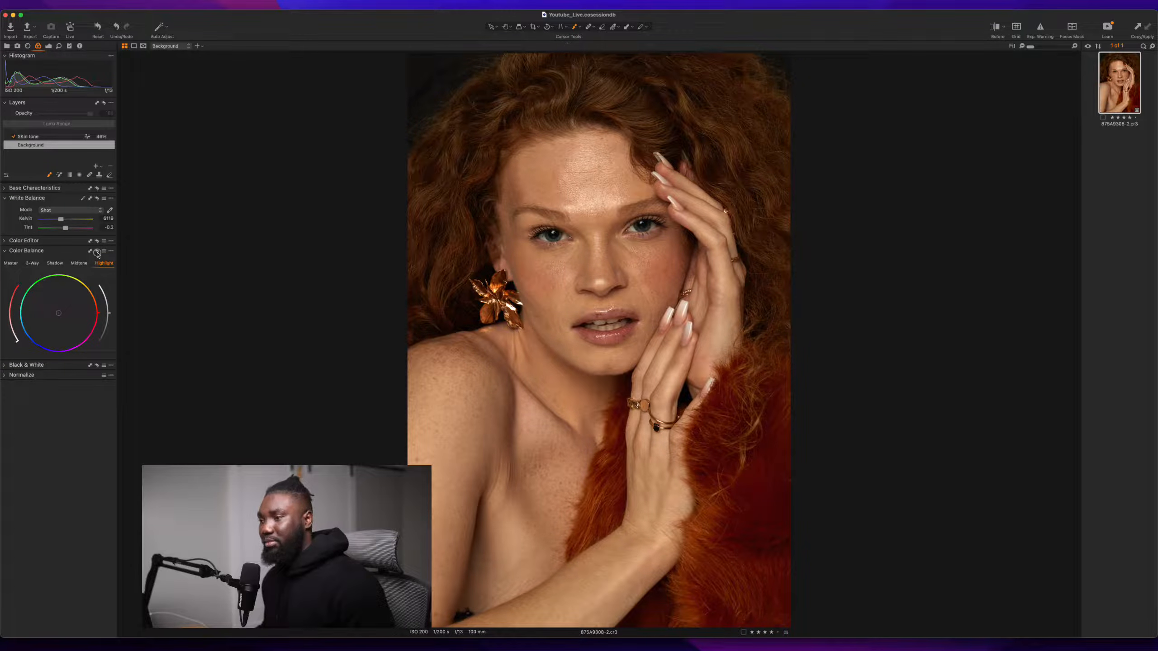
left_click(97, 254)
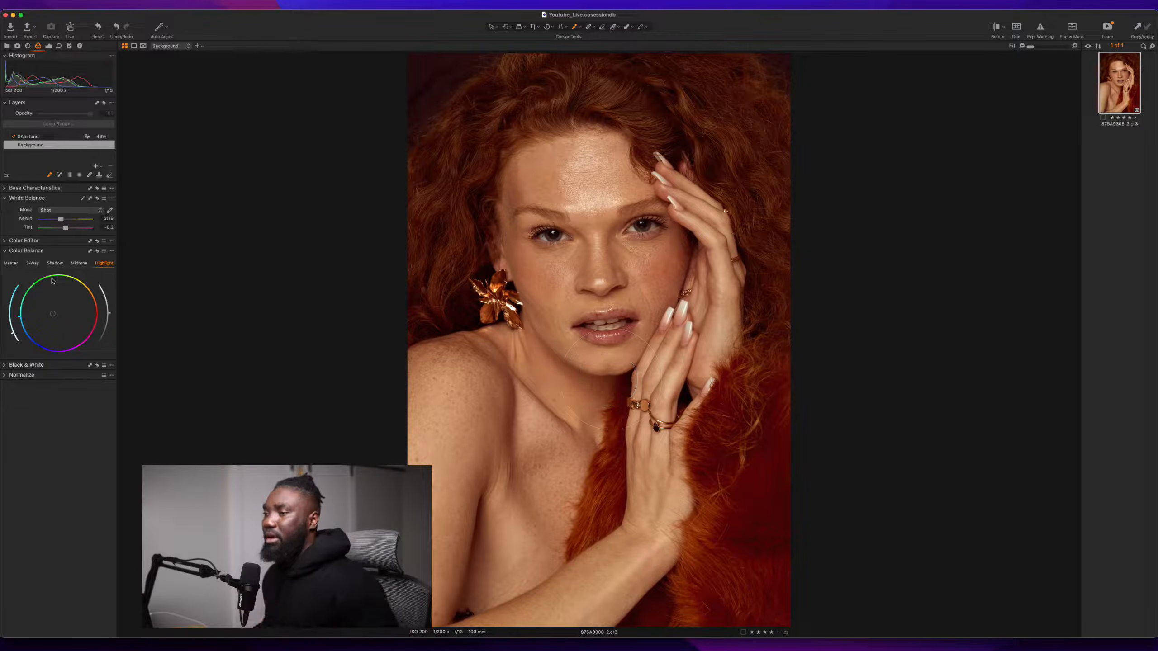
- Try darkening the shadows and adding a highlight point on the Background layer's Luma curve
left_click(50, 47)
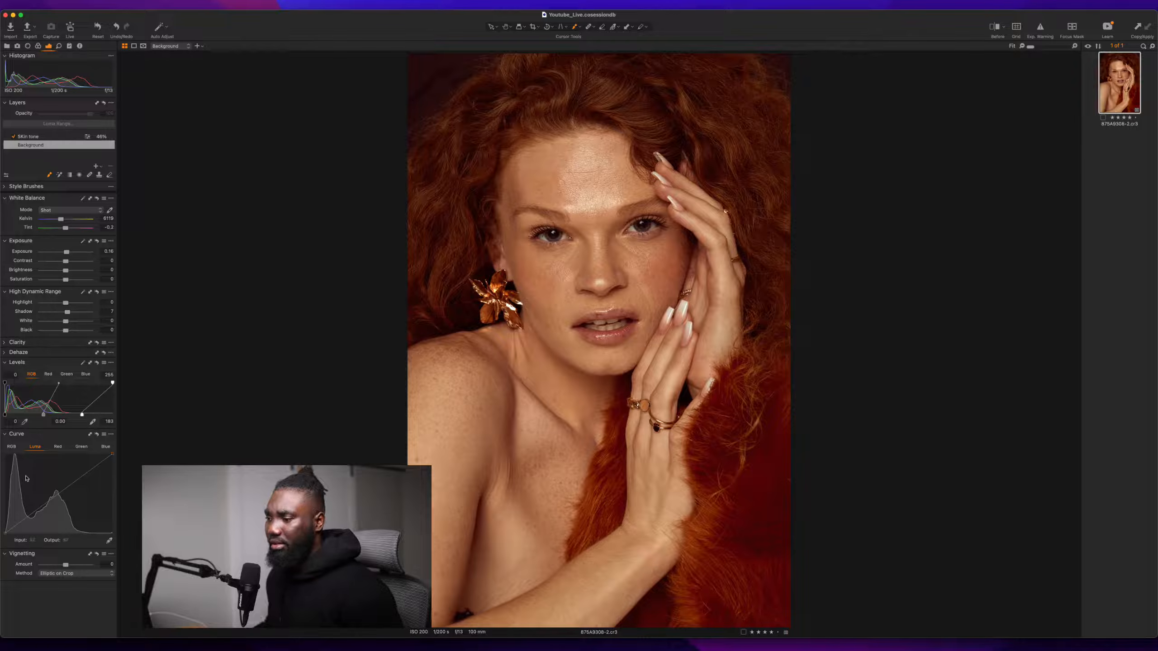
left_click(33, 516)
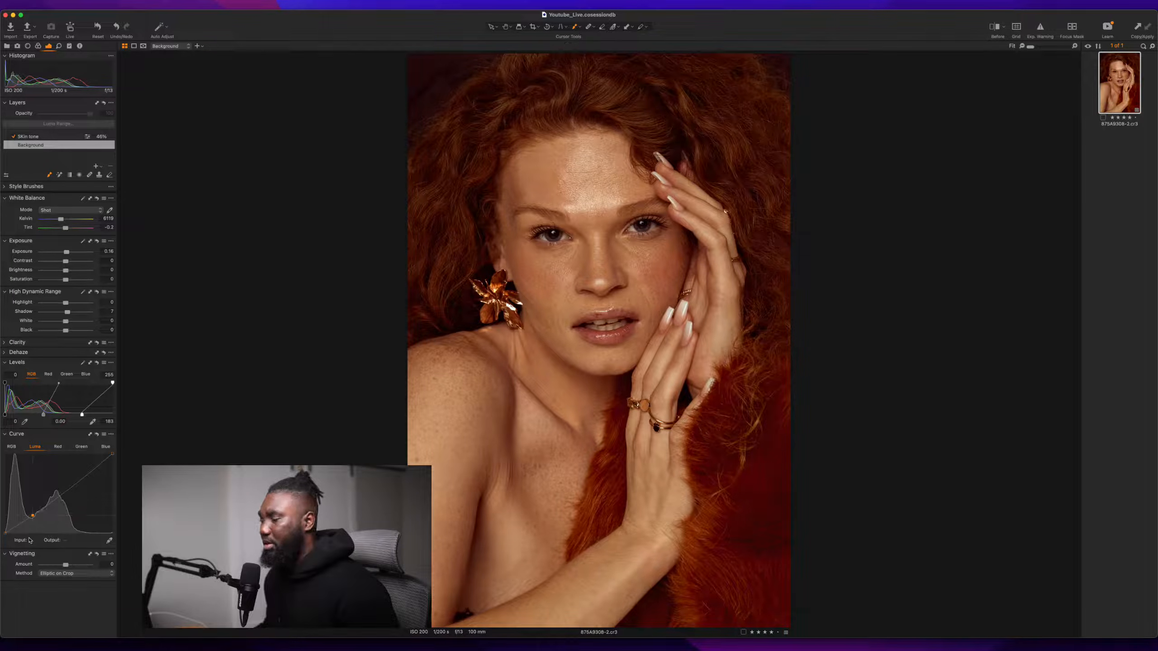
left_click_drag(32, 516, 34, 523)
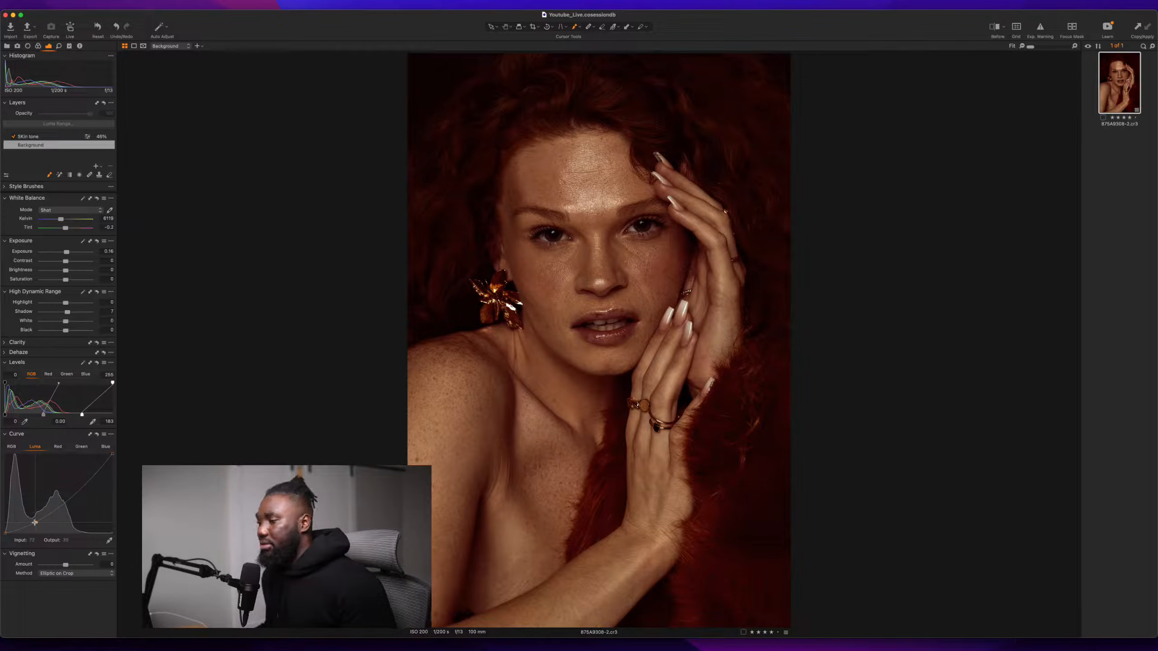
left_click_drag(35, 523, 33, 516)
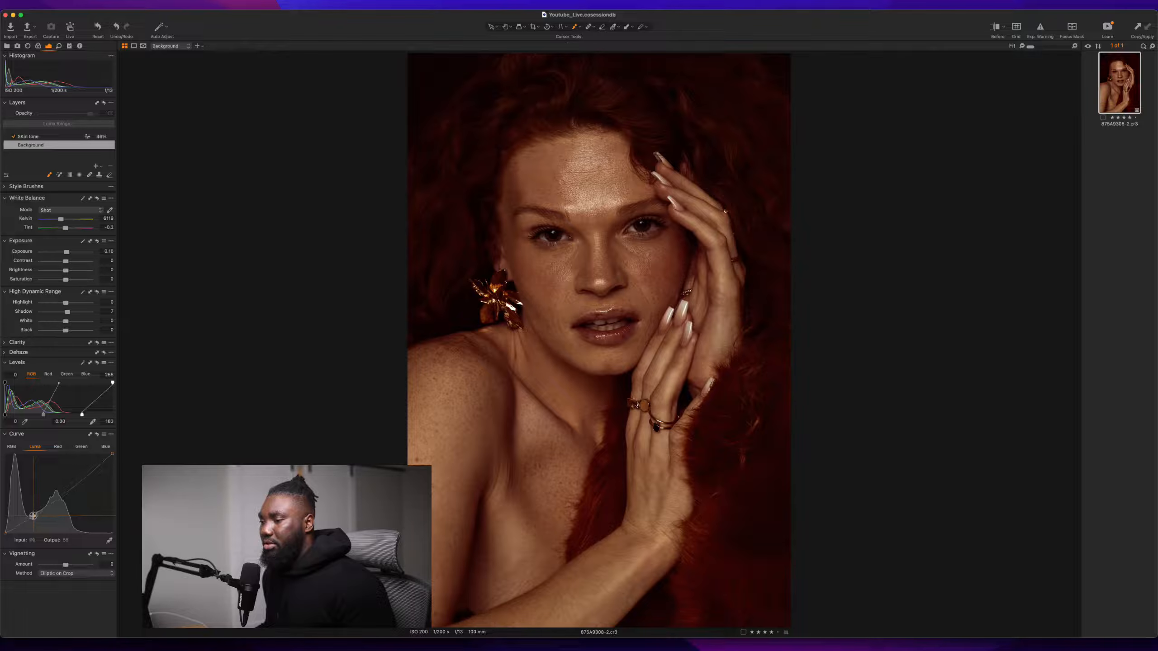
left_click(86, 472)
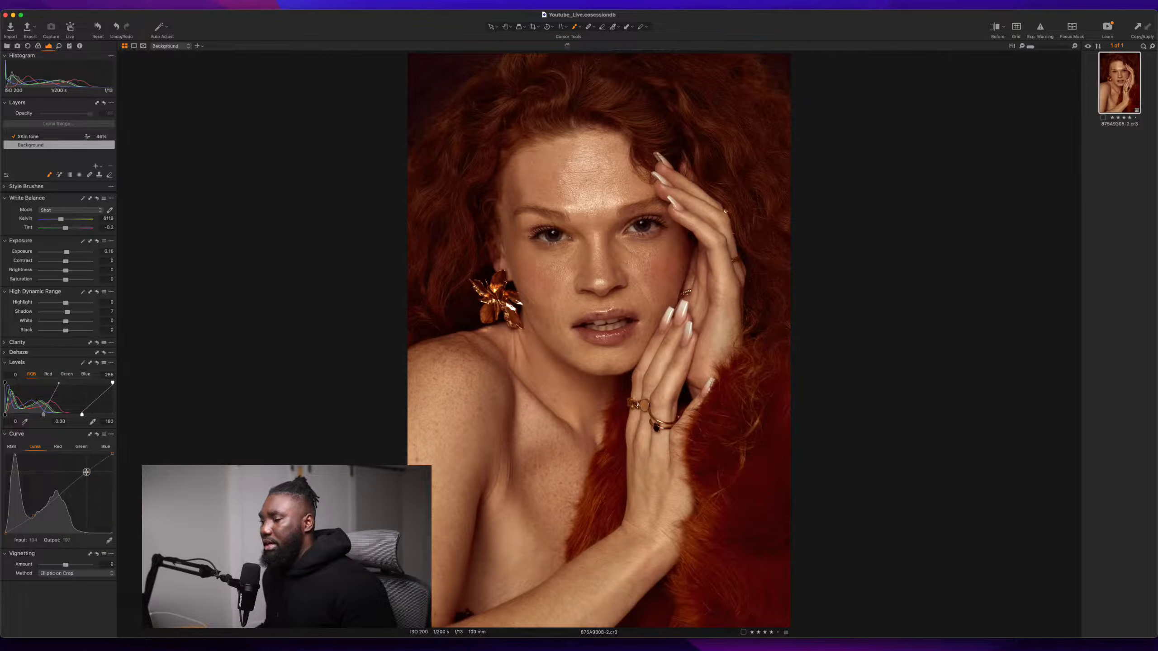
left_click_drag(86, 472, 86, 473)
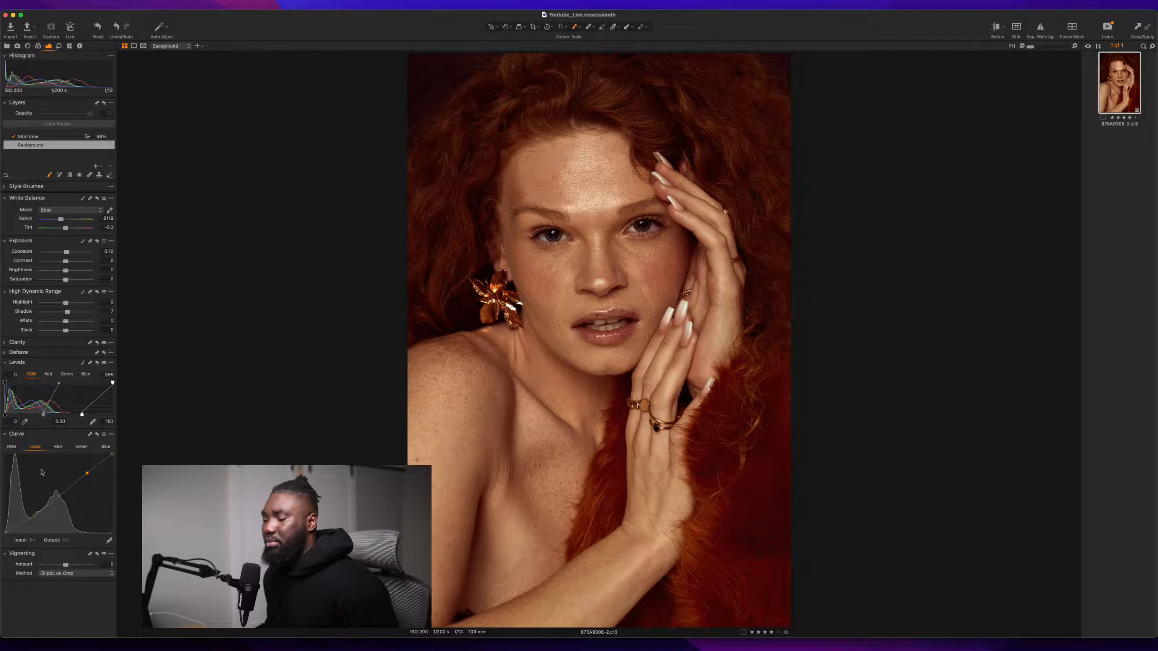
- Try adding contrast with the RGB curve and reset the curve adjustment
left_click(10, 447)
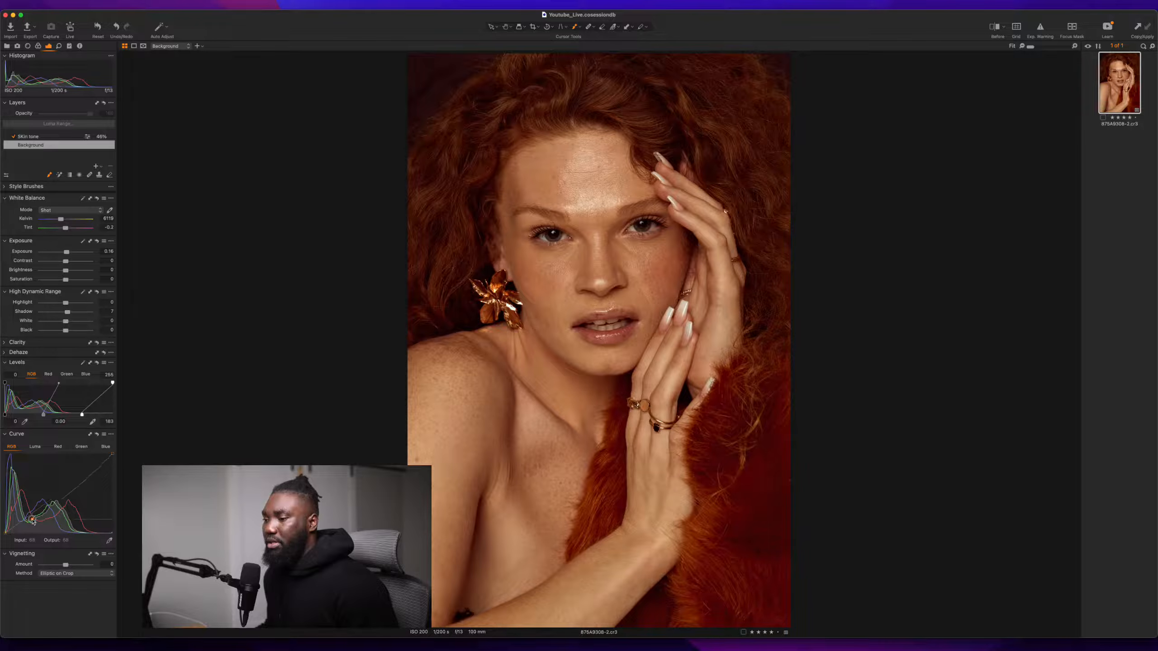
left_click_drag(85, 475, 85, 477)
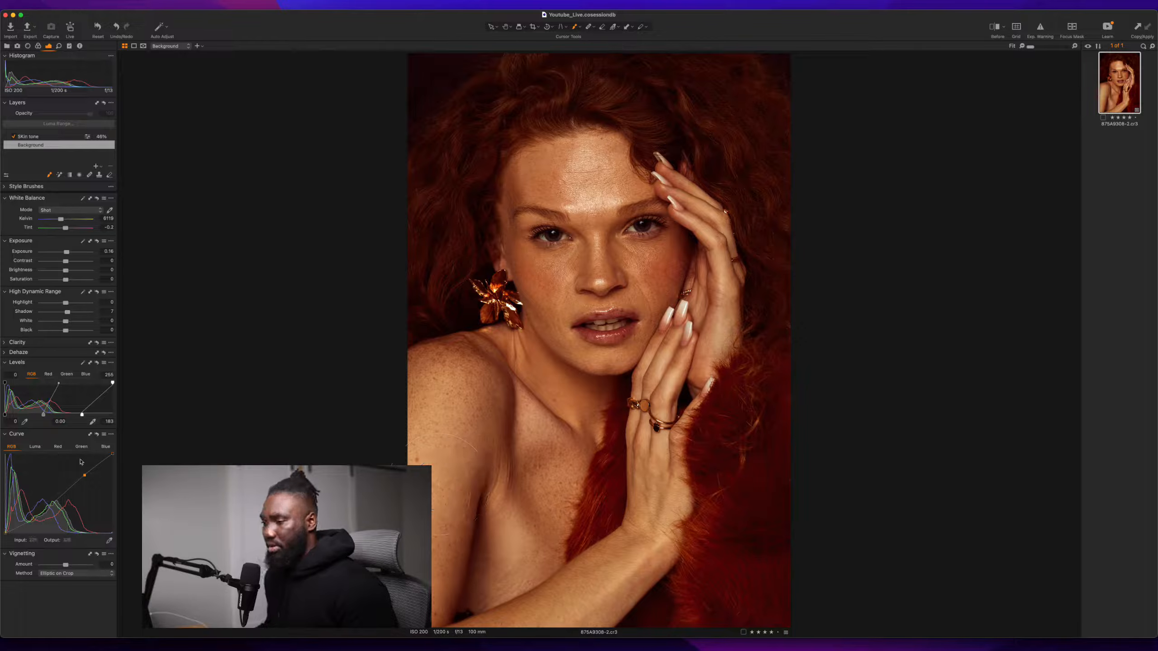
left_click(97, 435)
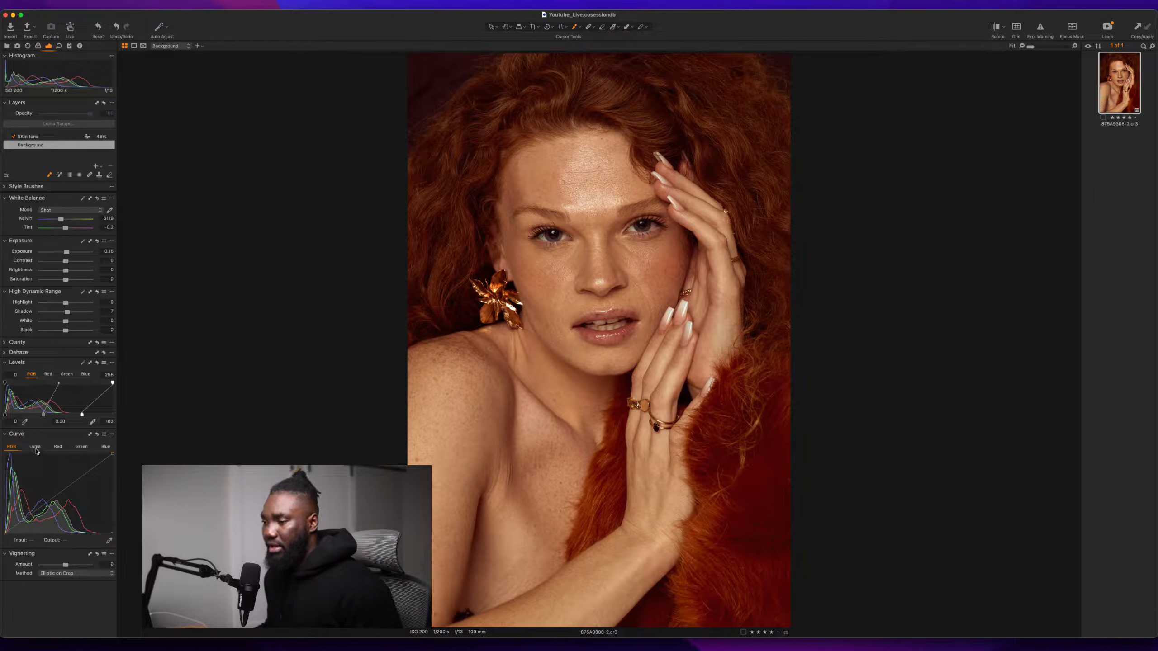
- Add contrast with the Luma curve by anchoring the highlights and slightly lowering the shadows, and compare the portrait with the original
left_click(35, 447)
left_click_drag(88, 472, 88, 472)
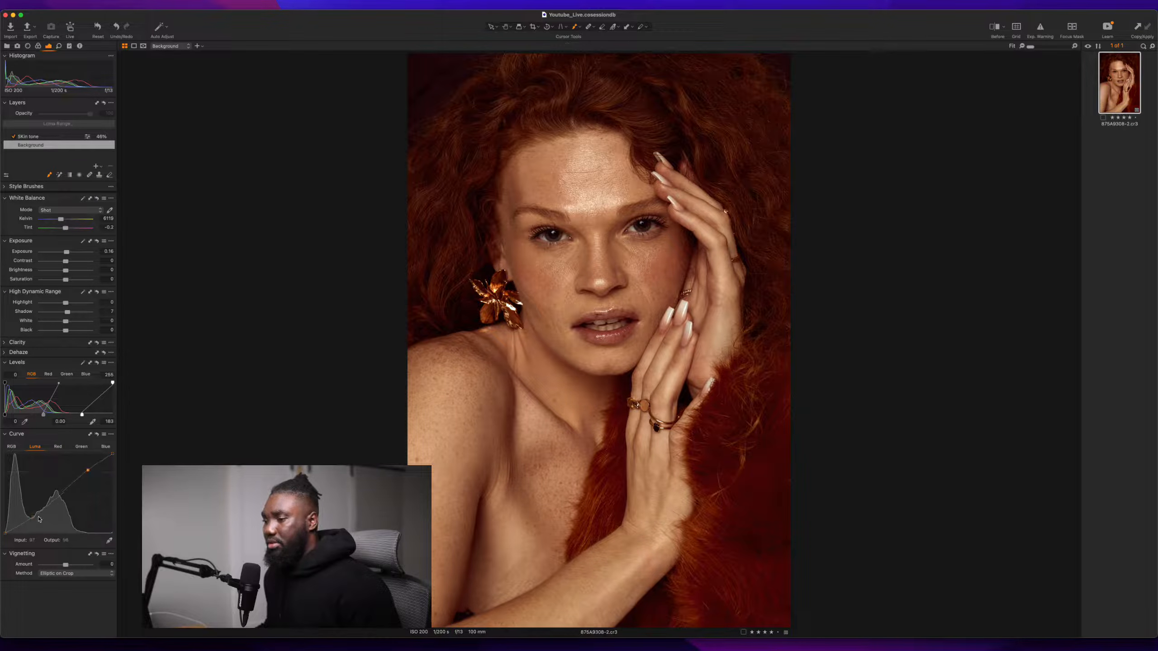
left_click_drag(31, 513, 31, 517)
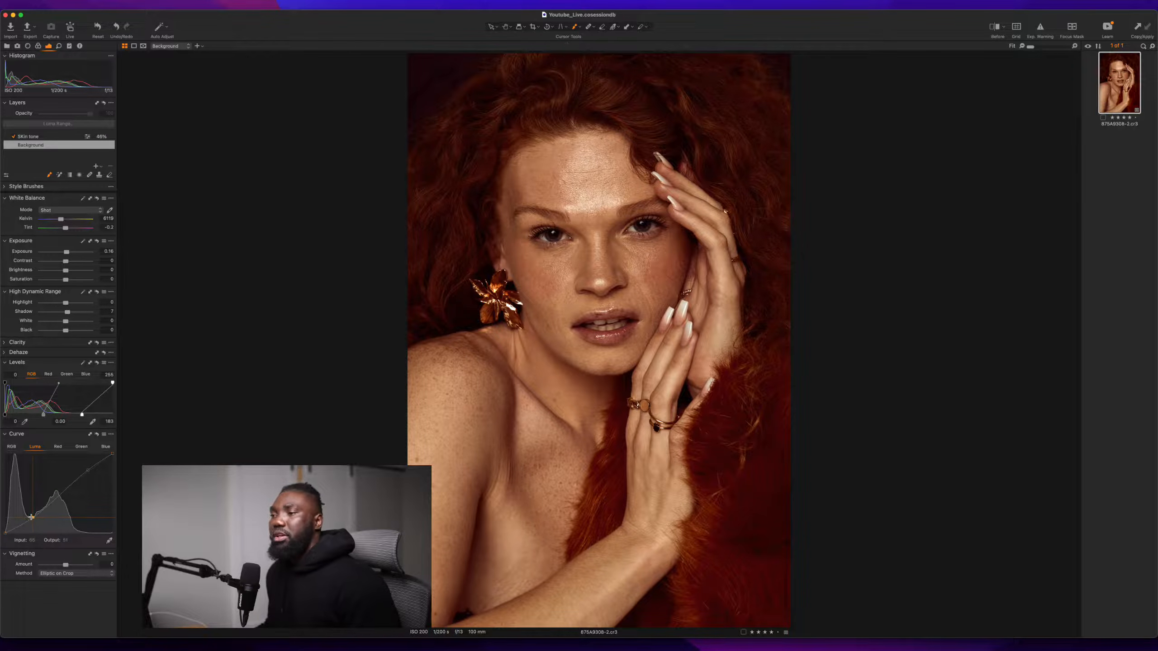
left_click_drag(65, 283, 70, 281)
double_click(70, 280)
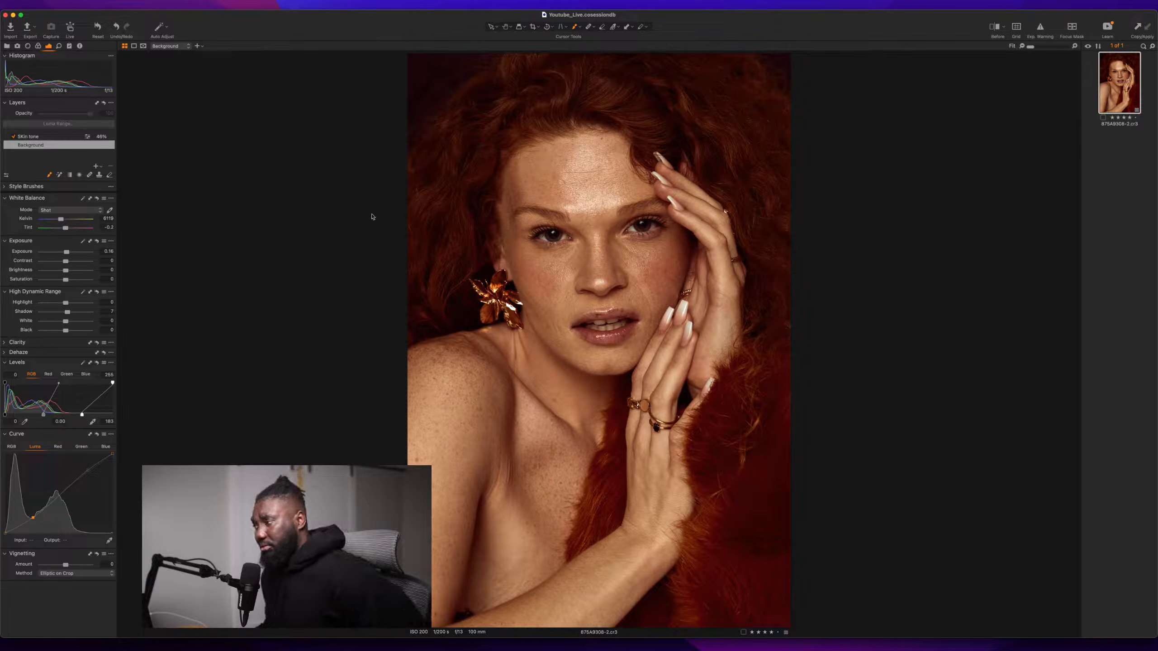
left_click(994, 28)
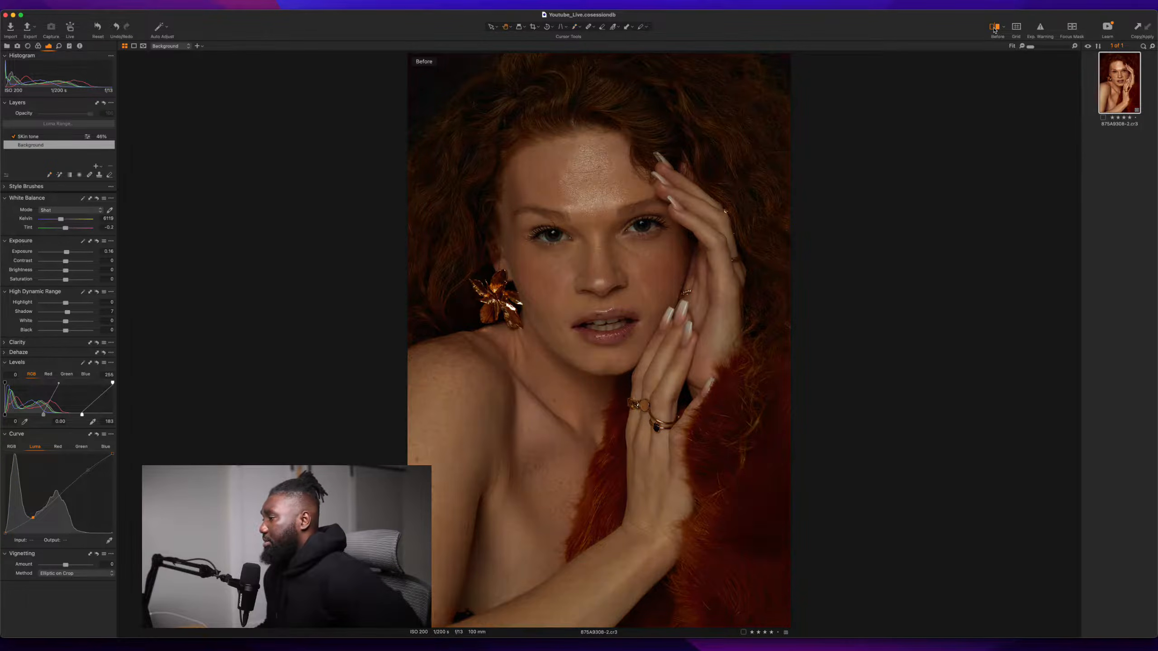
left_click(995, 29)
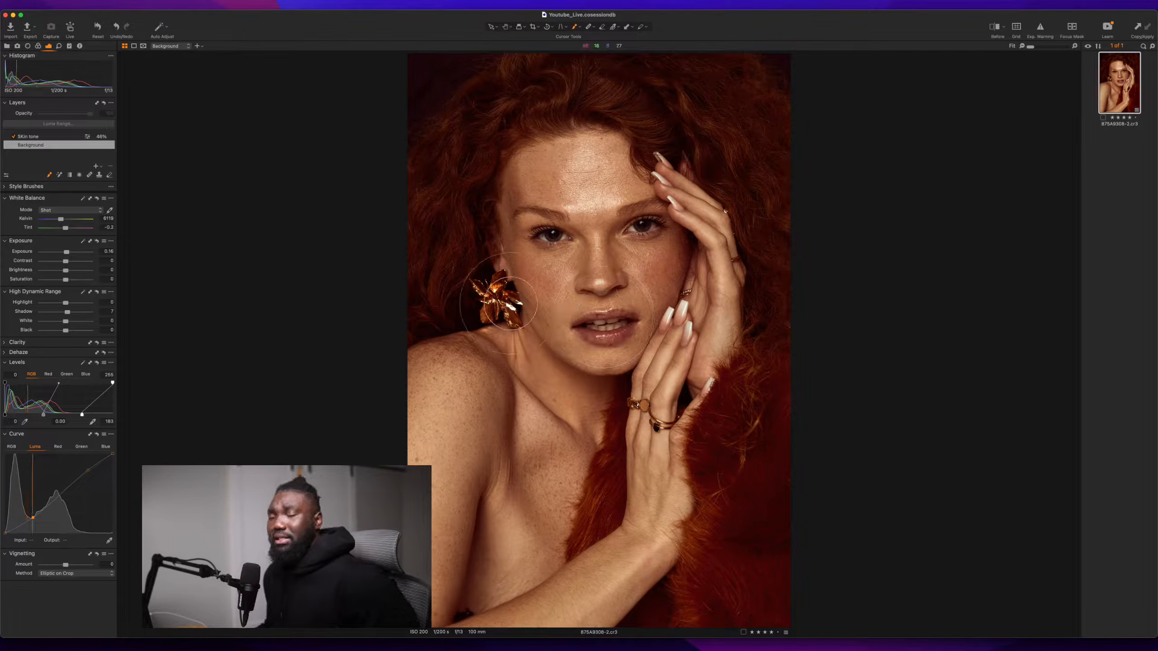
- Add a new adjustment layer above the Skin tone layer and name it Teeth
left_click(37, 137)
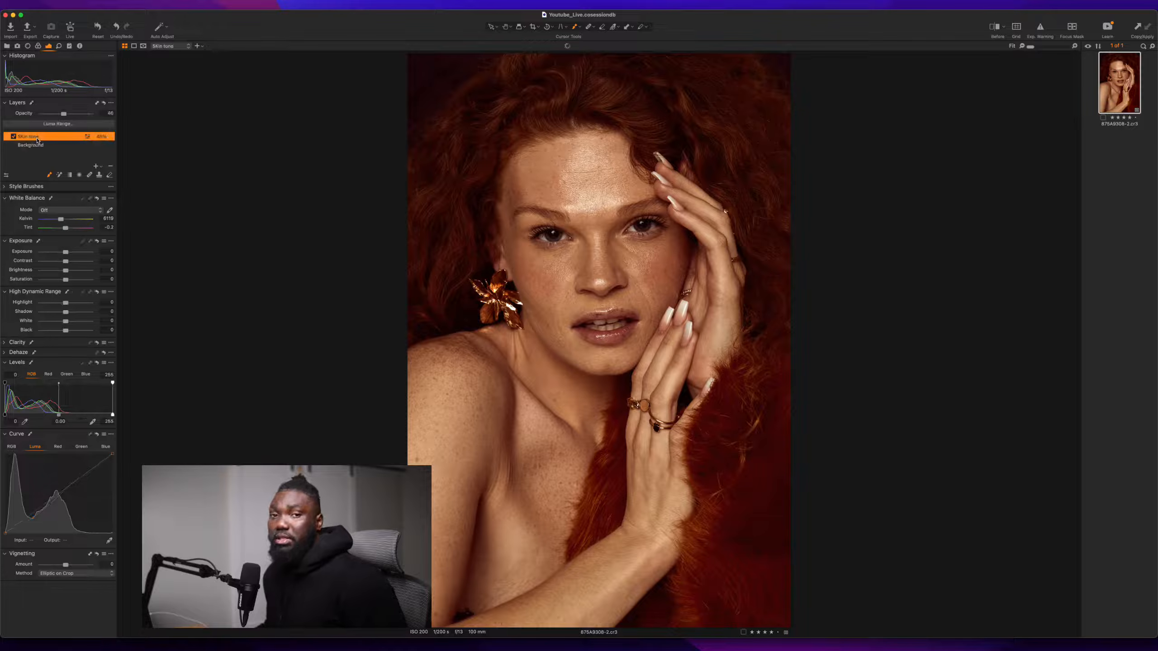
left_click(96, 167)
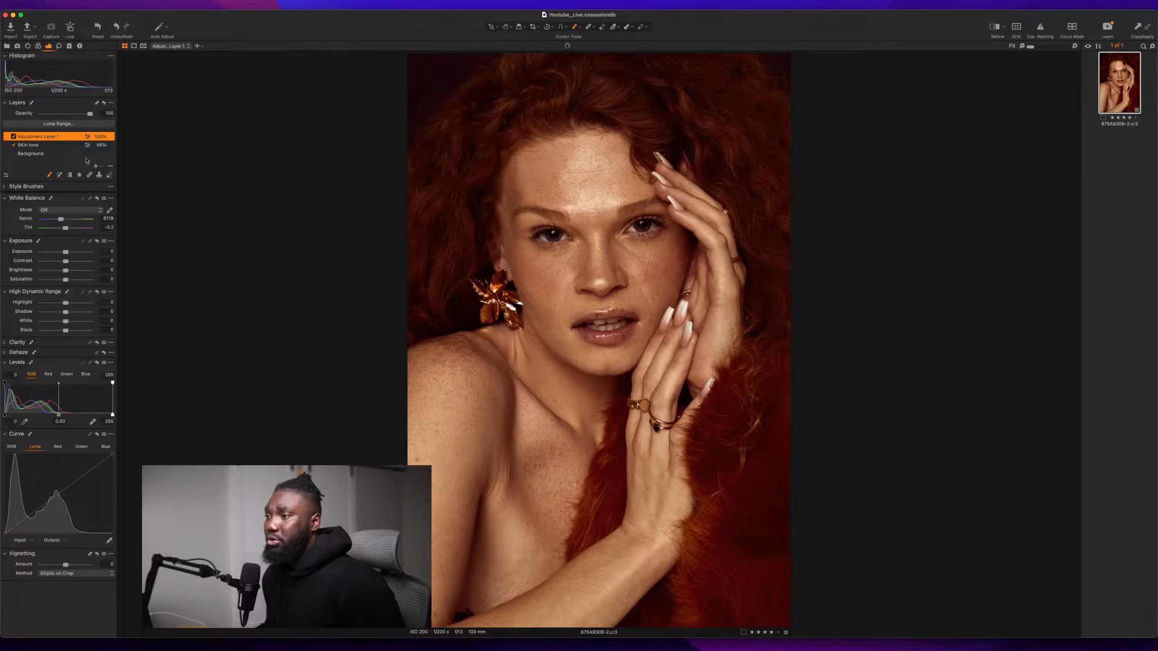
double_click(48, 138)
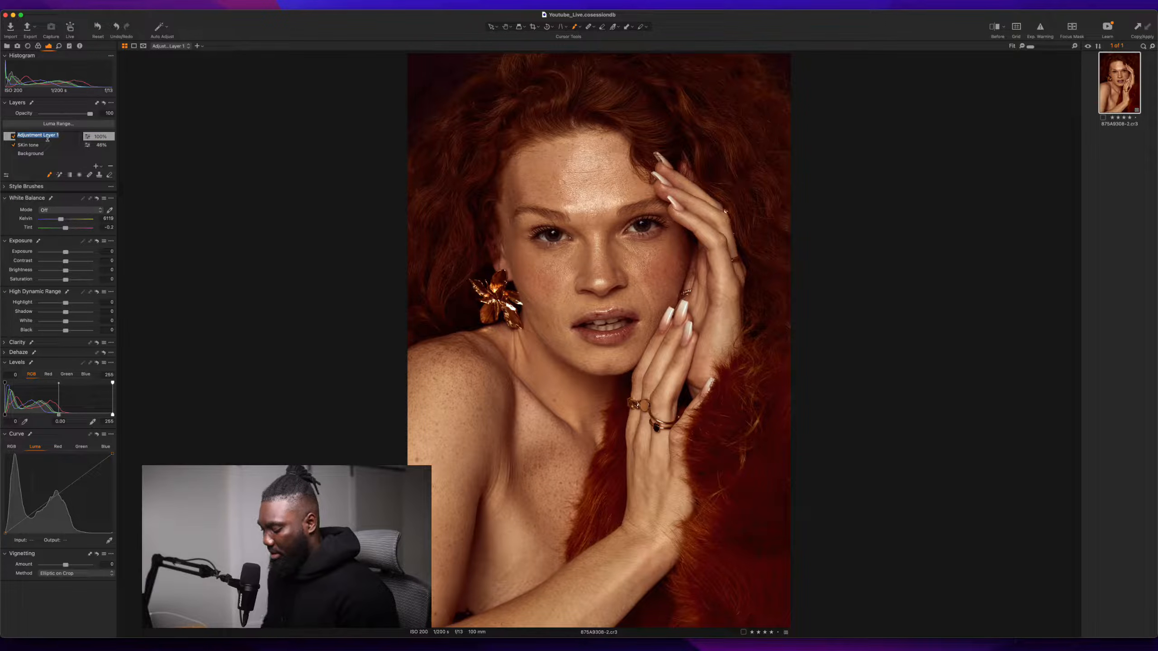
type("WHite")
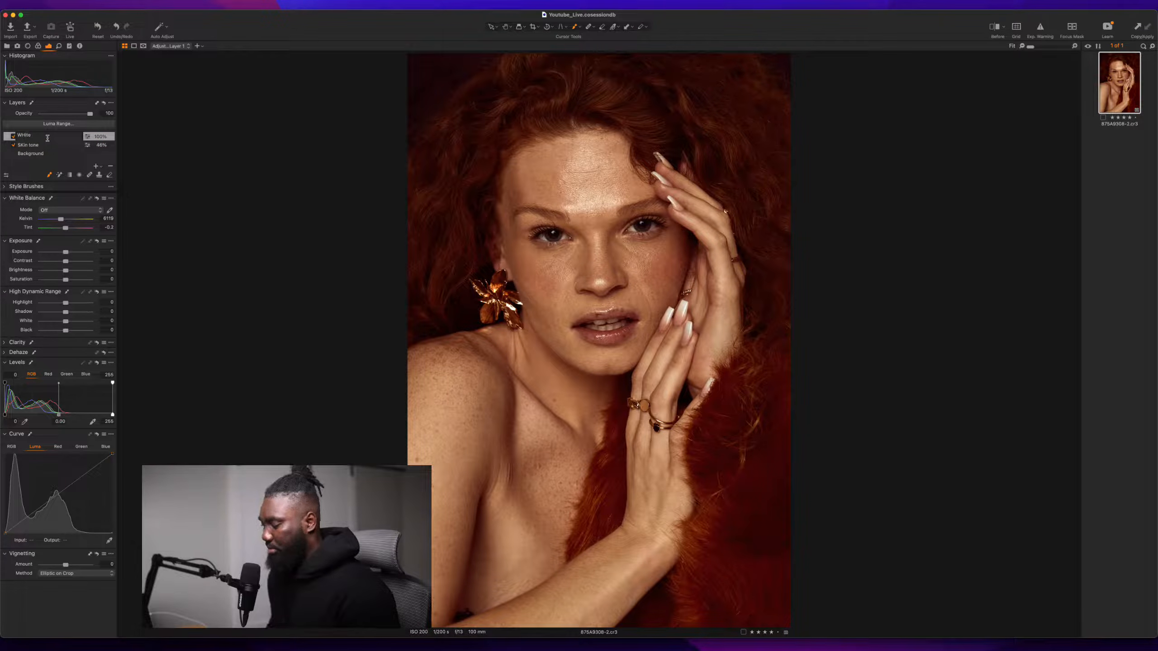
key("Return")
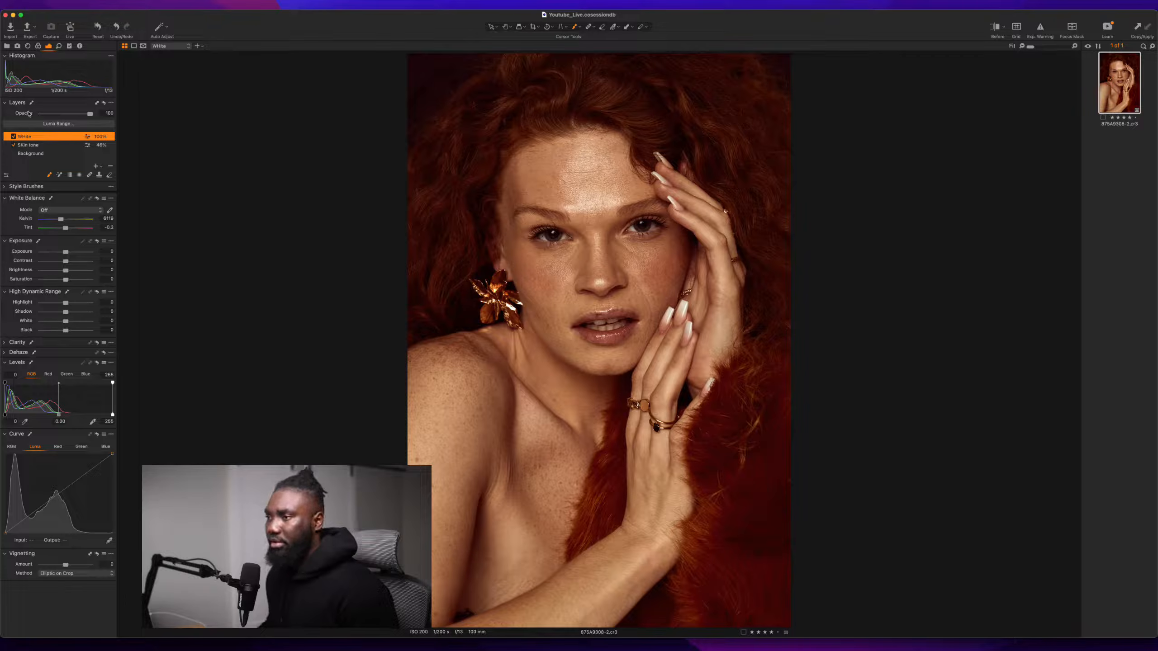
double_click(37, 139)
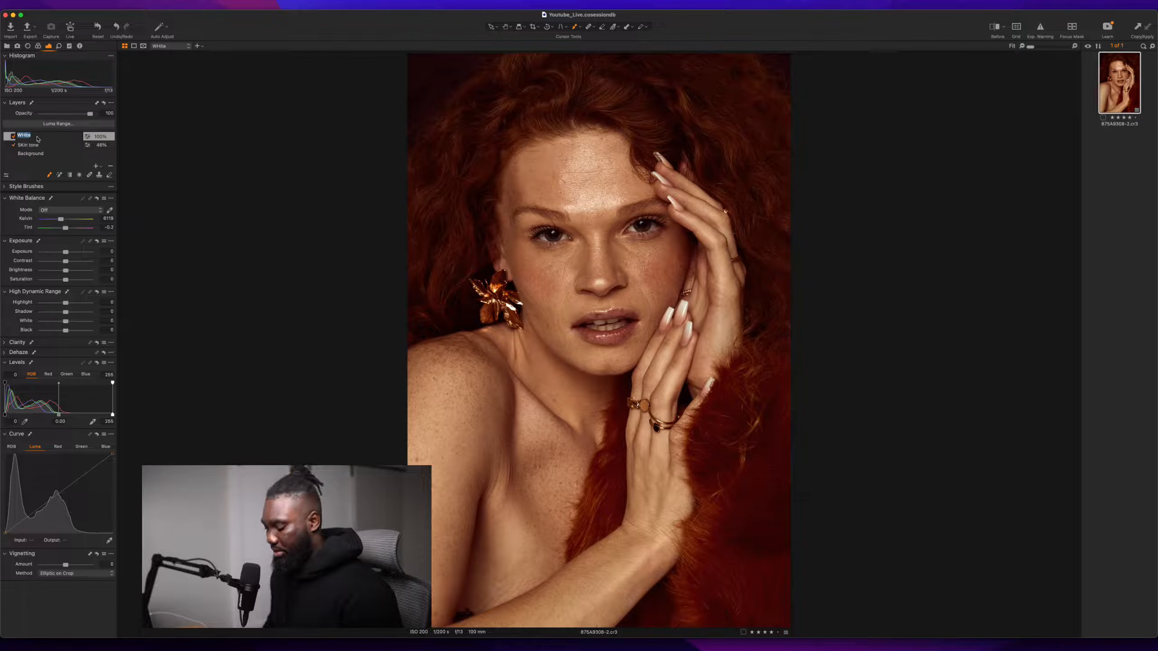
type("W")
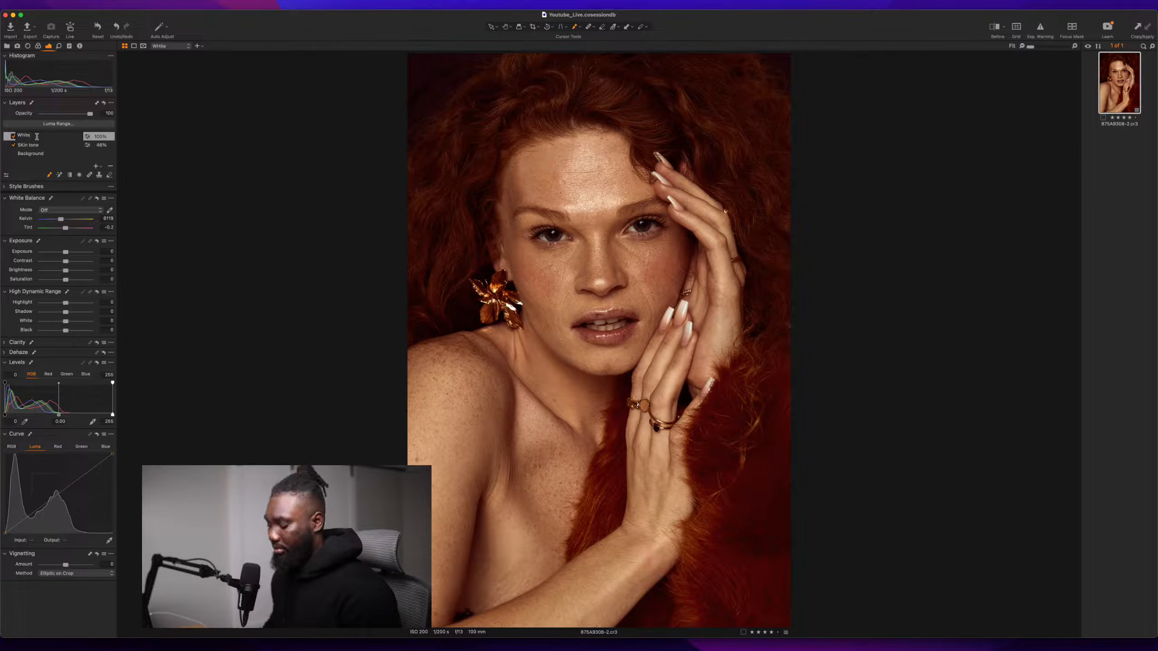
type("Teeth")
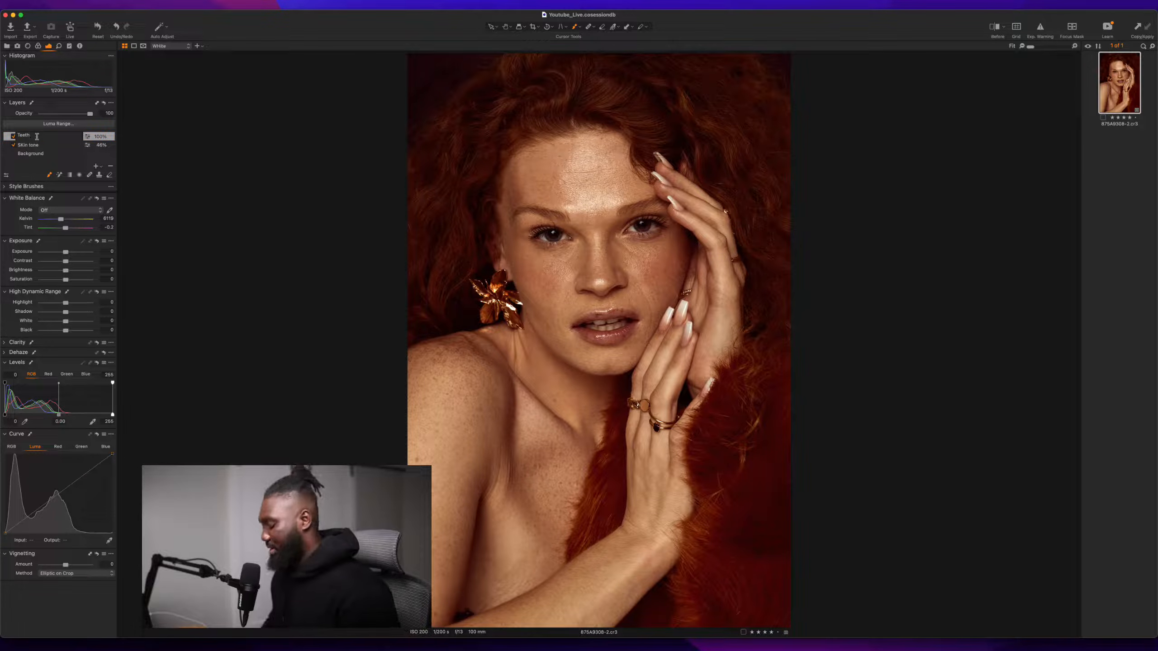
key("Return")
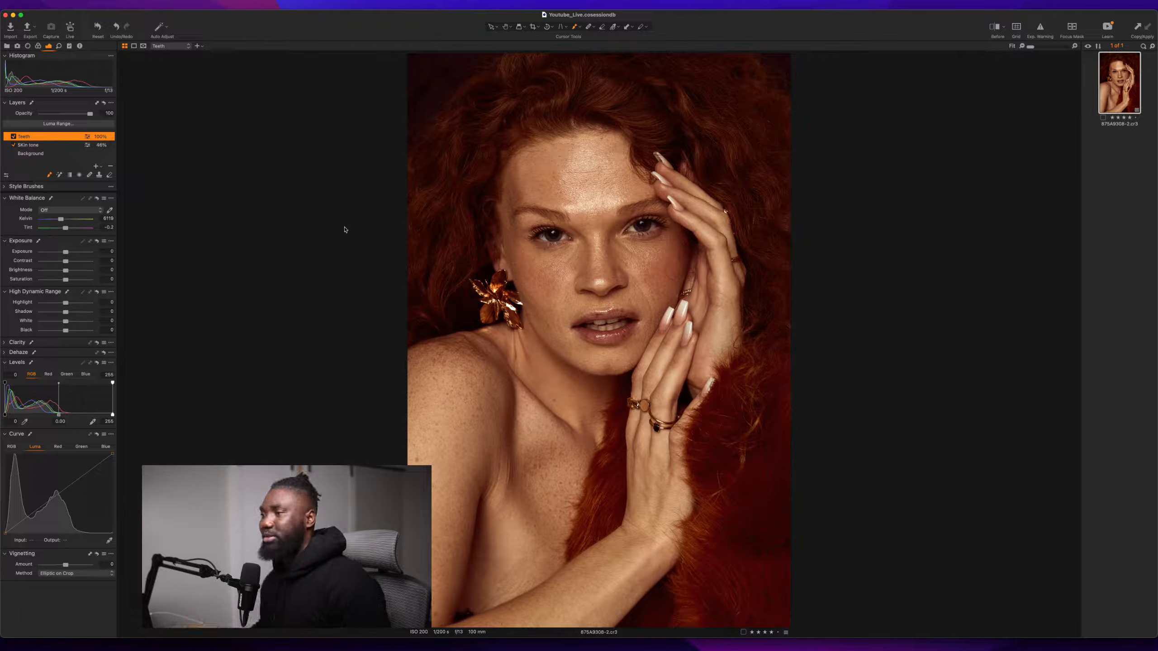
- Brush a mask over the model's teeth on the Teeth layer with a reduced brush size, working at 200% zoom
key("b")
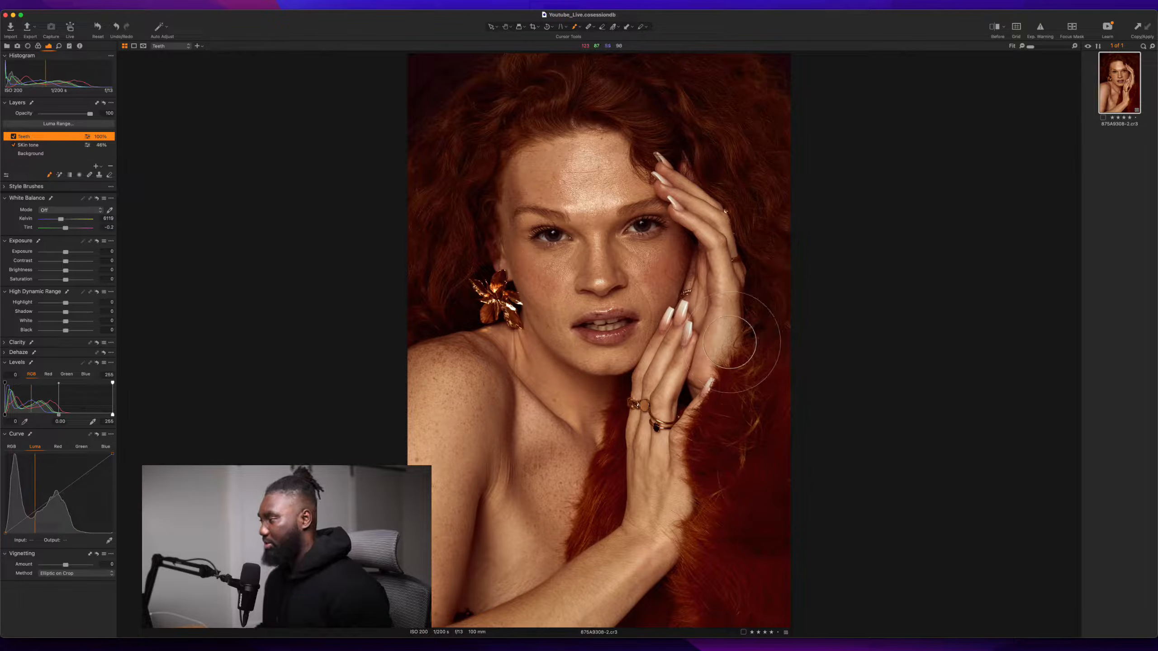
key("z")
left_click(613, 323)
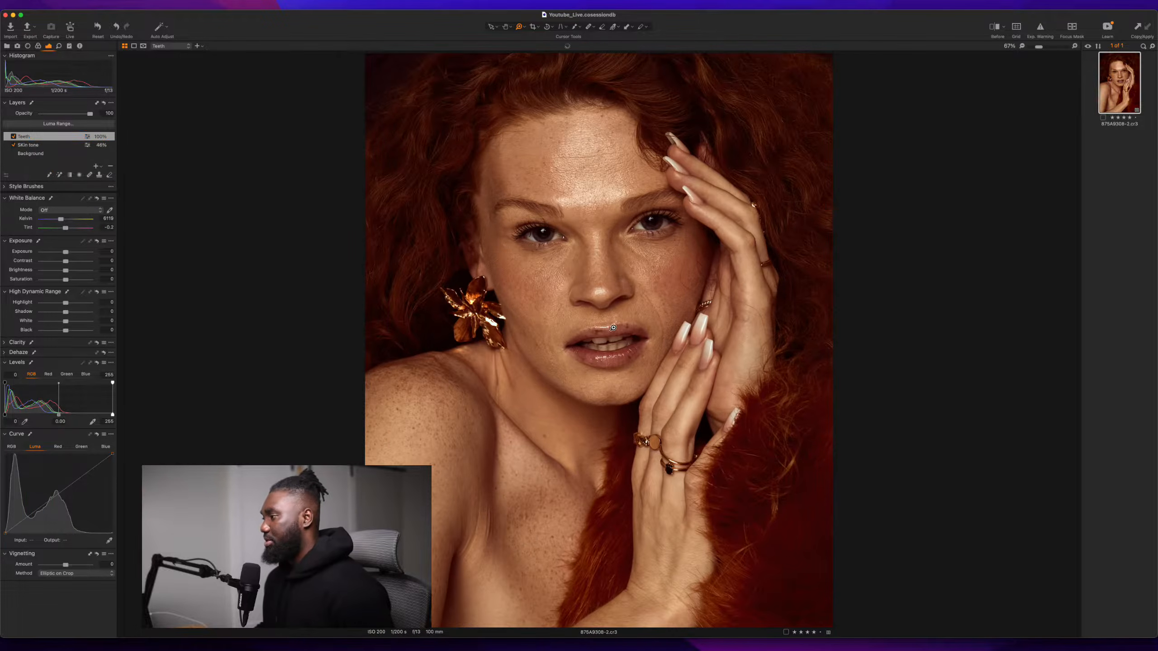
left_click(613, 352)
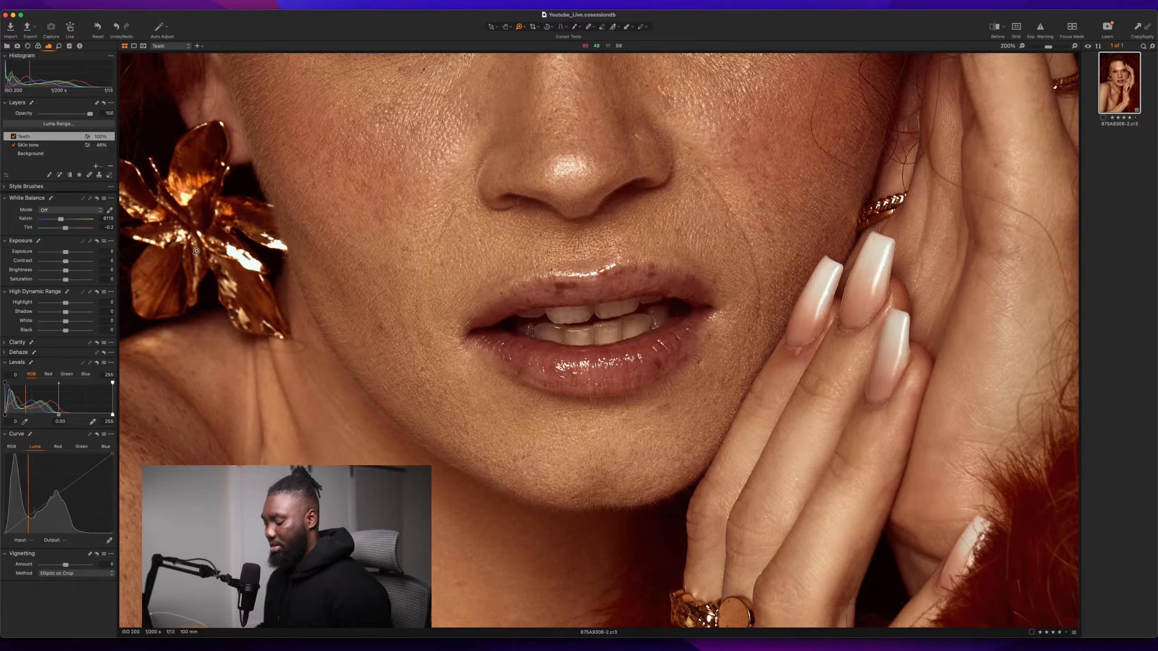
key("b")
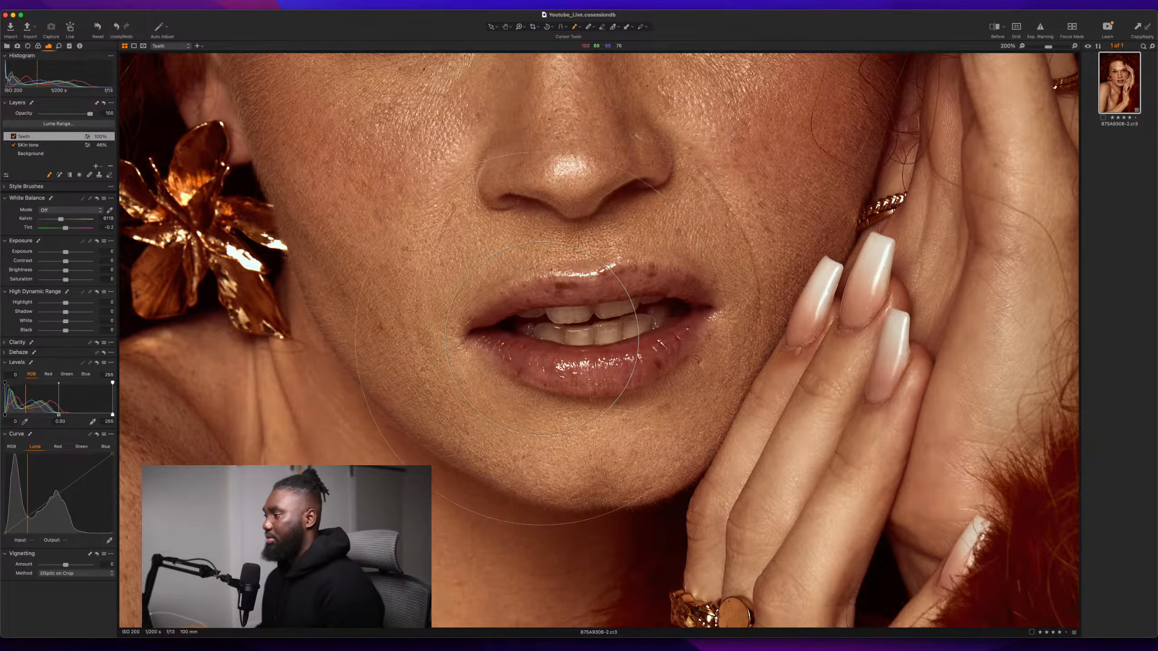
key("bracketleft")
key("bracketleft")
key("bracketleft")
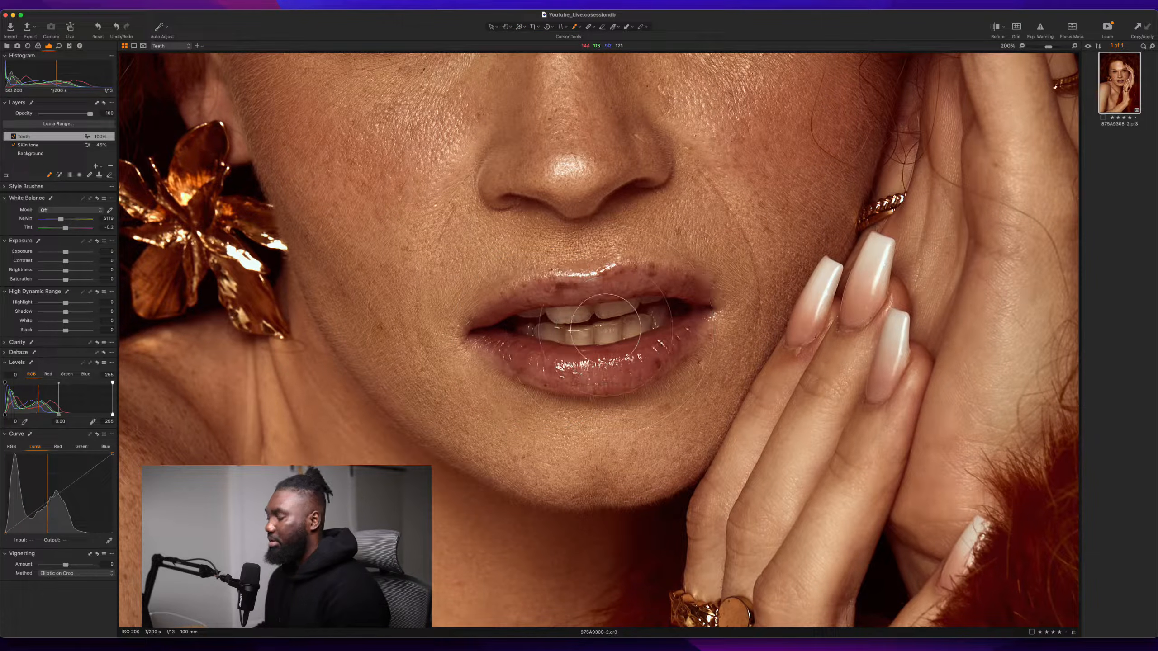
key("bracketleft")
key("bracketleft")
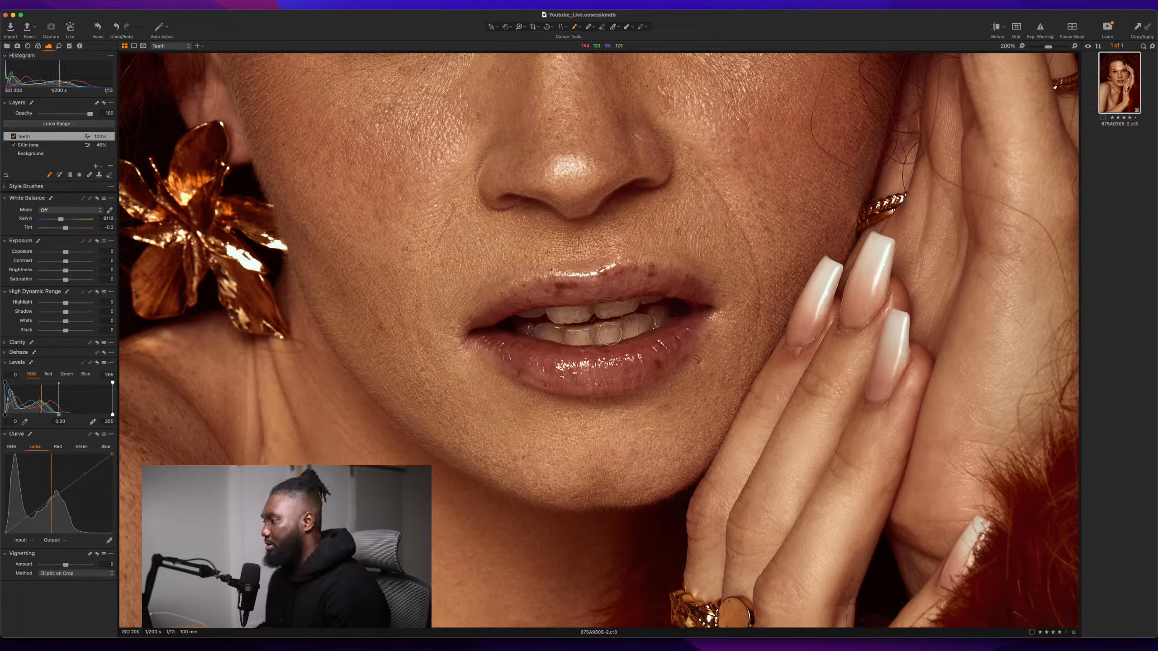
mouse_move(595, 333)
left_mouse_down()
mouse_move(661, 317)
mouse_move(595, 334)
mouse_move(539, 328)
mouse_move(577, 336)
mouse_move(565, 337)
mouse_move(604, 338)
mouse_move(632, 309)
mouse_move(605, 313)
mouse_move(631, 307)
mouse_move(531, 314)
mouse_move(655, 302)
mouse_move(535, 315)
mouse_move(596, 322)
left_mouse_up()
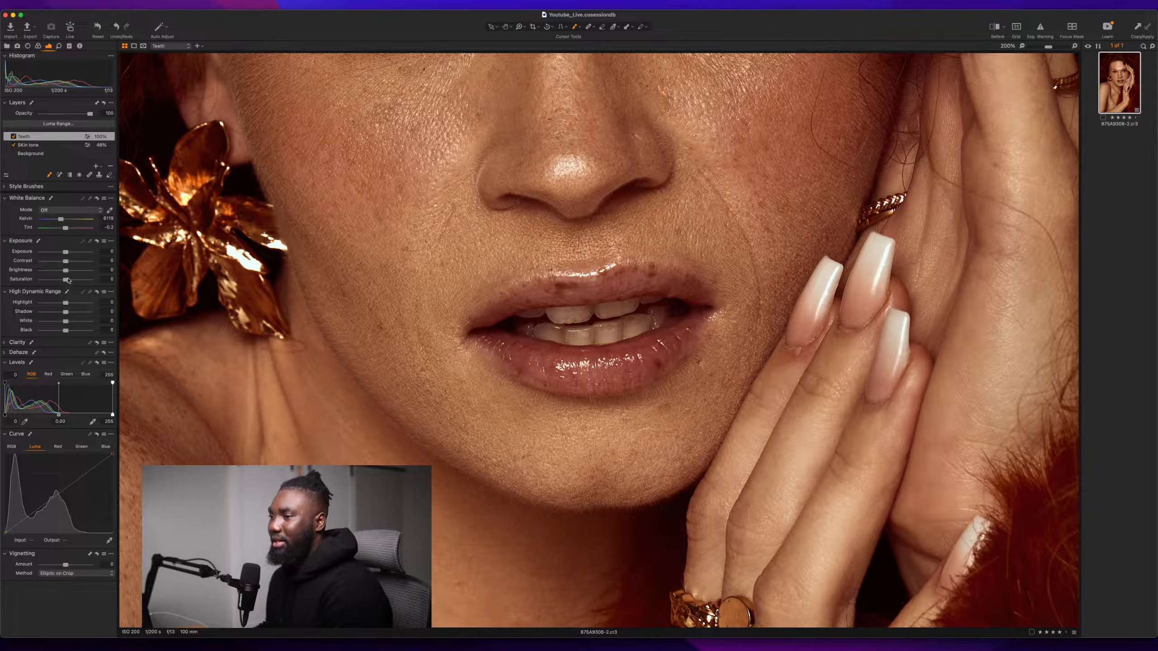
- On the Teeth layer, raise Shadow to 40 and cool the white balance to about 4313 Kelvin, and compare with the layer off
left_click_drag(70, 316, 75, 315)
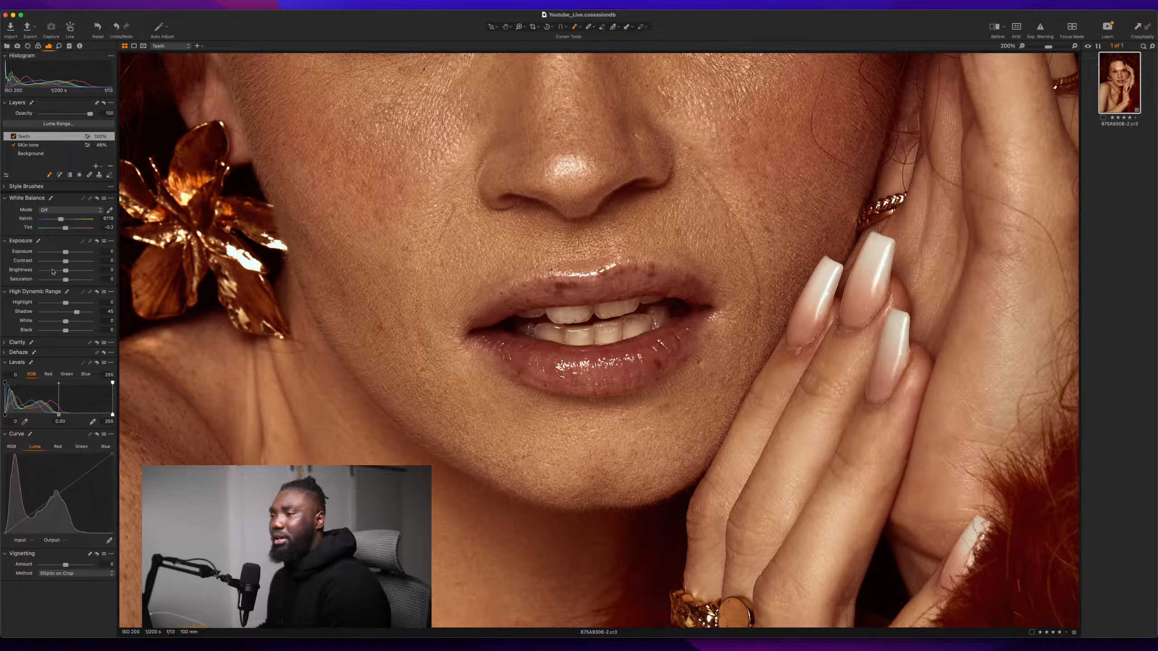
mouse_move(60, 219)
left_mouse_down()
mouse_move(48, 220)
mouse_move(64, 231)
left_mouse_up()
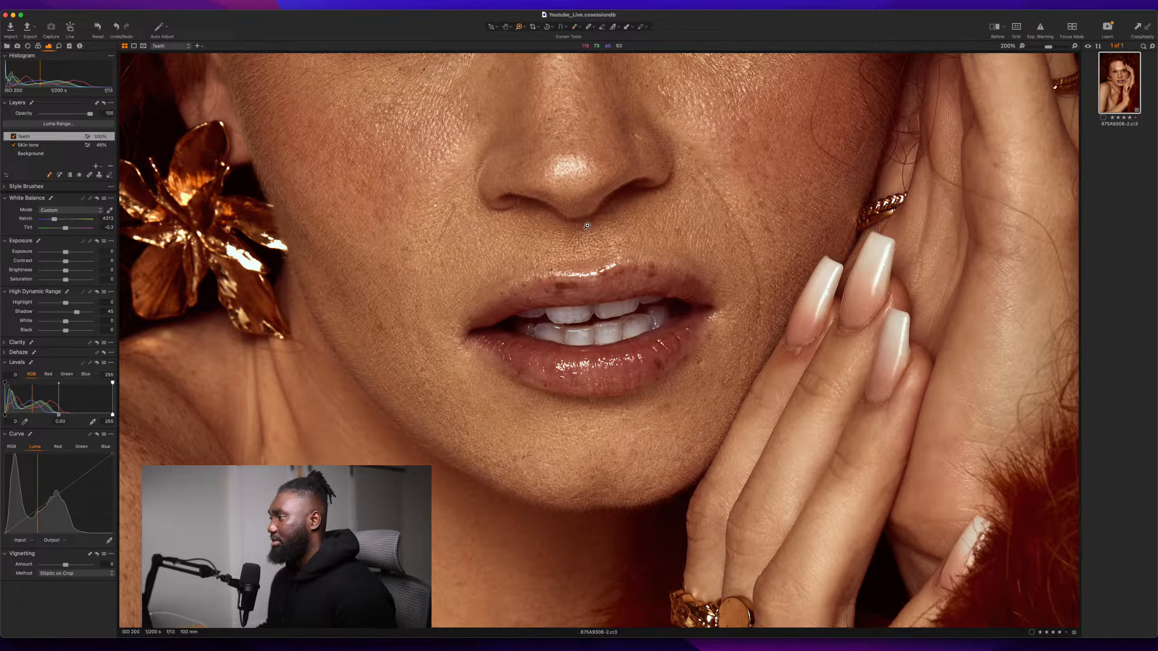
key("z")
left_click(548, 227, "alt")
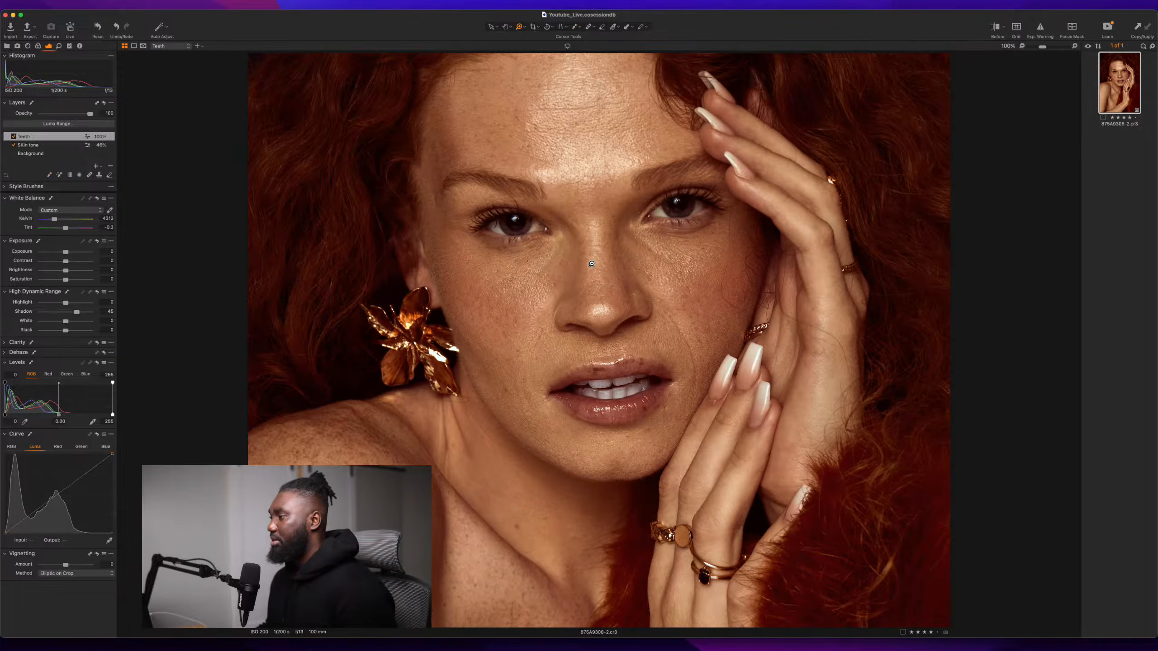
left_click(605, 276, "alt")
left_click(616, 322, "alt")
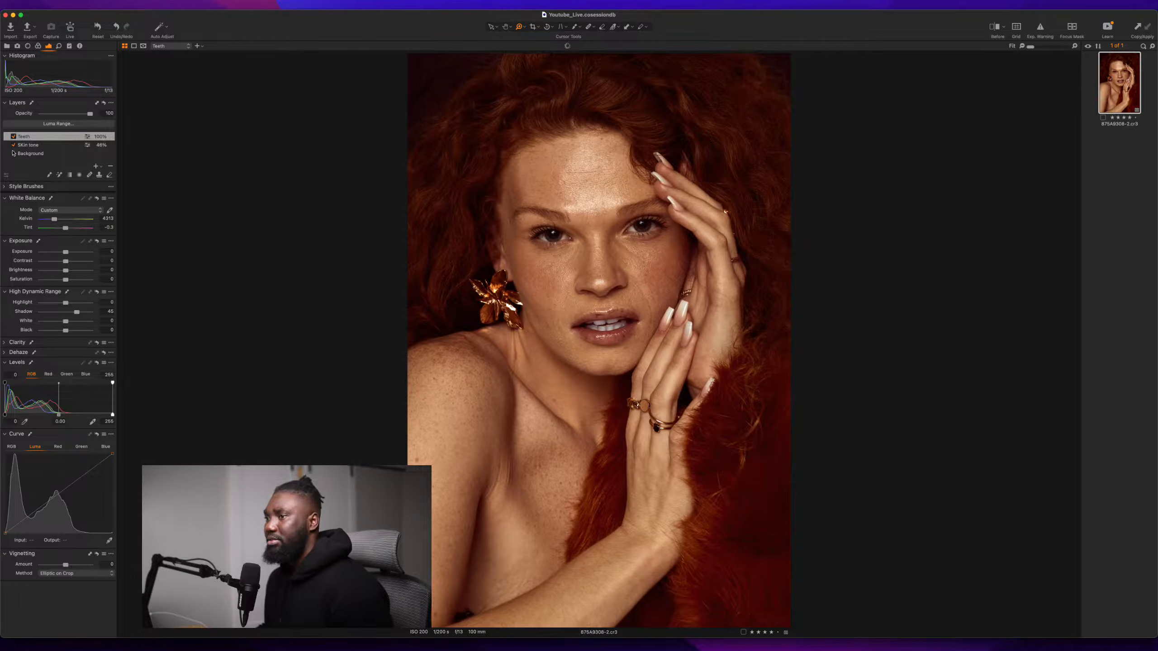
left_click(14, 136)
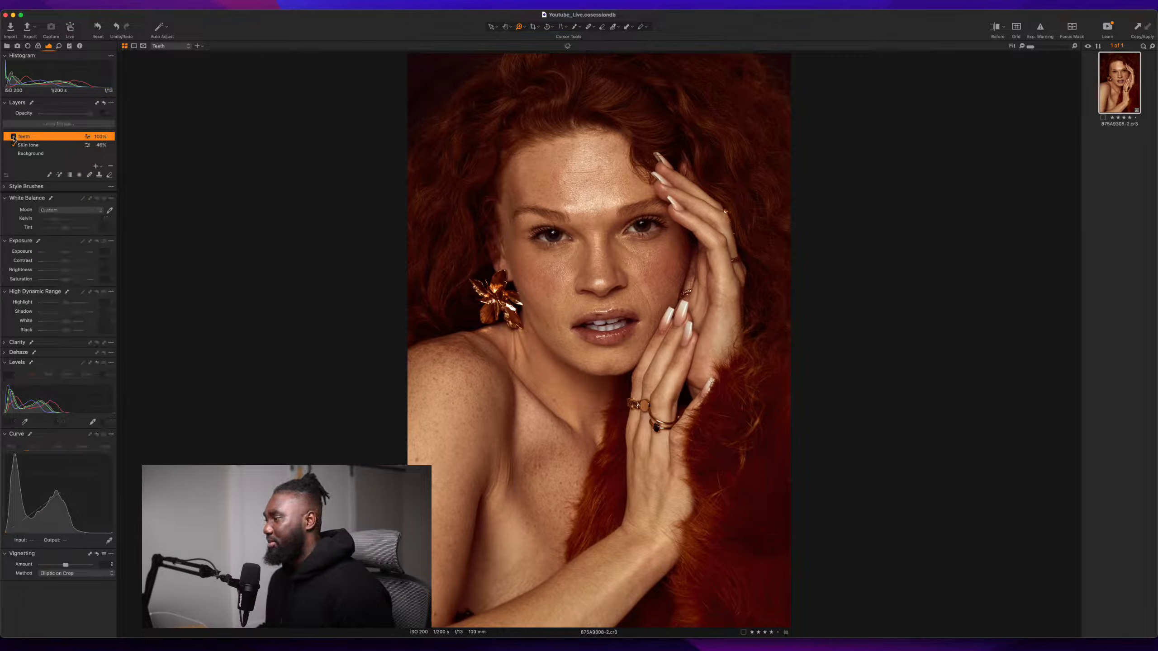
left_click(13, 137)
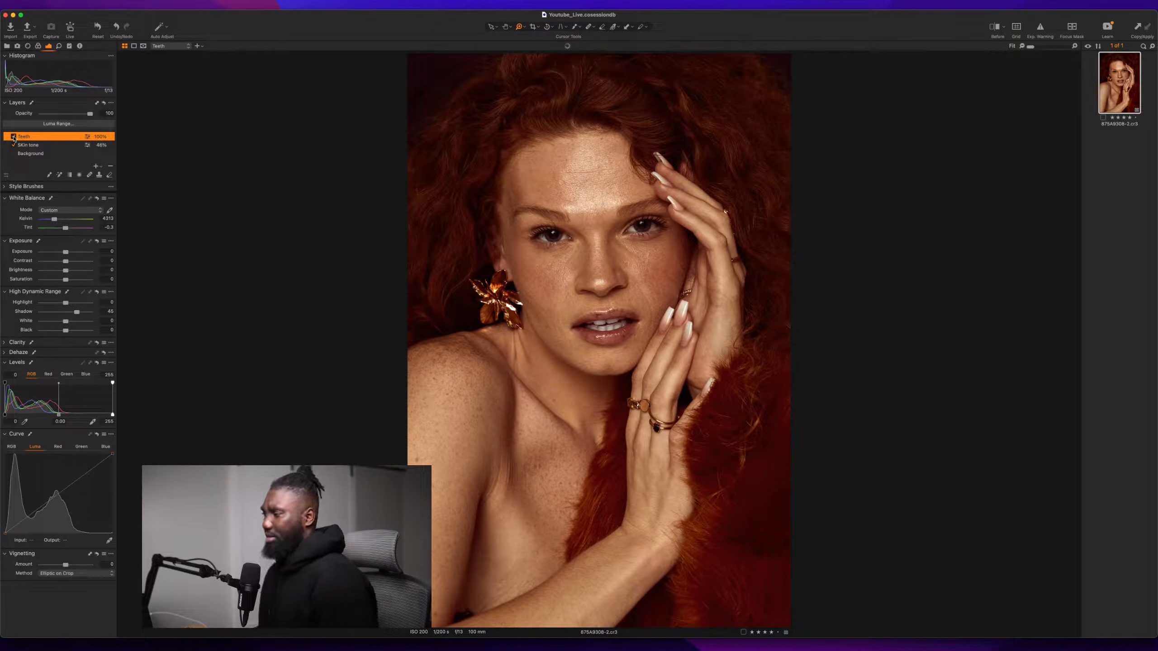
- Brush the whites of both eyes into the Teeth layer's mask, working at 200% zoom
left_click(643, 229)
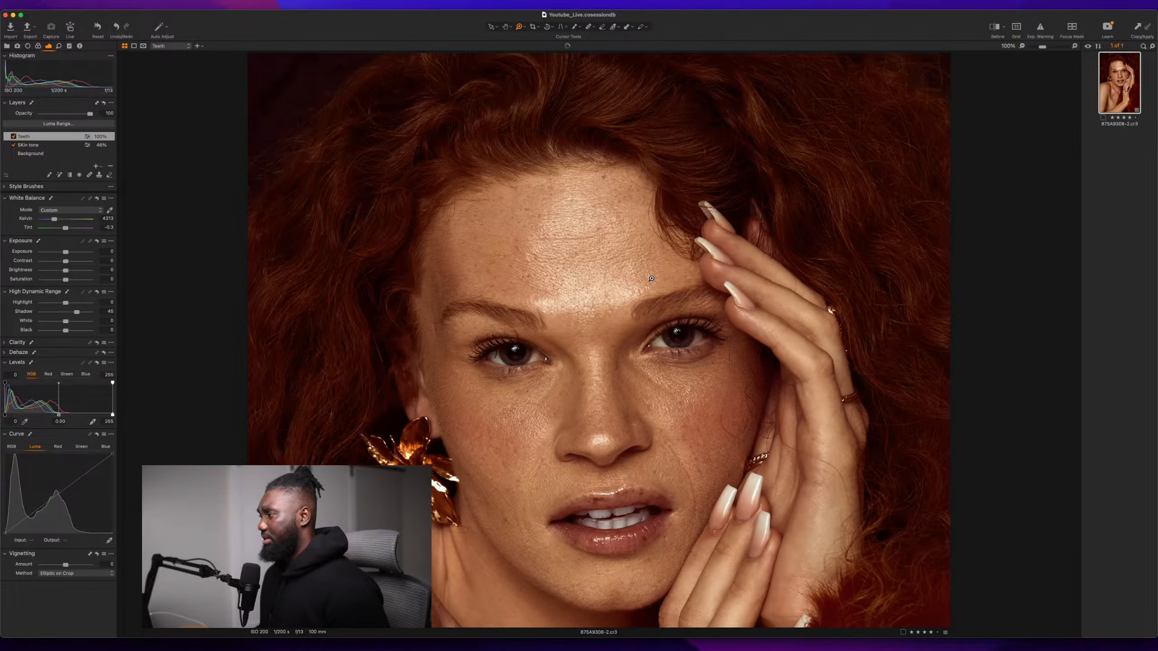
left_click(699, 327)
scroll(699, 326, "down", 5)
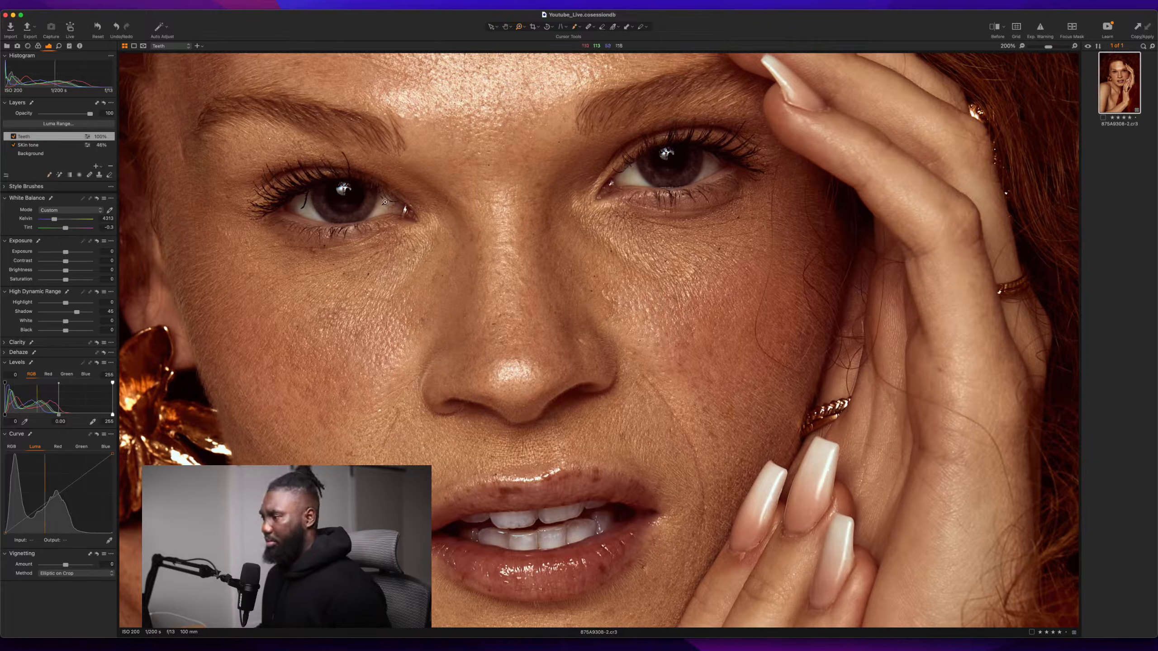
key("b")
mouse_move(381, 210)
left_mouse_down()
mouse_move(371, 208)
mouse_move(385, 204)
left_mouse_up()
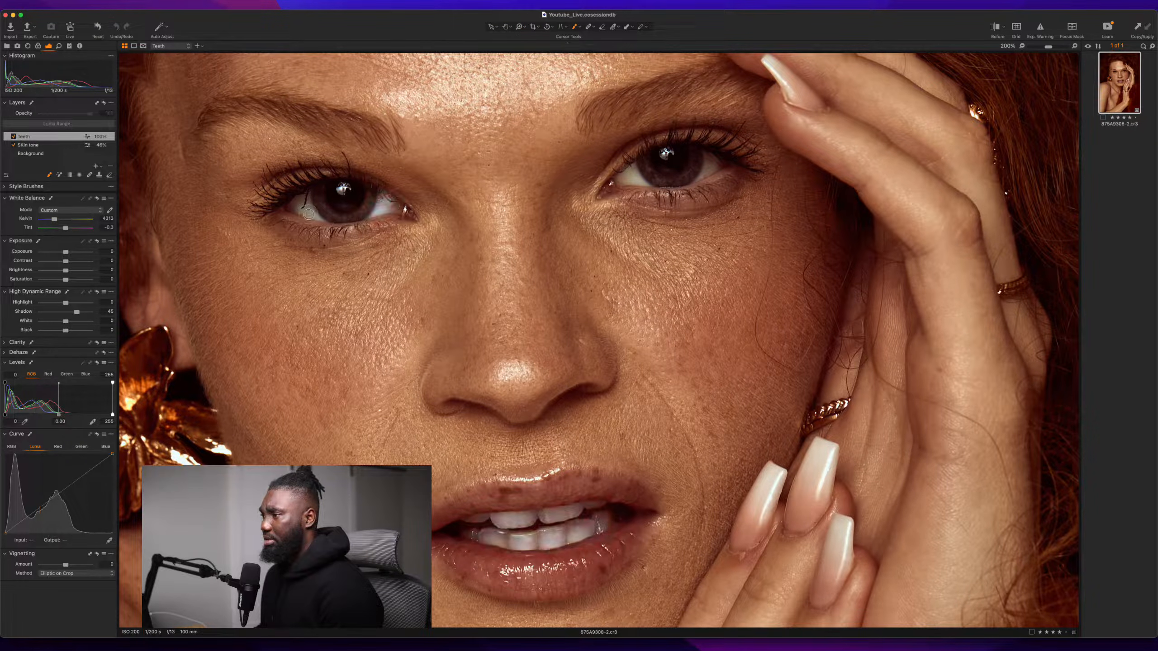
mouse_move(305, 212)
left_mouse_down()
mouse_move(296, 199)
mouse_move(319, 221)
mouse_move(298, 199)
left_mouse_up()
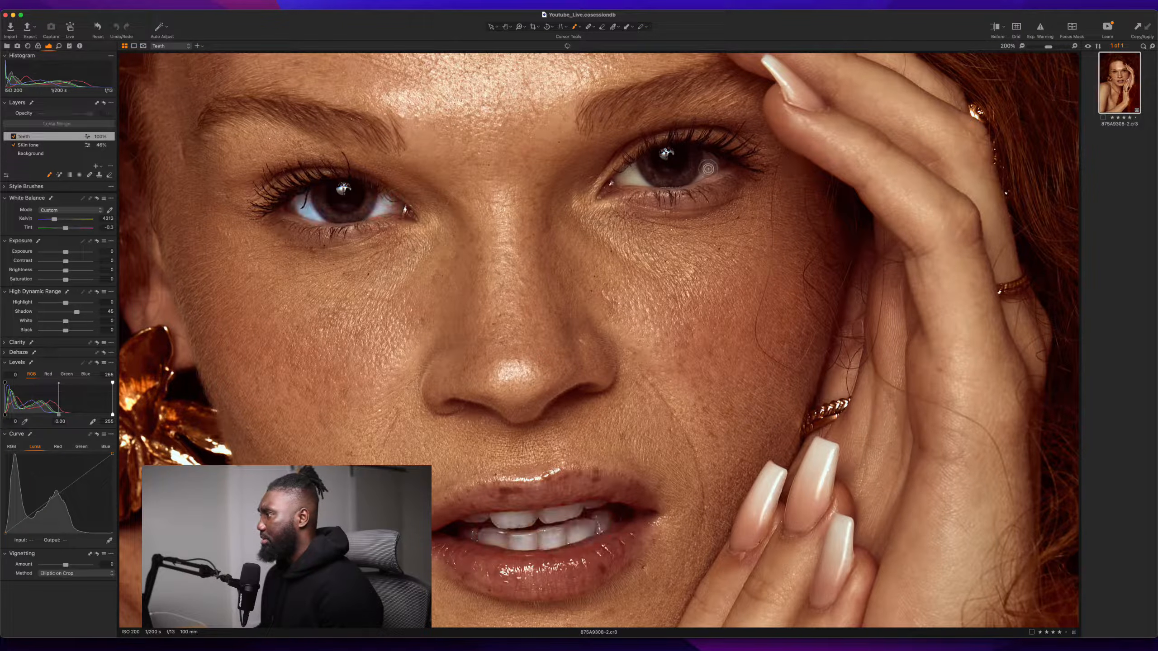
mouse_move(708, 167)
left_mouse_down()
mouse_move(624, 178)
mouse_move(650, 177)
left_mouse_up()
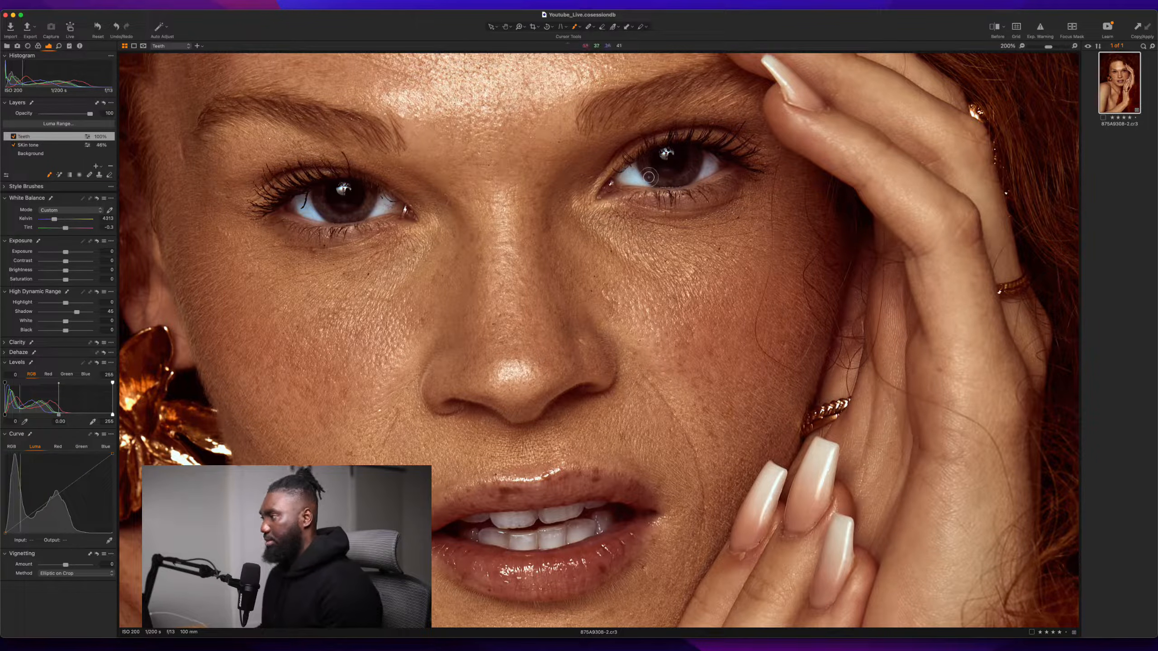
- Compare the whole edited portrait with its unedited original
left_click(596, 195, "alt")
left_click(596, 195, "alt")
left_click(596, 195, "alt")
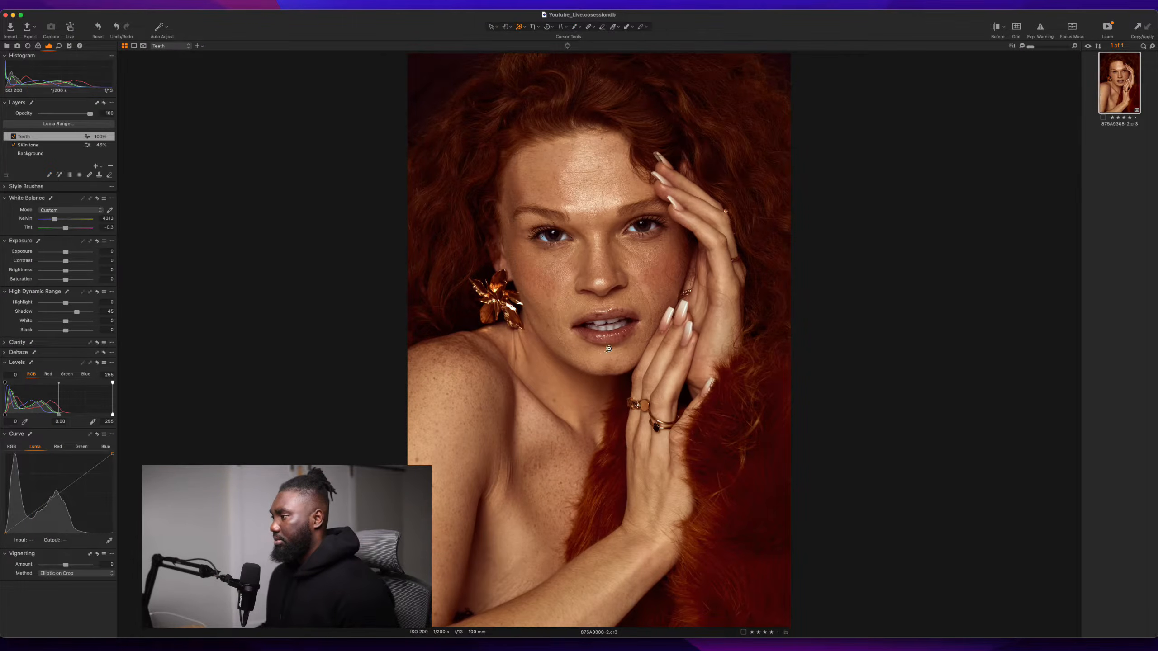
left_click(994, 27)
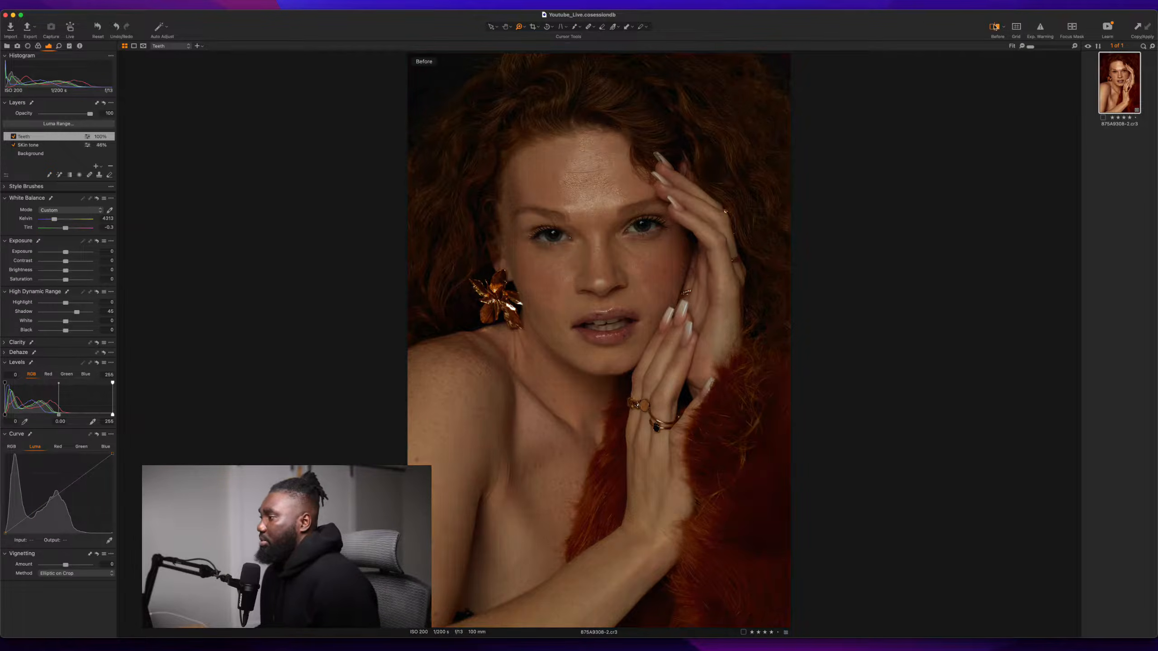
left_click(994, 27)
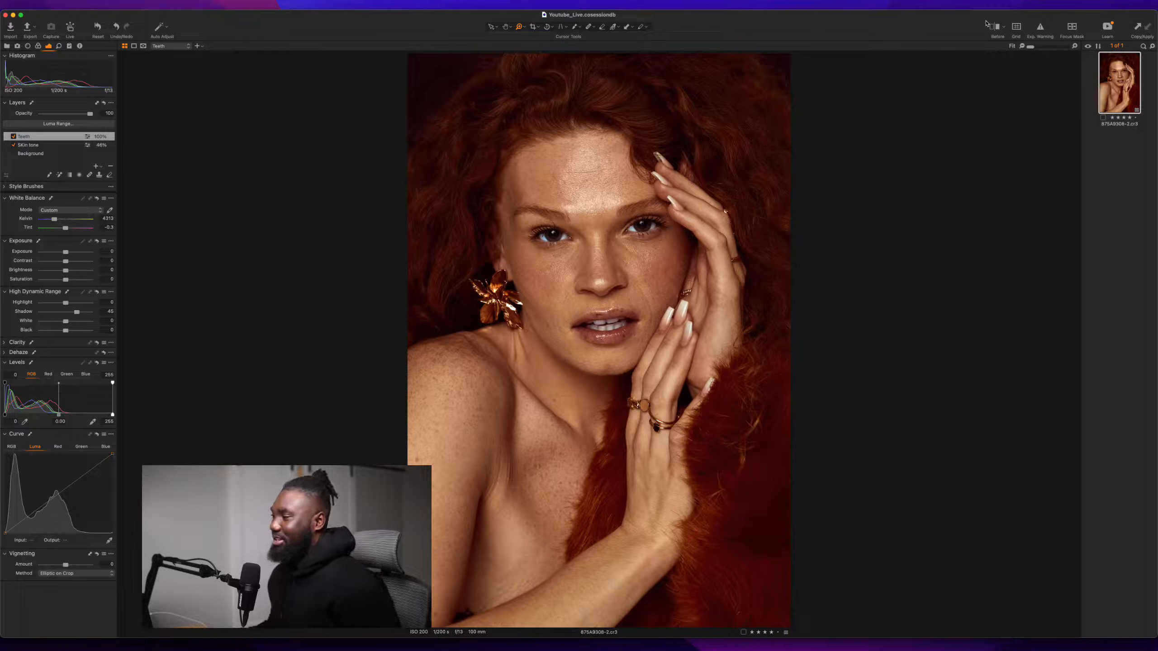
- Try a 4x5 crop of the portrait at full image width, with the frame shifted downward to trim more above the head
left_click(532, 27)
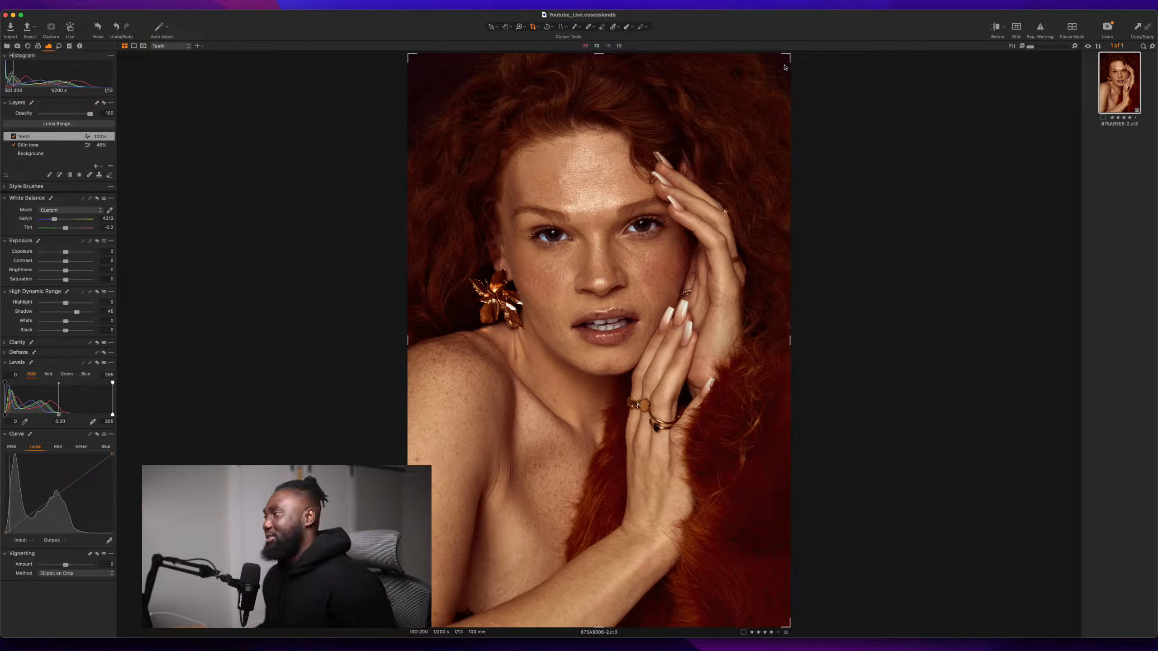
left_click(537, 27)
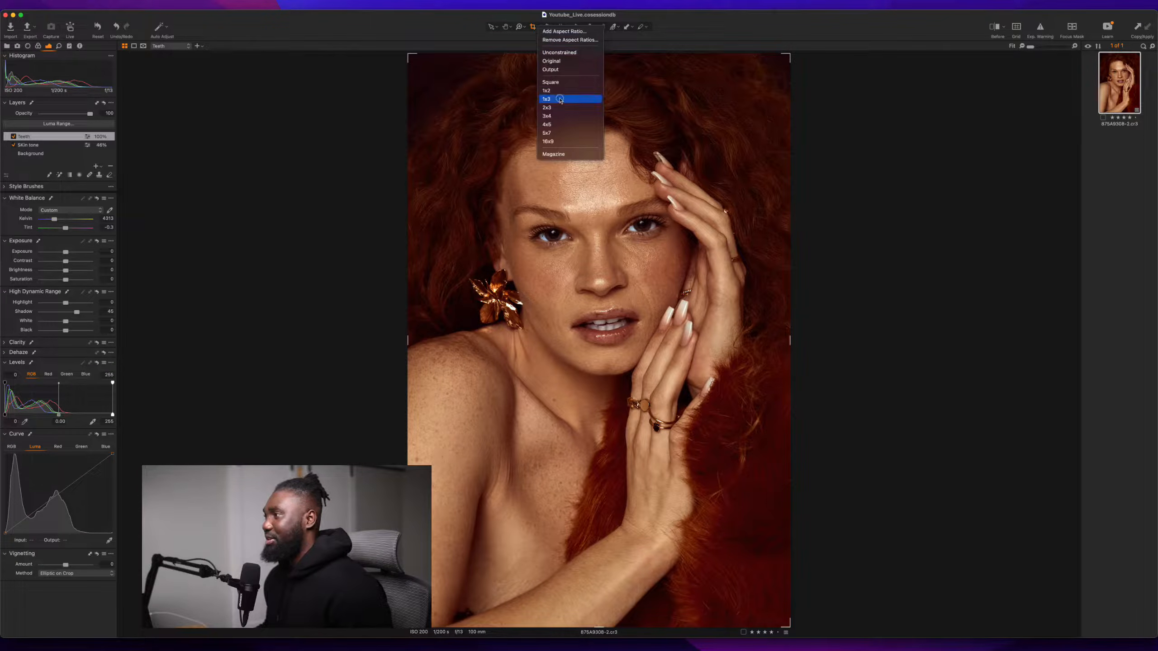
left_click(563, 129)
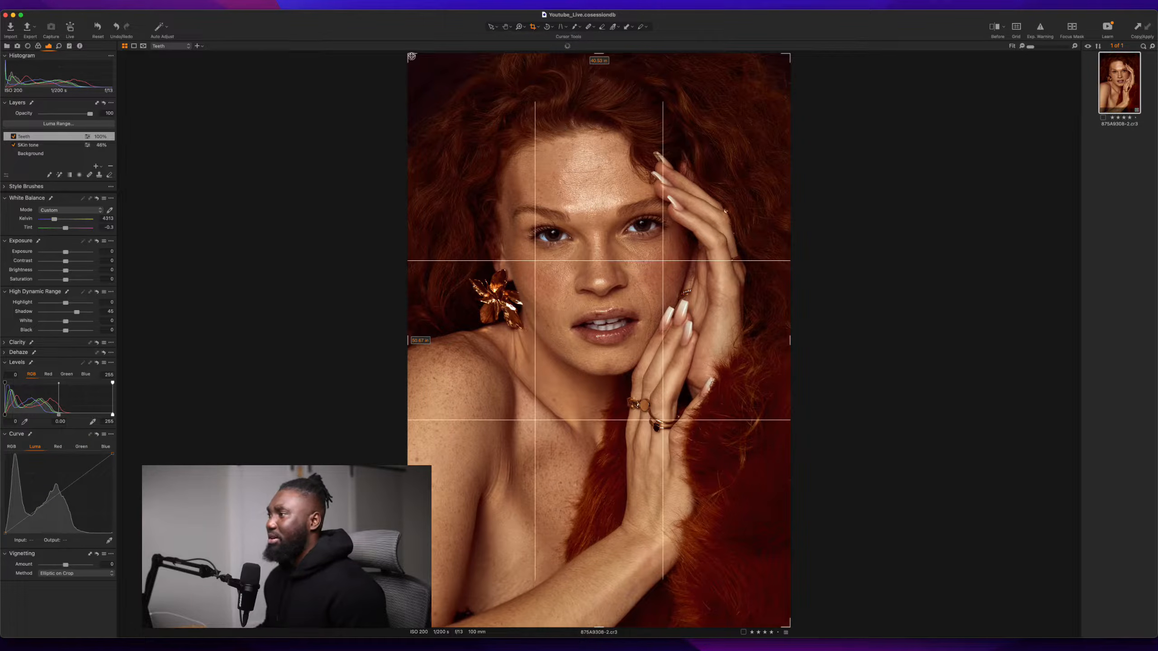
mouse_move(412, 56)
left_mouse_down()
mouse_move(584, 113)
mouse_move(424, 38)
left_mouse_up()
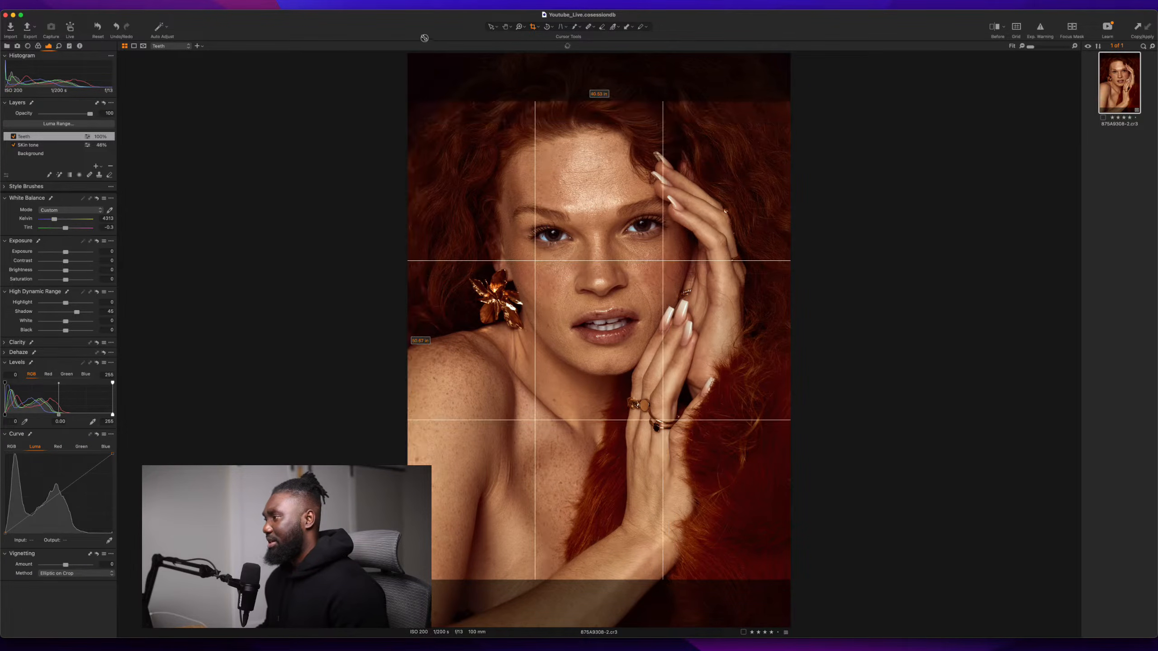
left_click_drag(616, 243, 616, 272)
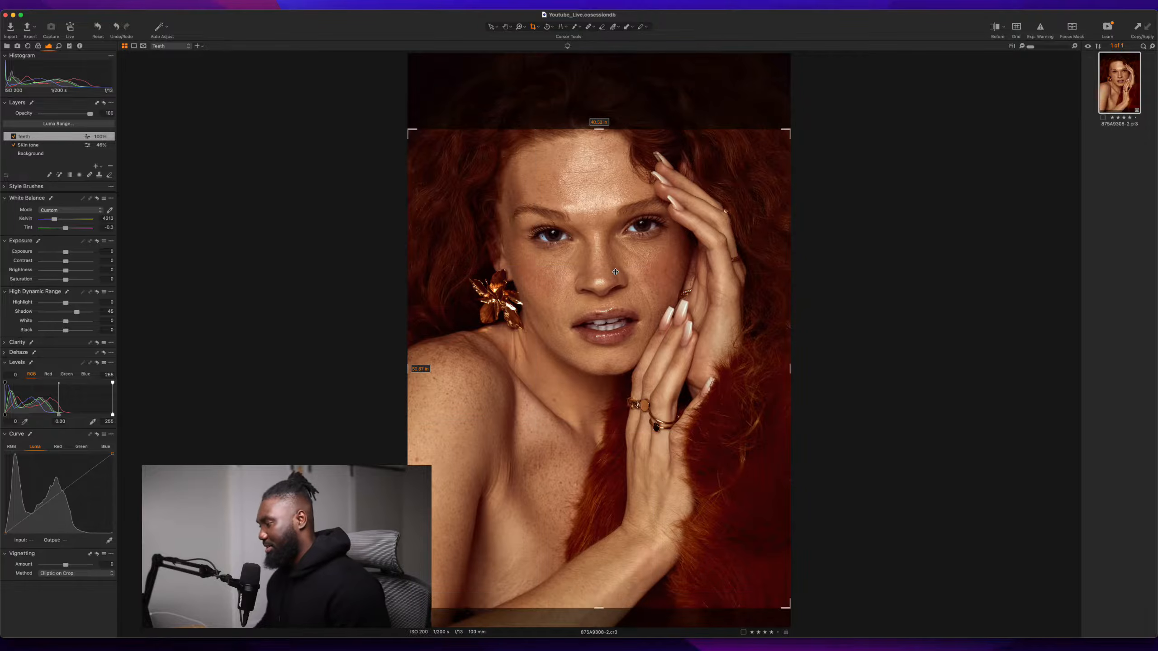
key("h")
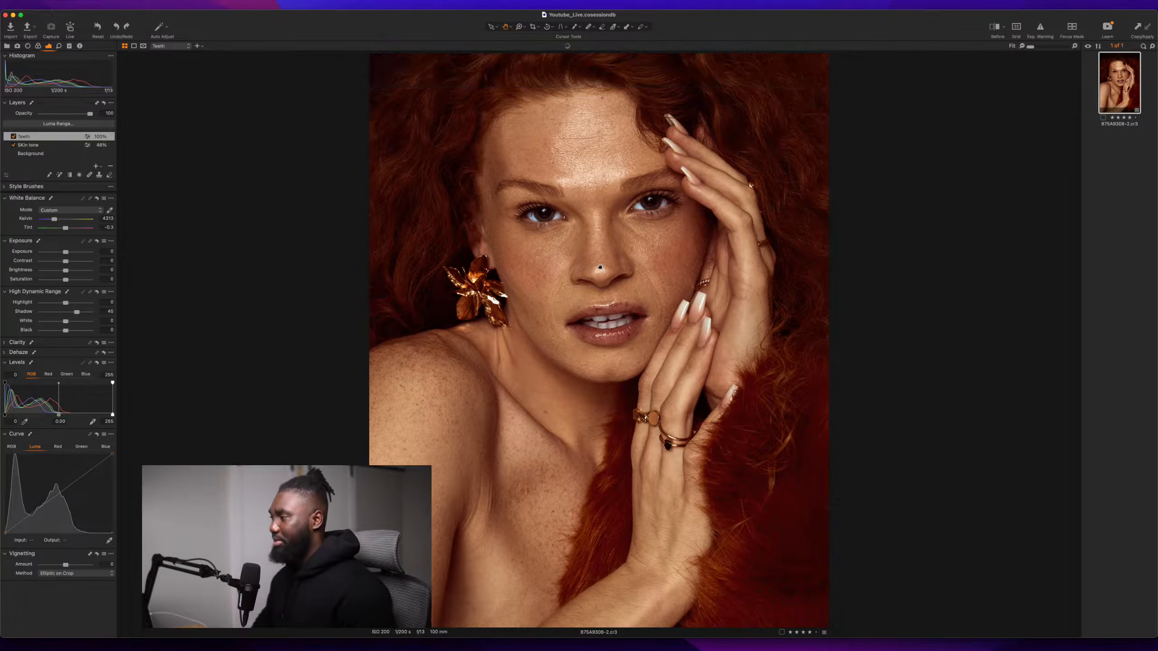
- Restore the crop to the Original aspect ratio covering the full image
left_click(541, 26)
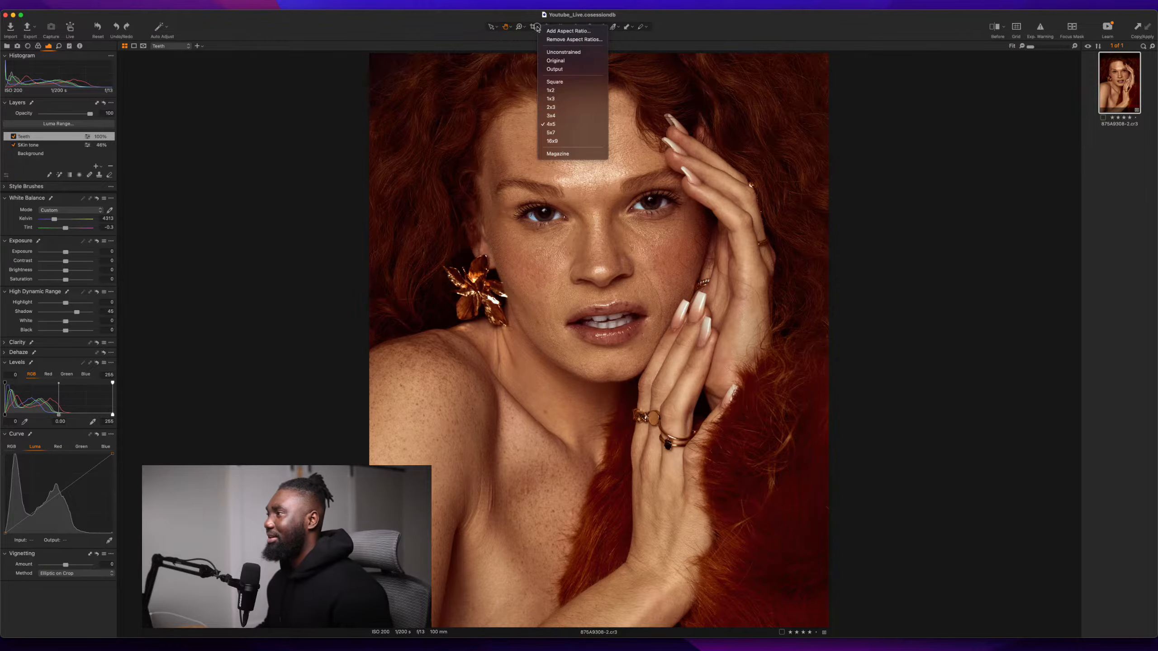
left_click(555, 60)
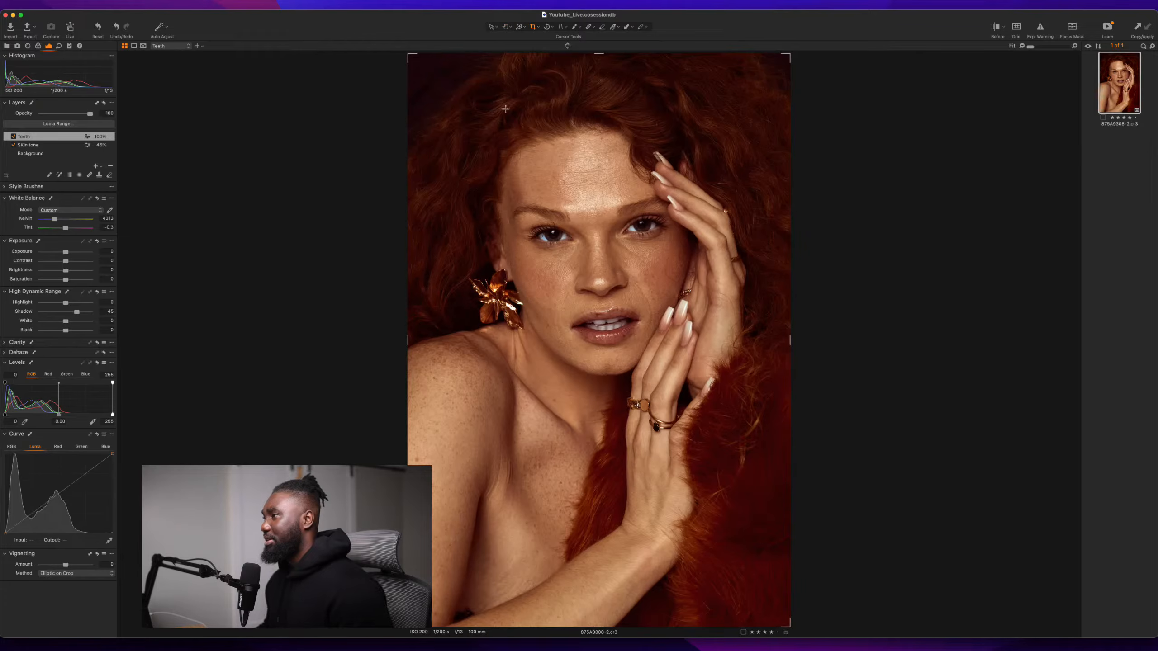
key("v")
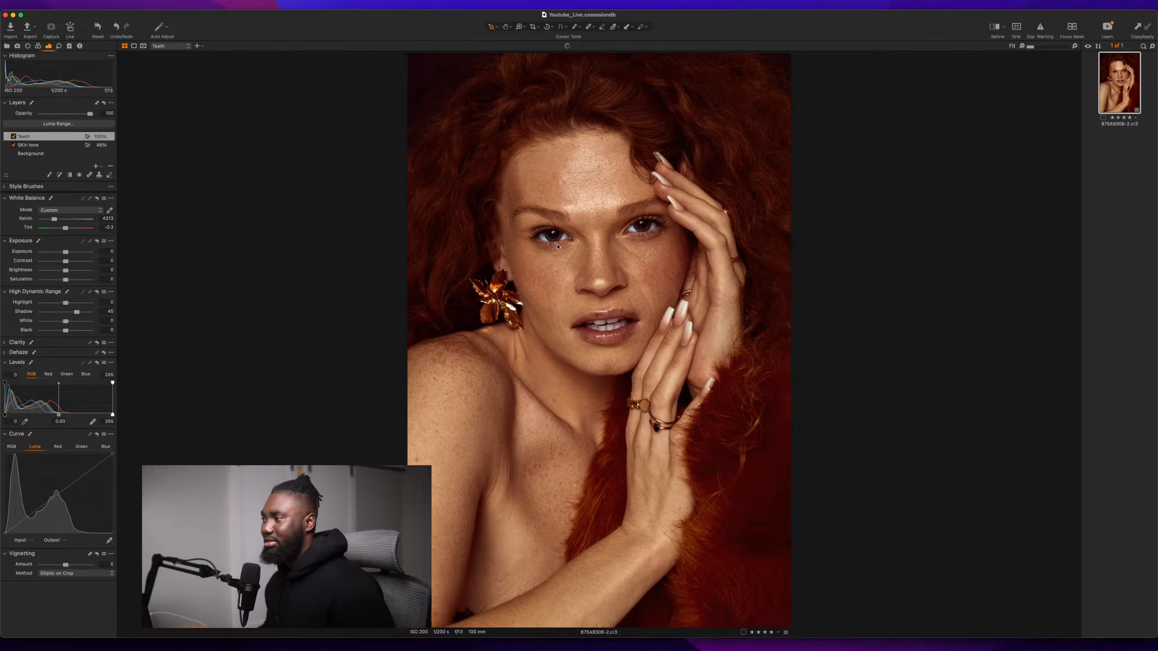
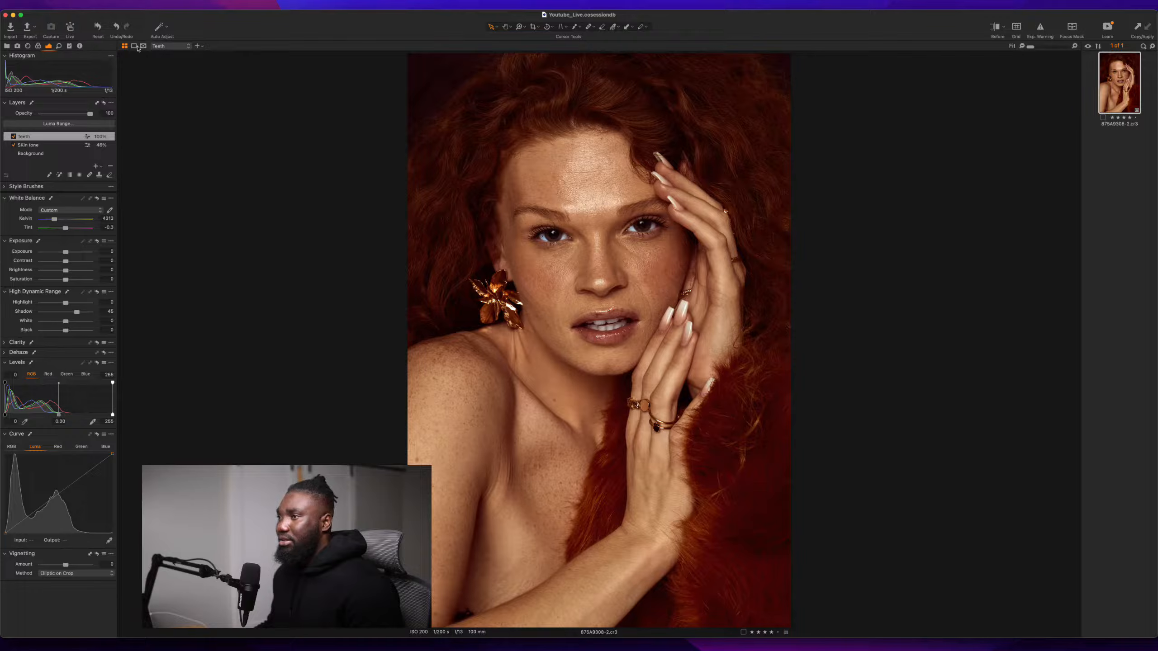
- Try out the Loupe, mask brush, eraser and Crop cursor tools, and return to the Select tool
left_click(493, 28)
left_click(512, 31)
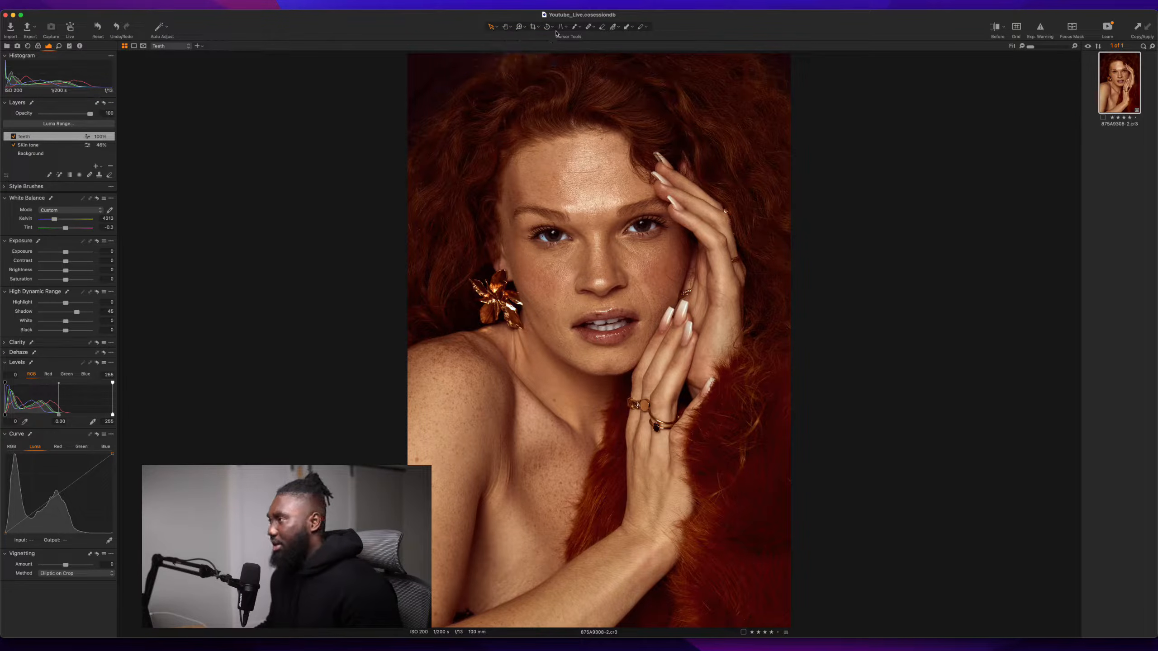
left_click(526, 28)
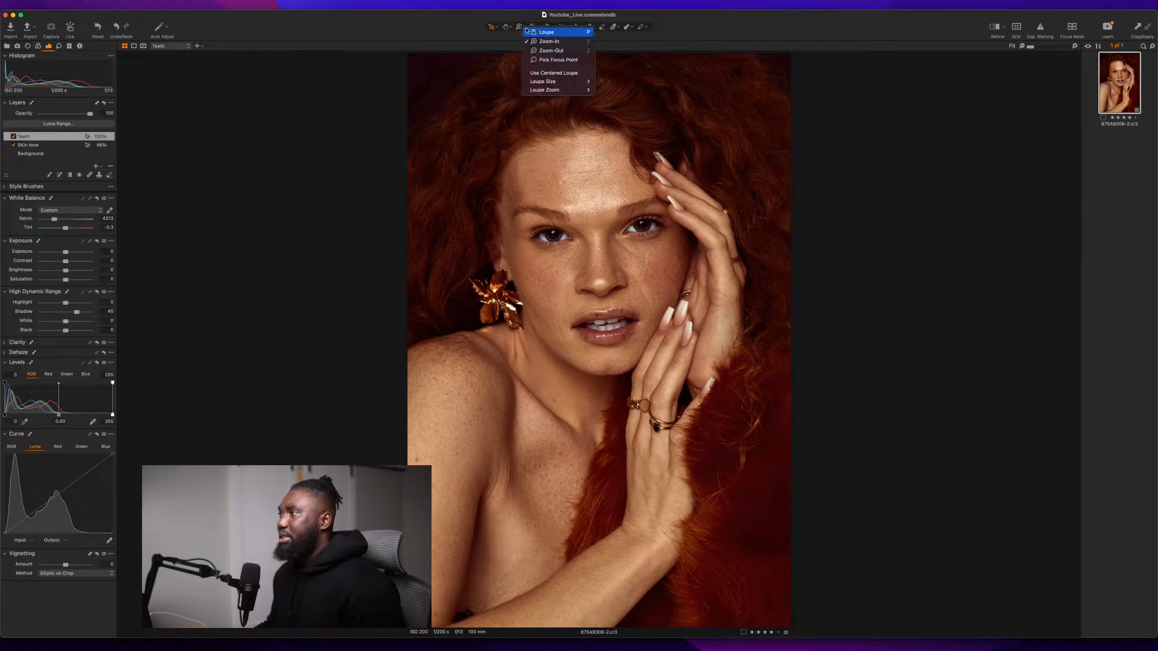
left_click(528, 33)
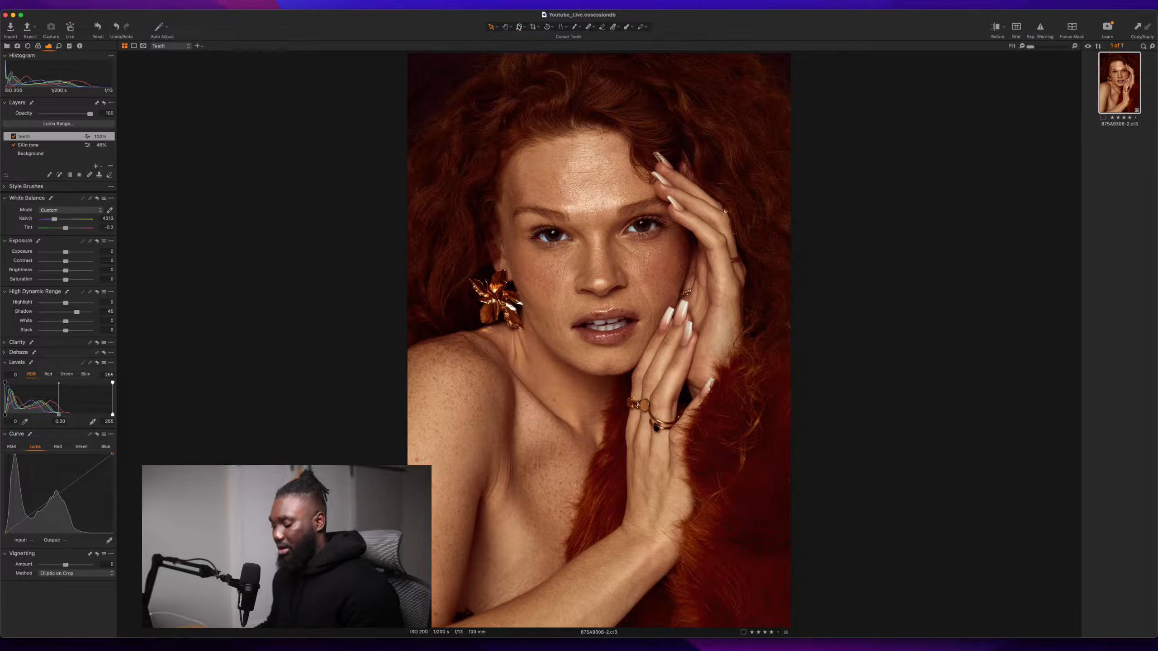
key("b")
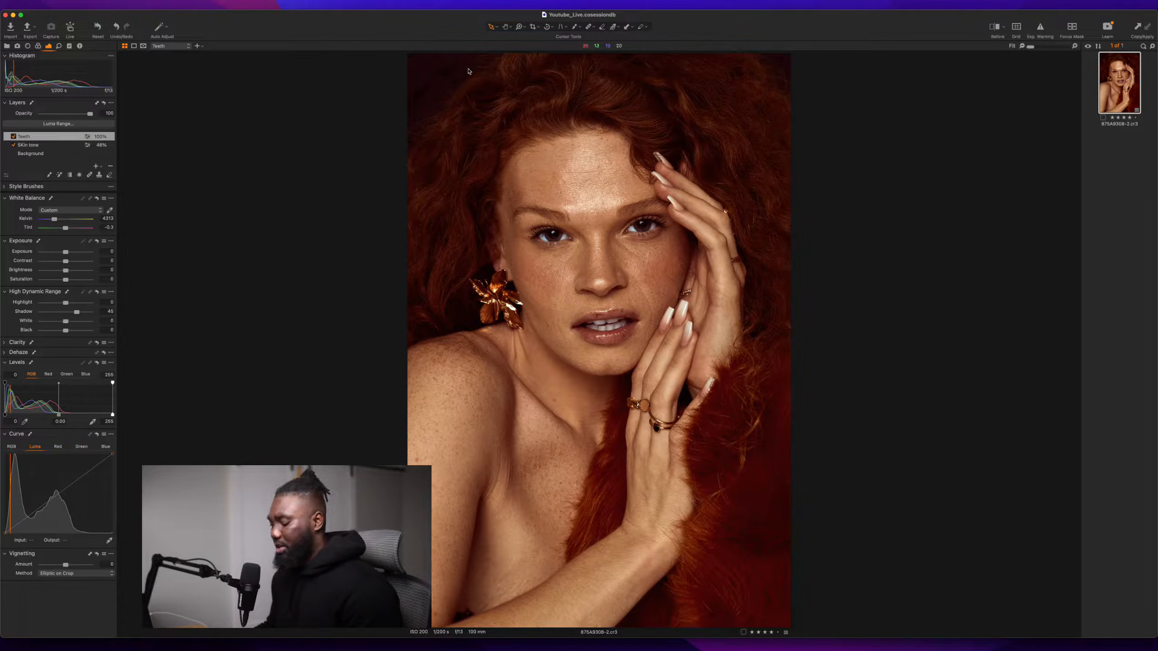
key("e")
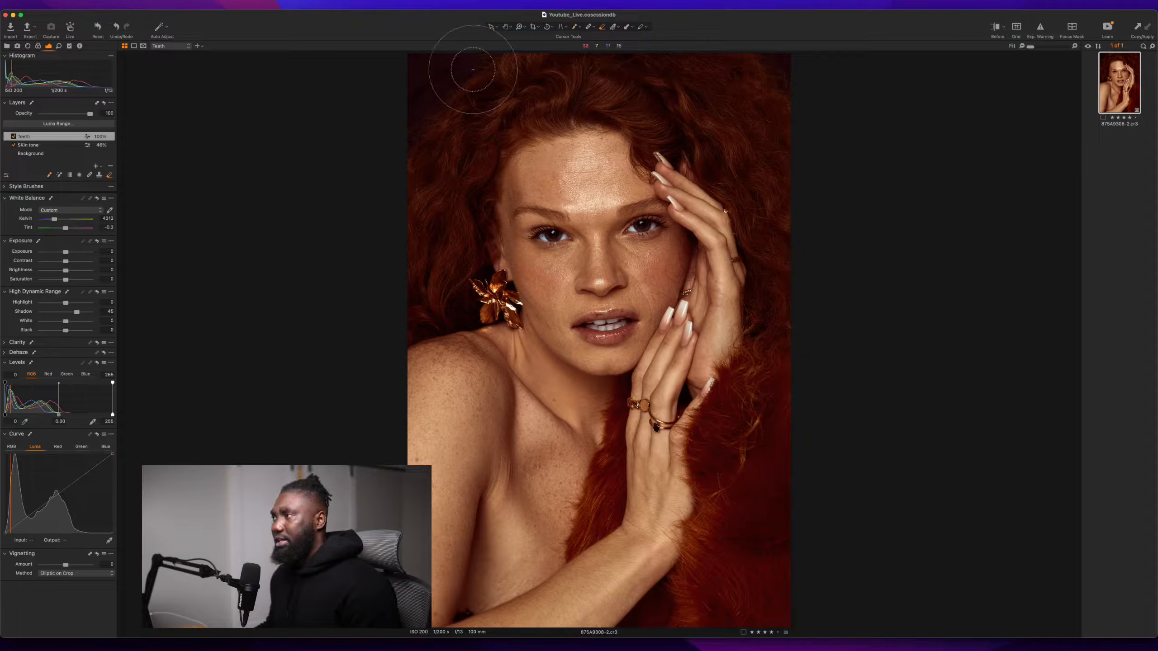
key("b")
key("e")
key("c")
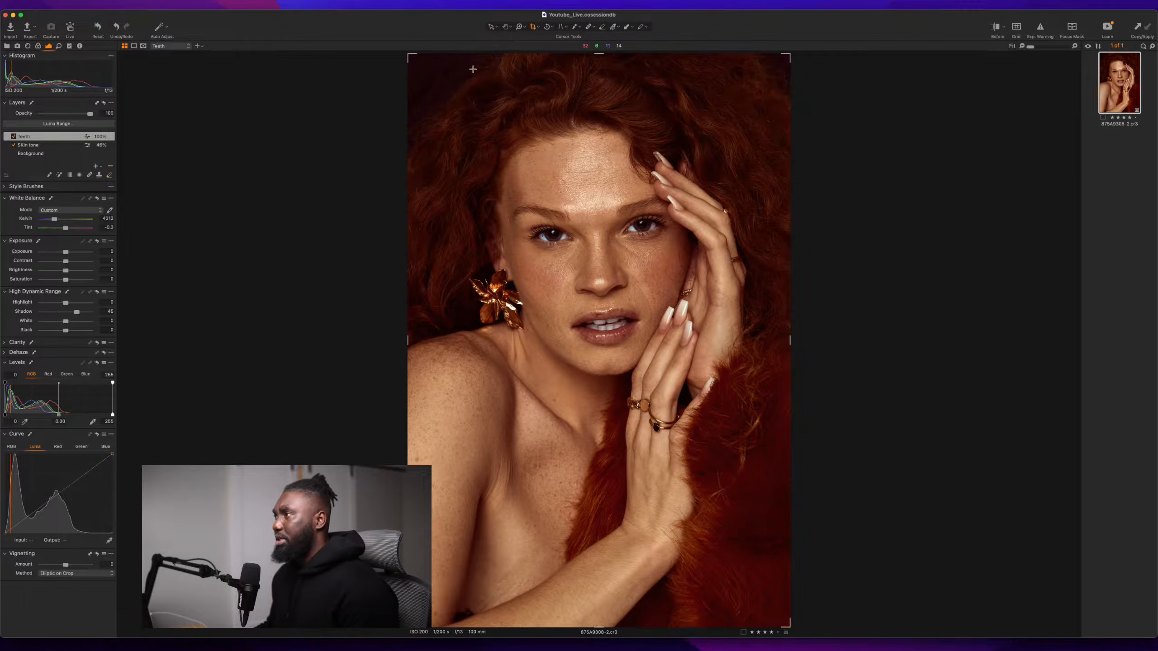
left_click(490, 30)
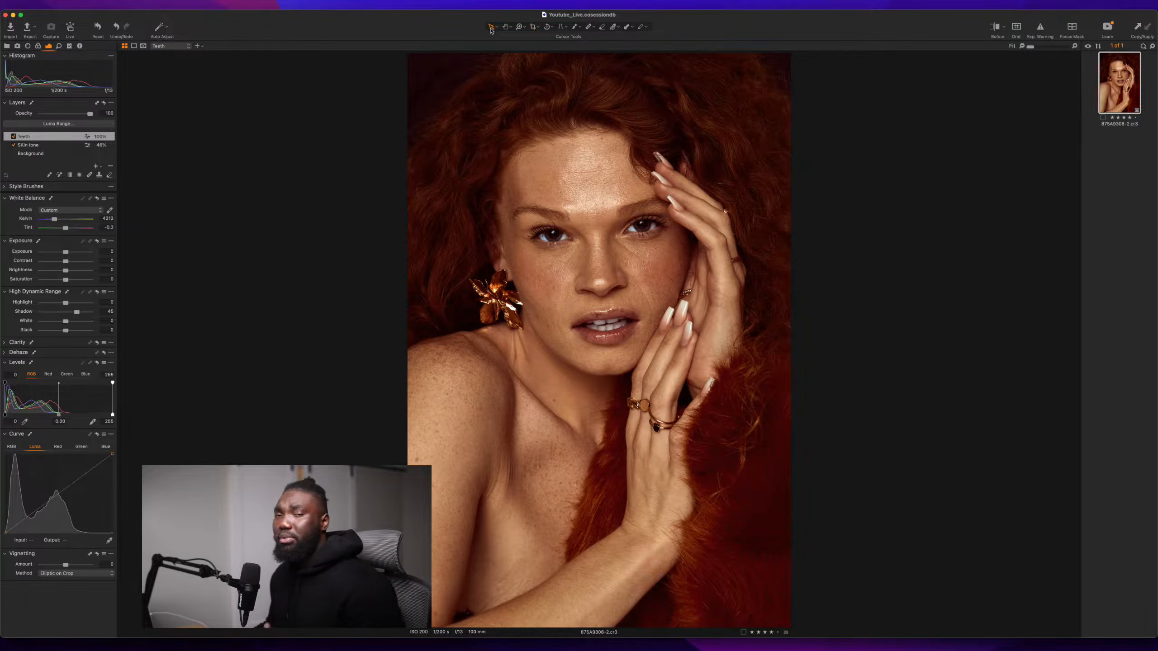
- Examine the items available for customizing the toolbar, and leave the customization
right_click(926, 29)
left_click(940, 55)
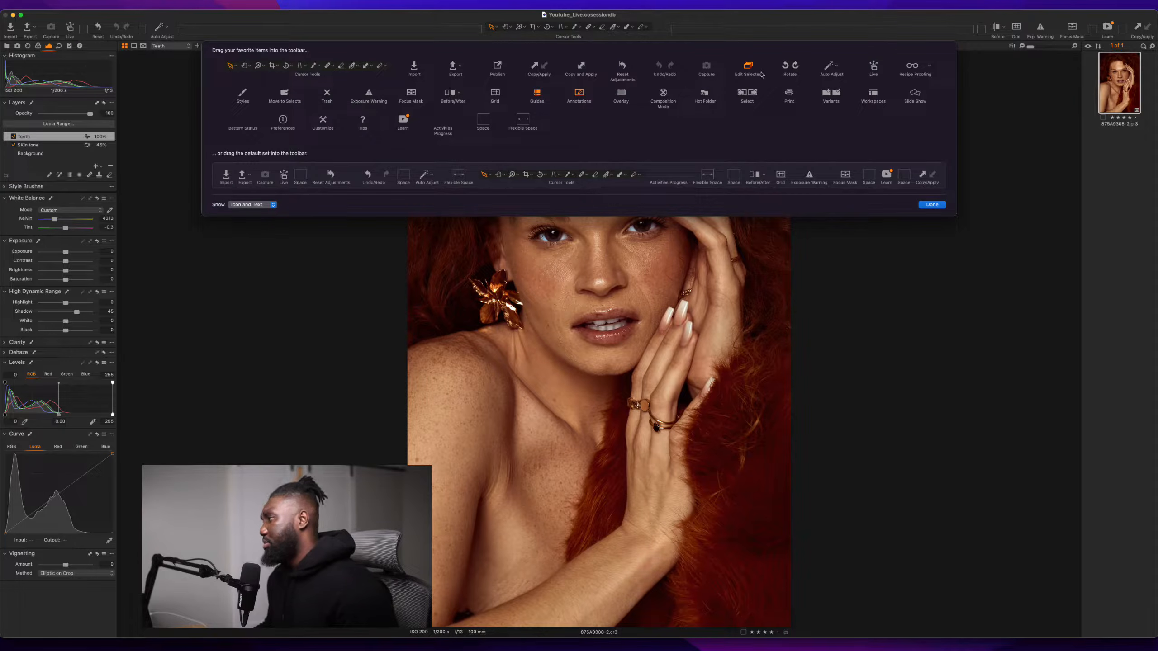
mouse_move(742, 99)
left_mouse_down()
mouse_move(991, 37)
mouse_move(971, 32)
mouse_move(708, 115)
mouse_move(732, 110)
left_mouse_up()
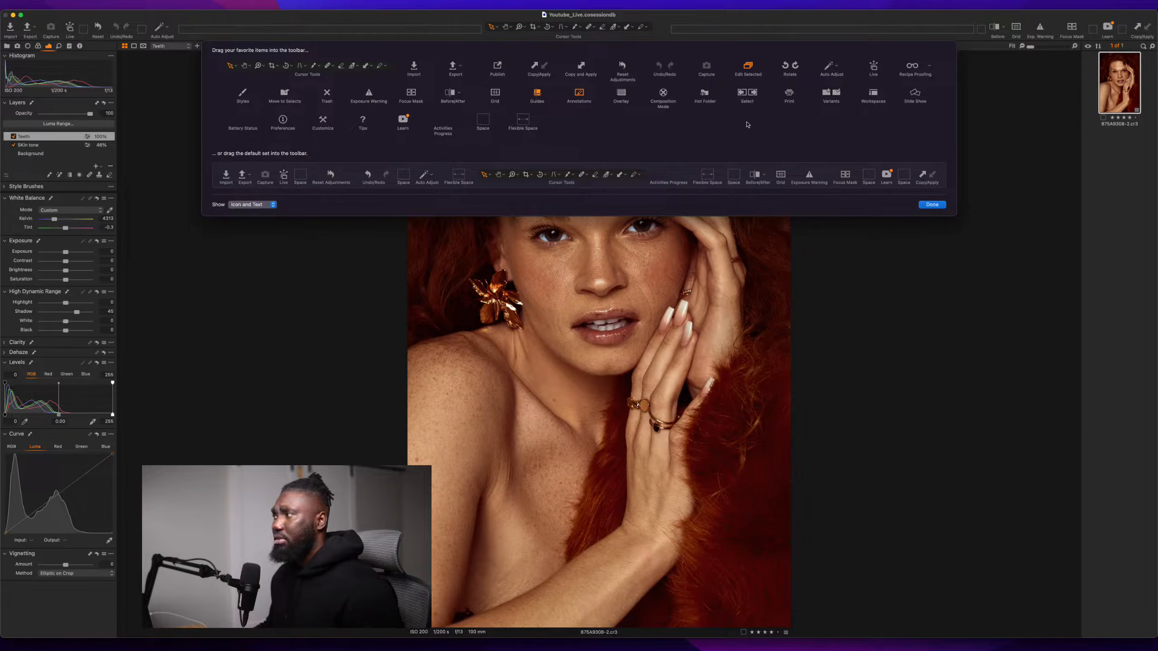
left_click(932, 205)
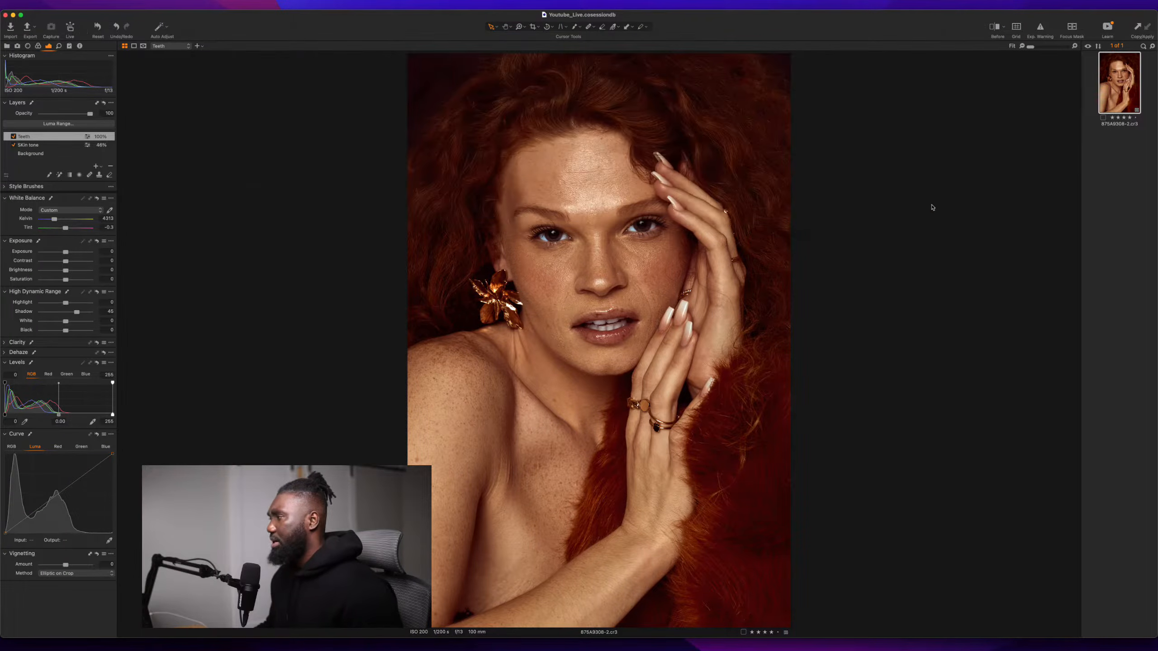
- Open the export settings for the portrait and select the "JPEG - 2048px for web use" recipe
right_click(693, 222)
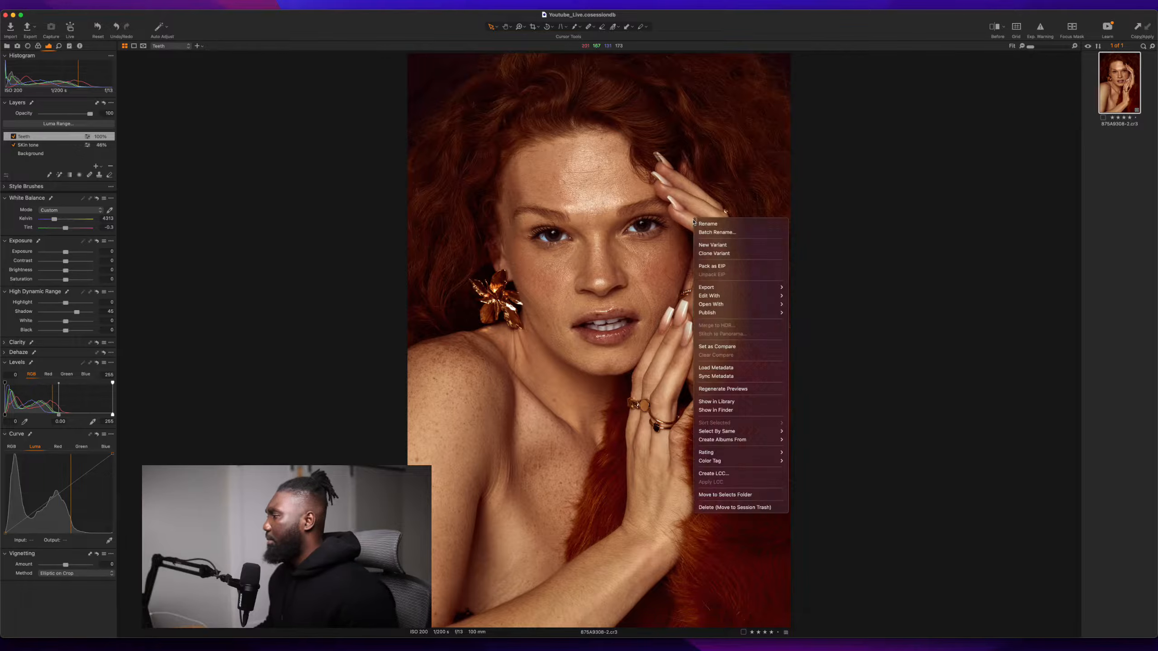
mouse_move(747, 287)
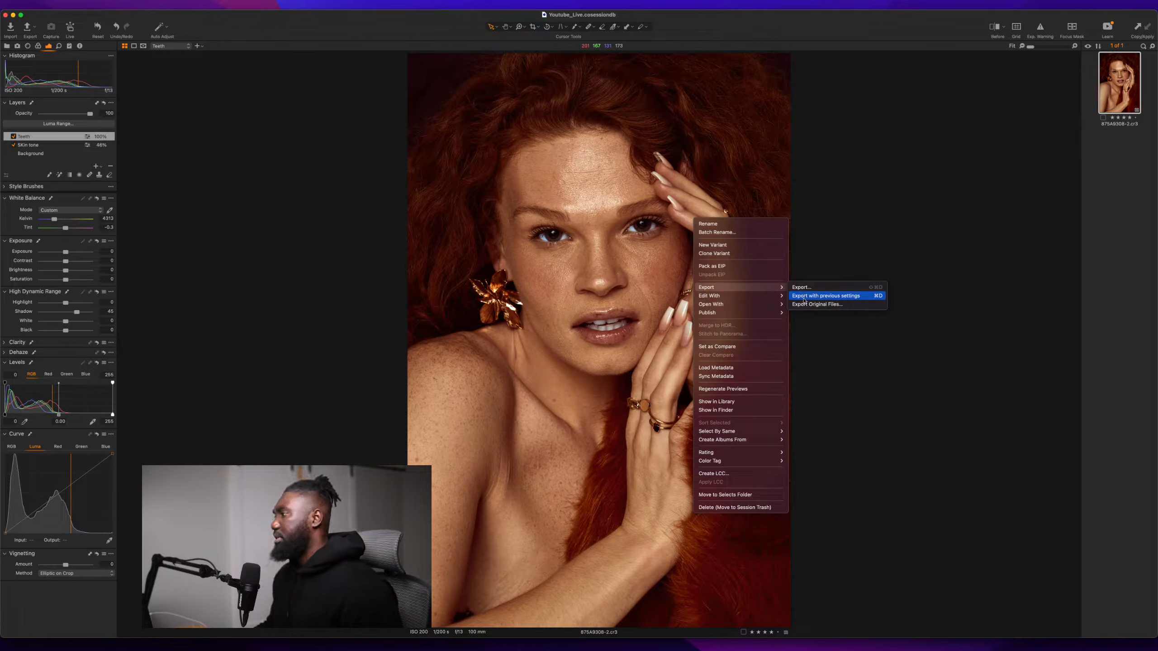
left_click(804, 290)
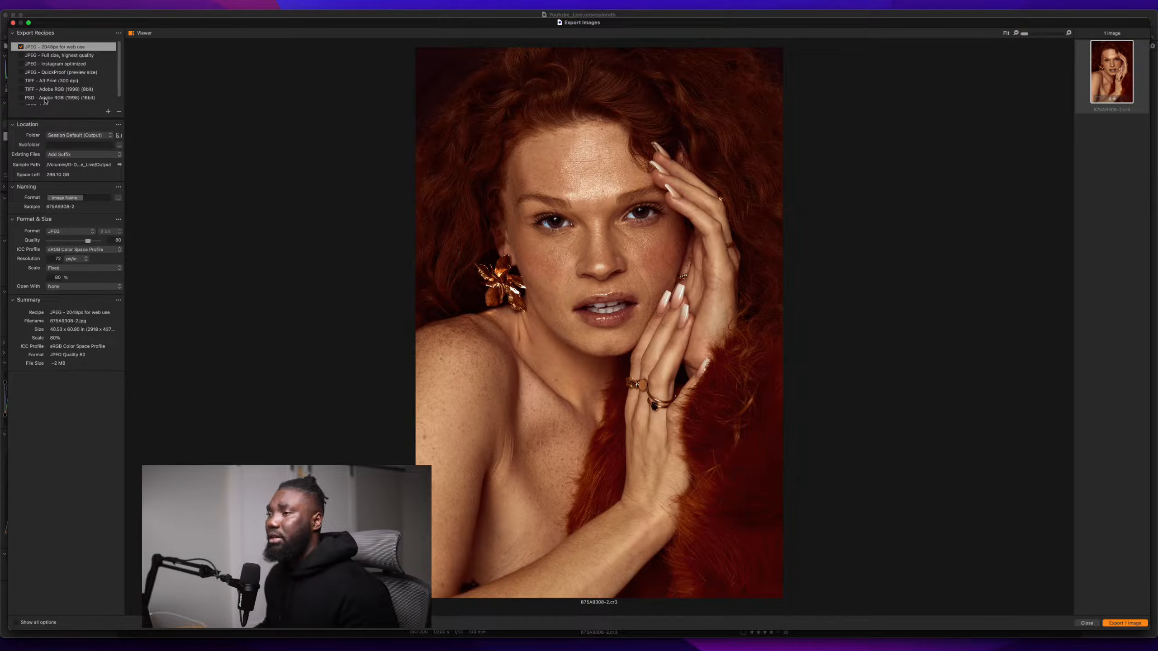
scroll(91, 89, "down", 1)
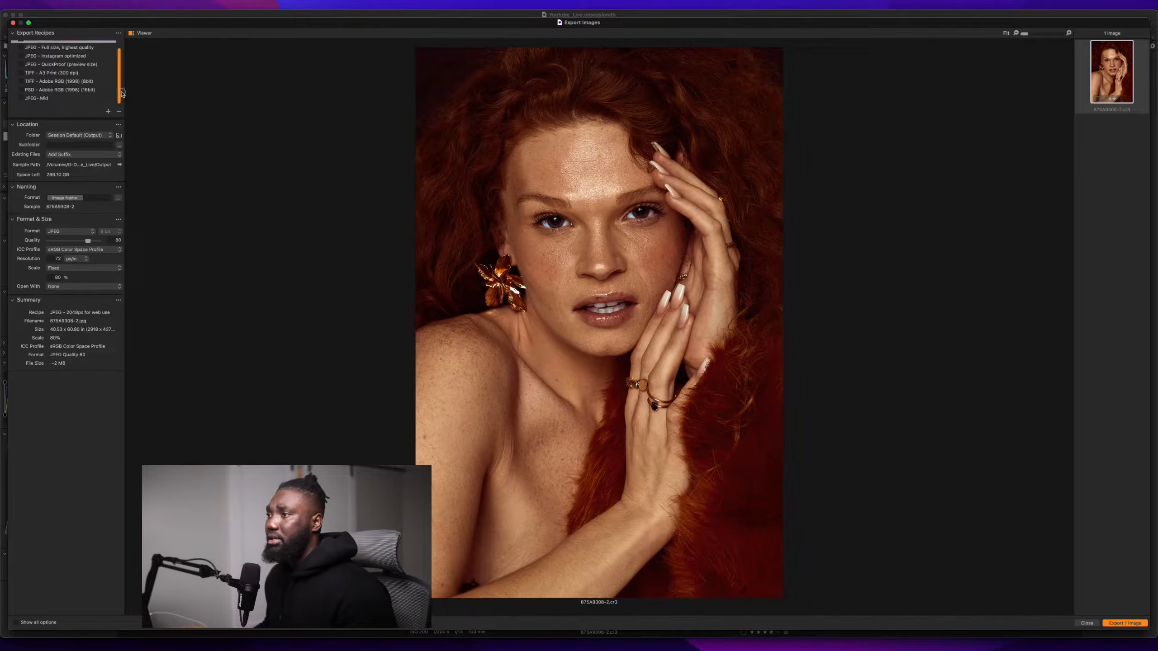
left_click(109, 111)
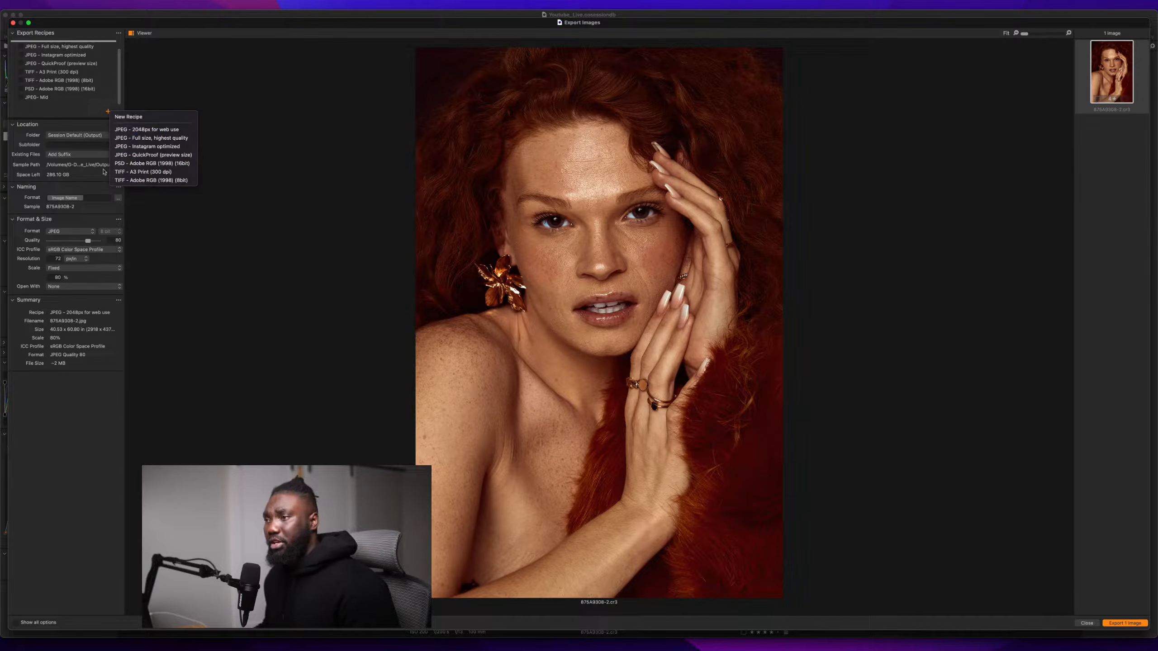
left_click(146, 129)
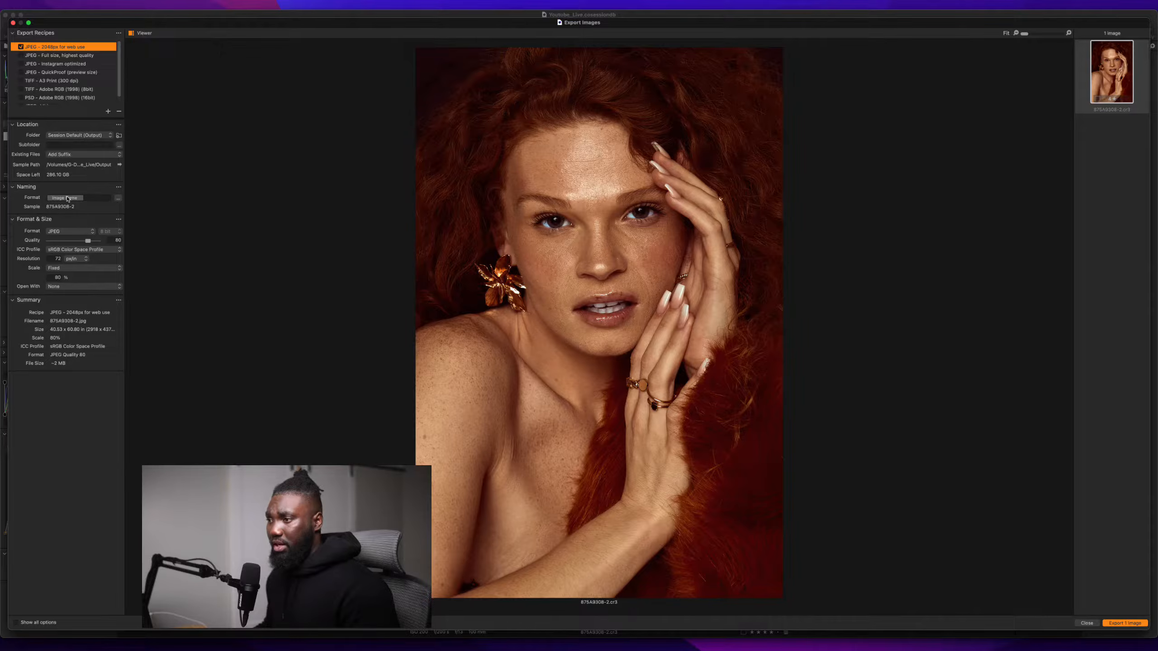
- Set the recipe's JPEG quality to 85, keeping the sRGB Color Space Profile
mouse_move(88, 244)
left_mouse_down()
mouse_move(57, 246)
mouse_move(90, 245)
left_mouse_up()
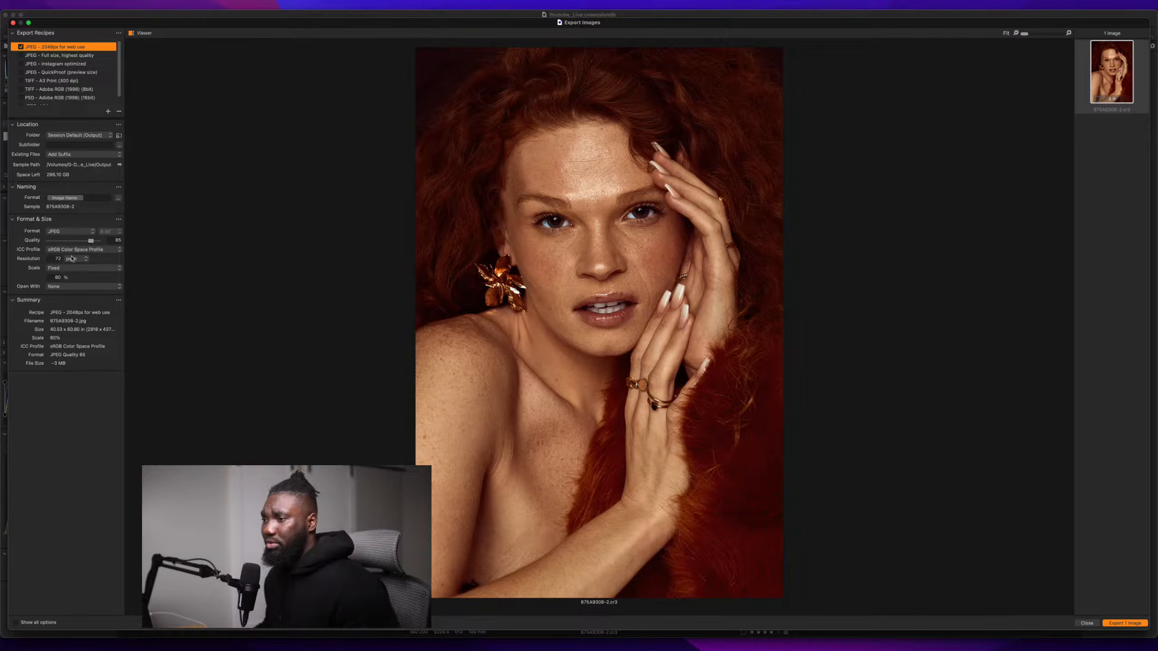
left_click(73, 253)
left_click(73, 252)
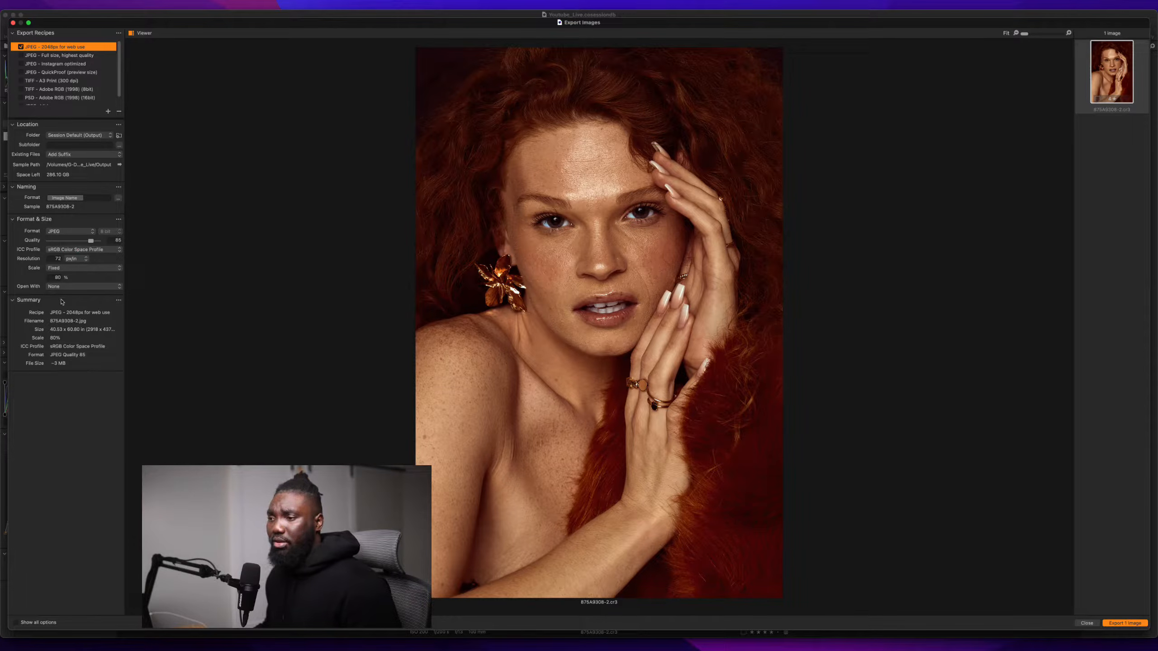
- Keep Session Default (Output) as the destination folder and export the image
left_click(69, 135)
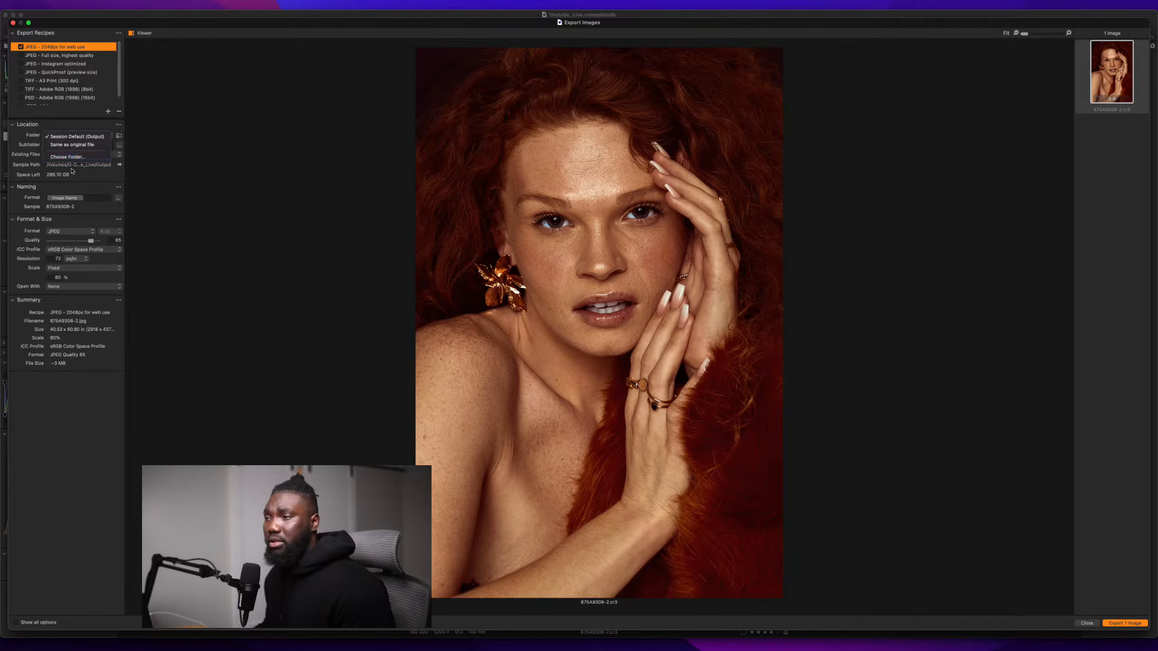
left_click(72, 139)
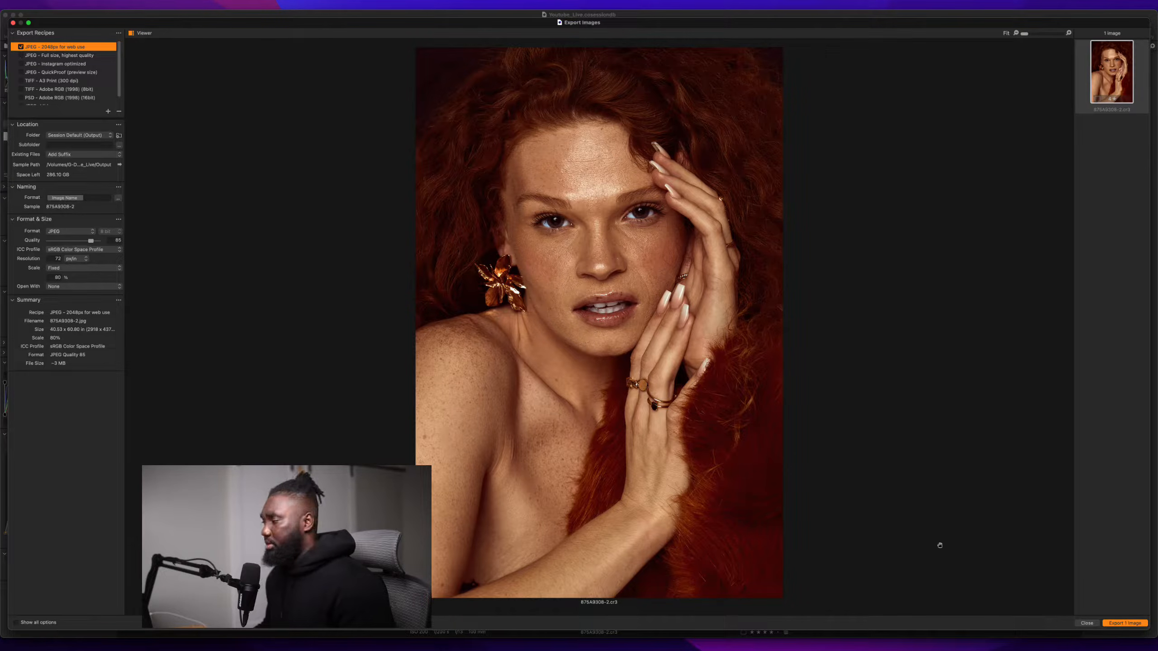
left_click(1118, 624)
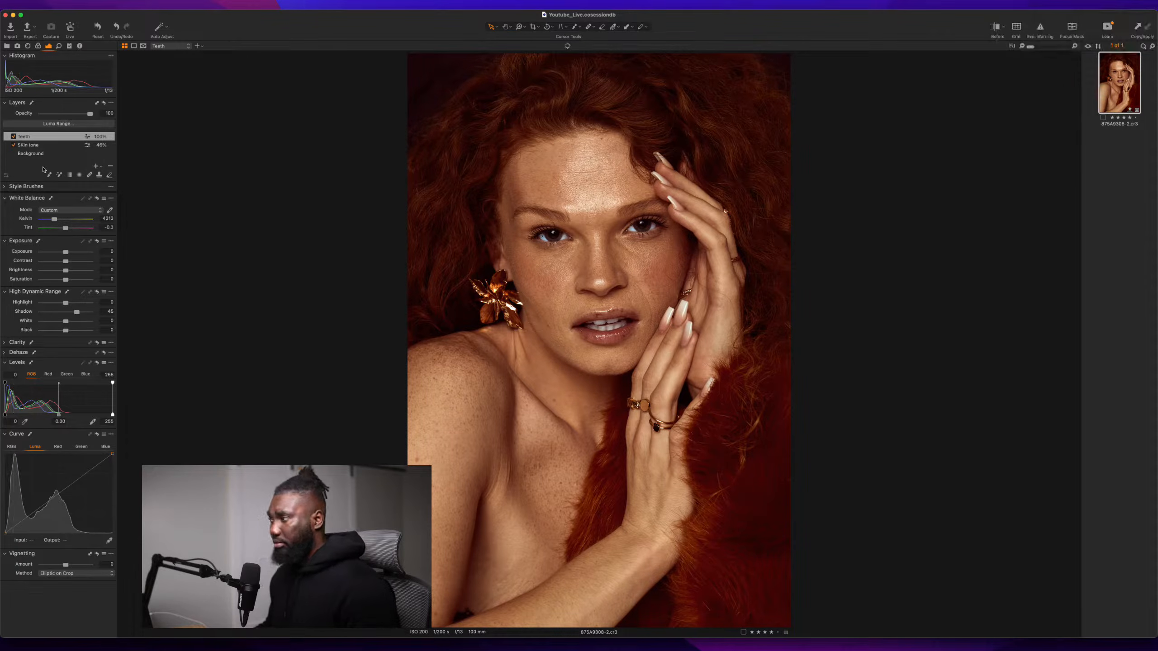
- Browse the session's Output Folder and view the exported JPG of the portrait
left_click(5, 46)
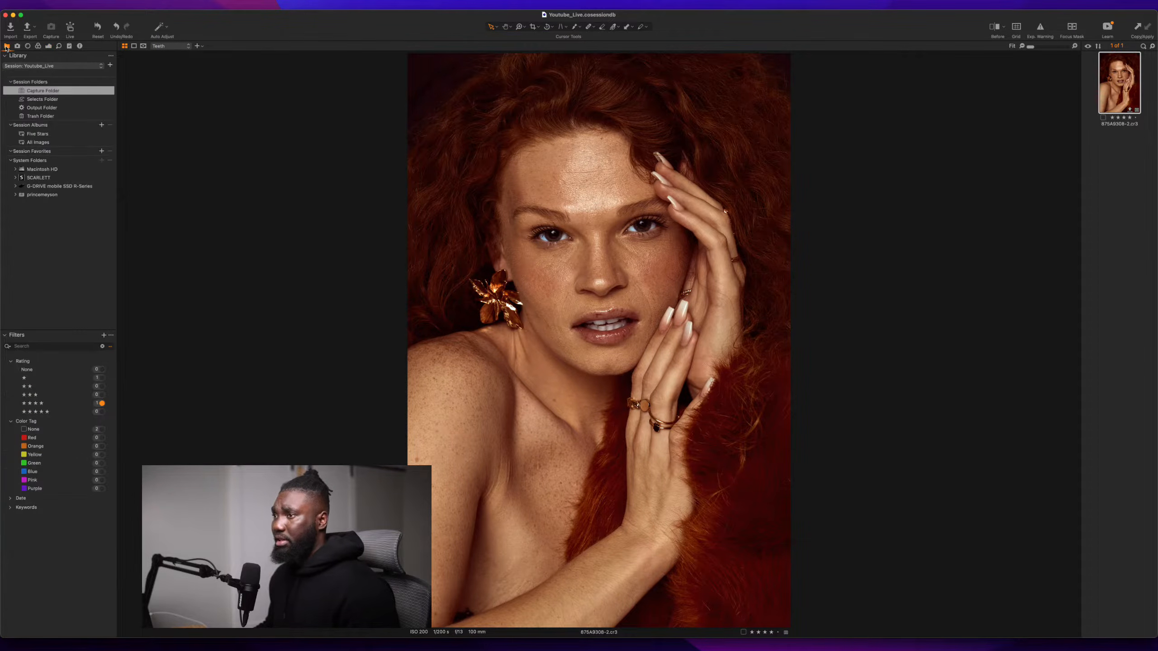
left_click(41, 109)
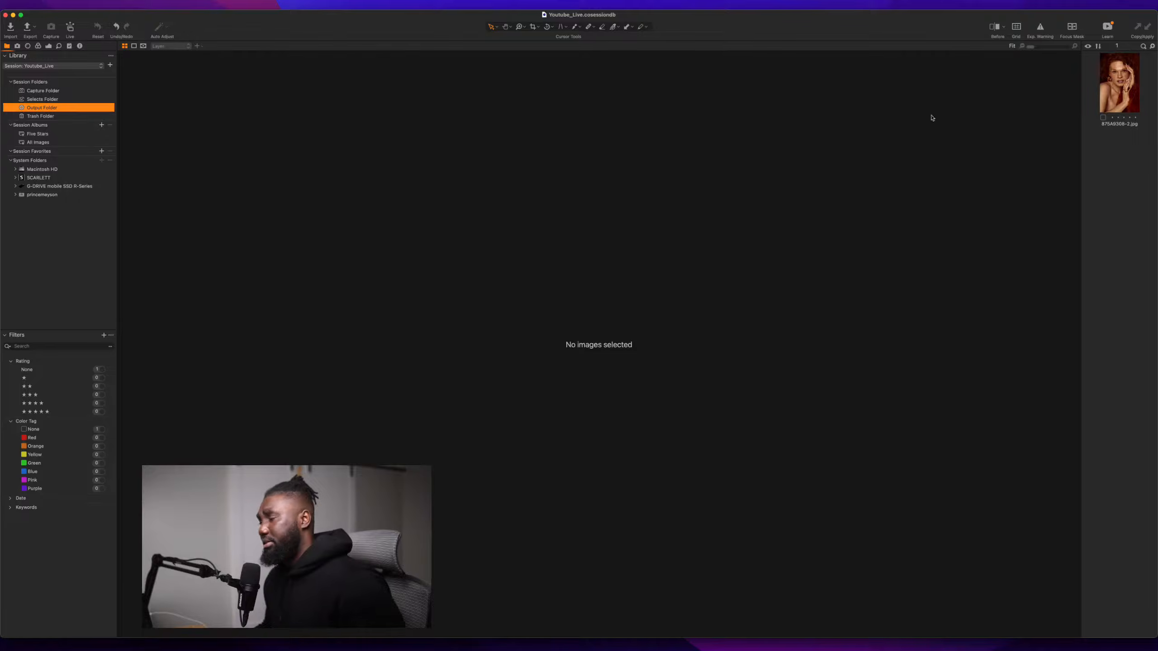
left_click(1122, 92)
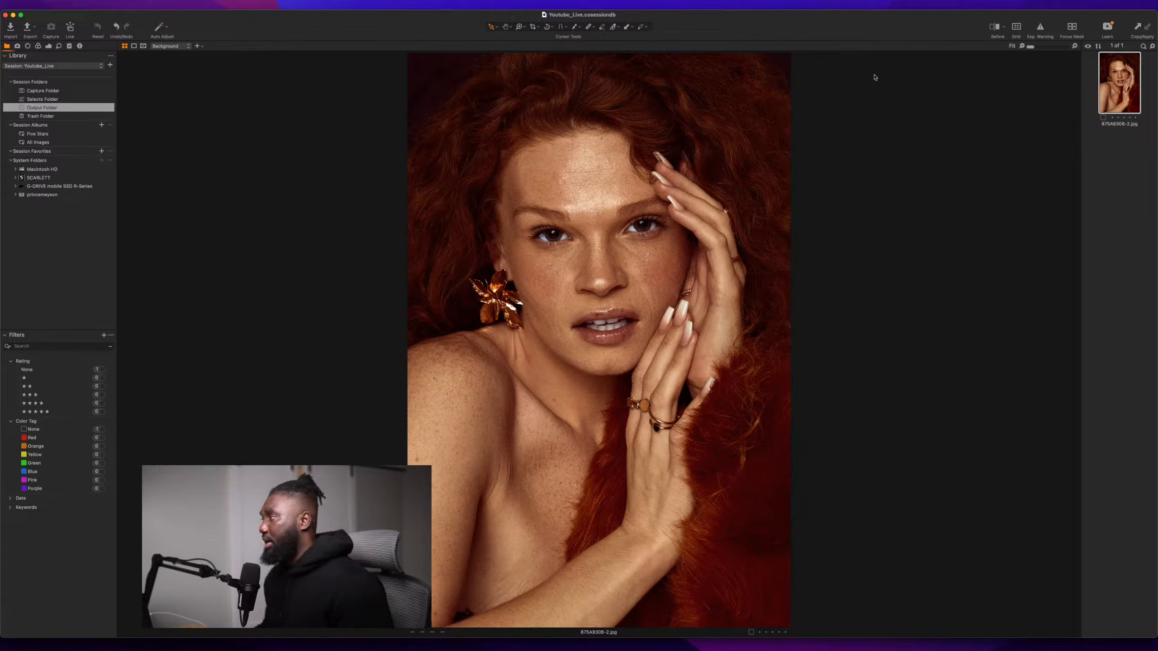
left_click(56, 105)
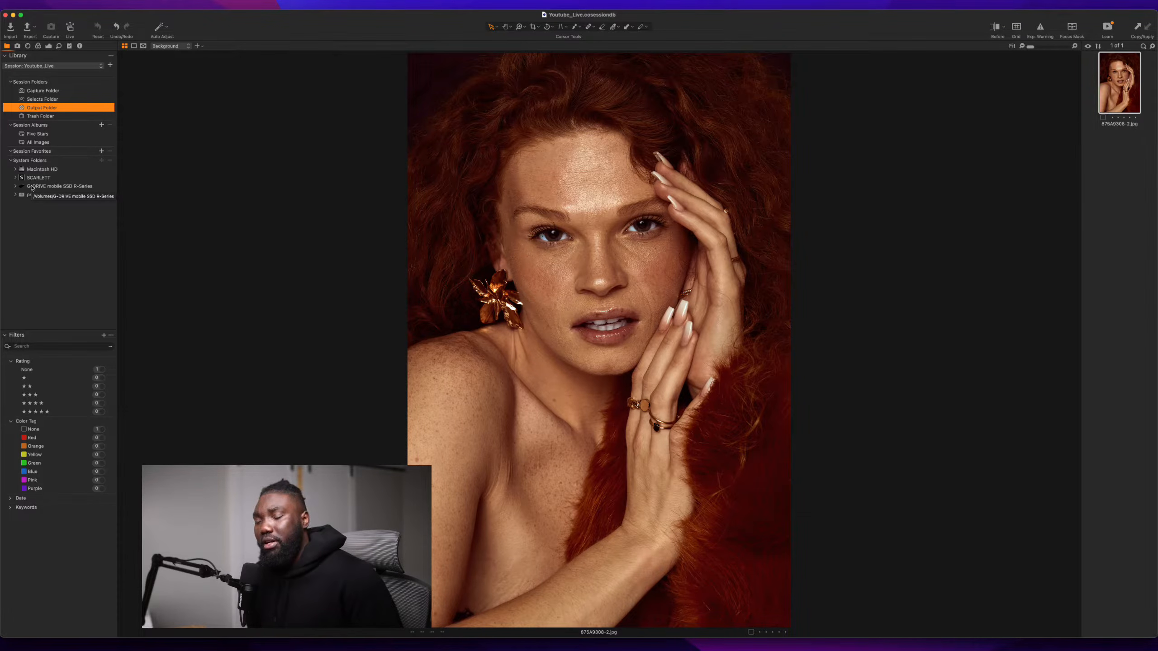
- Try sharpening the exported JPG, and return to the raw portrait in the Capture Folder
left_click(59, 46)
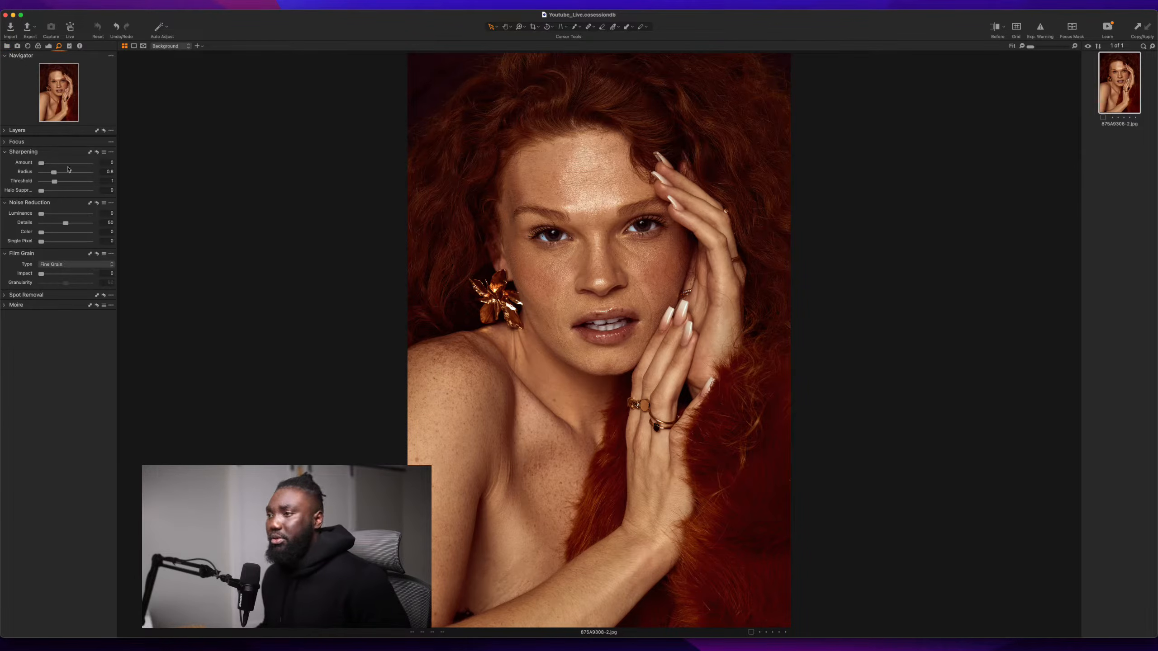
left_click_drag(42, 165, 76, 164)
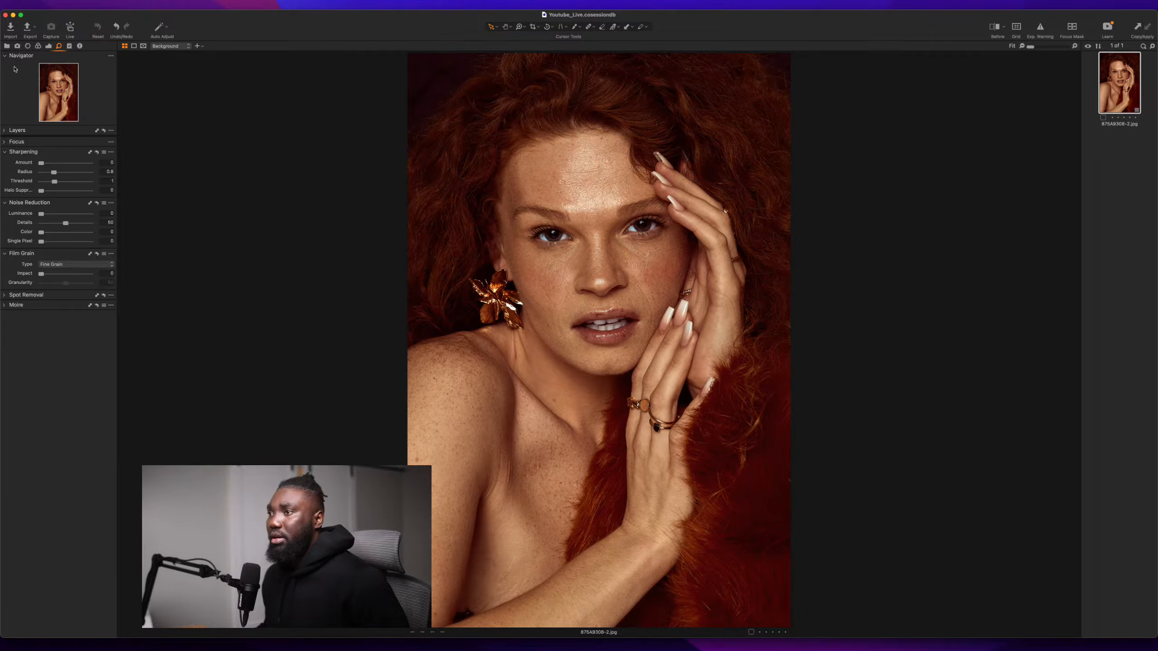
key("super+alt+1")
left_click(46, 91)
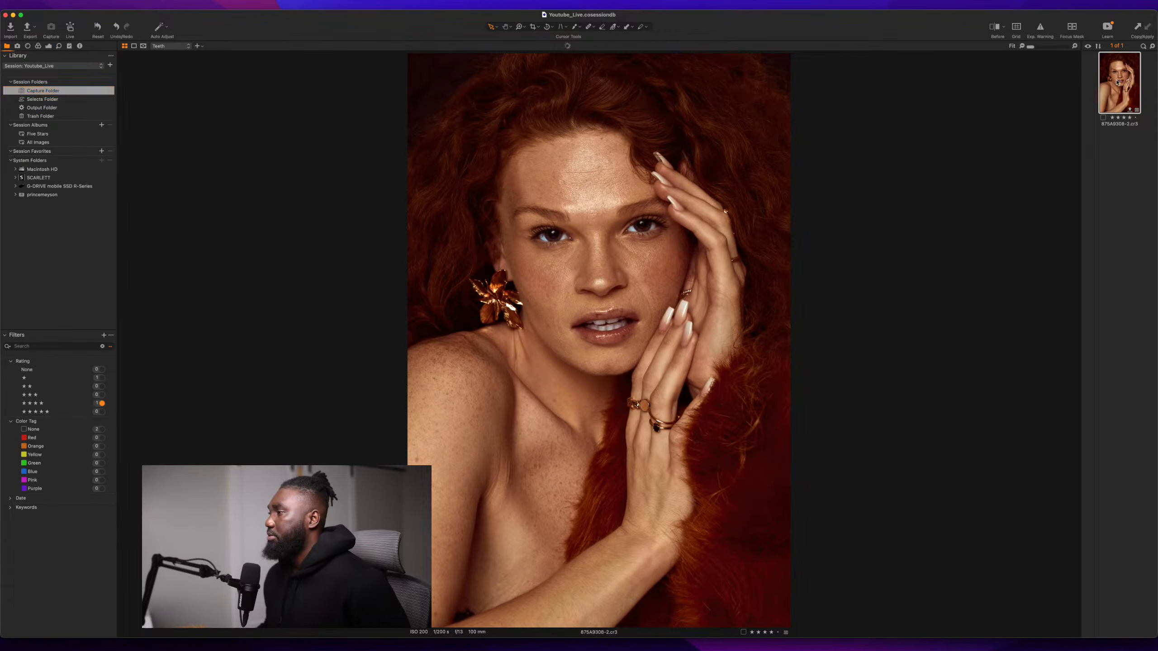
- Try a strong sharpening amount on the raw portrait's Teeth layer, and reset the amount
left_click(58, 46)
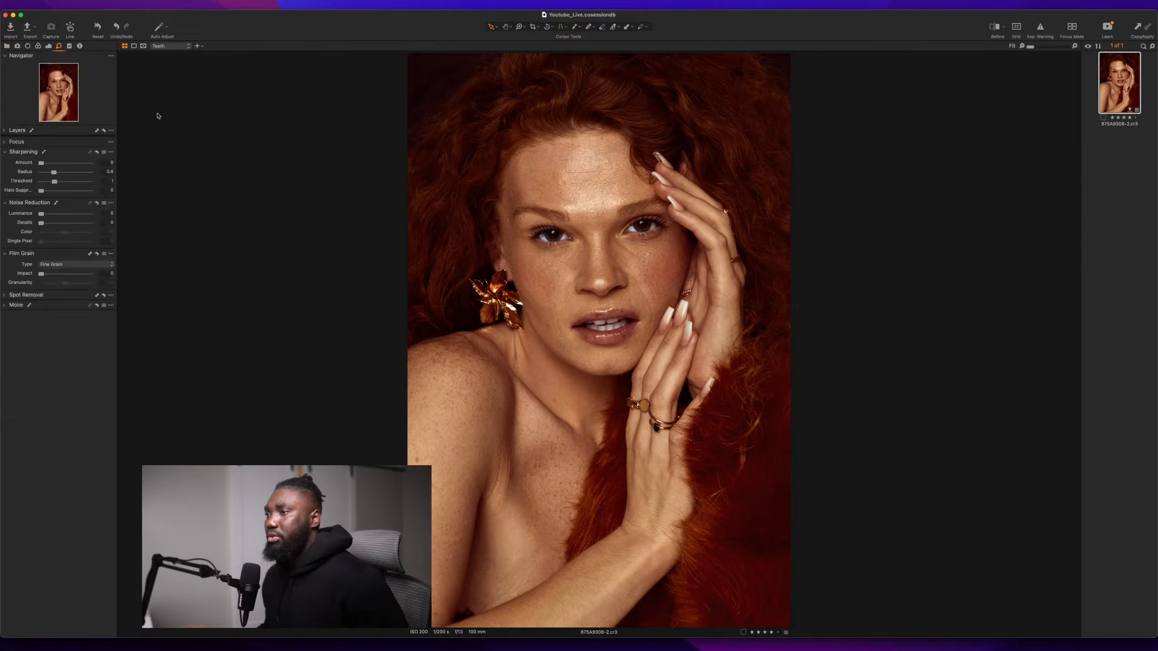
left_click_drag(41, 164, 67, 166)
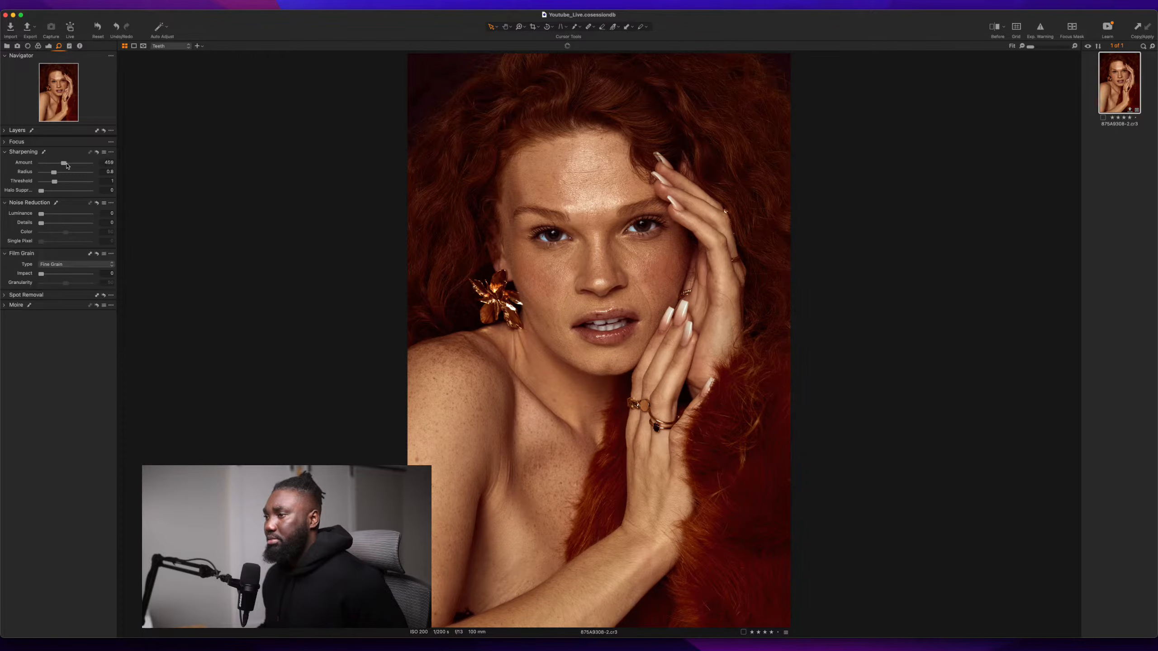
double_click(66, 165)
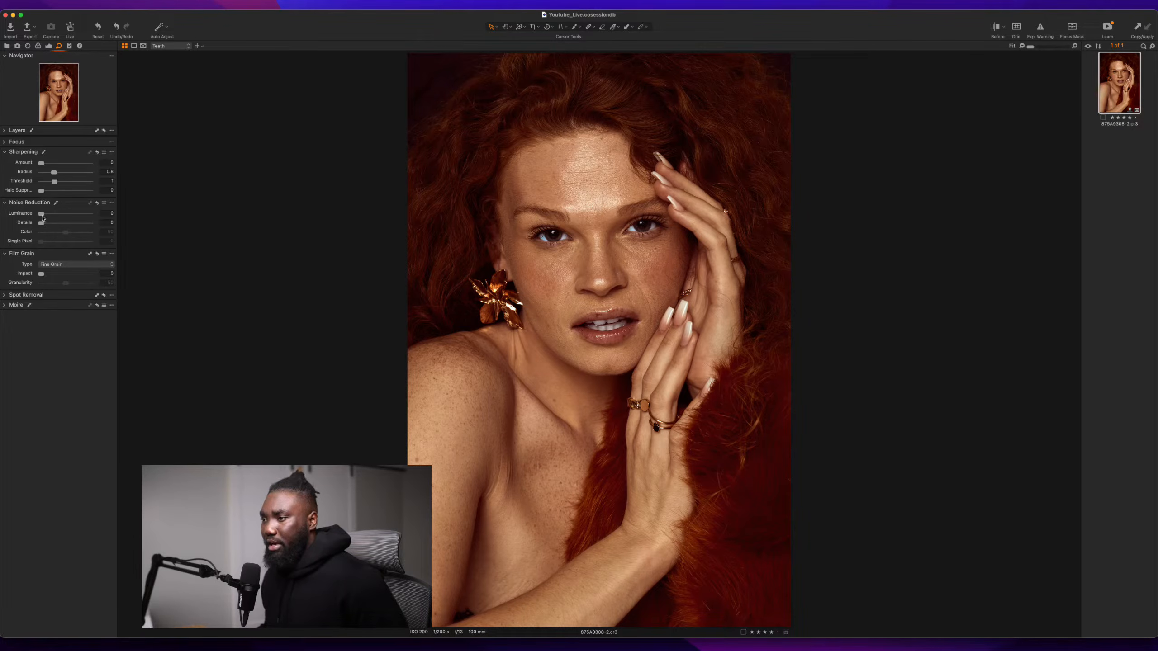
- Try Harsh Grain film grain on the portrait with lowered impact and granularity, and reset the film grain
left_click(72, 267)
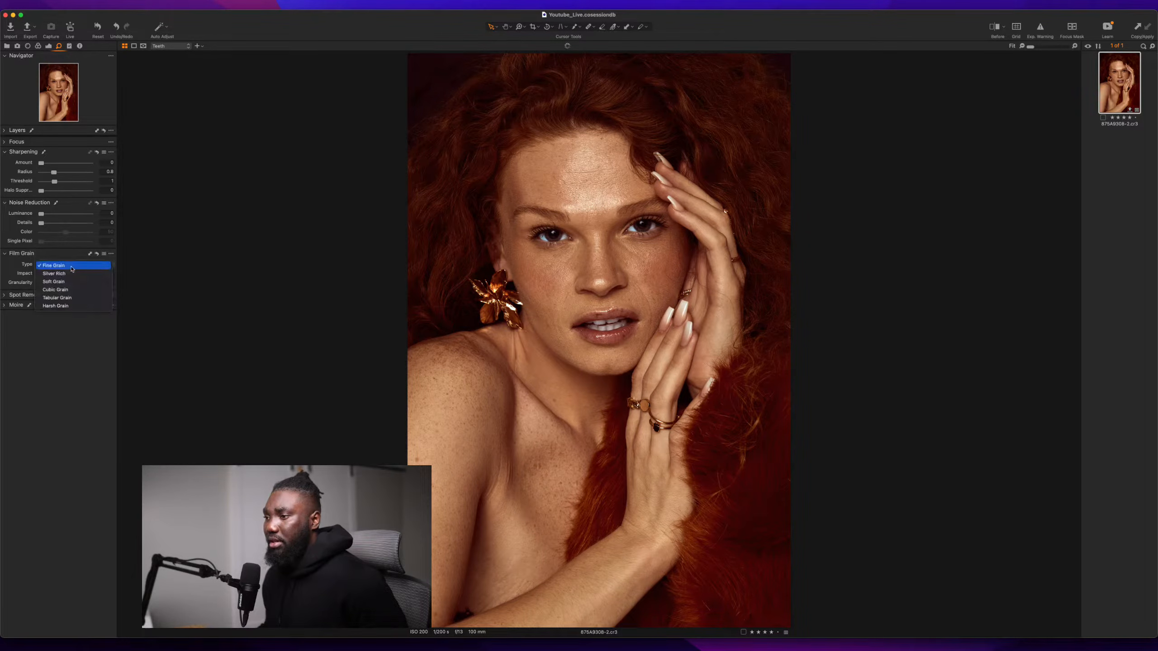
left_click(71, 307)
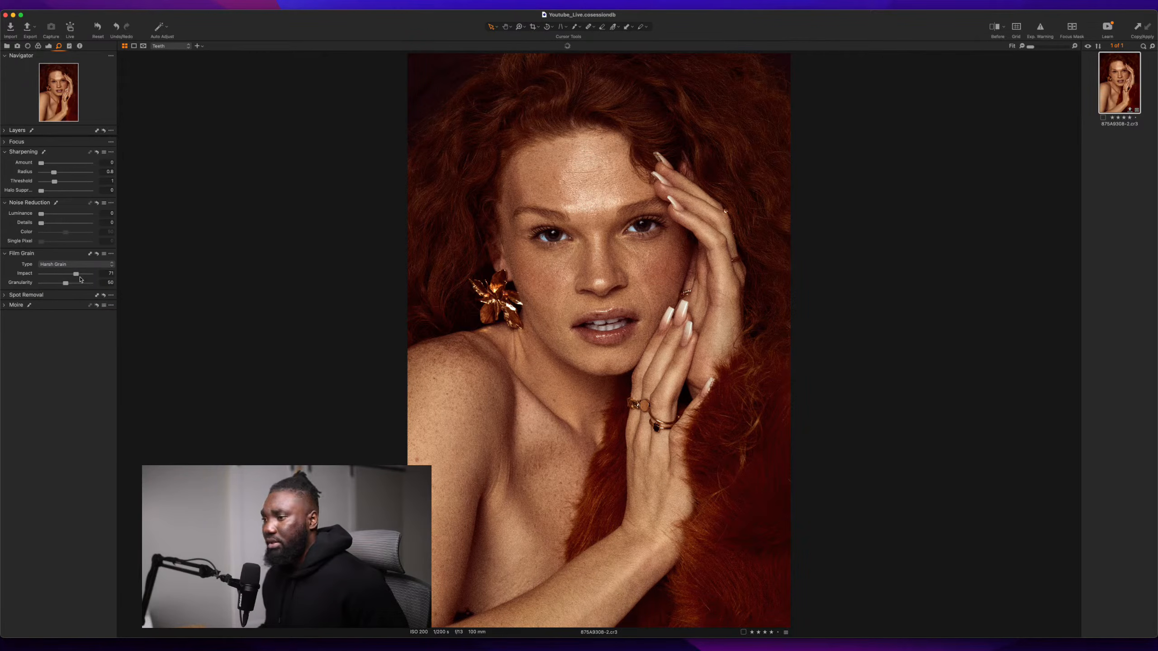
mouse_move(75, 274)
left_mouse_down()
mouse_move(53, 278)
mouse_move(94, 286)
mouse_move(59, 284)
left_mouse_up()
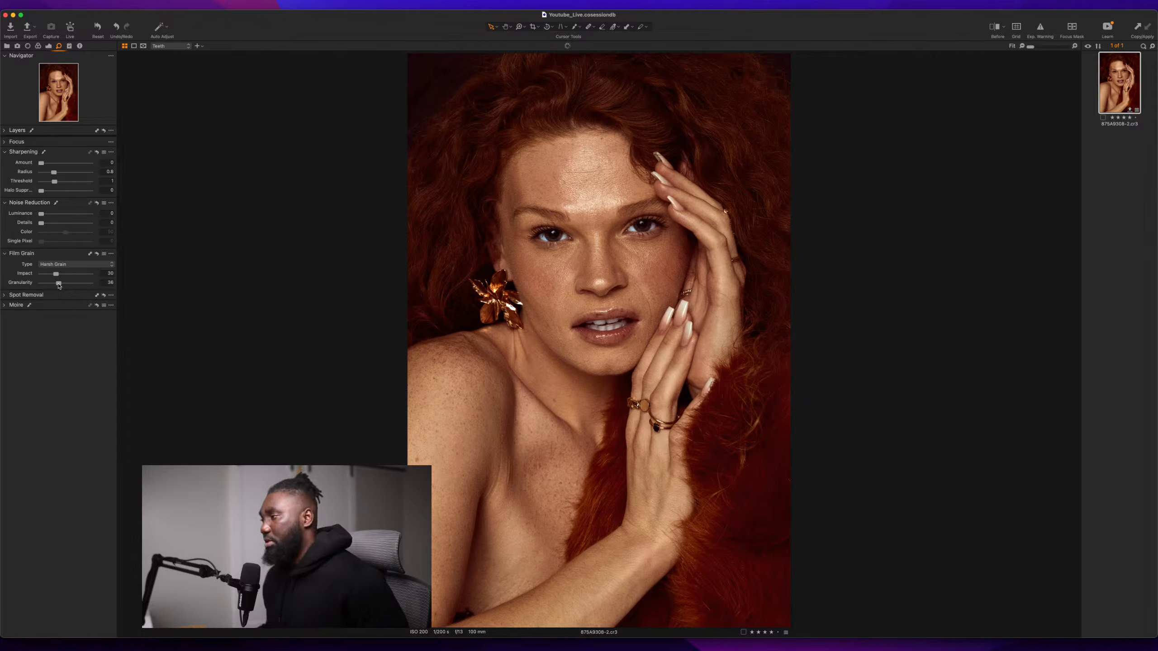
left_click(94, 255)
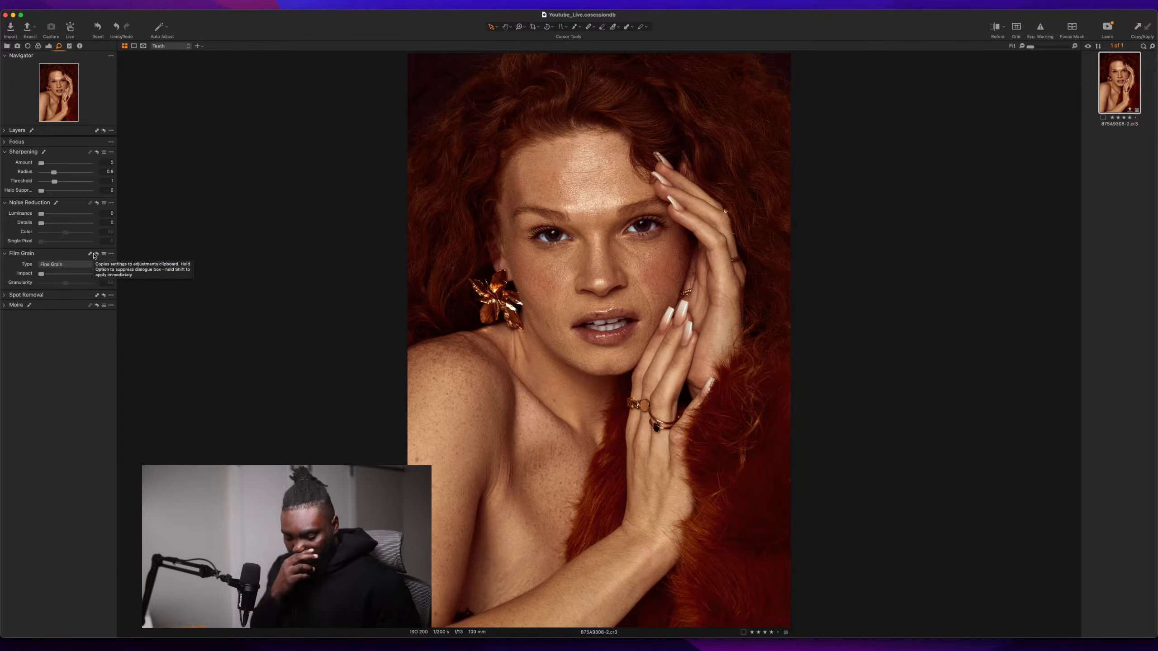